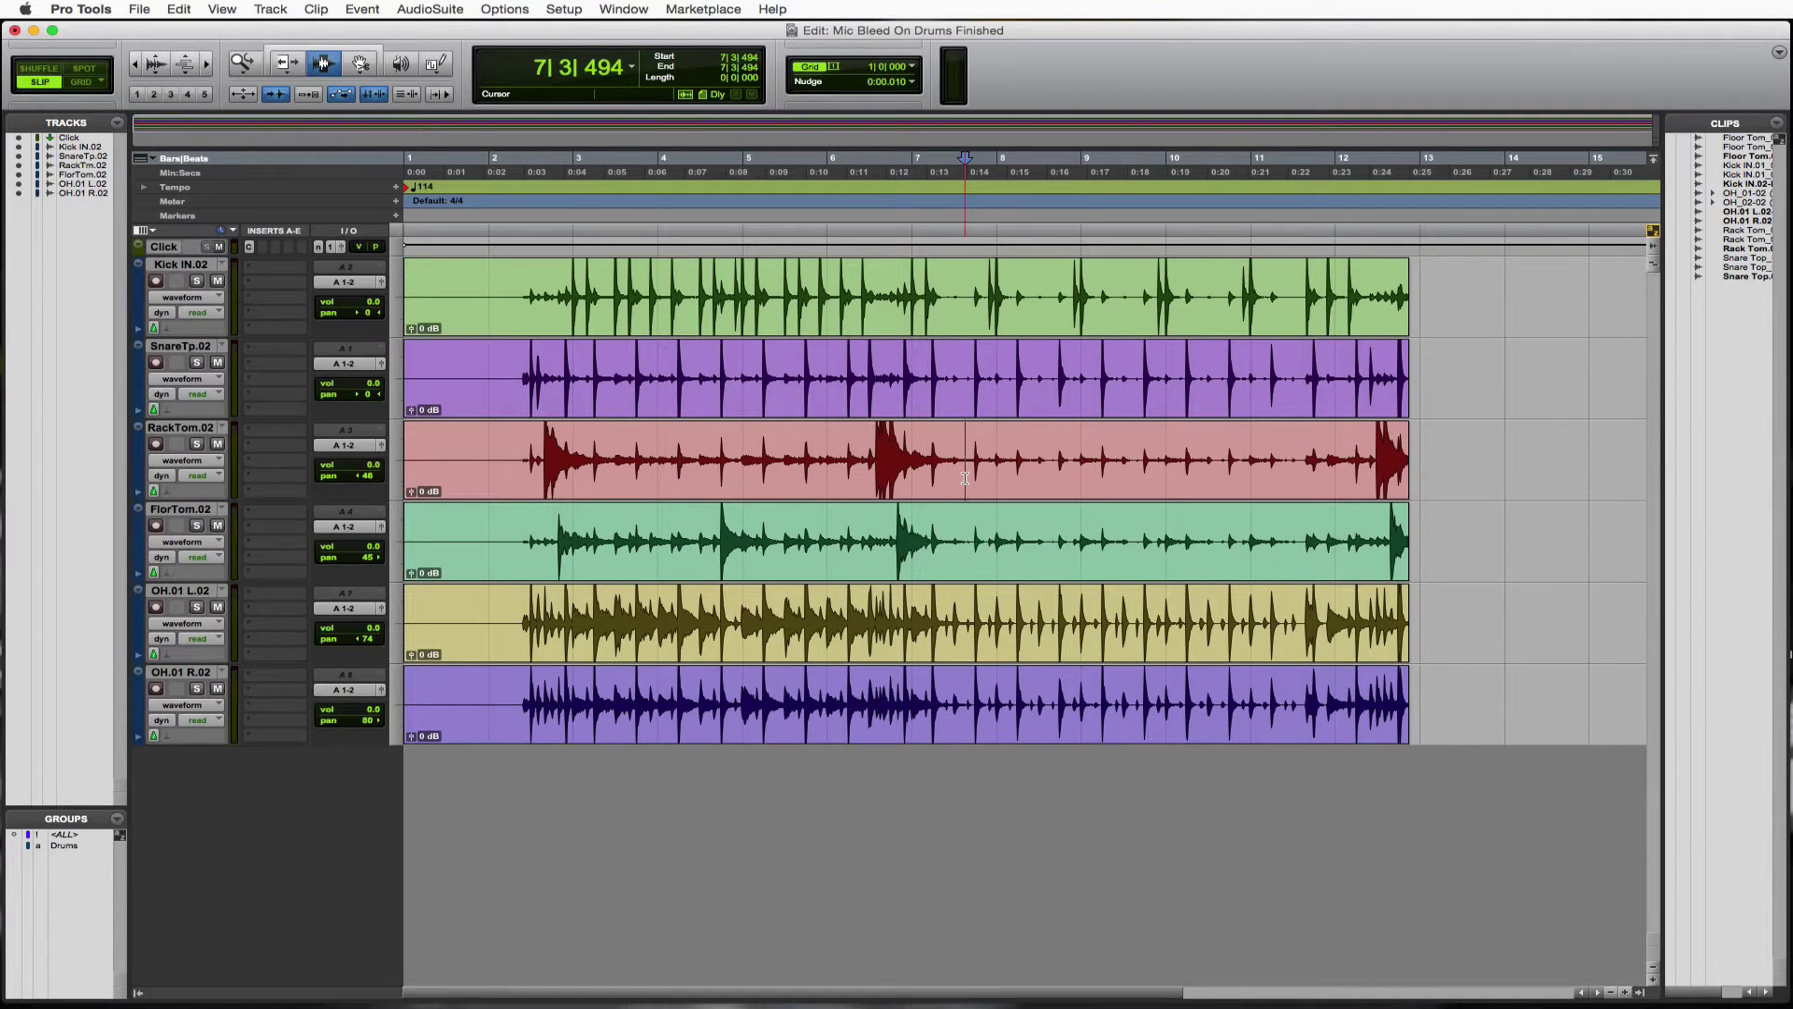
# Solo the RackTom.02 track.
pyautogui.press('super+a')
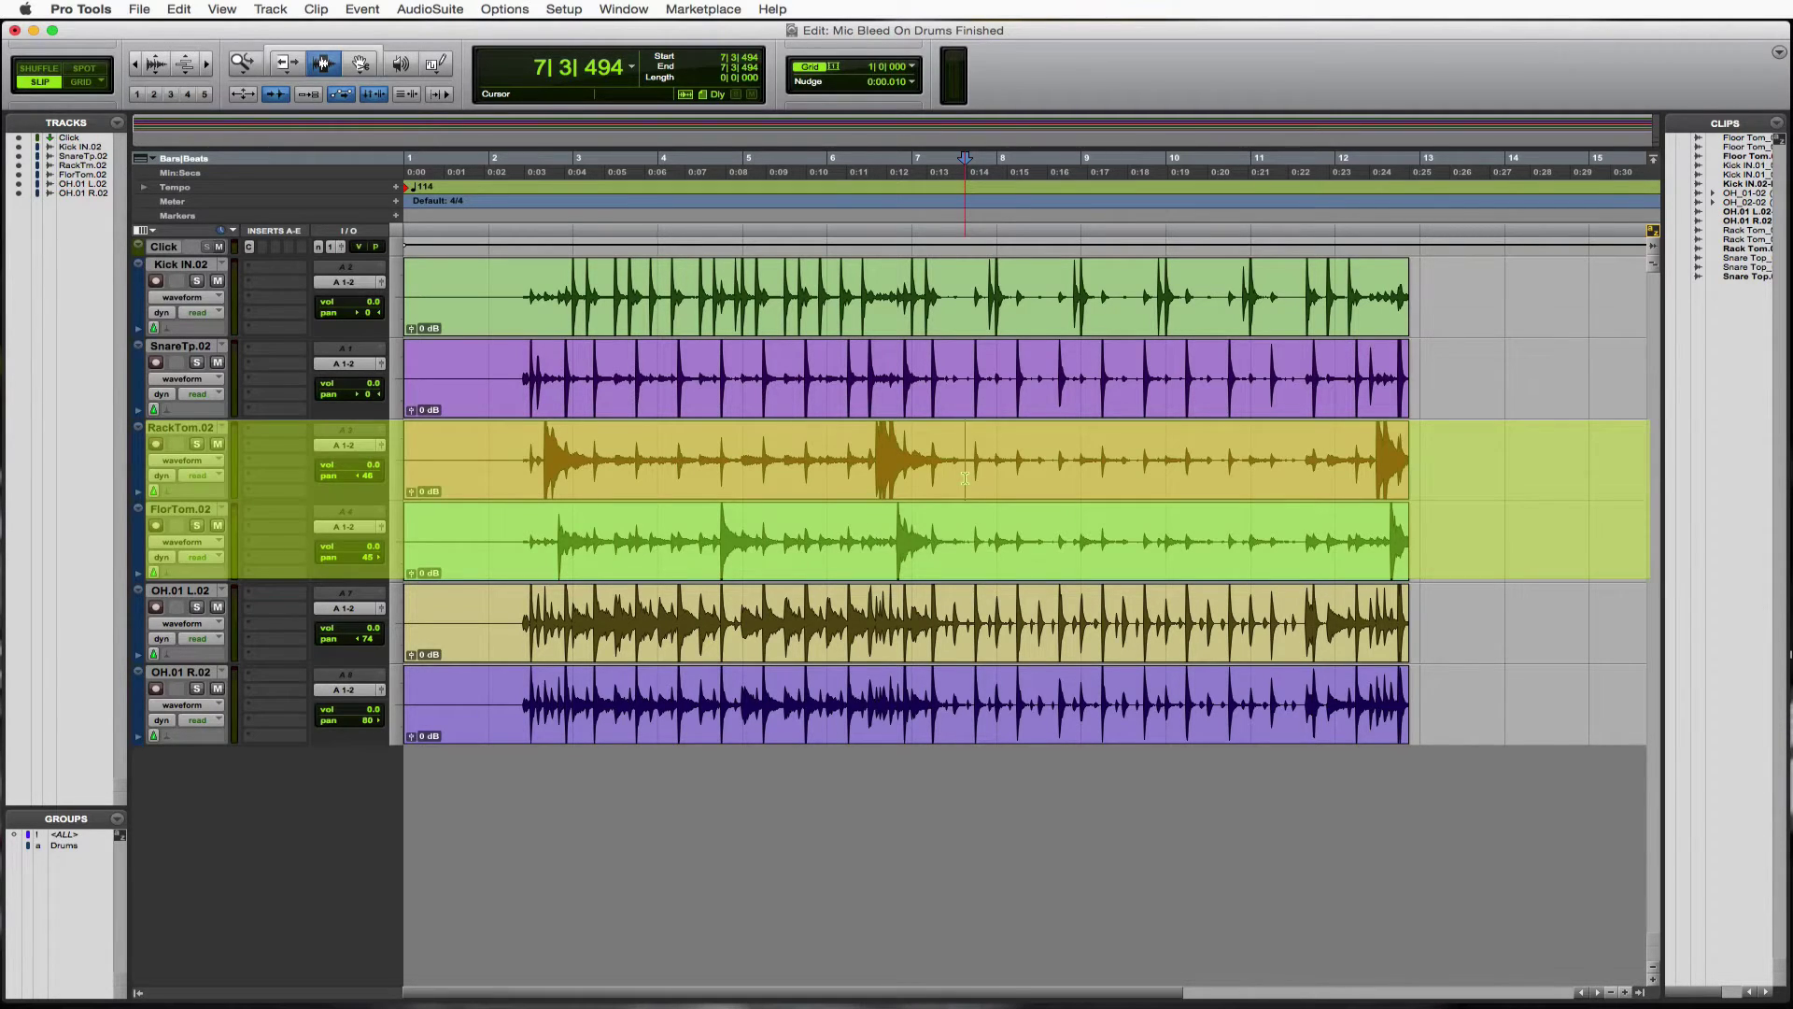
pyautogui.click(965, 478)
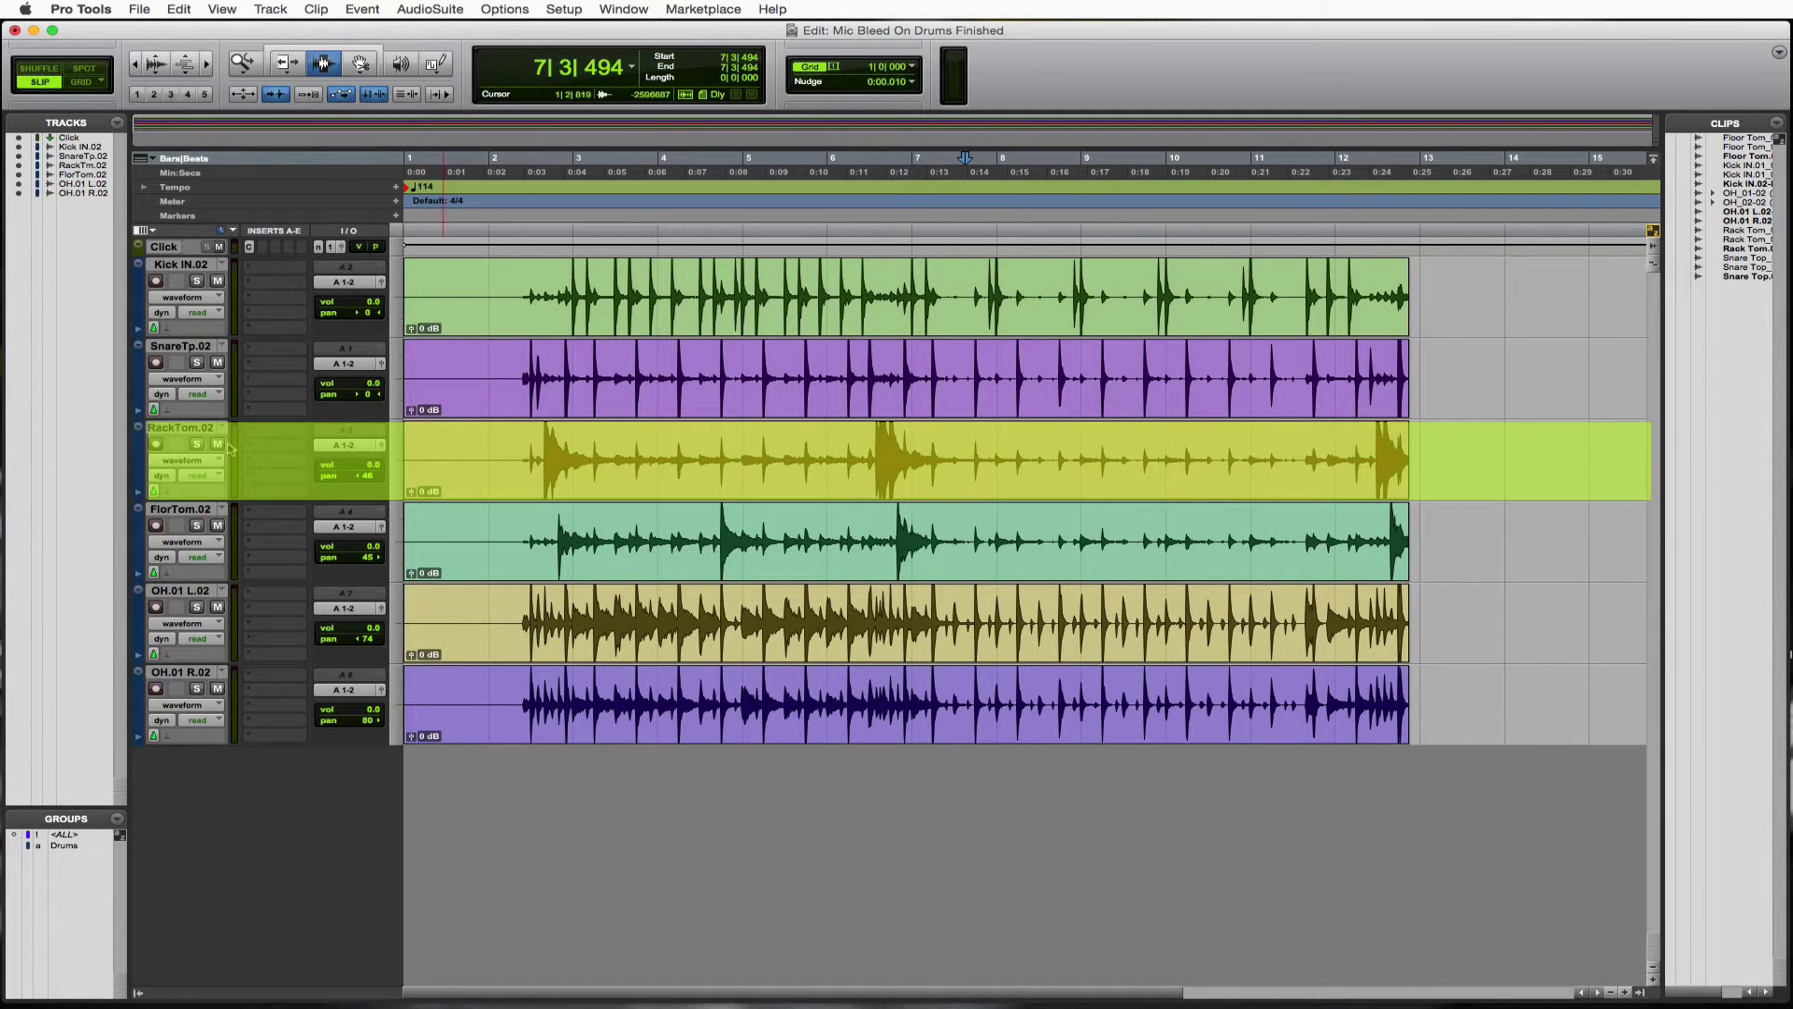
pyautogui.click(196, 443)
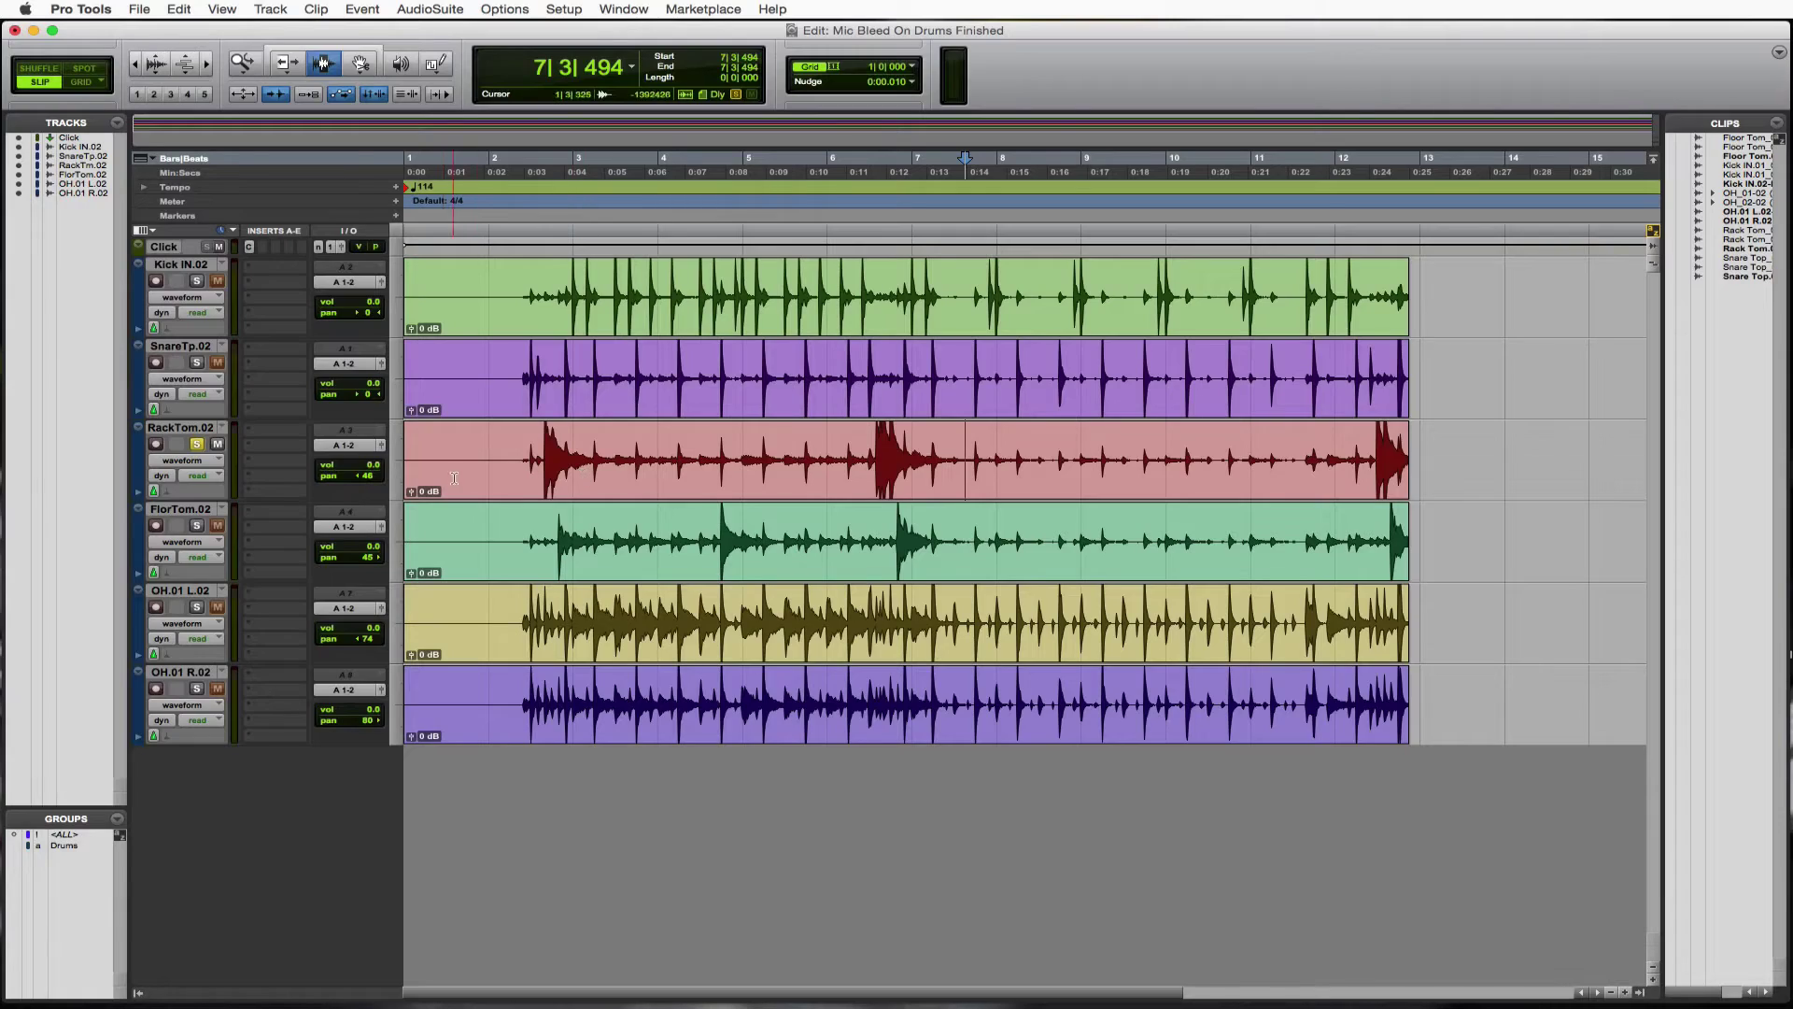
# Play the soloed rack tom from 2|2|198 to hear its bleed, and mute the Click track.
pyautogui.click(513, 474)
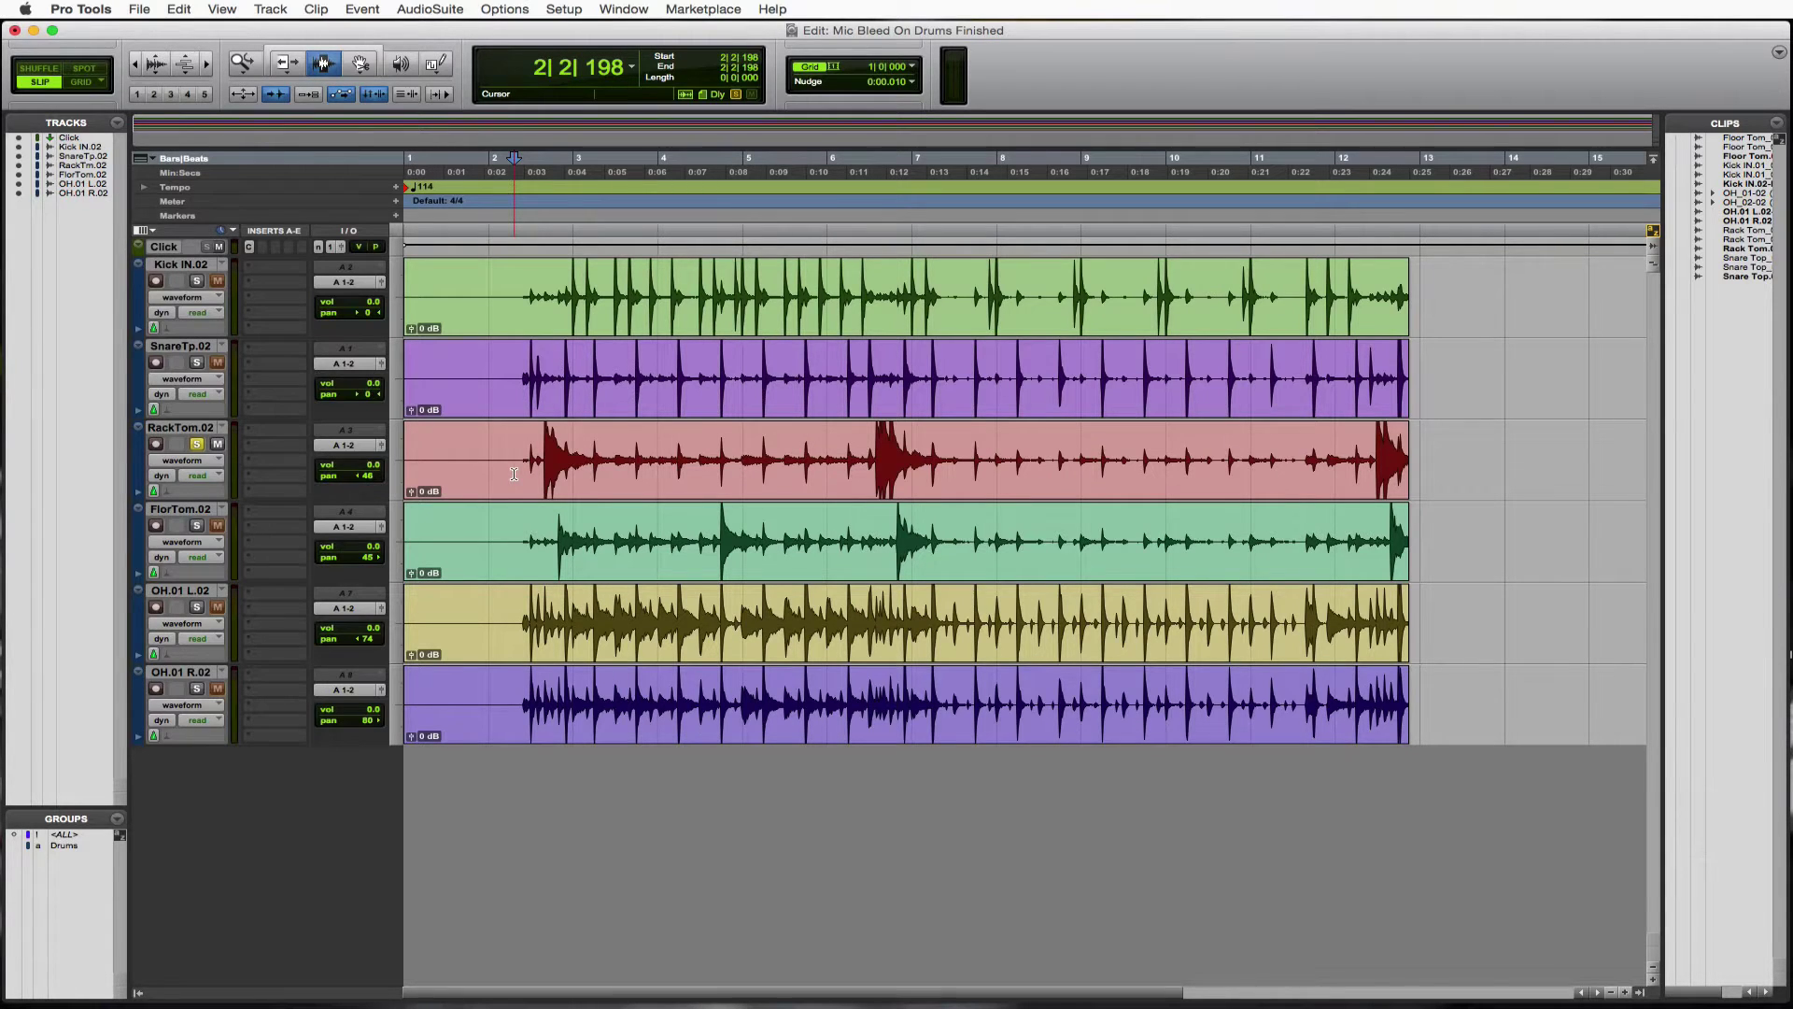
pyautogui.press('super+bracketright')
pyautogui.press('super+bracketright')
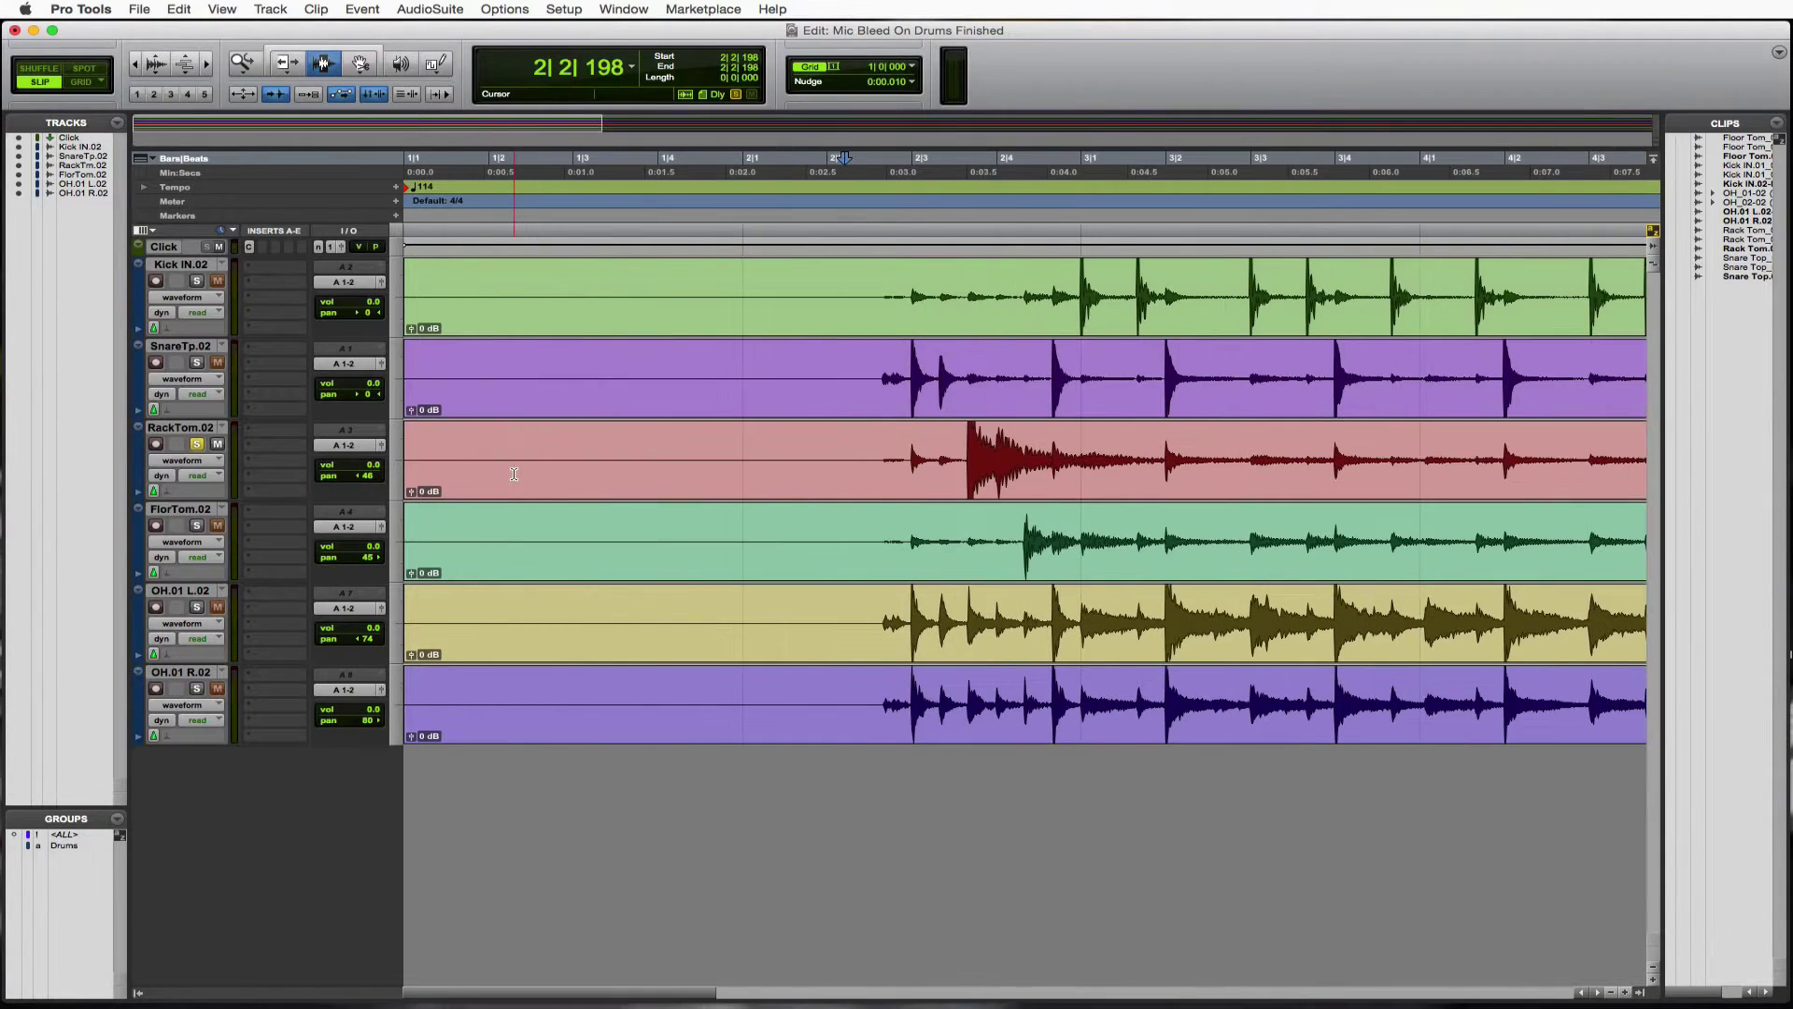
pyautogui.press('space')
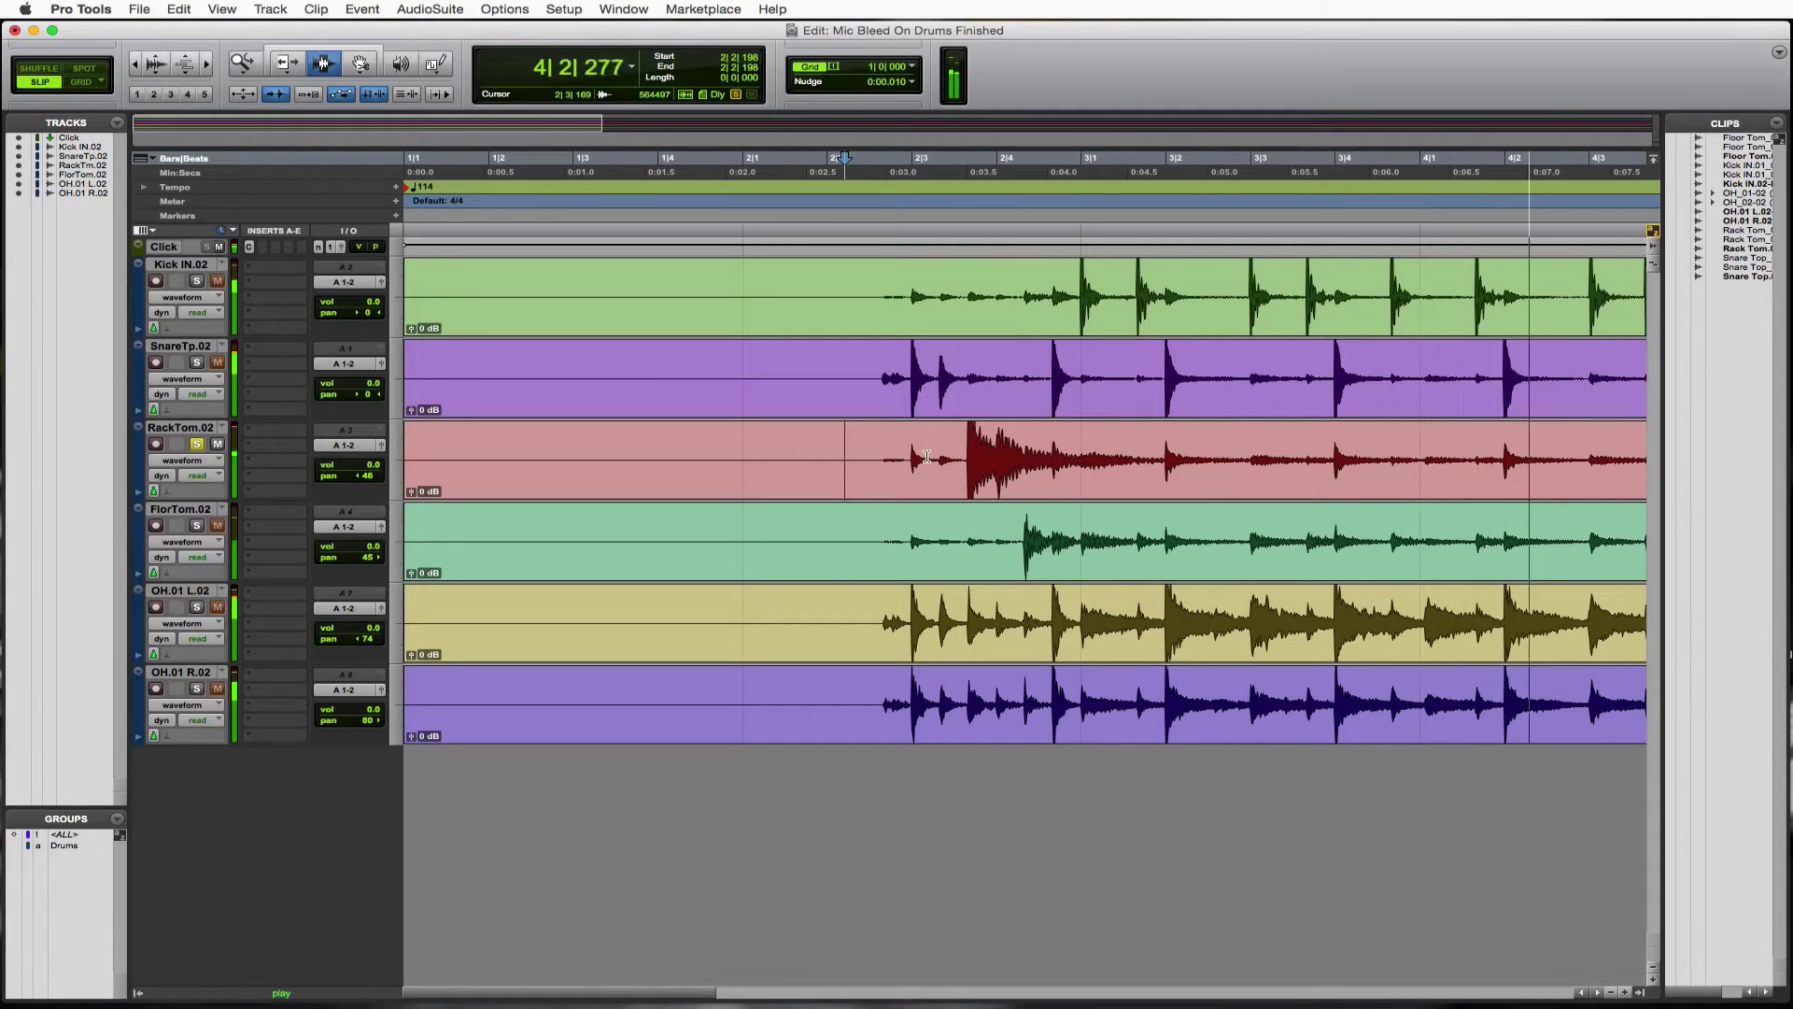
pyautogui.press('space')
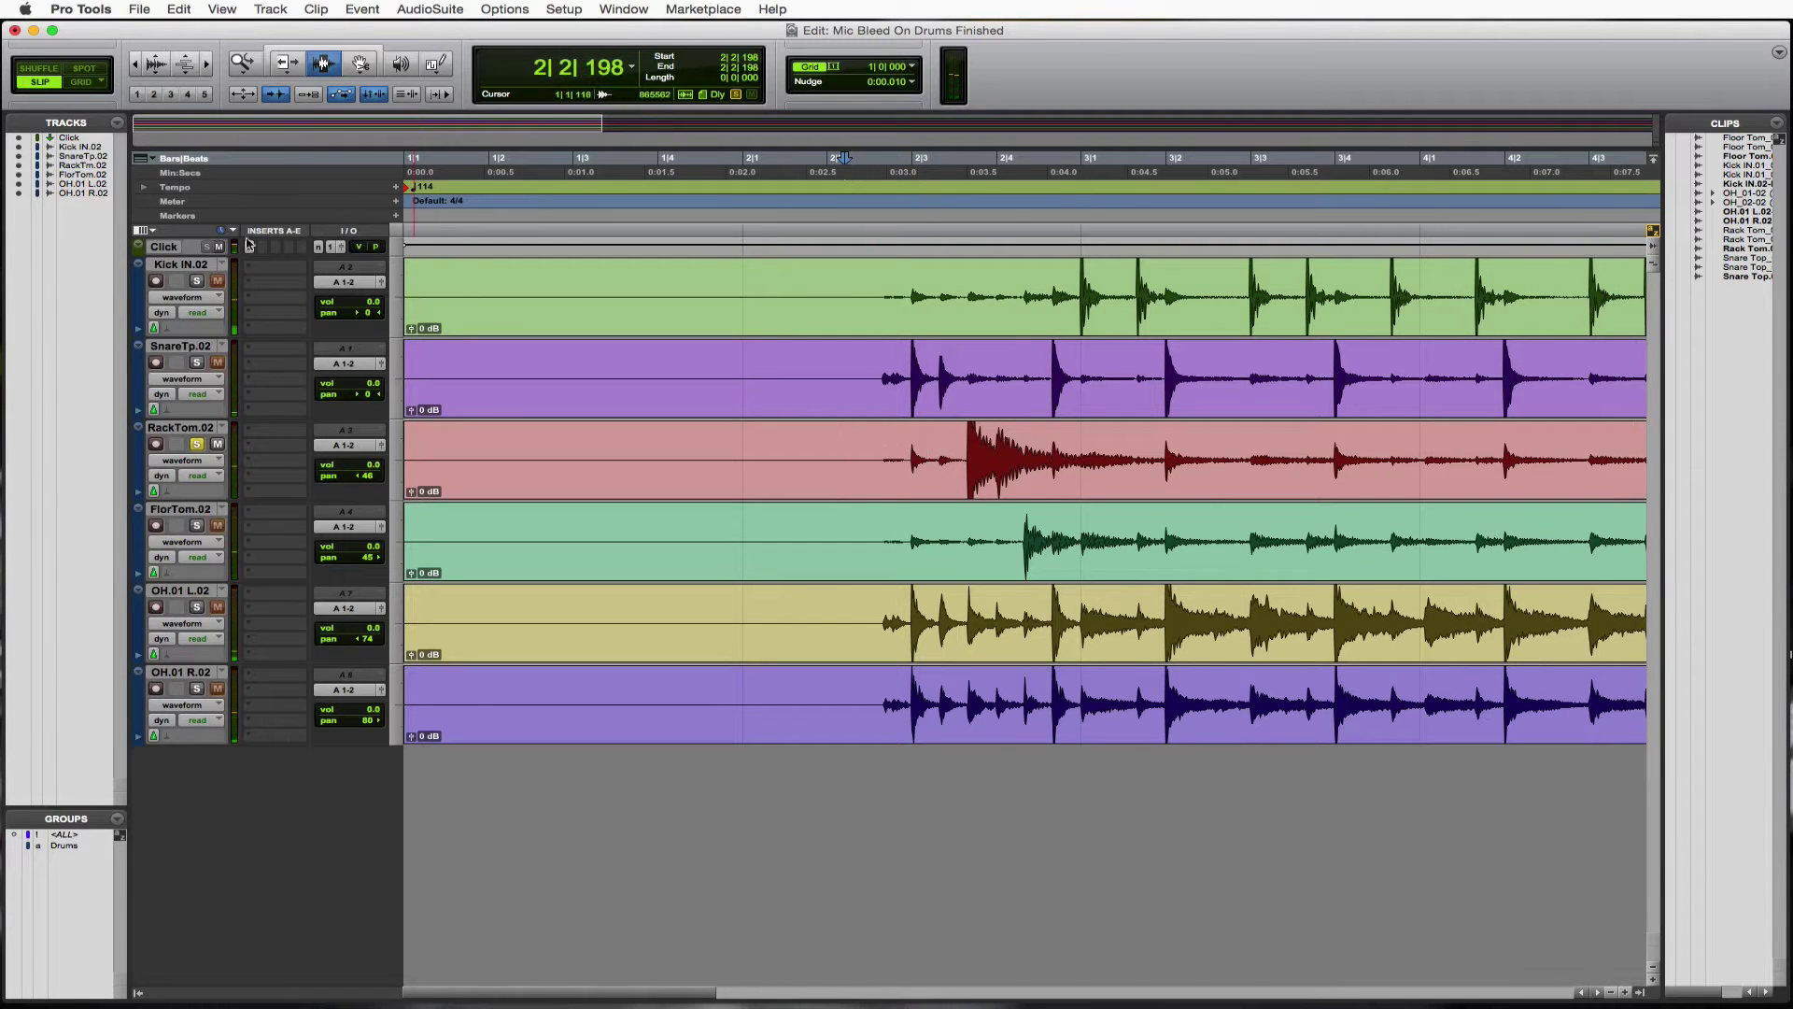
pyautogui.click(219, 247)
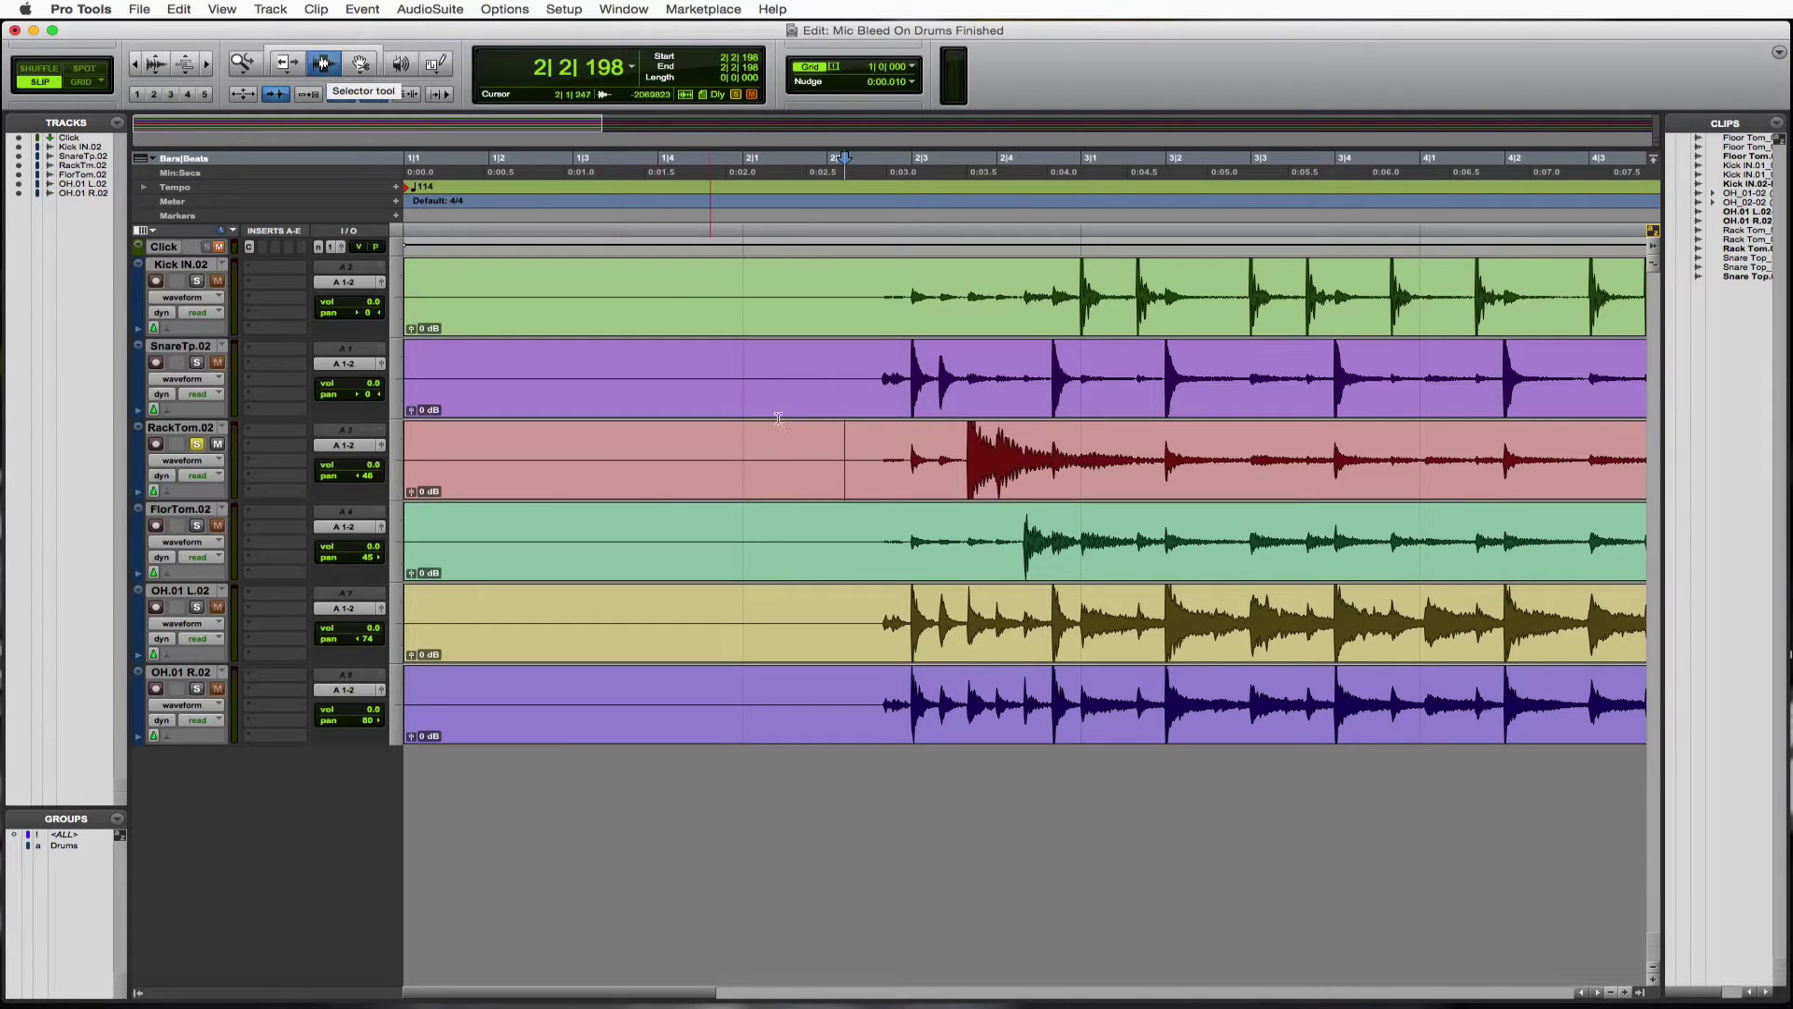
# Delete the RackTom.02 audio from 1|4|900 to 2|3|614, just before the first tom hit, and check the cut up close.
pyautogui.moveTo(739, 459); pyautogui.dragTo(966, 473)
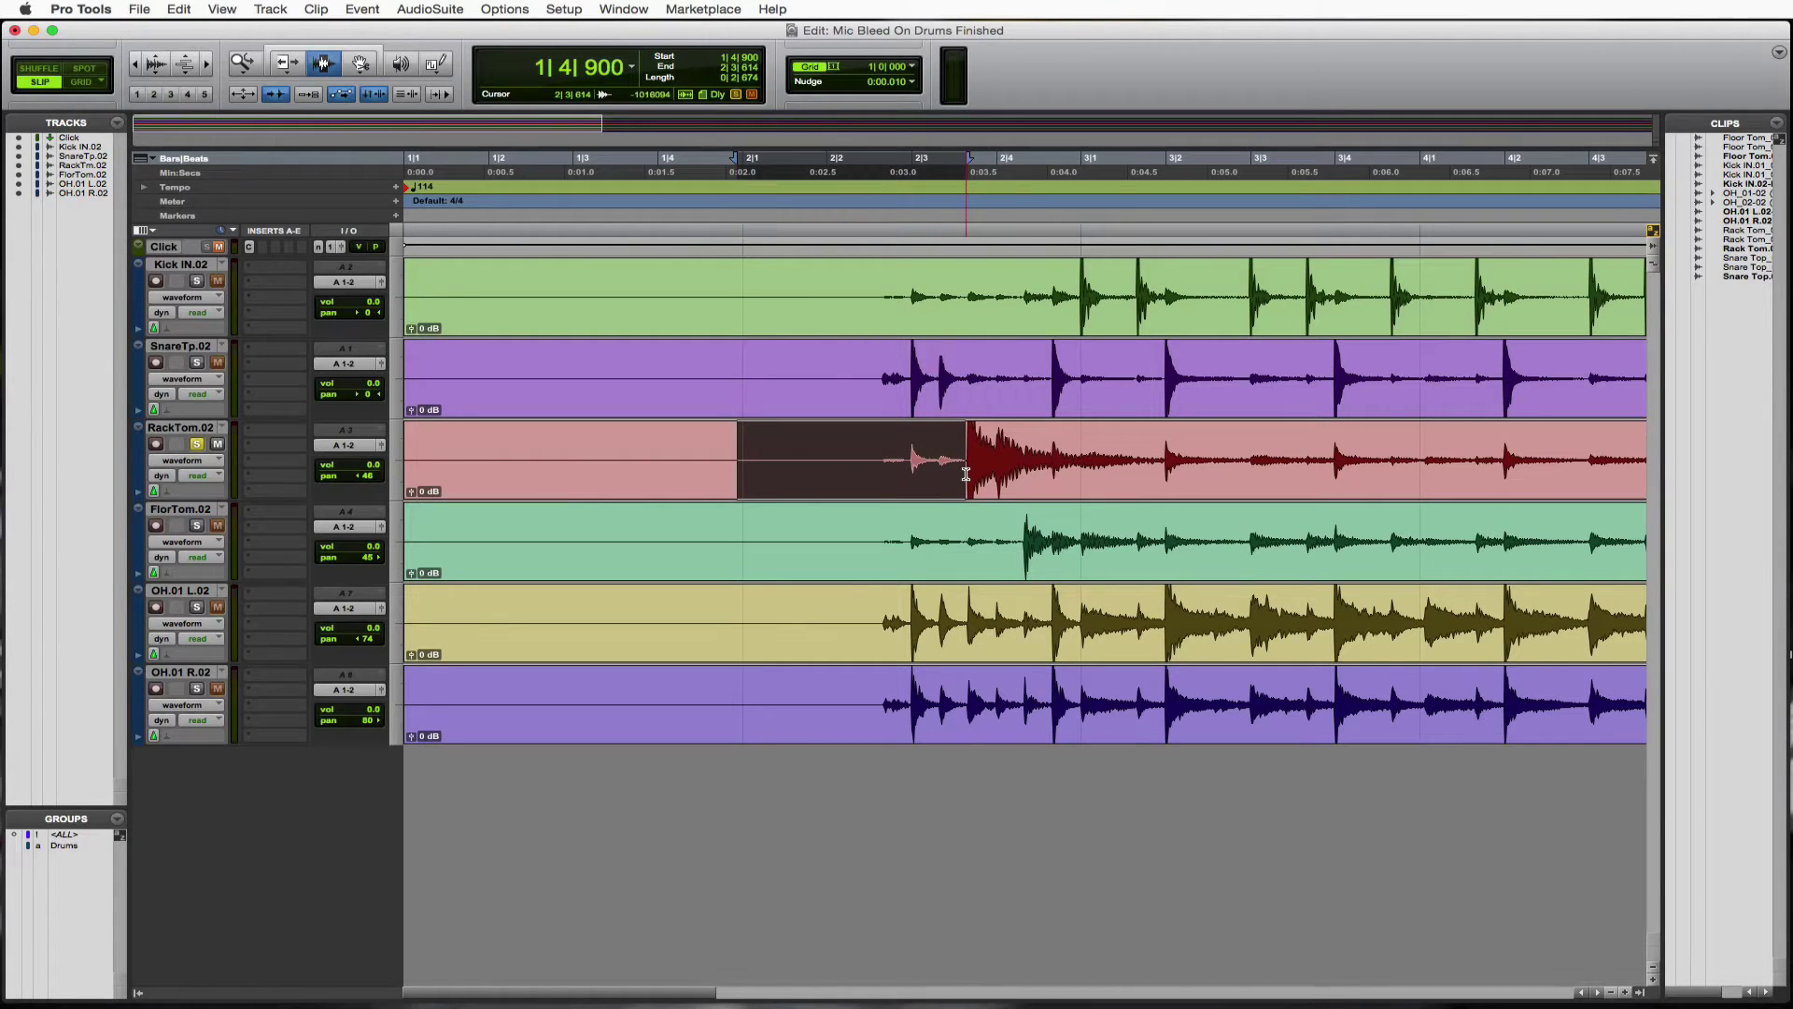
pyautogui.press('Delete')
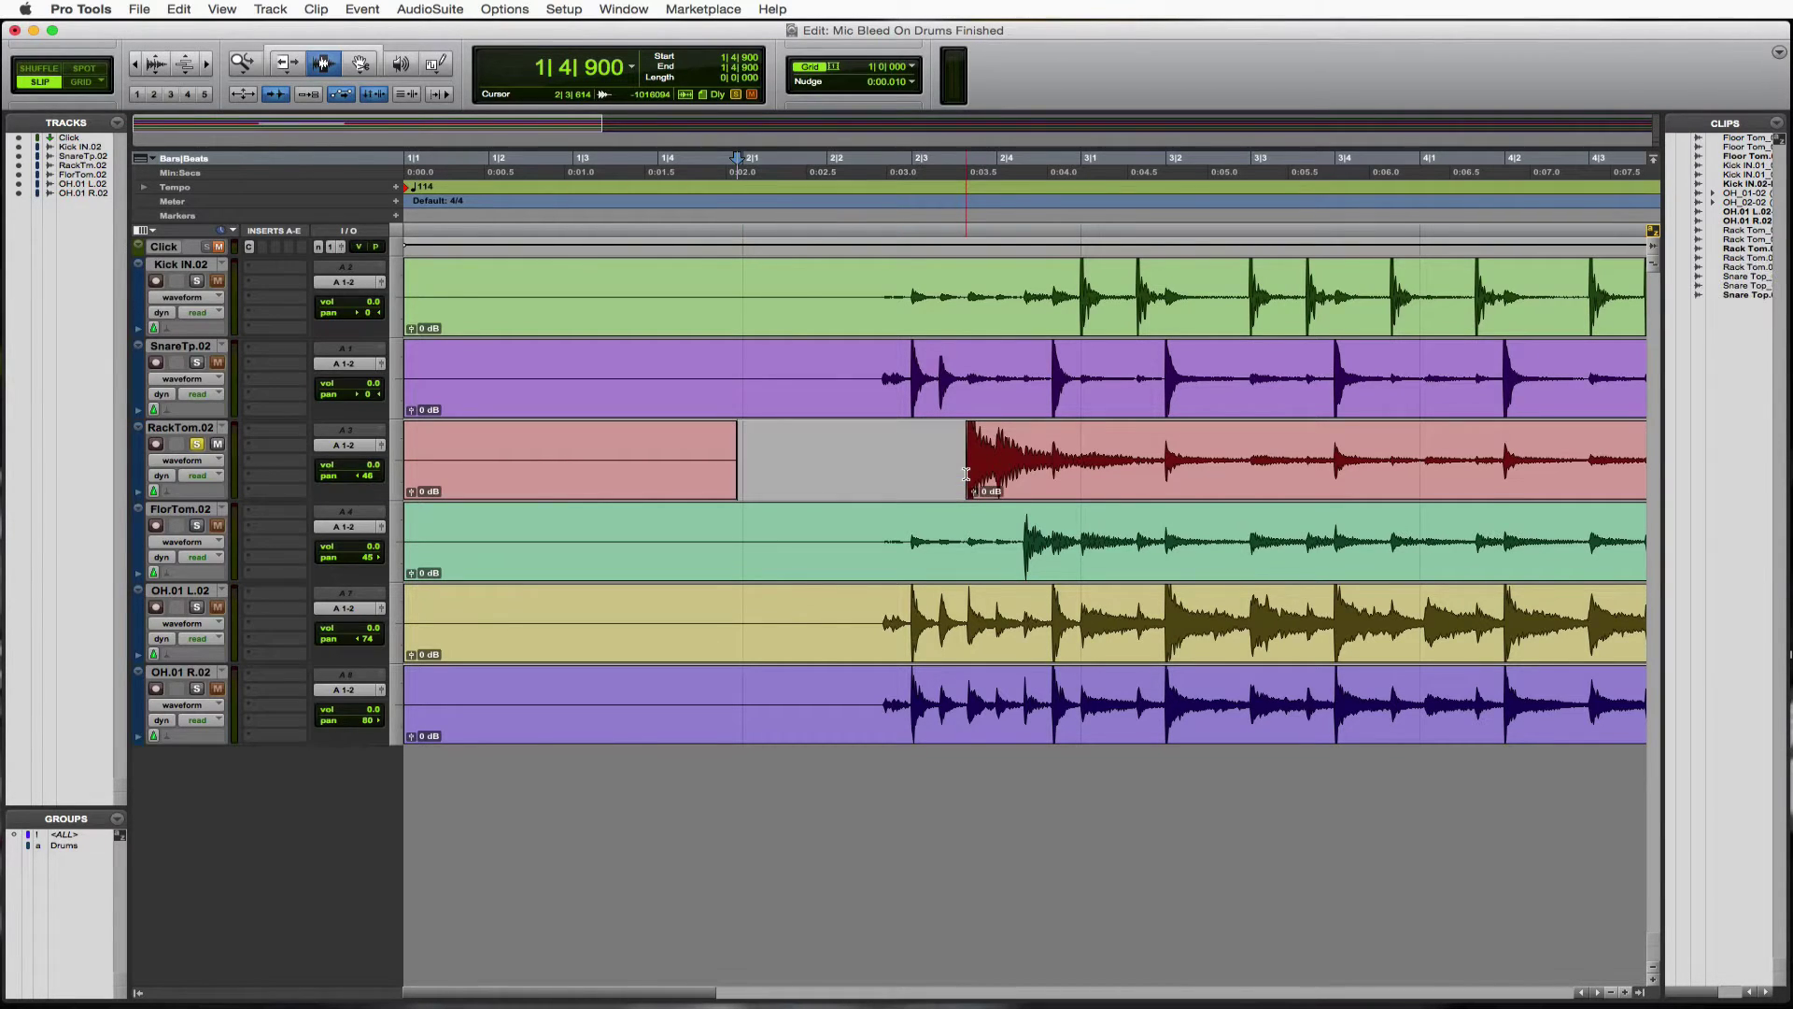
pyautogui.click(965, 473)
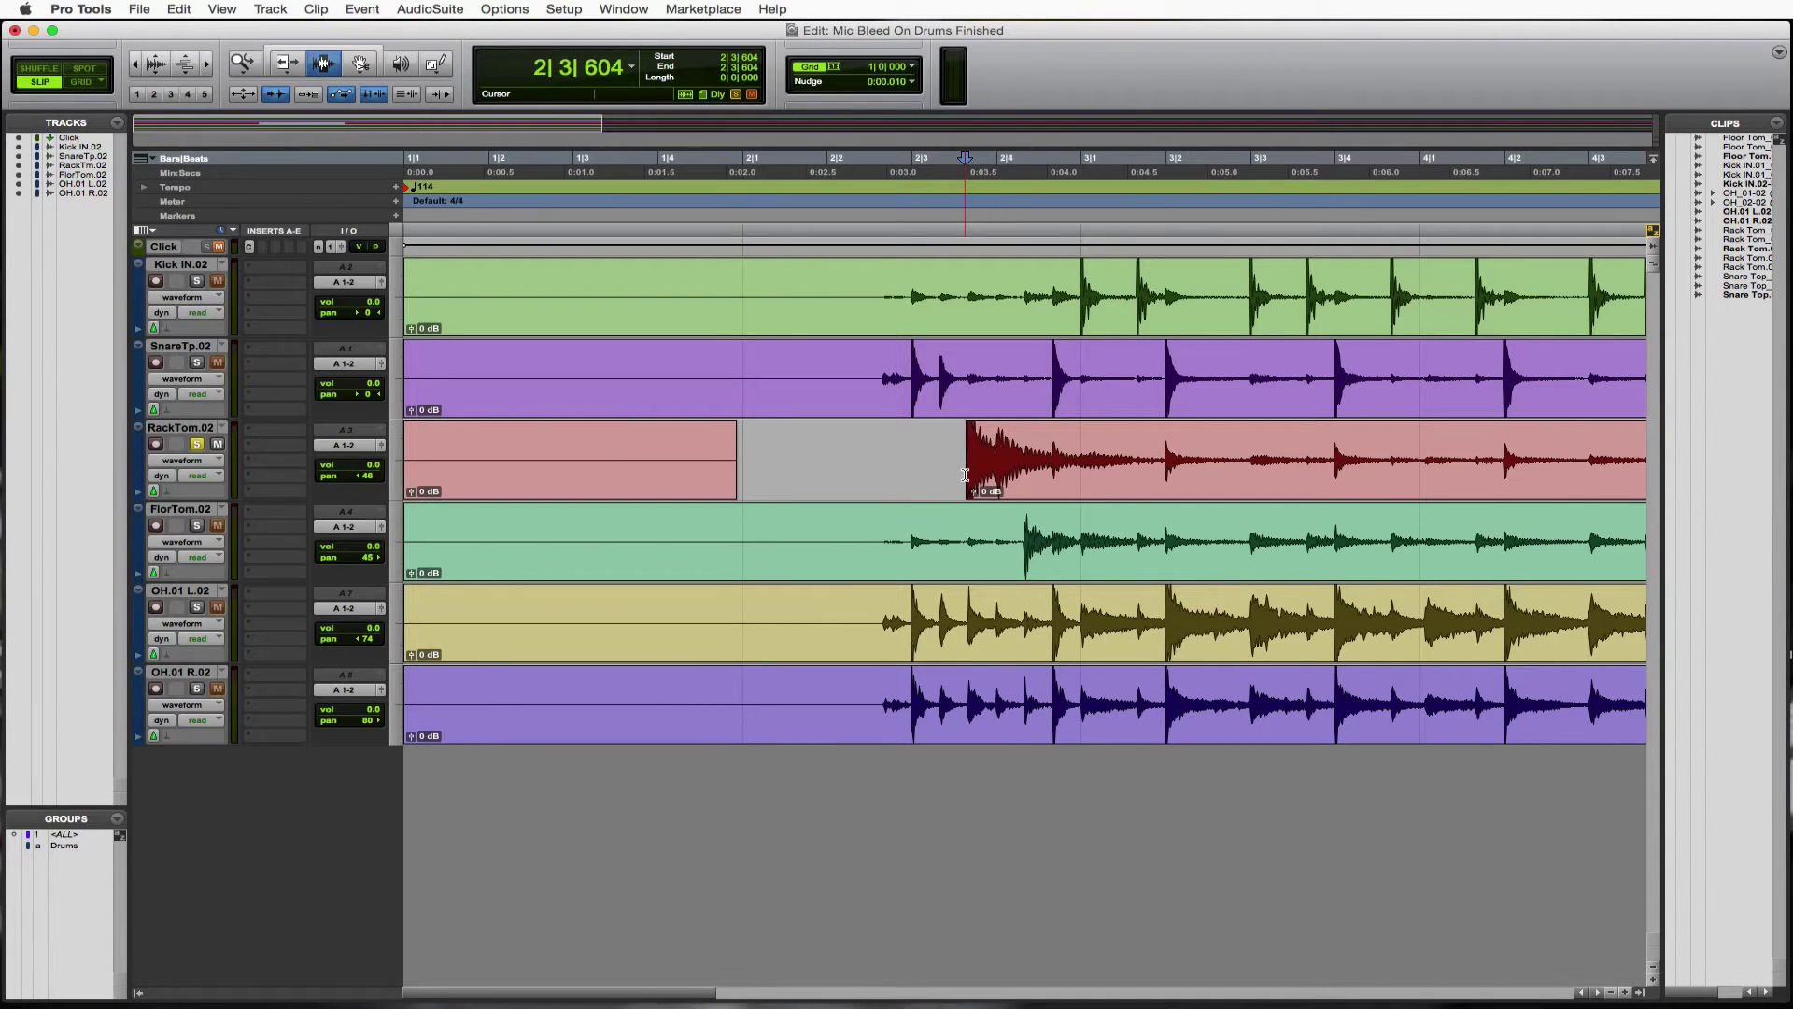
pyautogui.press('super+bracketright')
pyautogui.press('super+bracketright')
pyautogui.press('super+bracketright')
pyautogui.press('super+bracketright')
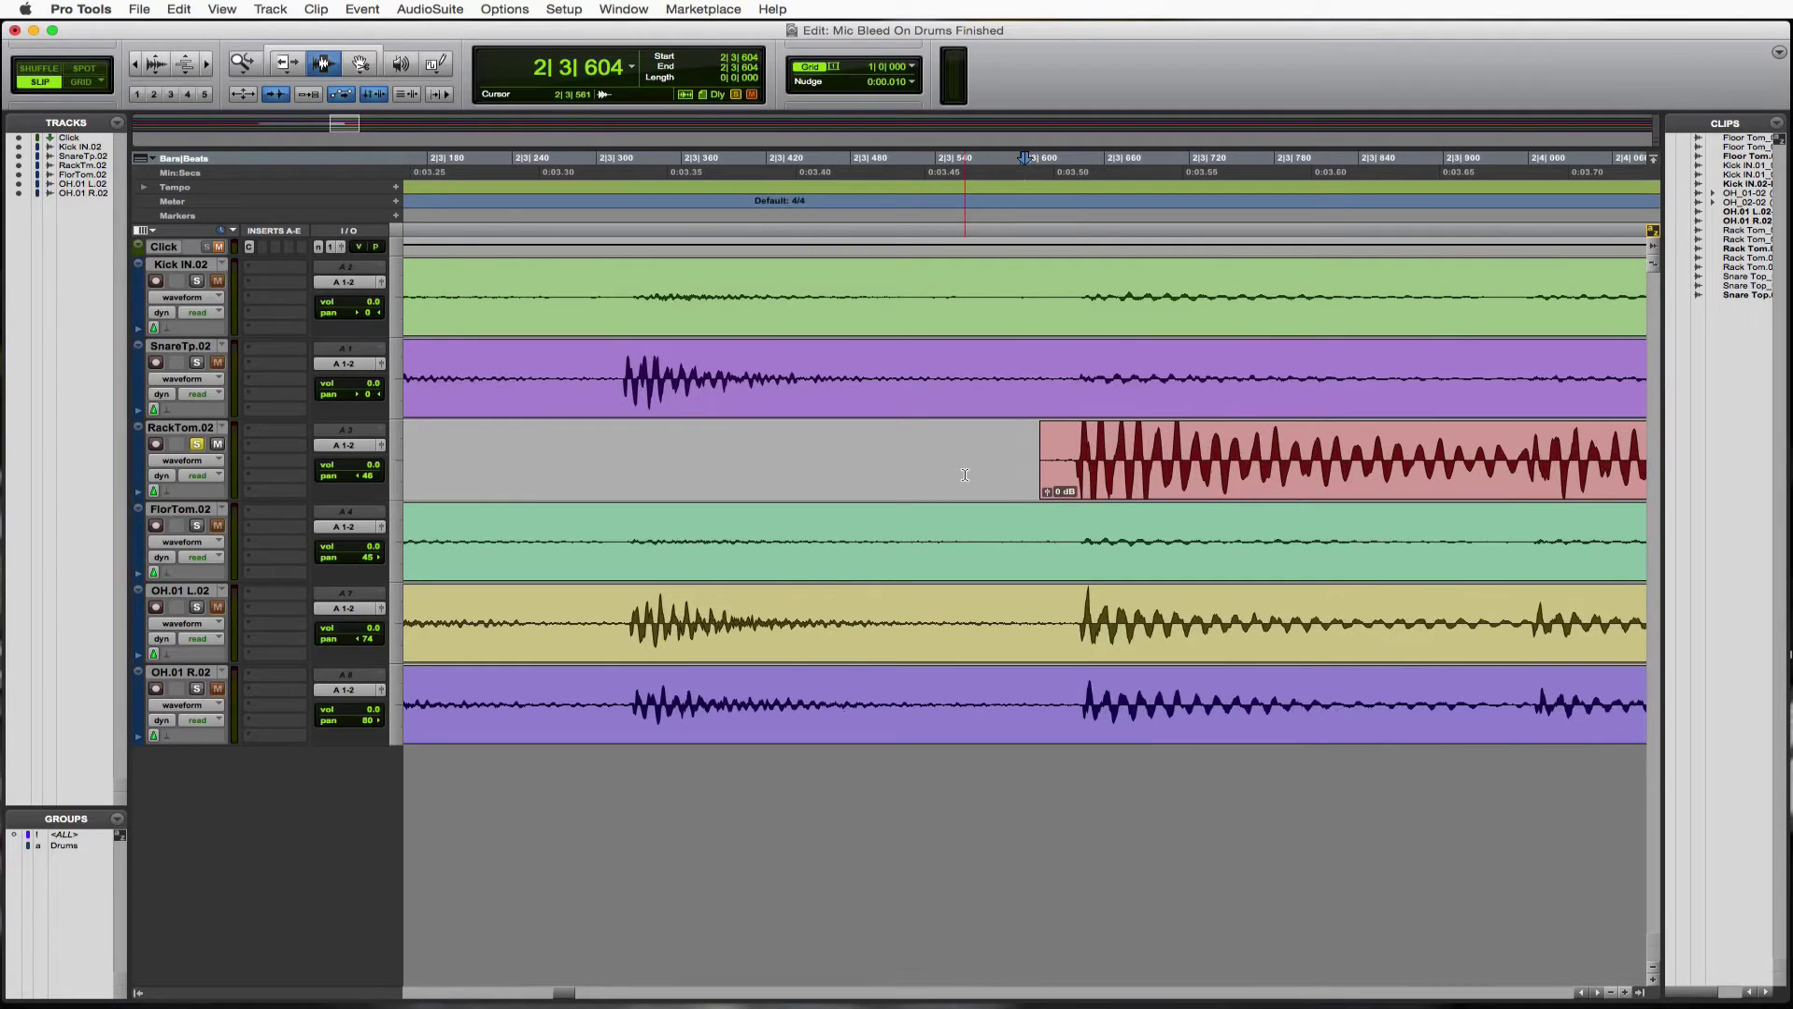
pyautogui.press('super+bracketleft')
pyautogui.press('super+bracketleft')
pyautogui.press('super+bracketleft')
pyautogui.press('super+bracketleft')
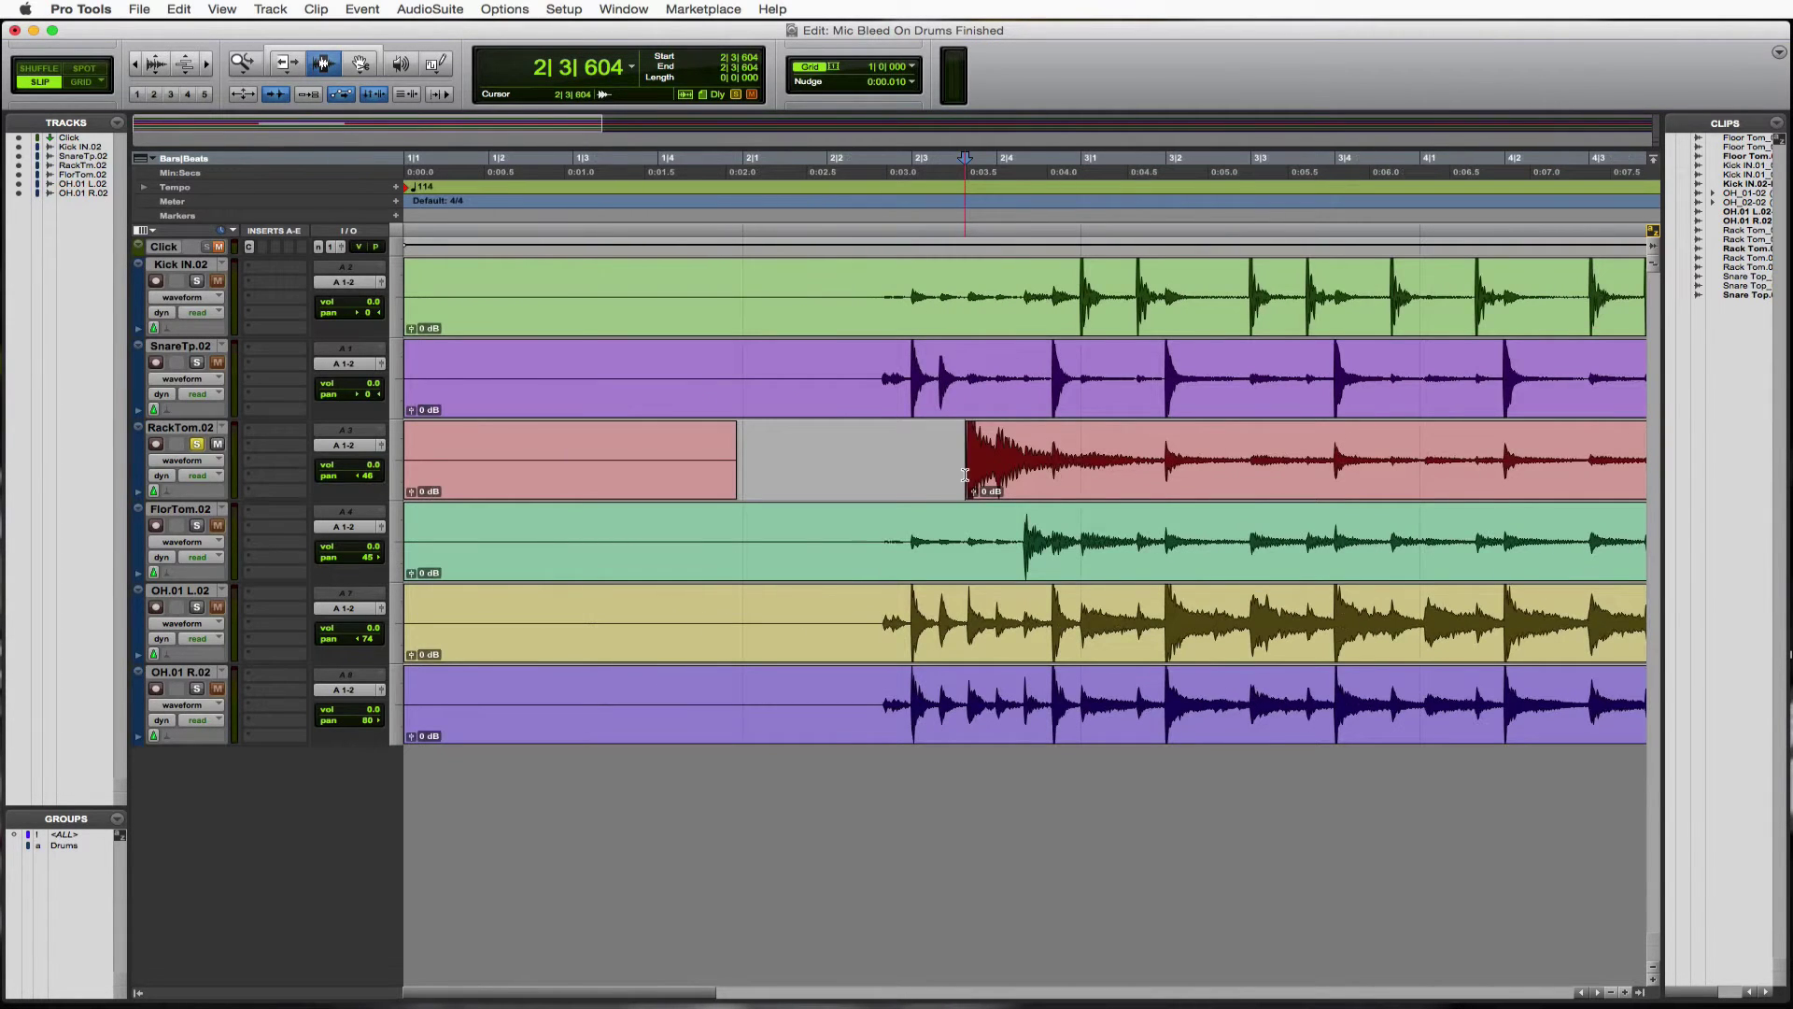
# Play the first rack tom hit from just before its trimmed start to judge the cut.
pyautogui.click(962, 446)
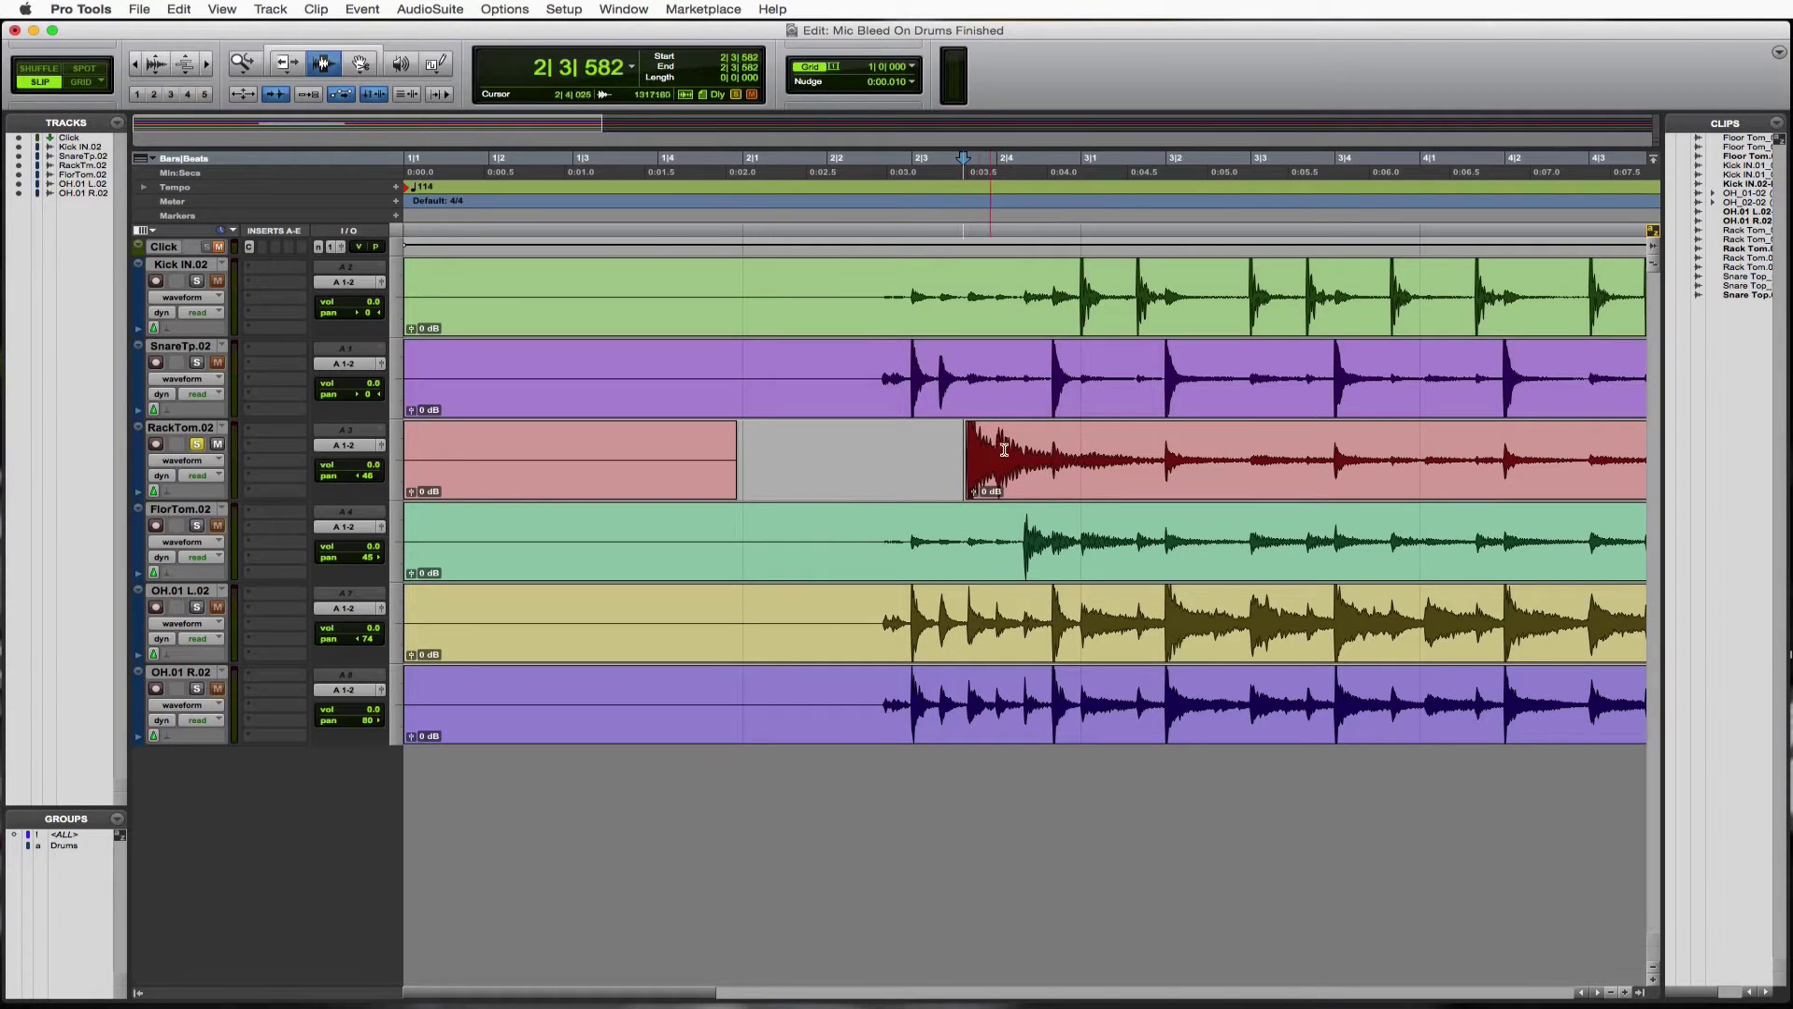
pyautogui.press('space')
pyautogui.press('space')
pyautogui.click(955, 441)
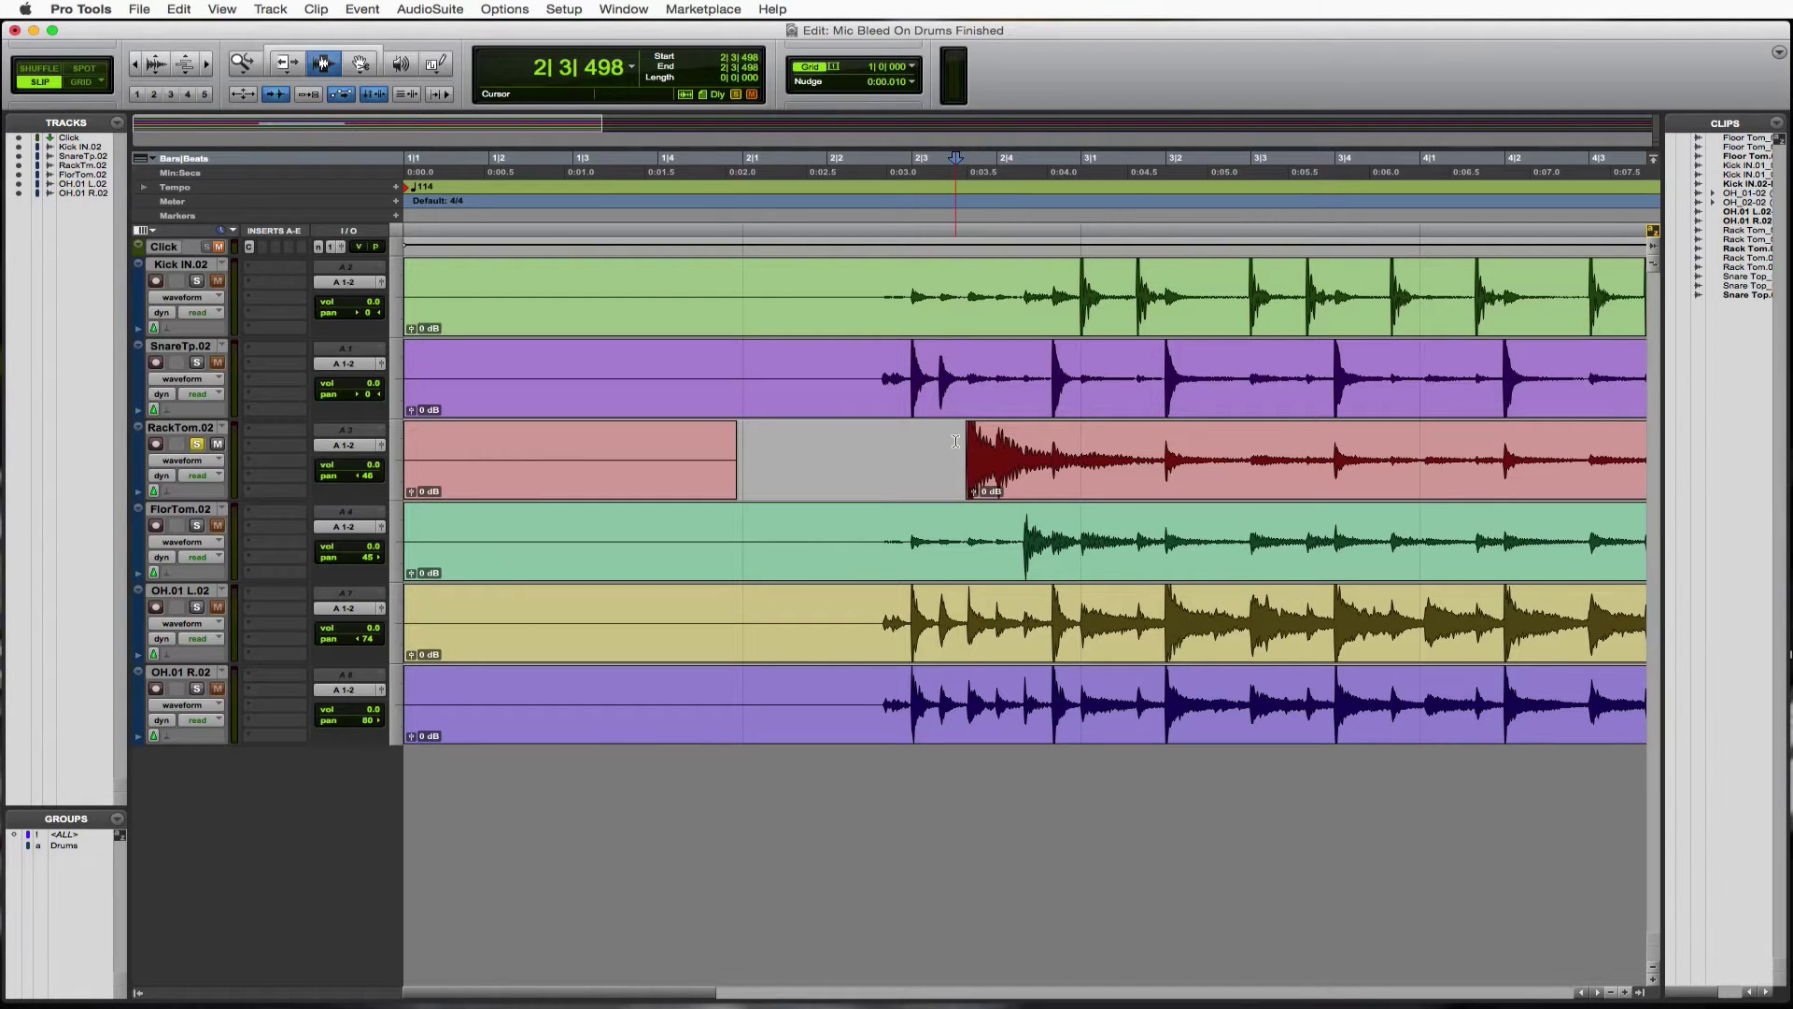
pyautogui.press('space')
pyautogui.press('space')
# Delete the bleed after the first rack tom hit, from 2|4|459 to just before 4|2.
pyautogui.moveTo(1039, 452); pyautogui.dragTo(1399, 446)
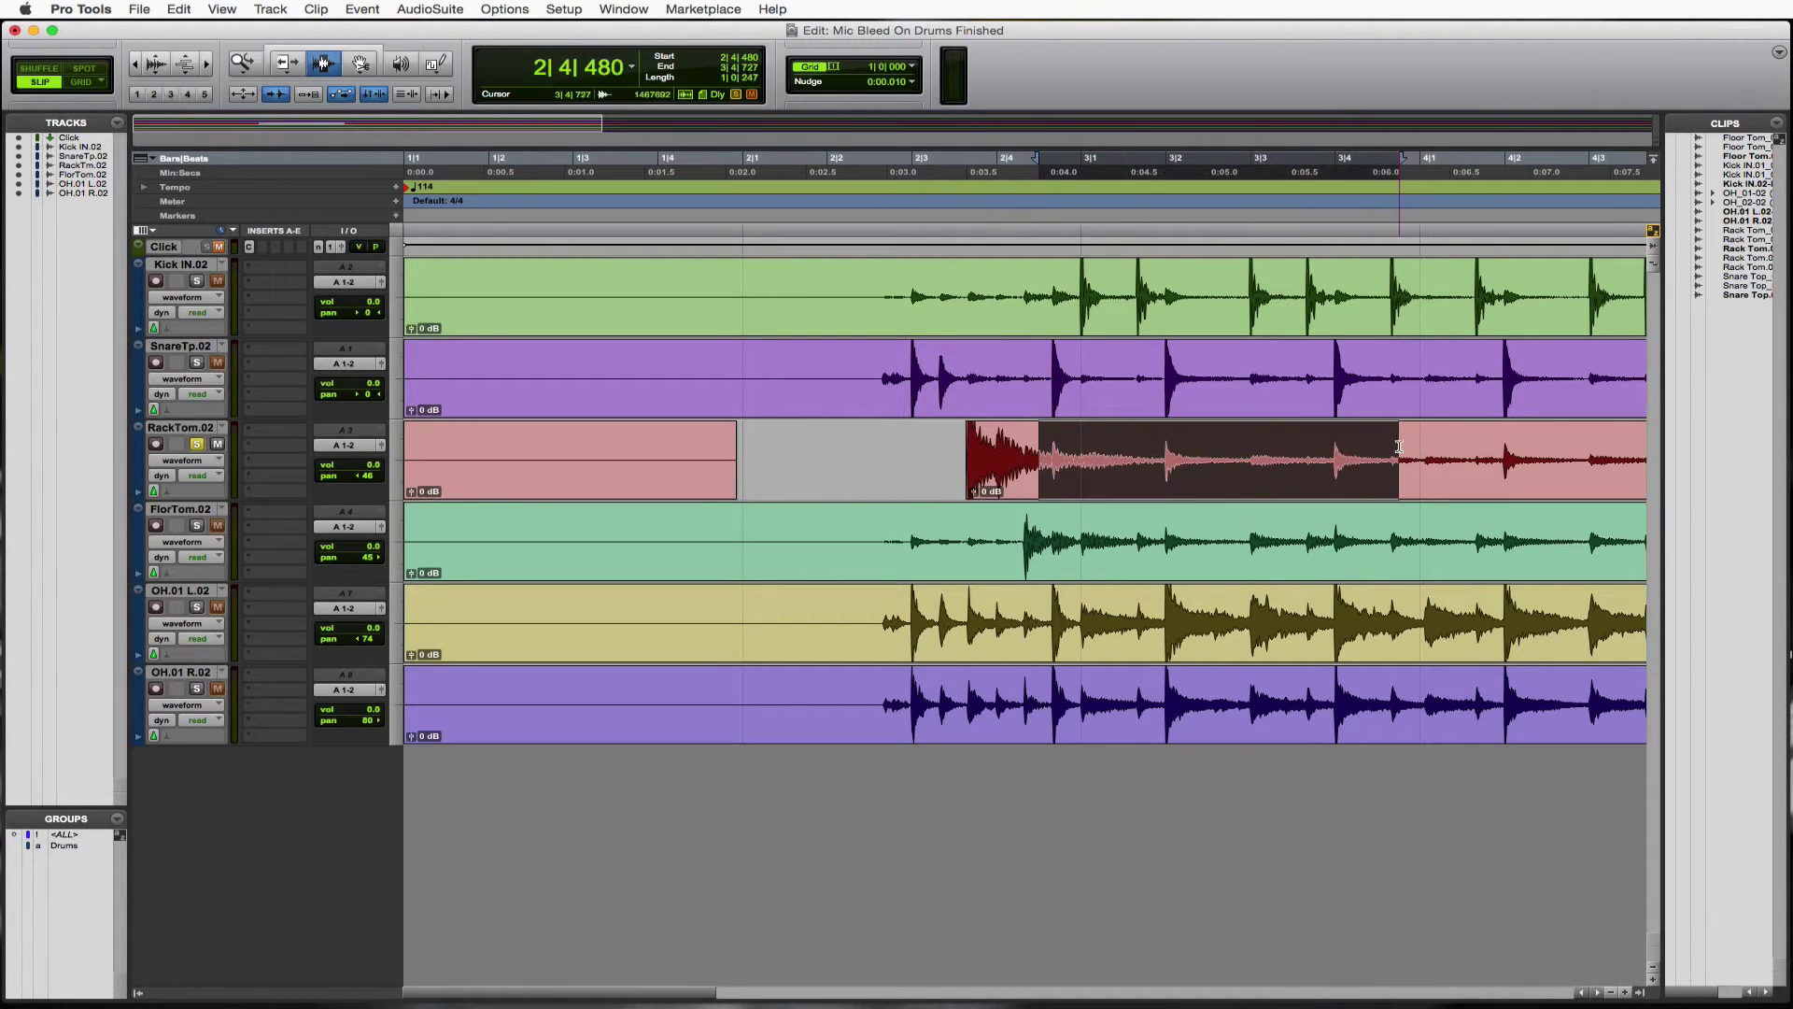
pyautogui.press('Return')
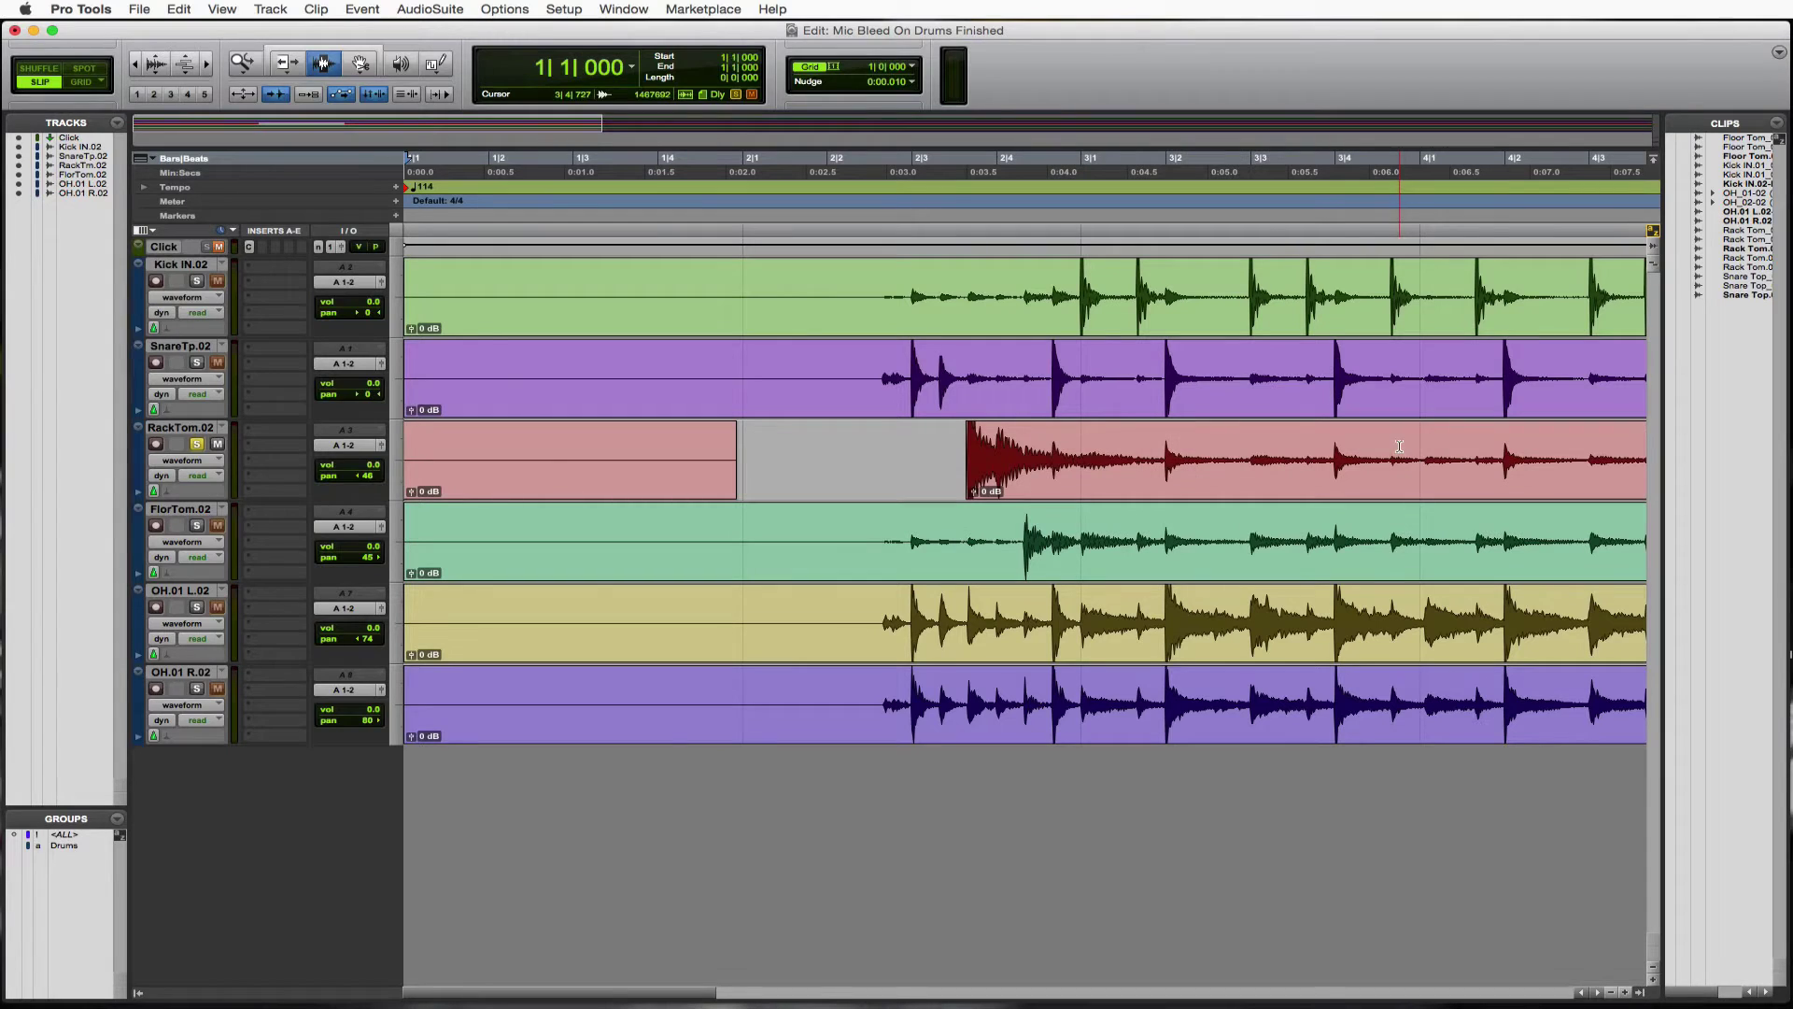
pyautogui.moveTo(1037, 453); pyautogui.dragTo(1500, 425)
pyautogui.press('Delete')
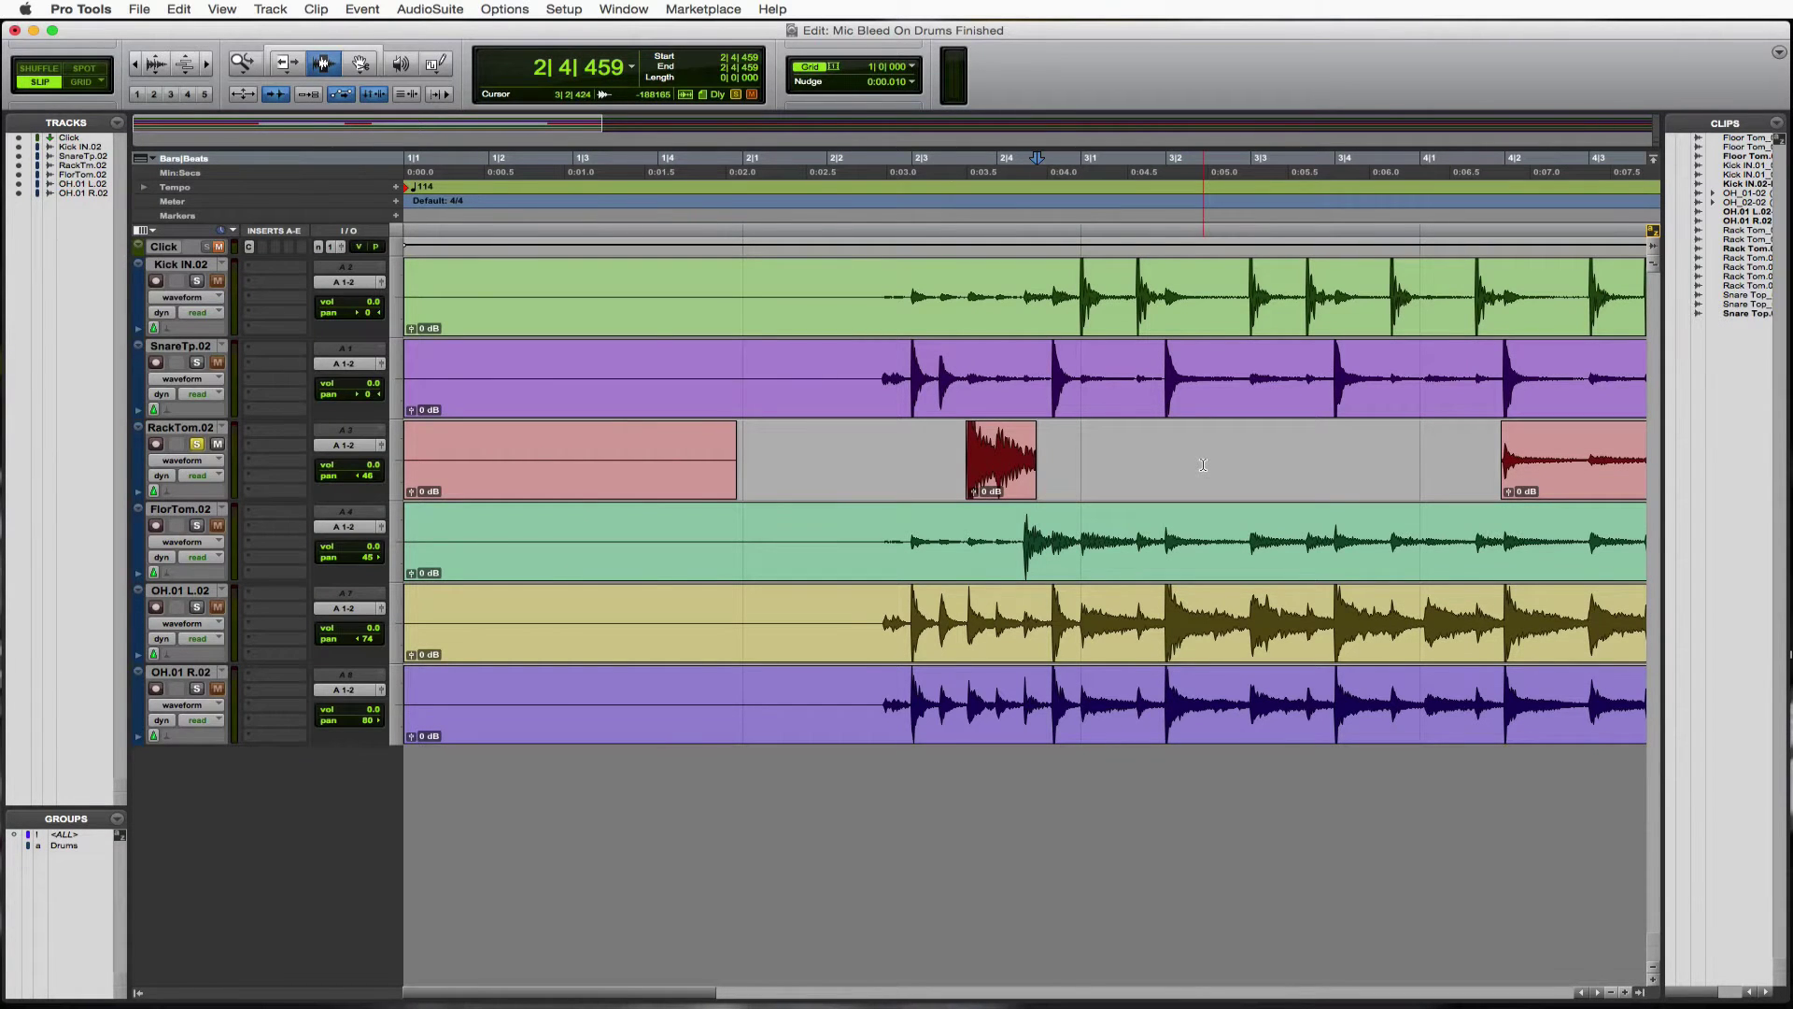
# Delete the RackTom.02 bleed leading up to the second tom fill, from 3|4|939 to 6|3|205.
pyautogui.press('super+bracketleft')
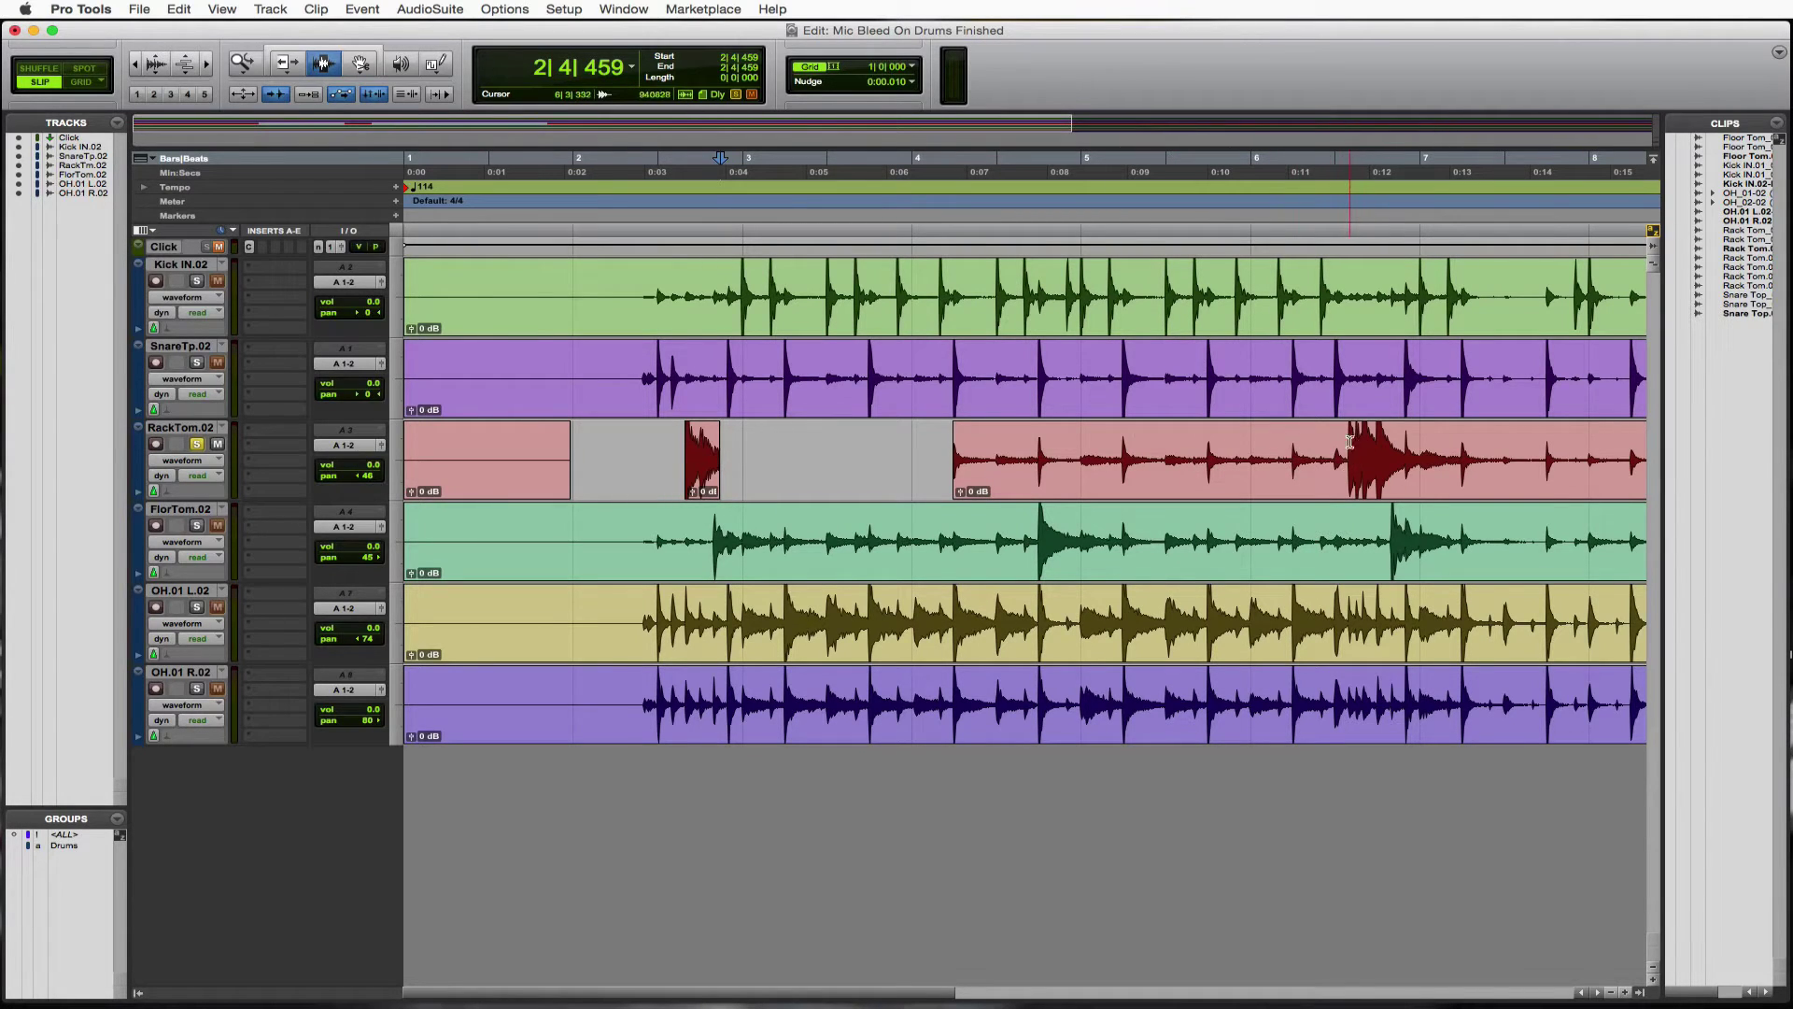
pyautogui.click(911, 456)
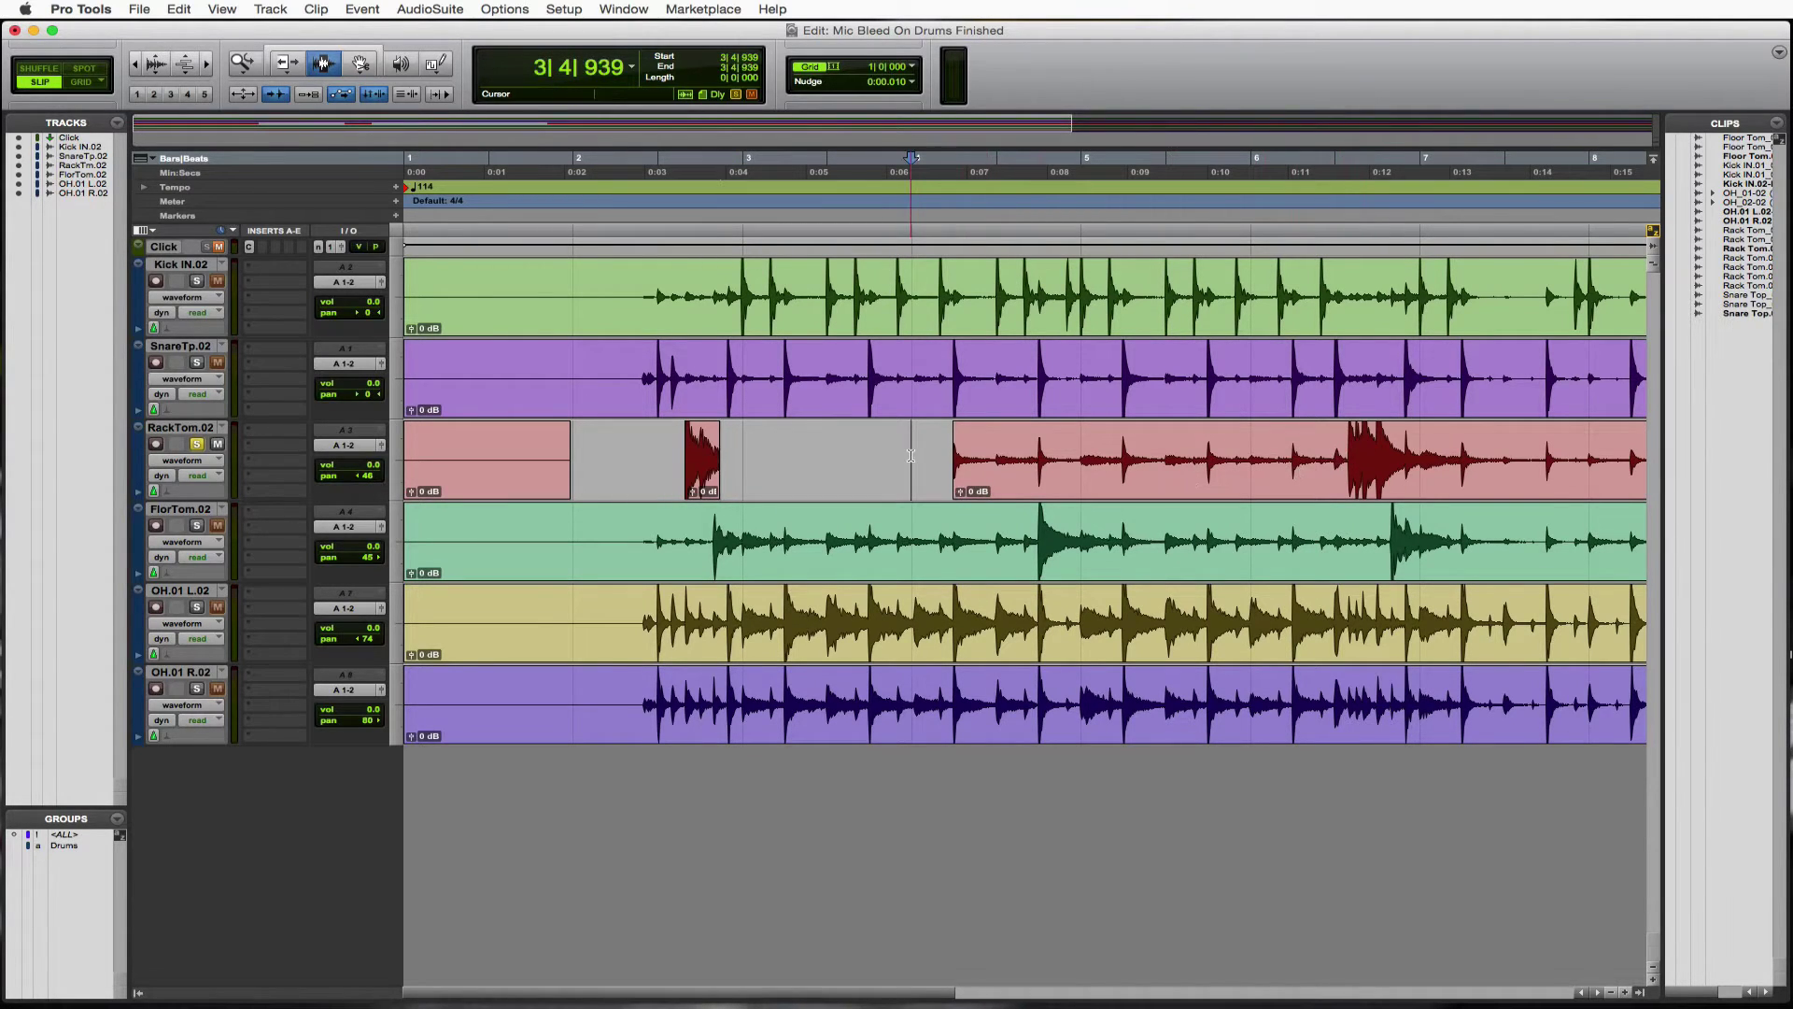
pyautogui.moveTo(911, 456); pyautogui.dragTo(1344, 486)
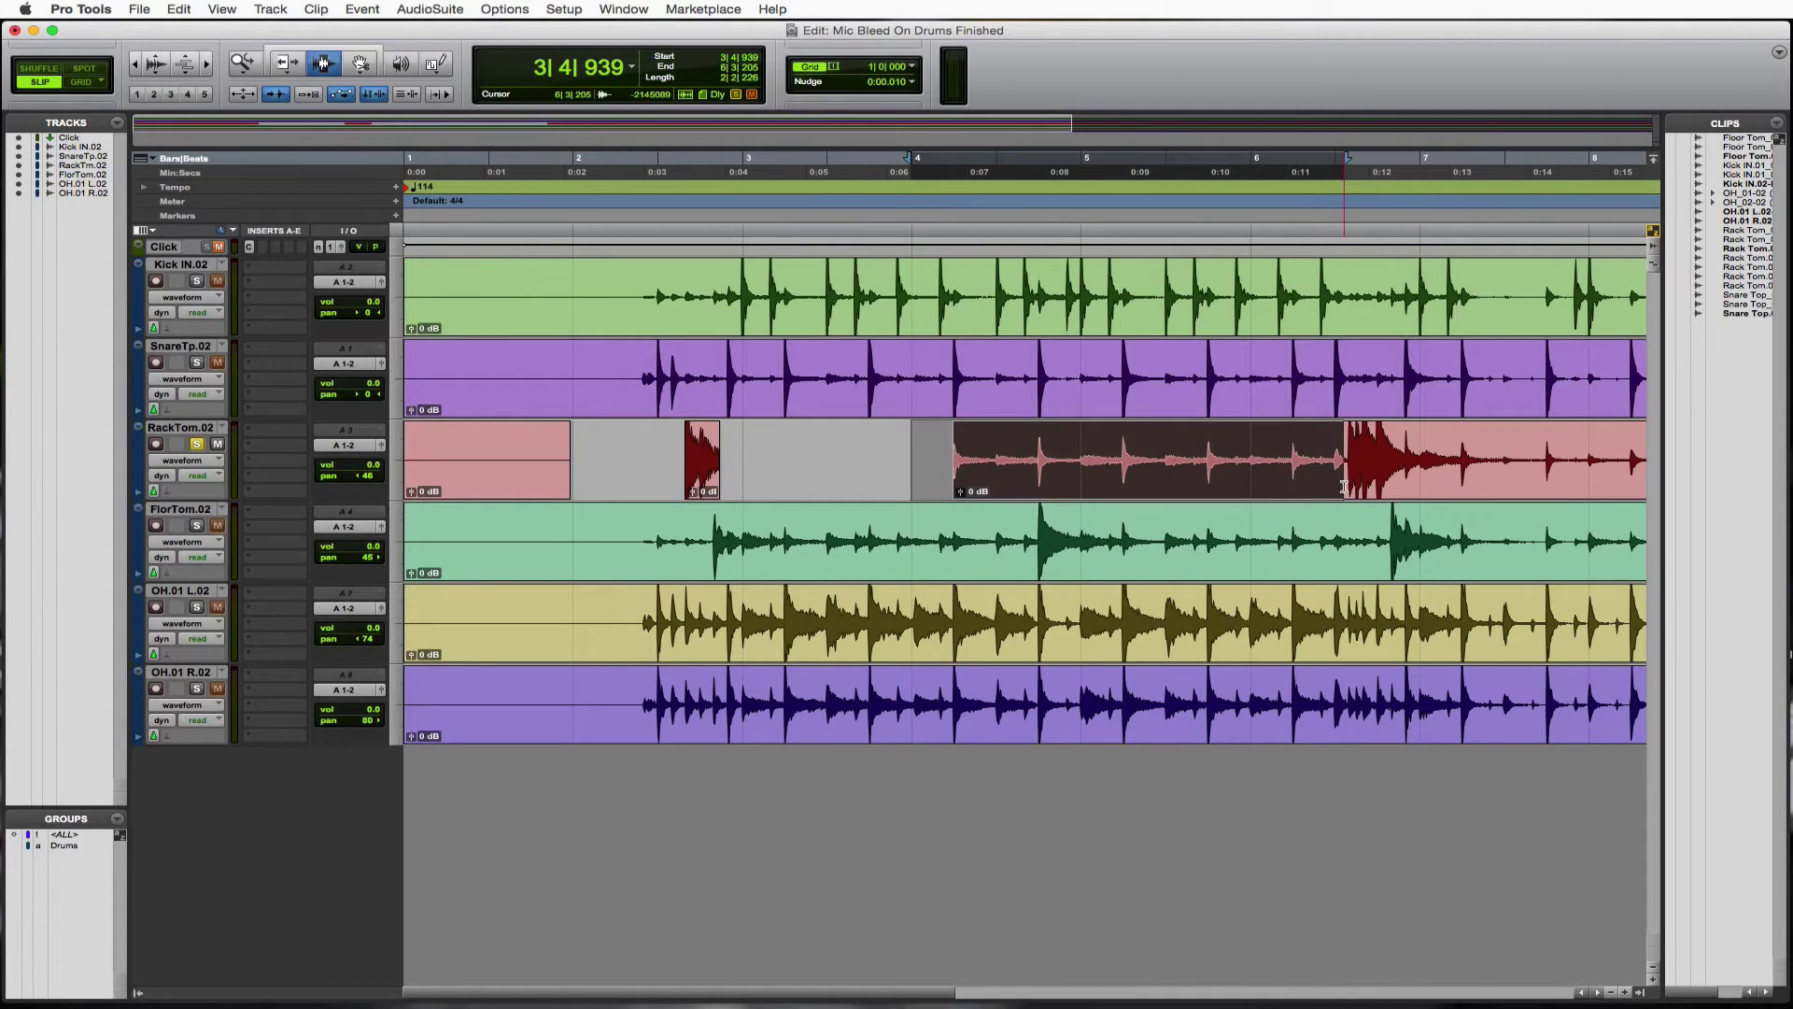
pyautogui.press('Delete')
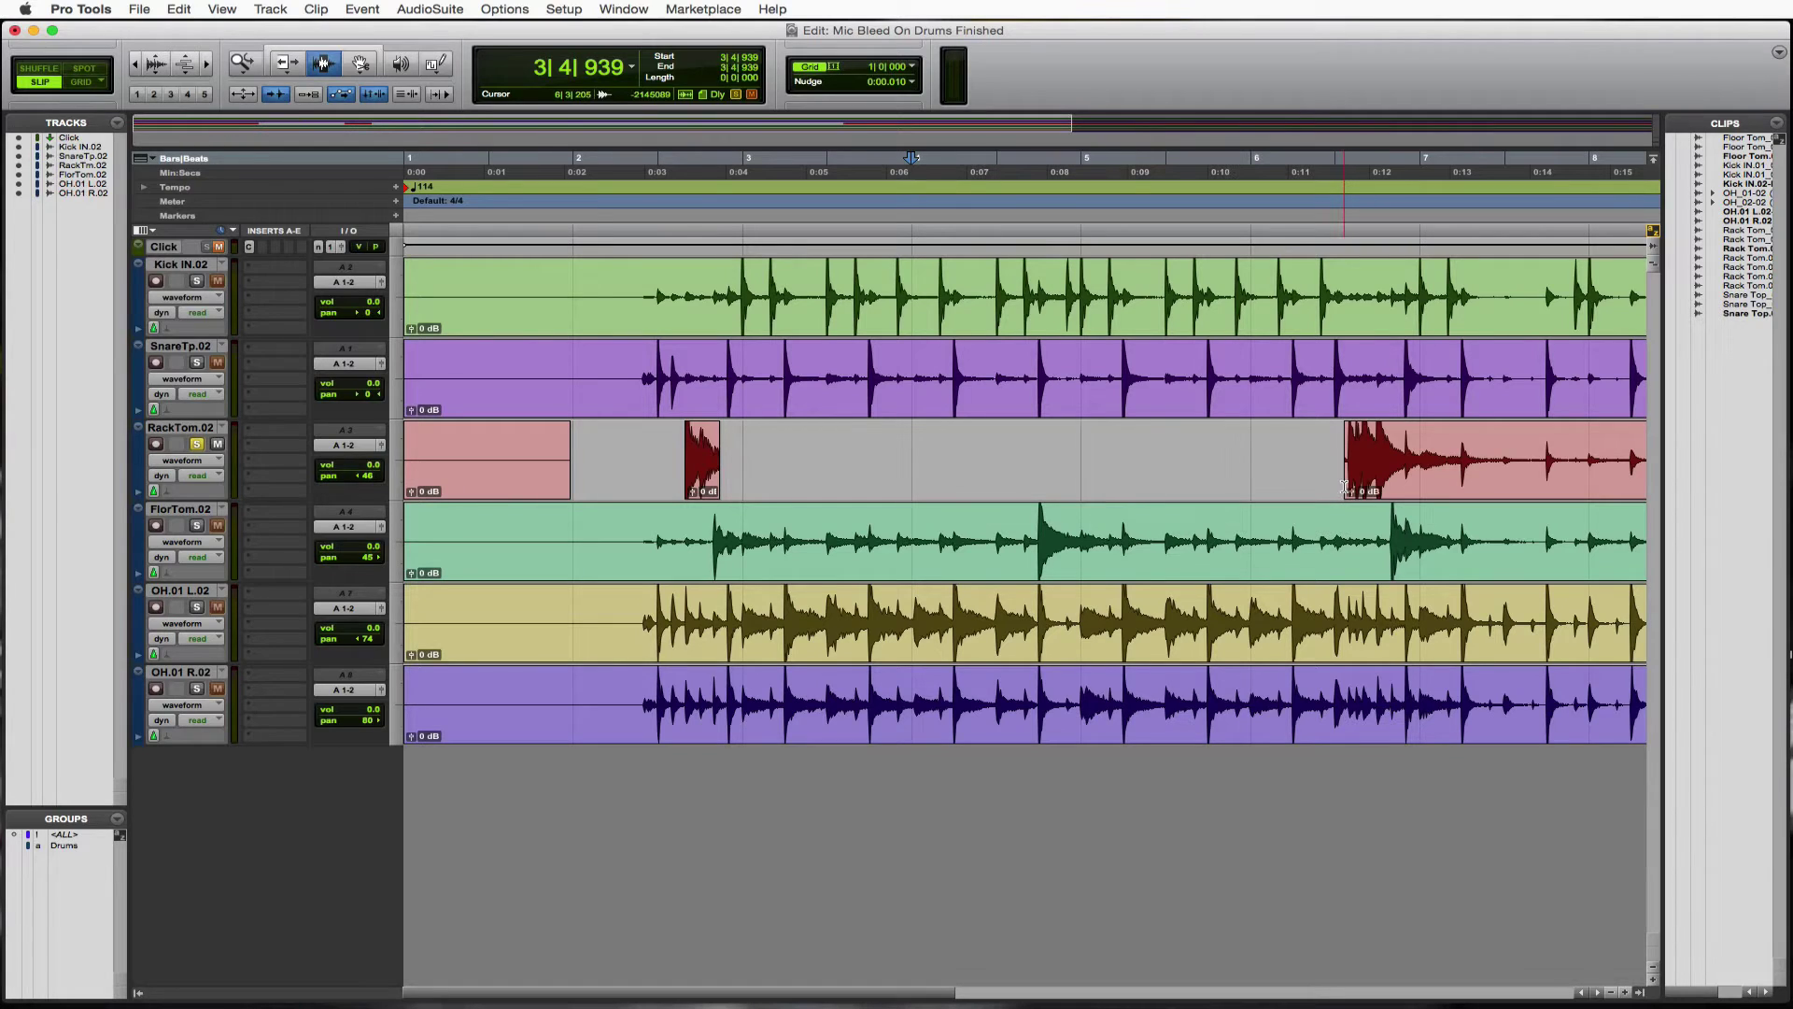
# Trim the start of the second rack tom fill's clip to its first transient at 6|3|317.
pyautogui.click(1345, 486)
pyautogui.press('super+bracketright')
pyautogui.press('super+bracketright')
pyautogui.press('super+bracketright')
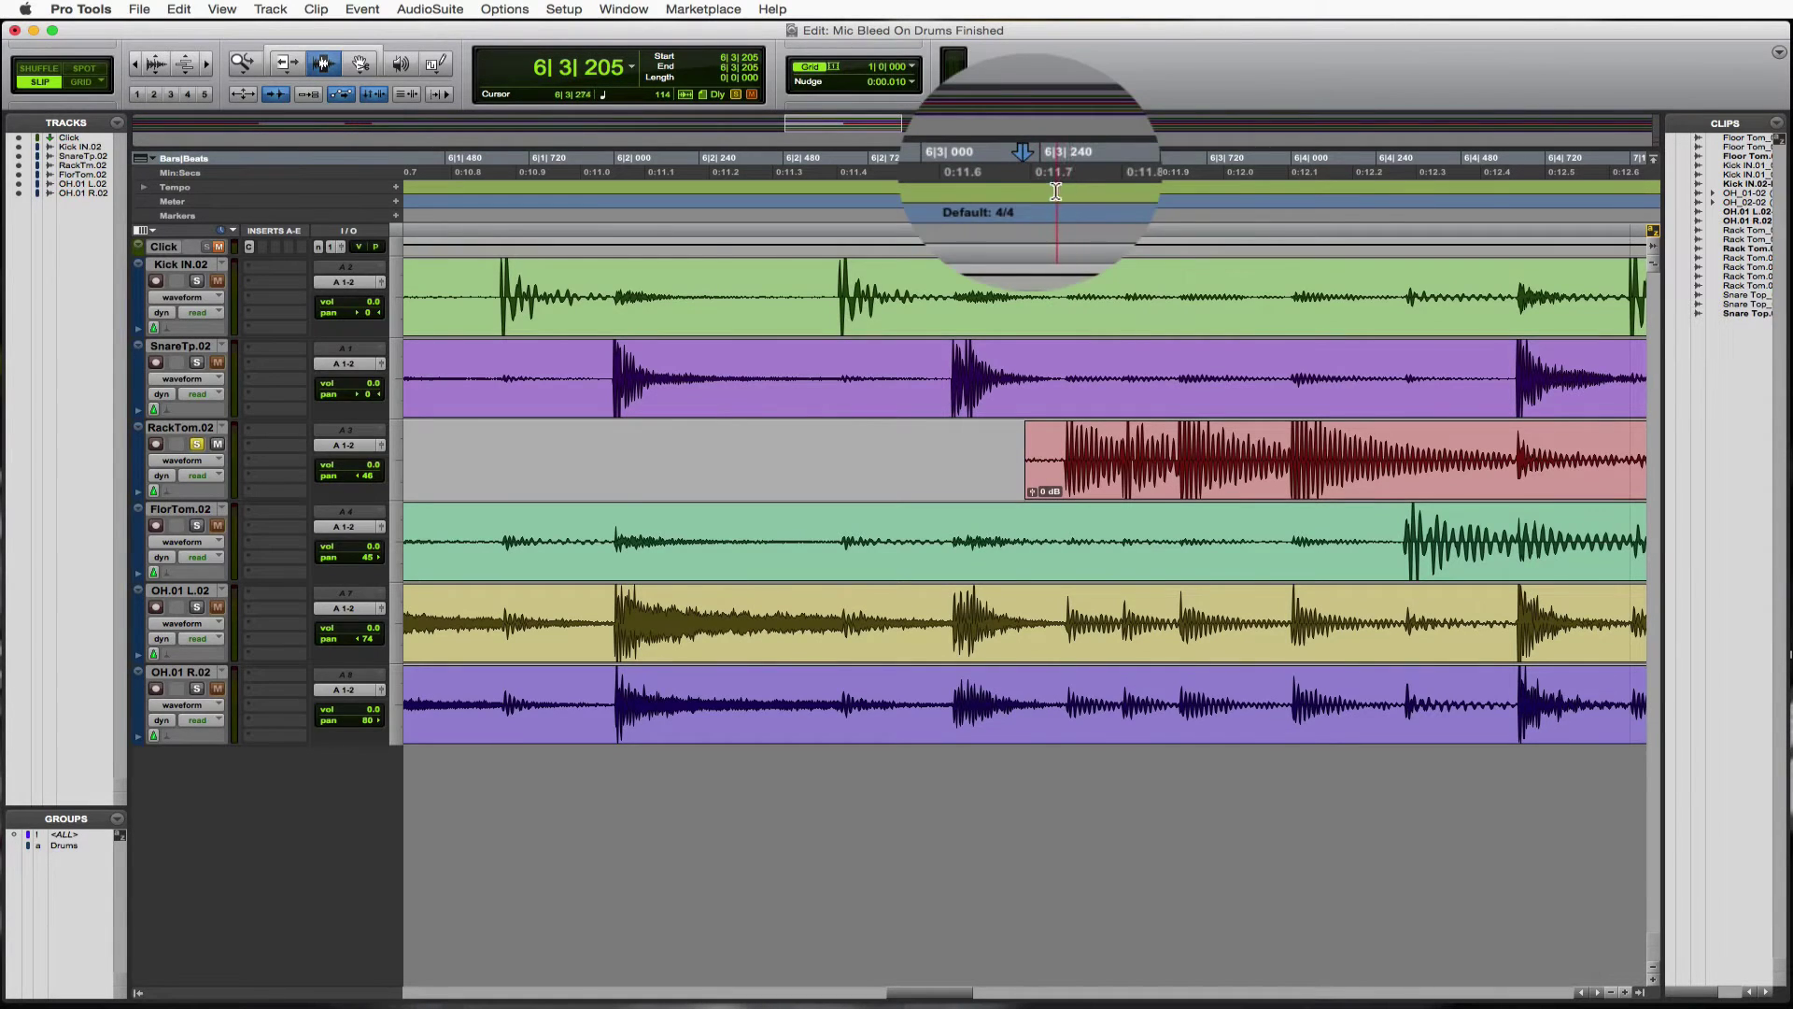
pyautogui.click(824, 452)
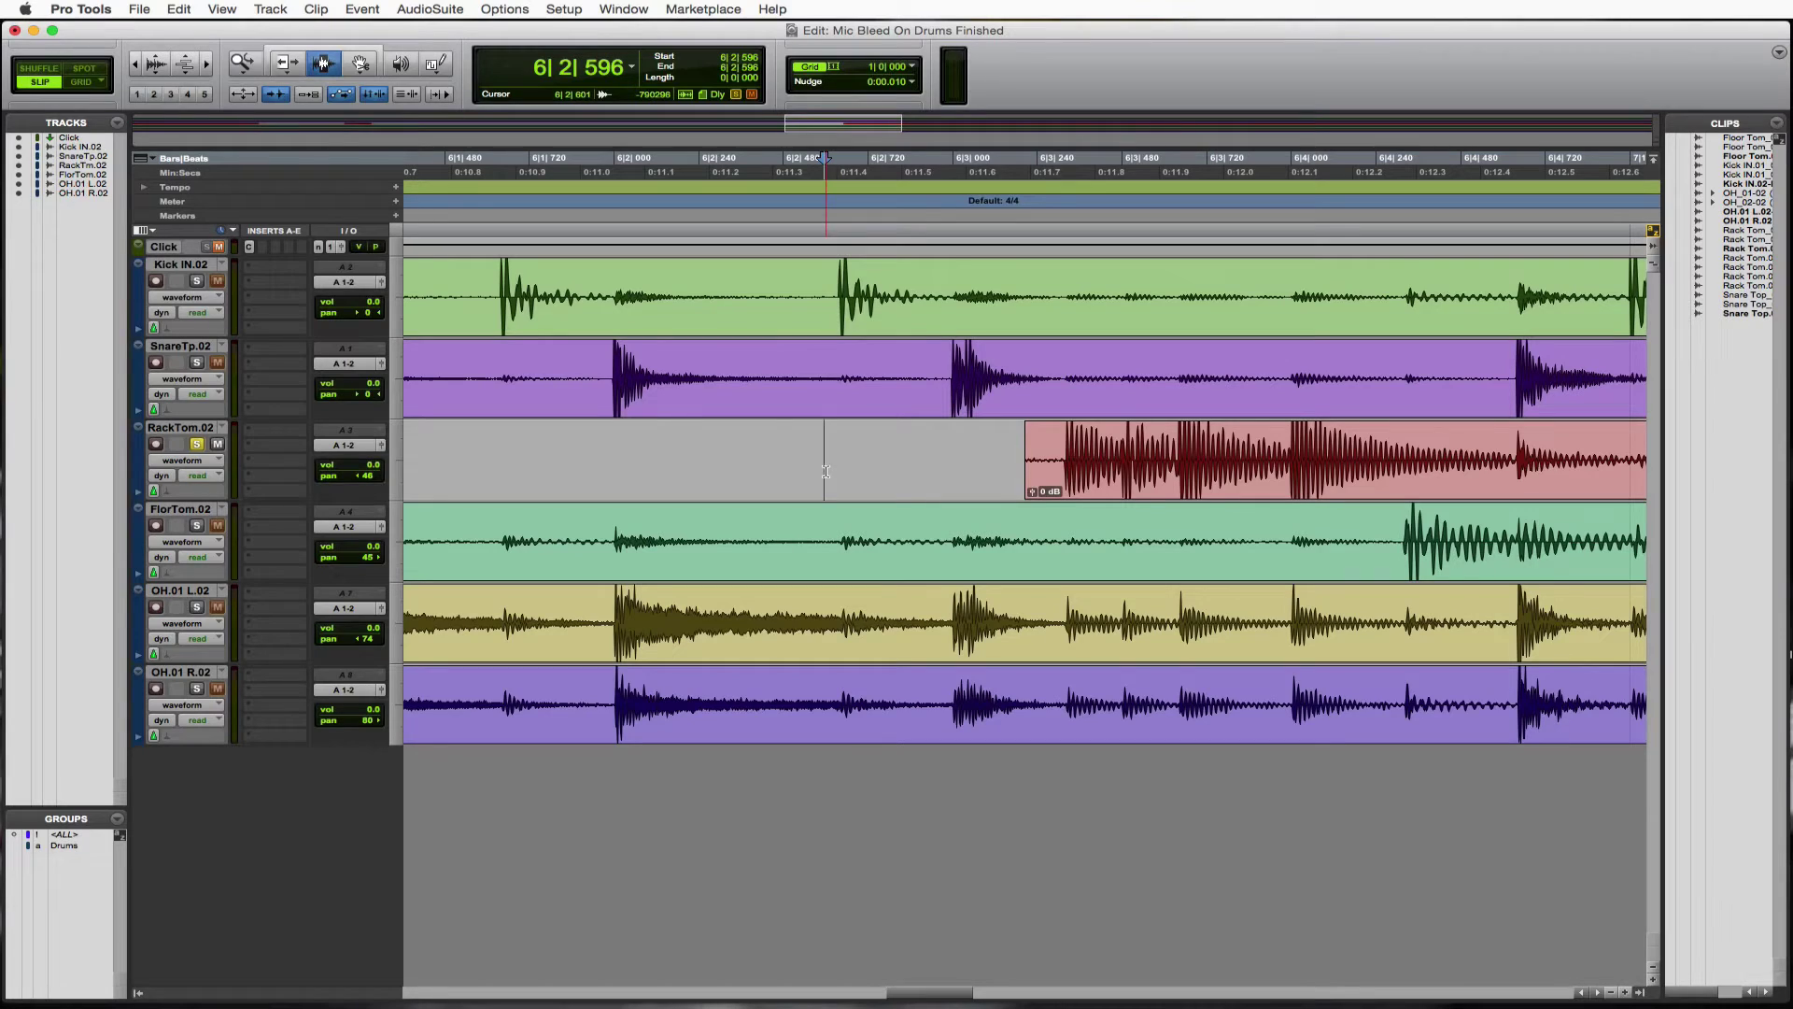
pyautogui.press('Tab')
pyautogui.click(1064, 459)
pyautogui.press('a')
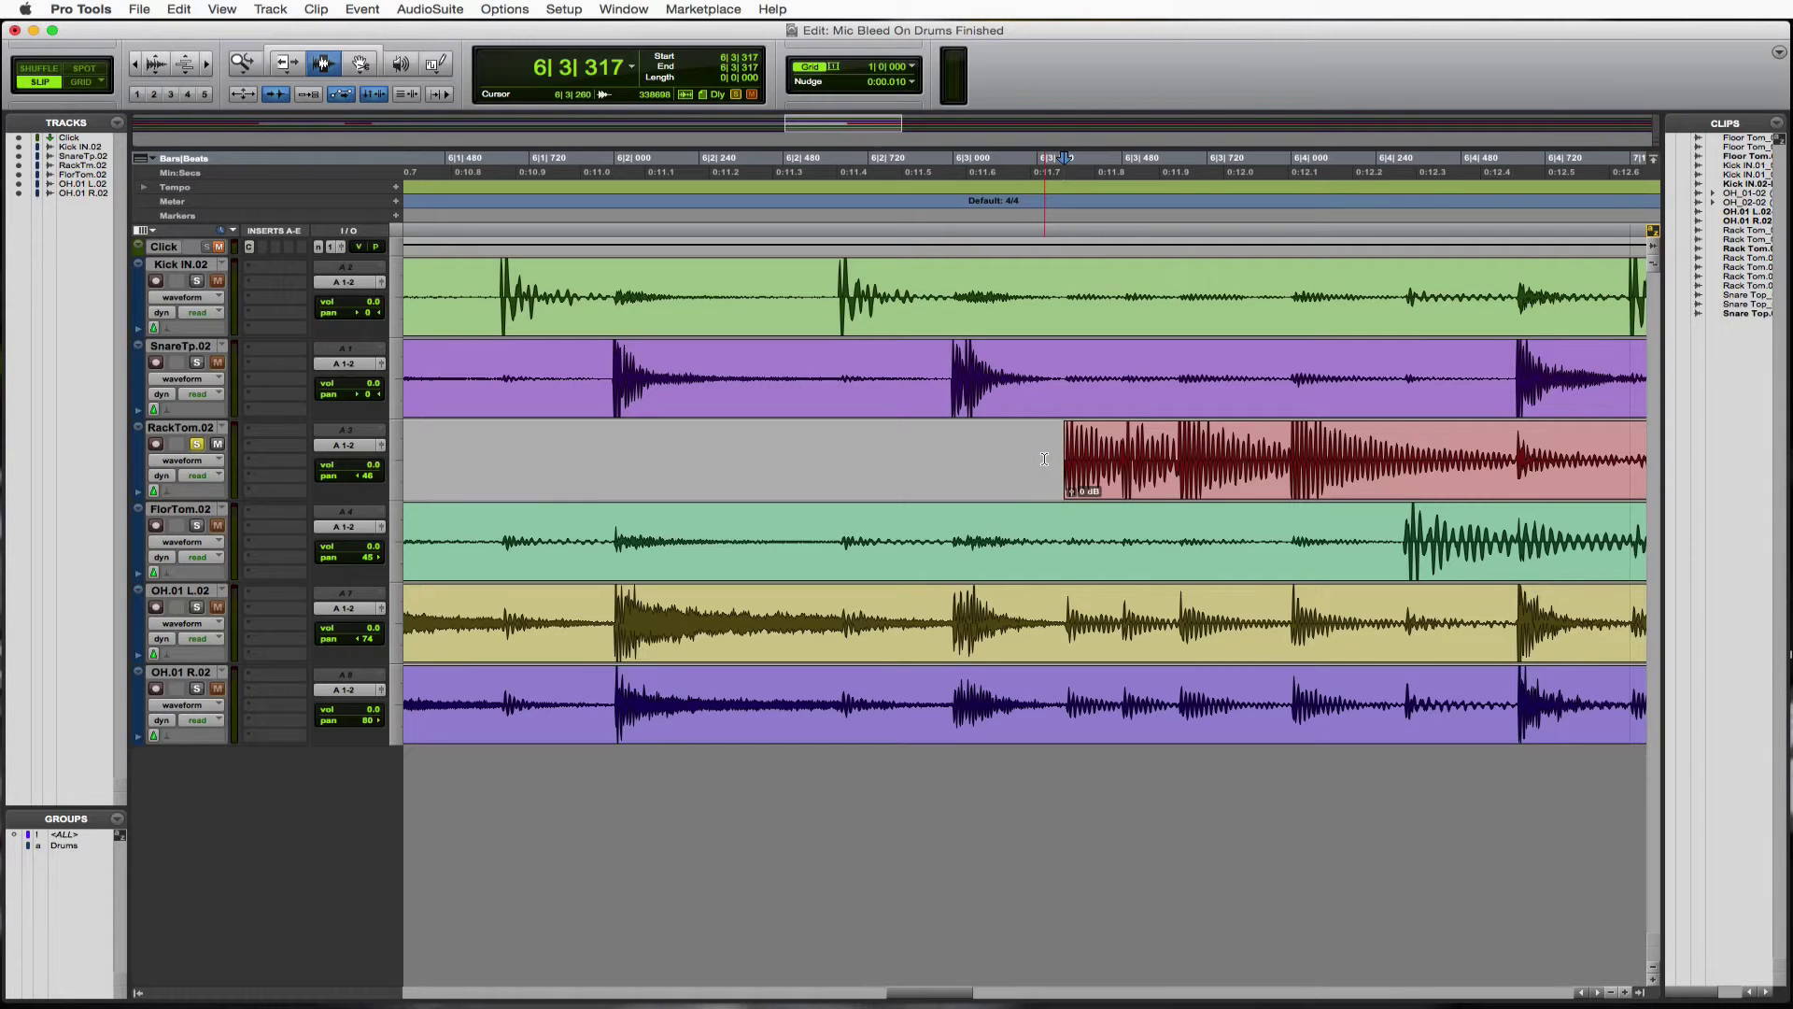
# Audition the second rack tom fill and delete the bleed after it, from 6|4|637 into the first beat of bar 8.
pyautogui.hscroll(5, 1044, 458)
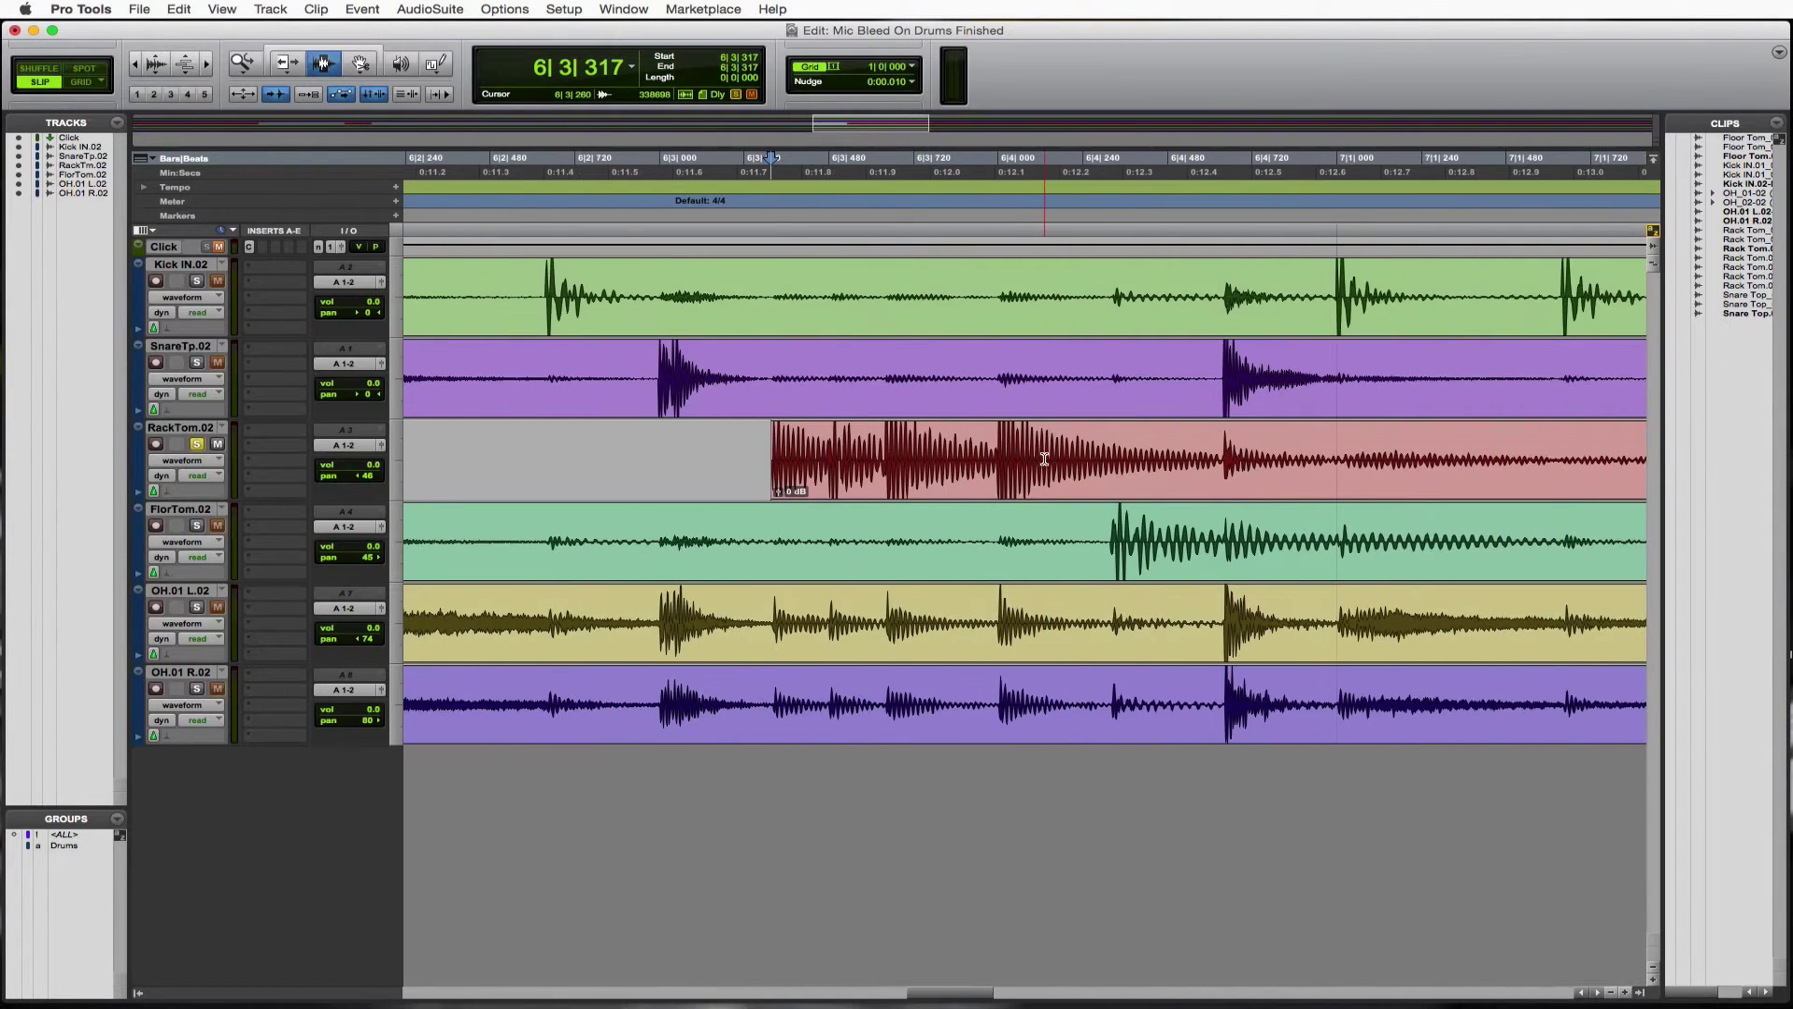
pyautogui.click(724, 481)
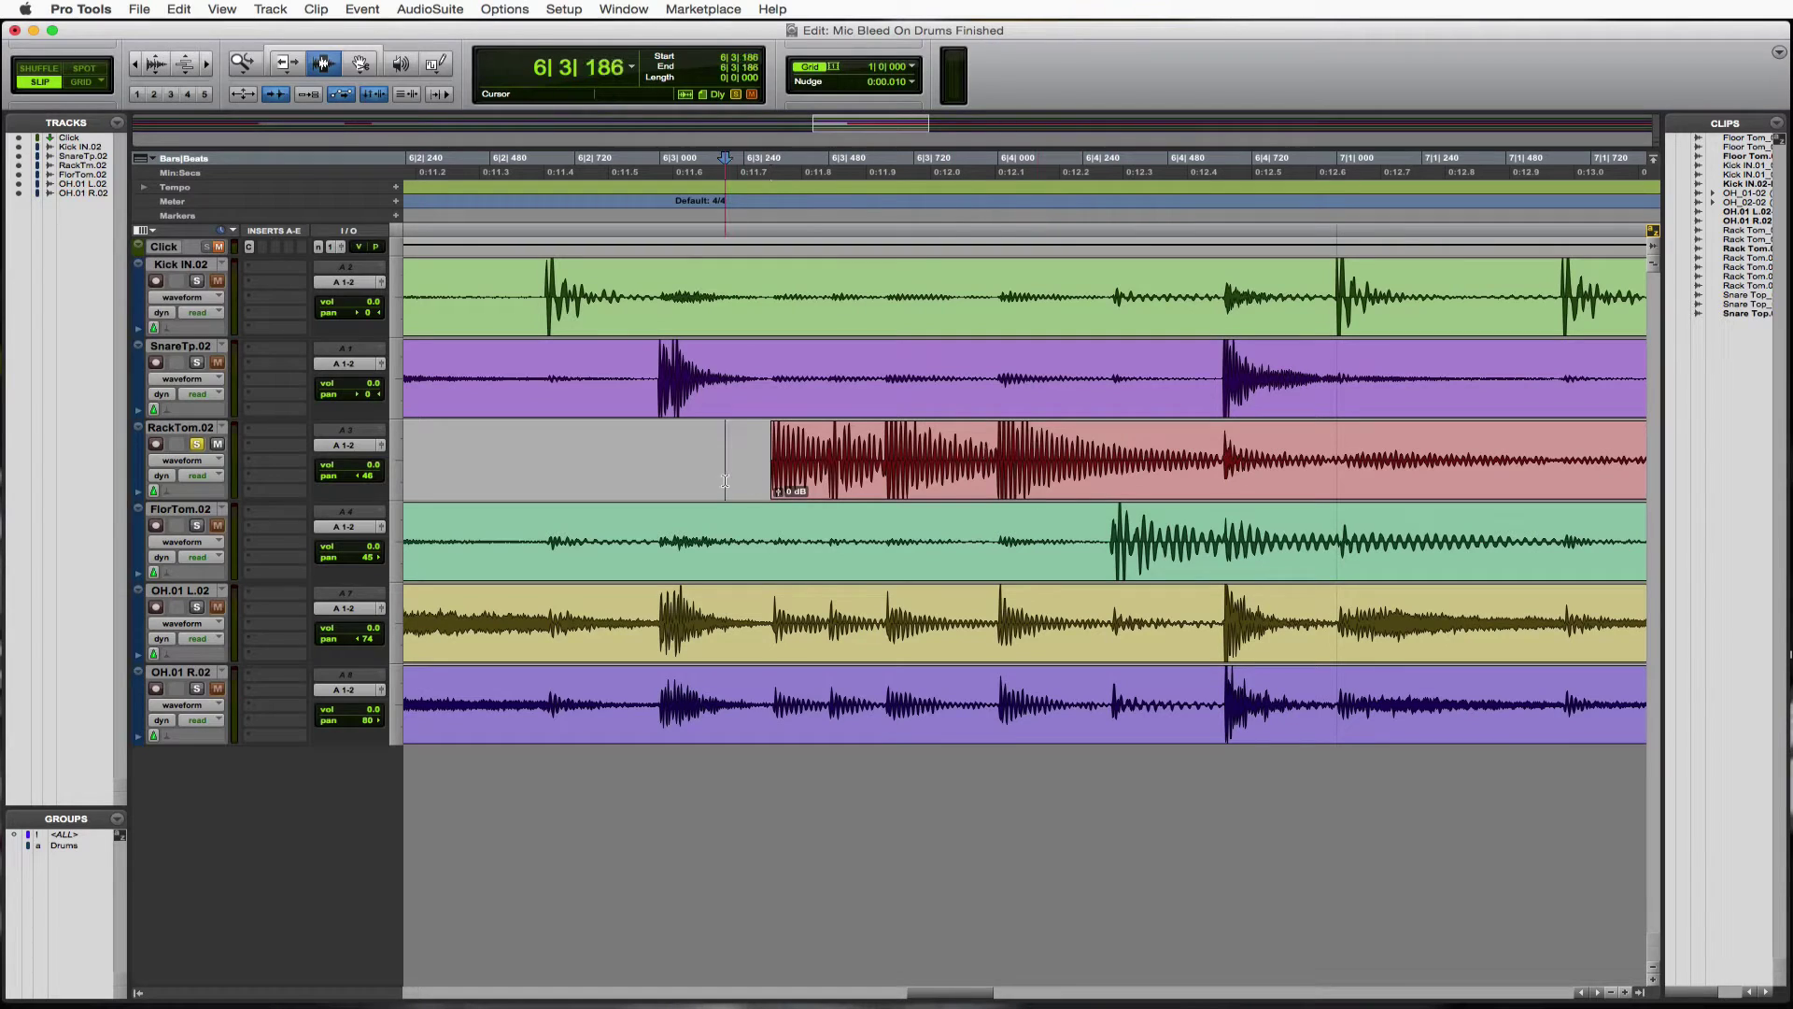
pyautogui.press('space')
pyautogui.press('space')
pyautogui.moveTo(1222, 458); pyautogui.dragTo(1368, 431)
pyautogui.press('Delete')
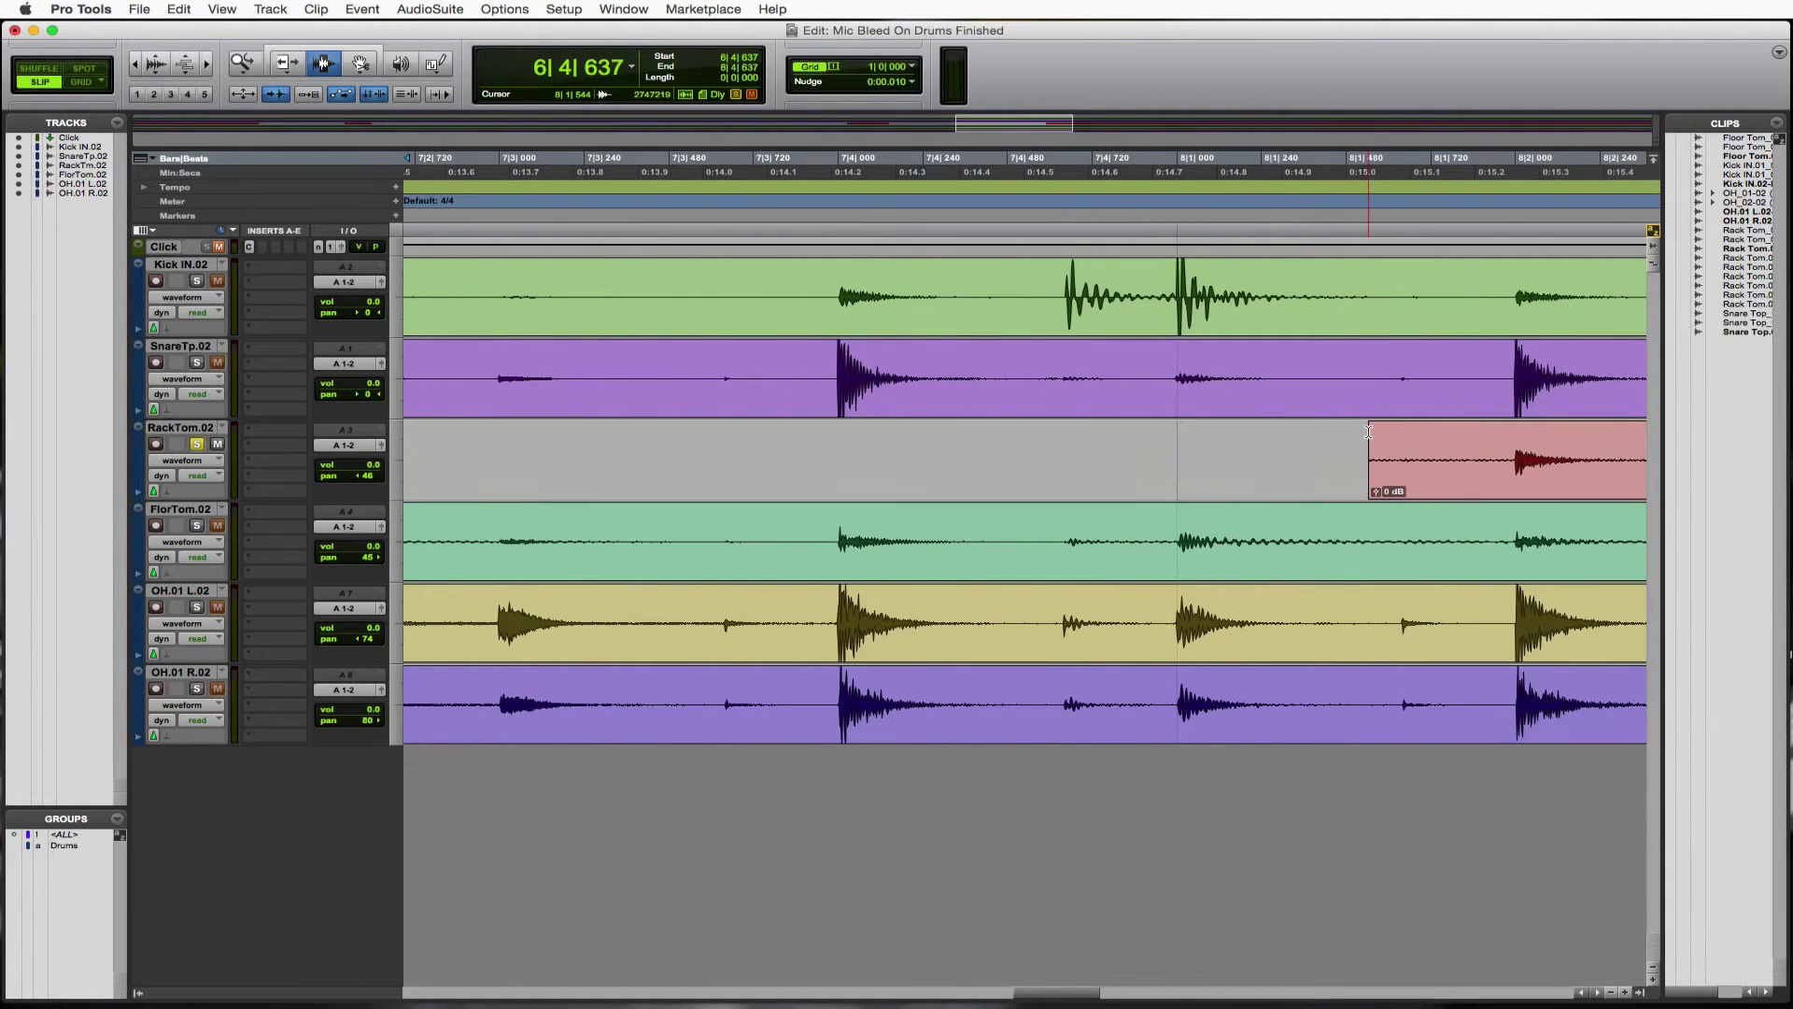
# Delete the remaining RackTom.02 bleed before the final tom hits, from 7|4|805 to 12|2|763.
pyautogui.press('super+bracketleft')
pyautogui.press('super+bracketleft')
pyautogui.press('super+bracketleft')
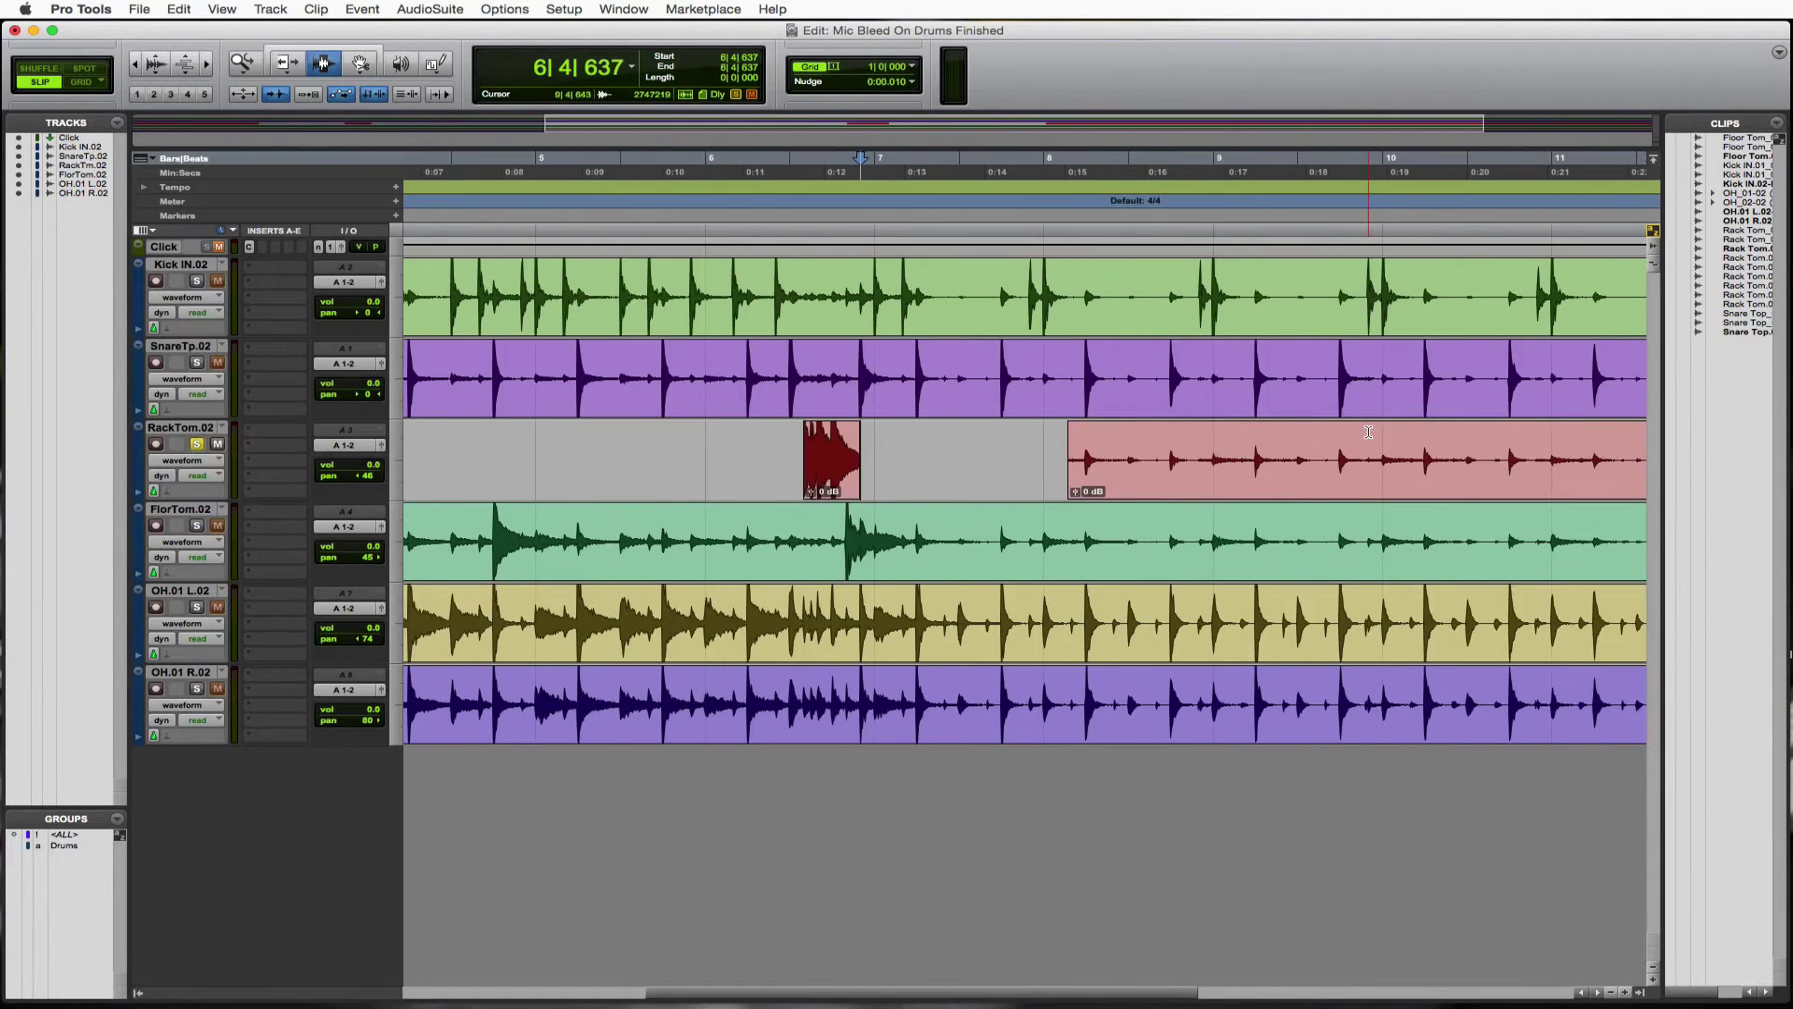
pyautogui.press('super+bracketleft')
pyautogui.moveTo(994, 456); pyautogui.dragTo(1372, 493)
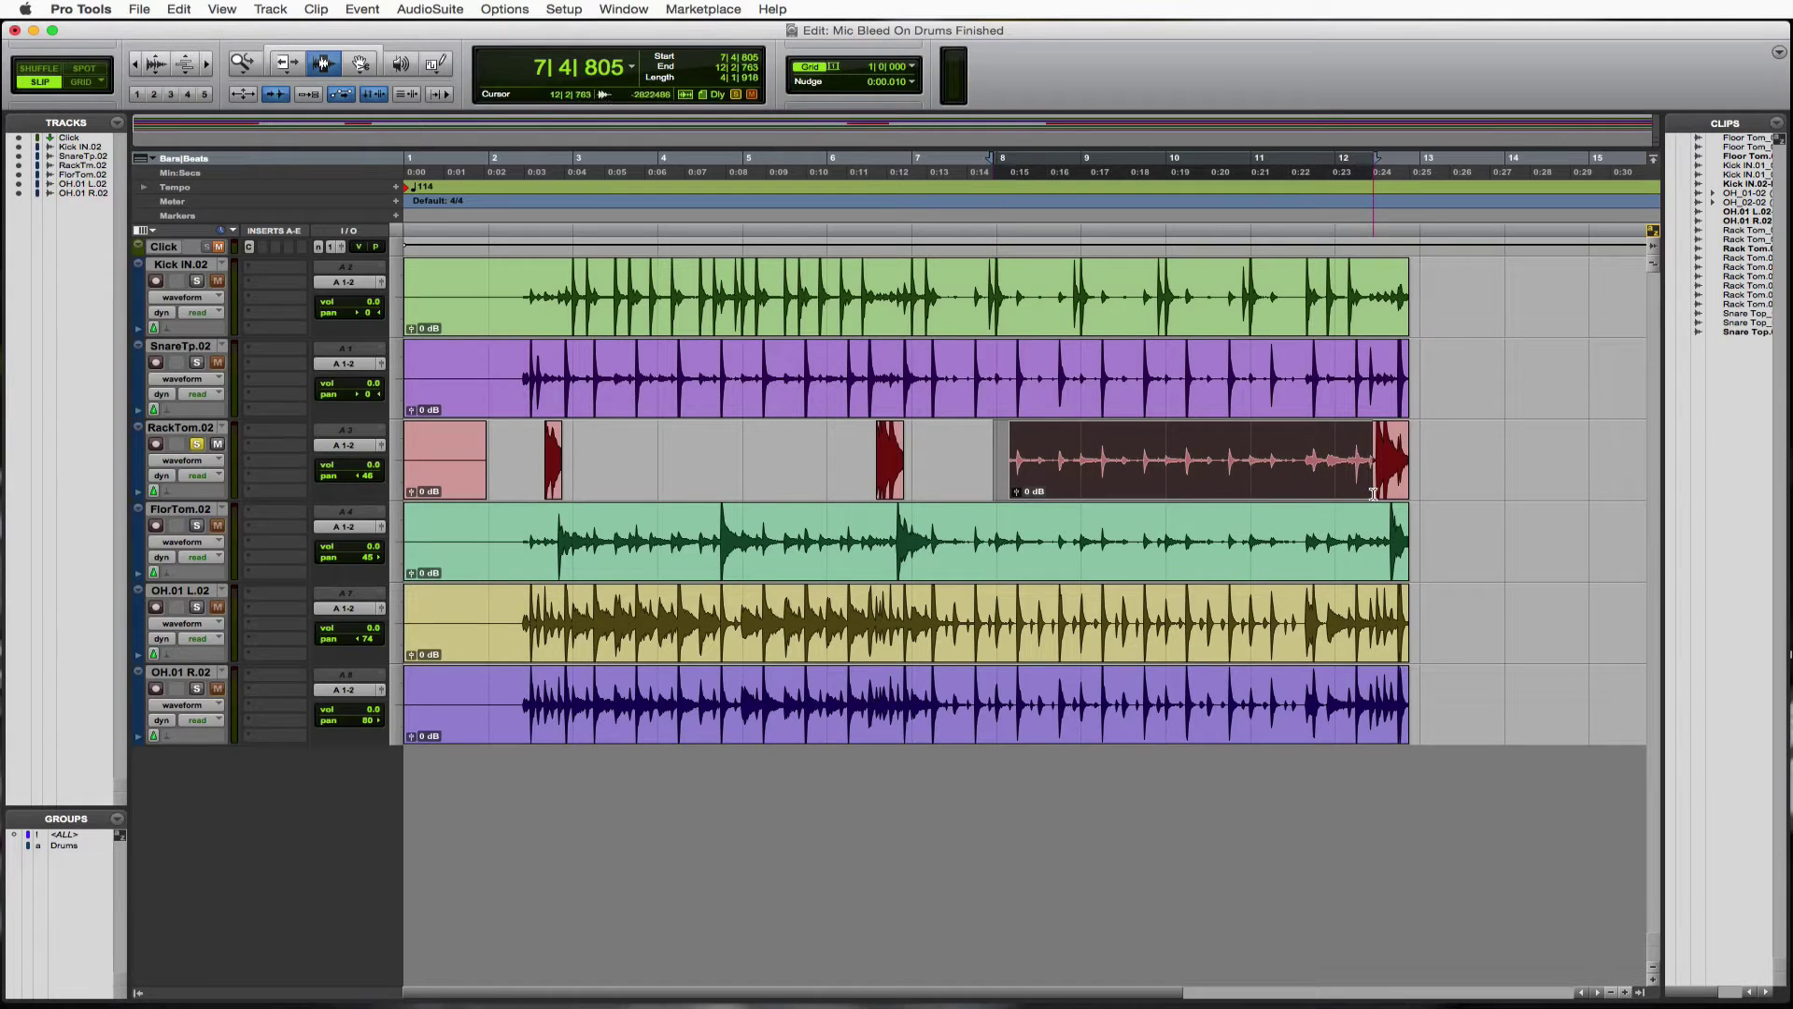
pyautogui.press('Delete')
# Trim the start of the last rack tom clip to its first transient at 12|3|000.
pyautogui.click(1373, 493)
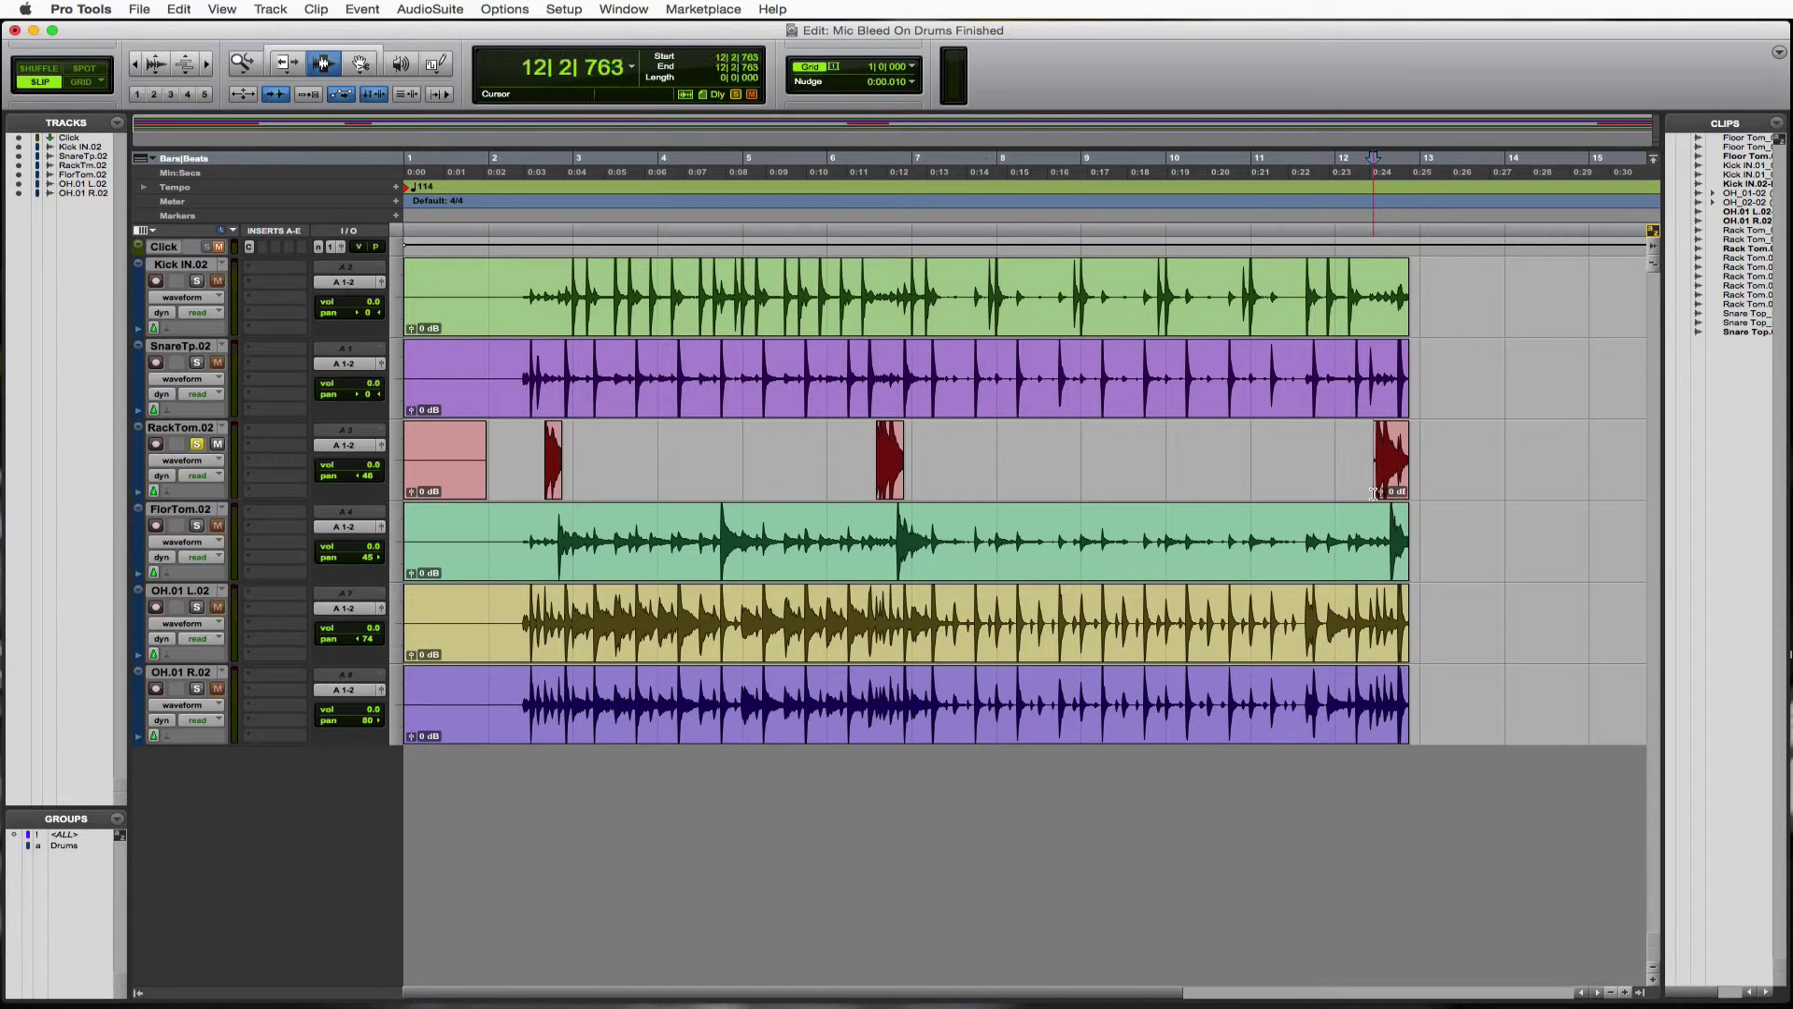
pyautogui.press('super+bracketright')
pyautogui.press('super+bracketright')
pyautogui.press('super+bracketright')
pyautogui.press('super+bracketright')
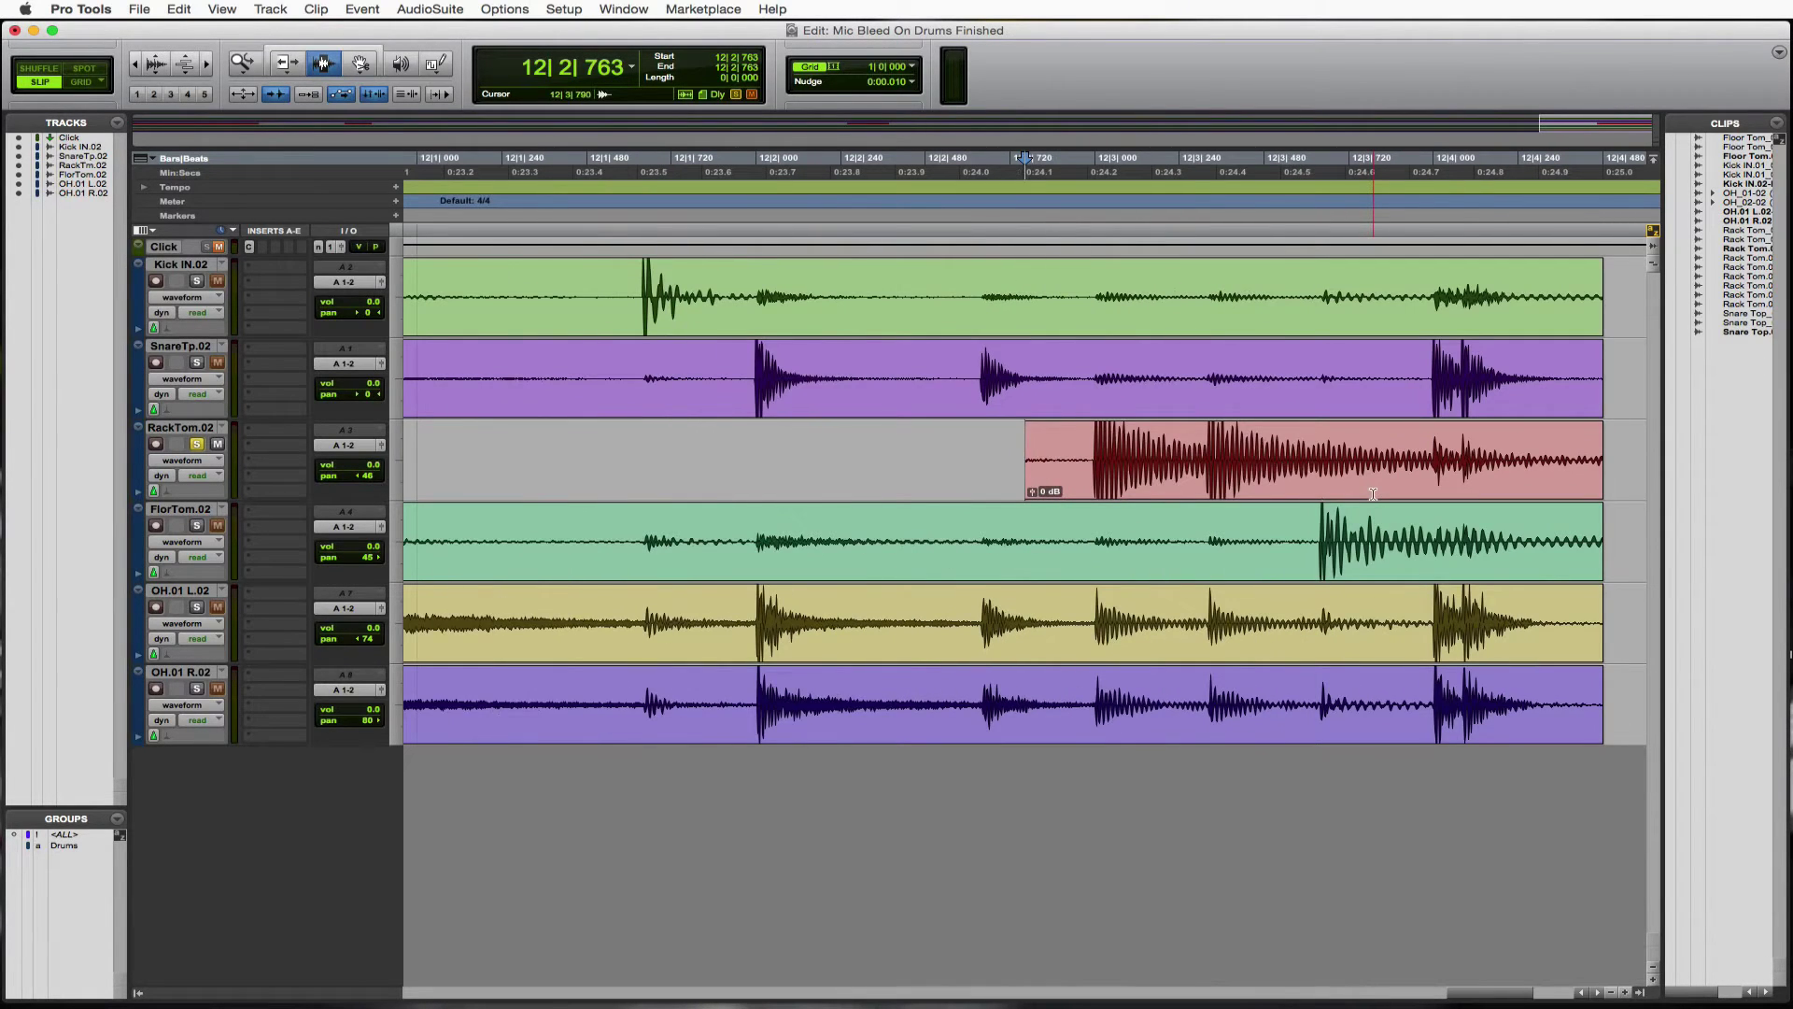
pyautogui.click(984, 436)
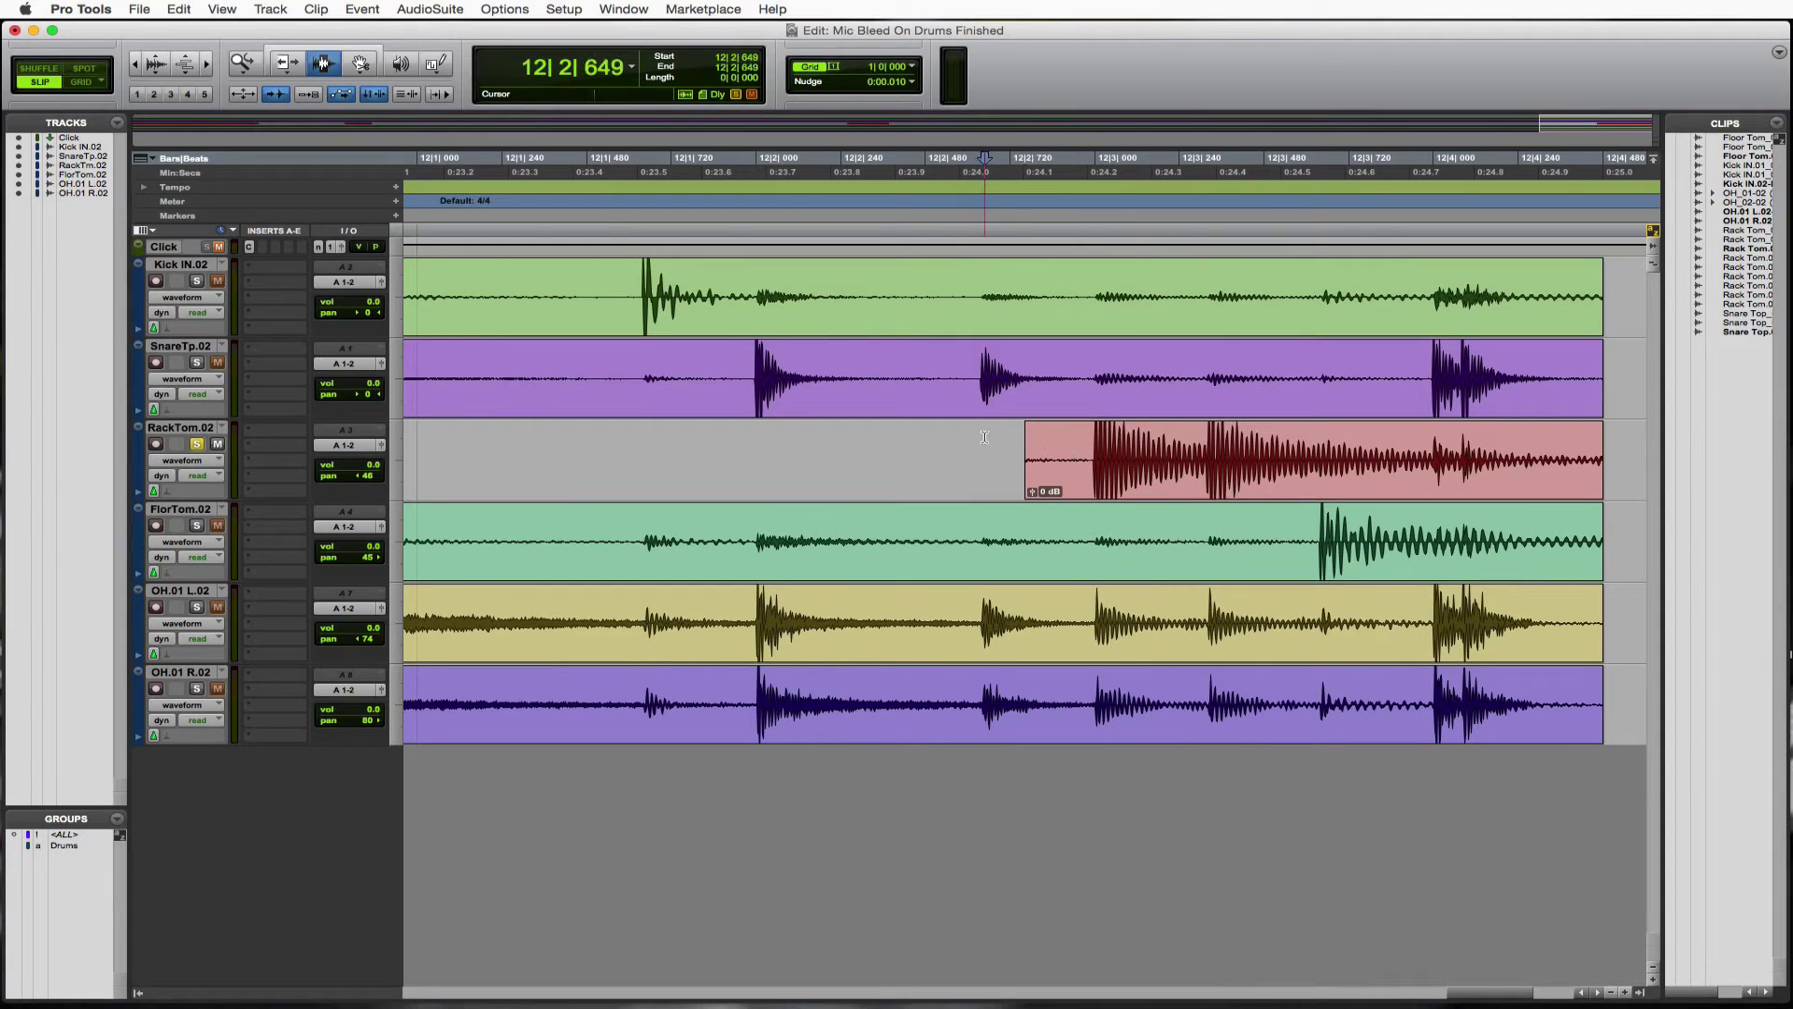
pyautogui.press('Tab')
pyautogui.press('a')
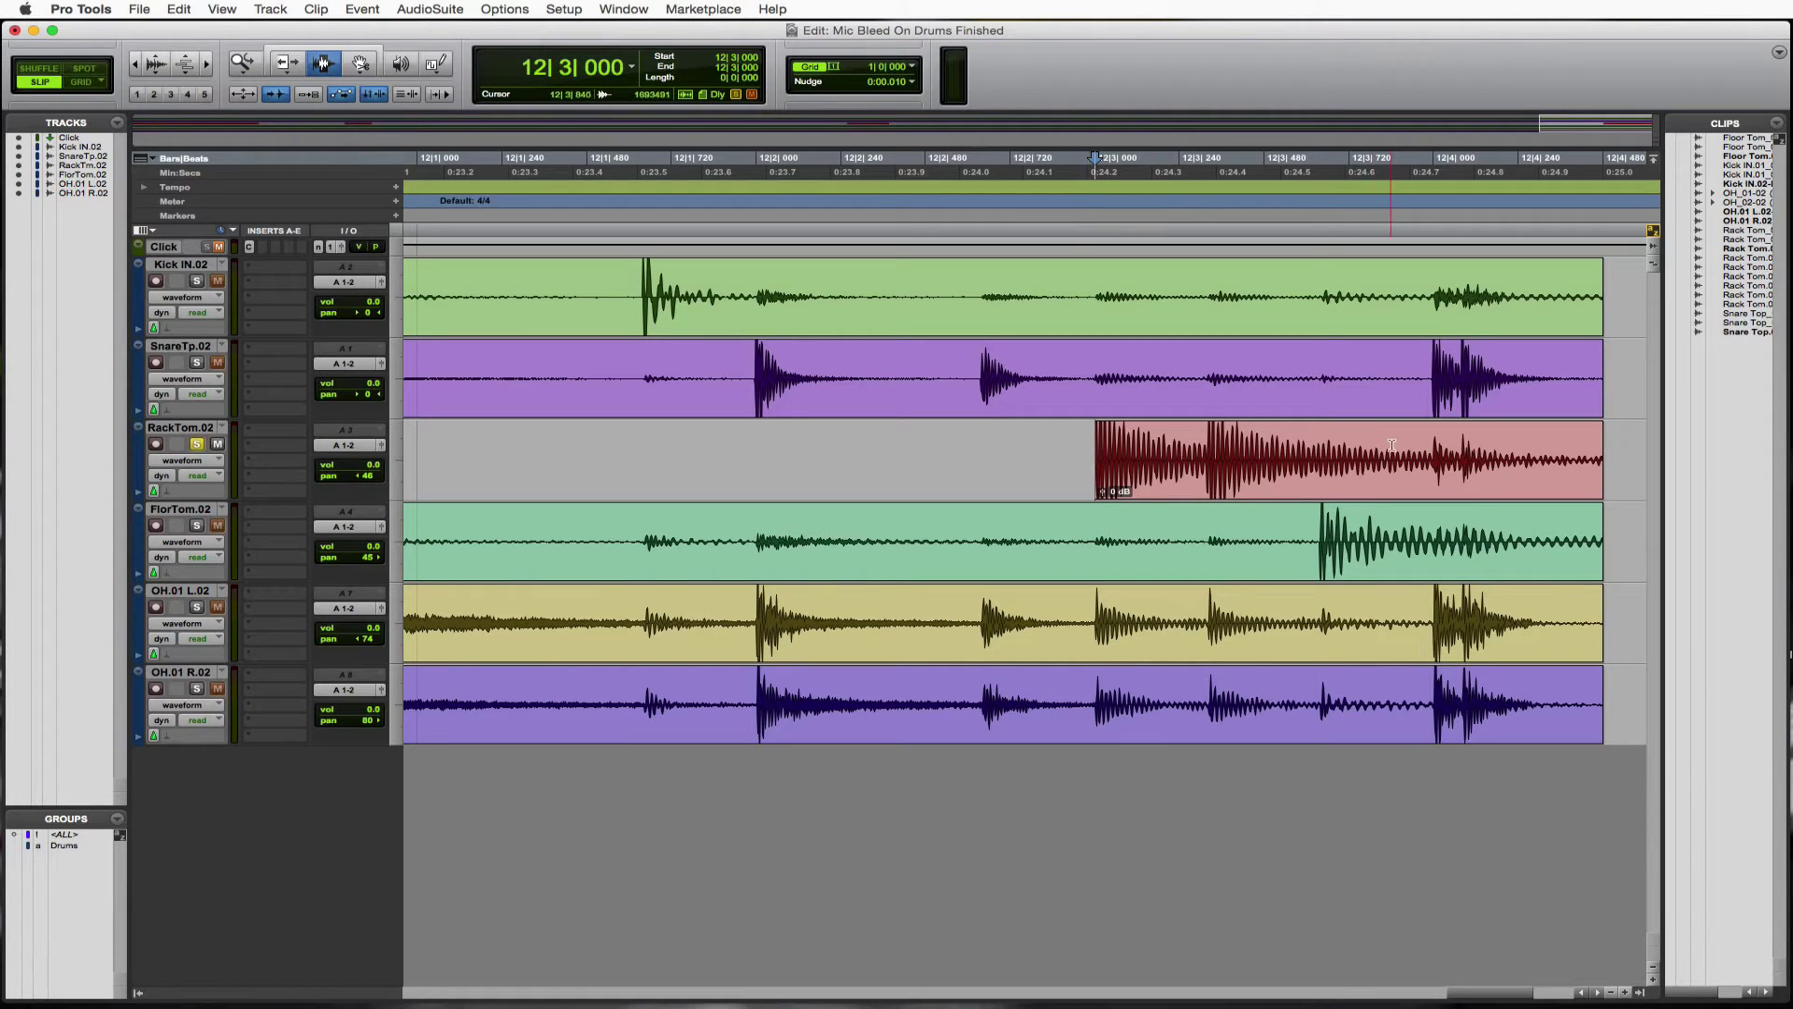
# Trim the end of the last rack tom clip at 12|3|959, just before the bleed from the final snare hits.
pyautogui.click(1434, 459)
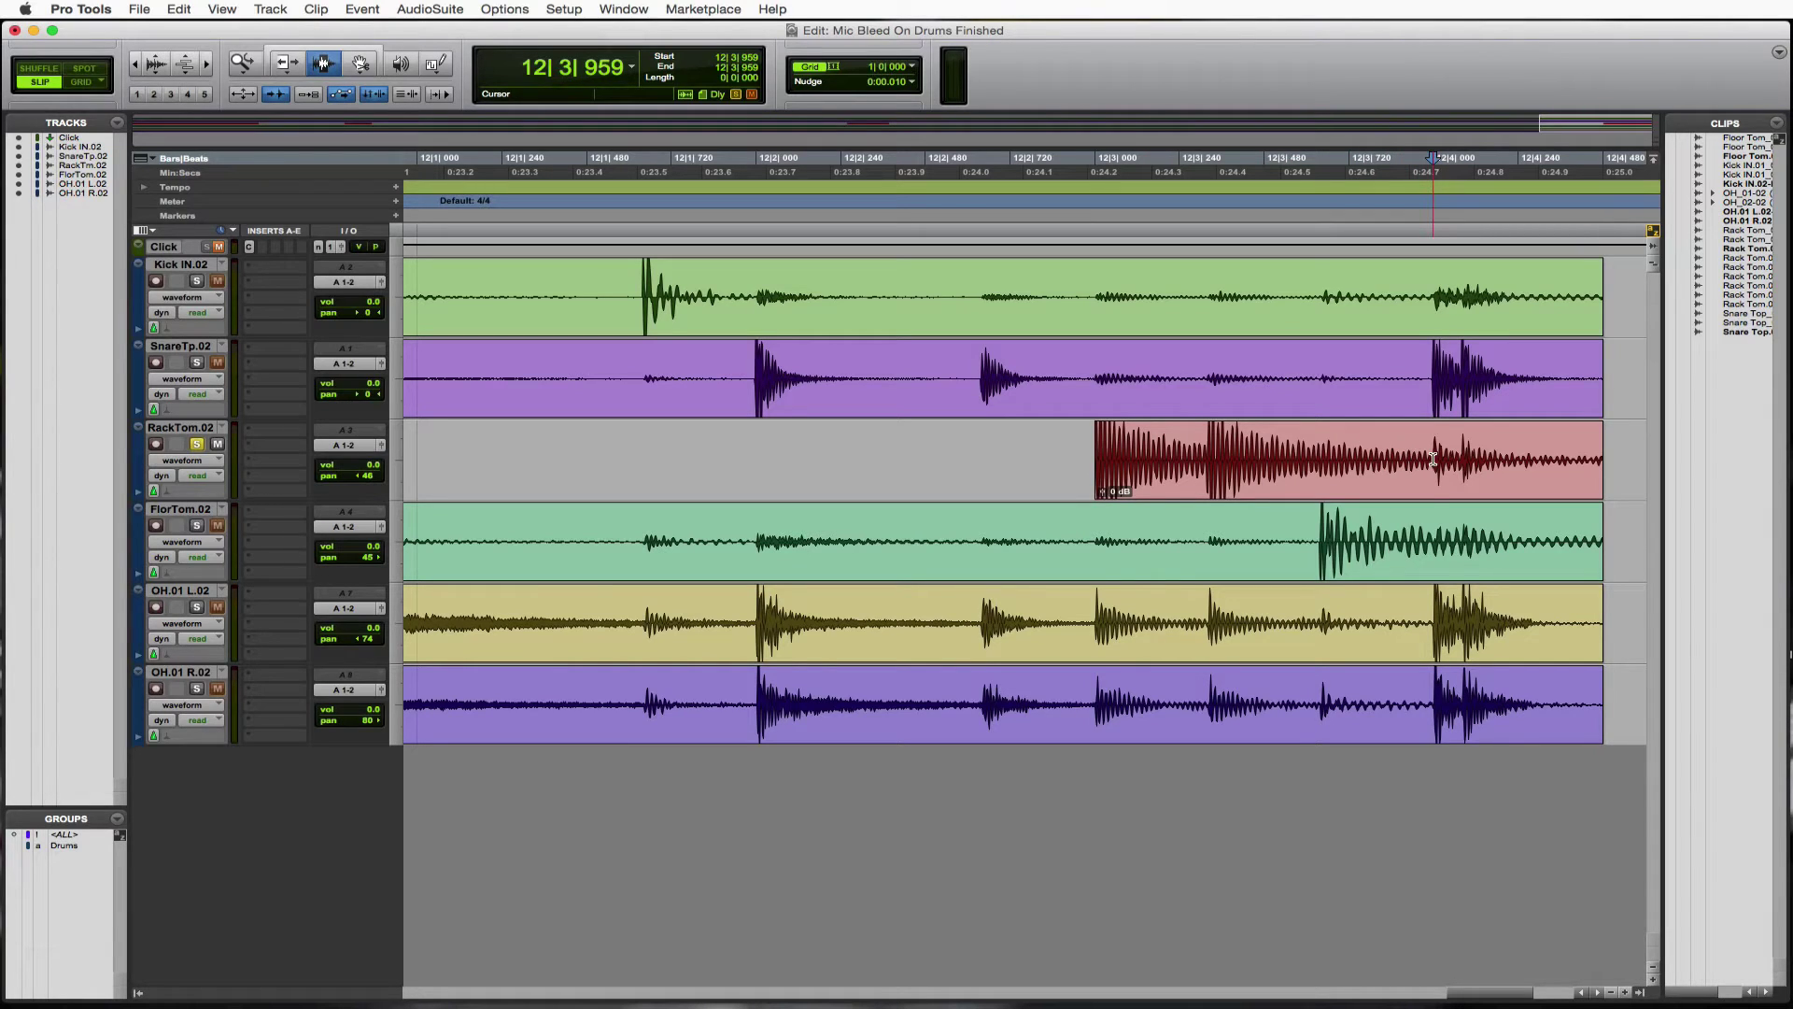
pyautogui.press('s')
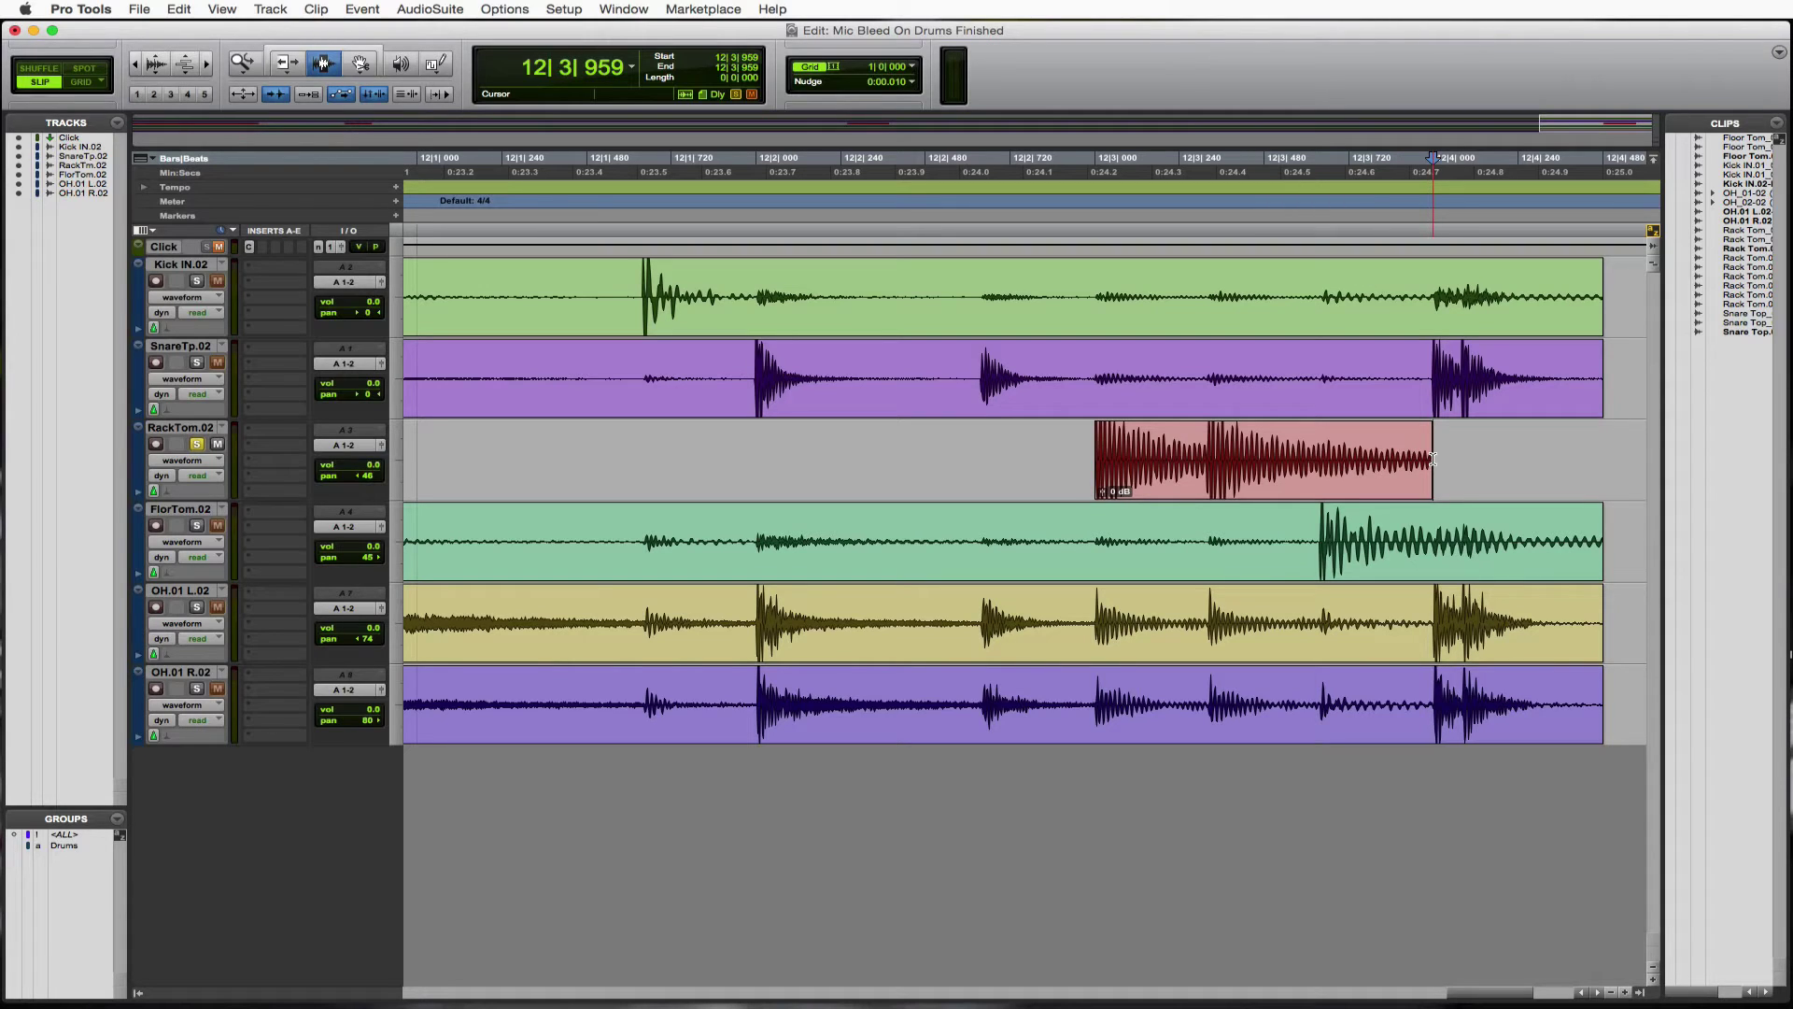
pyautogui.press('r')
pyautogui.press('r')
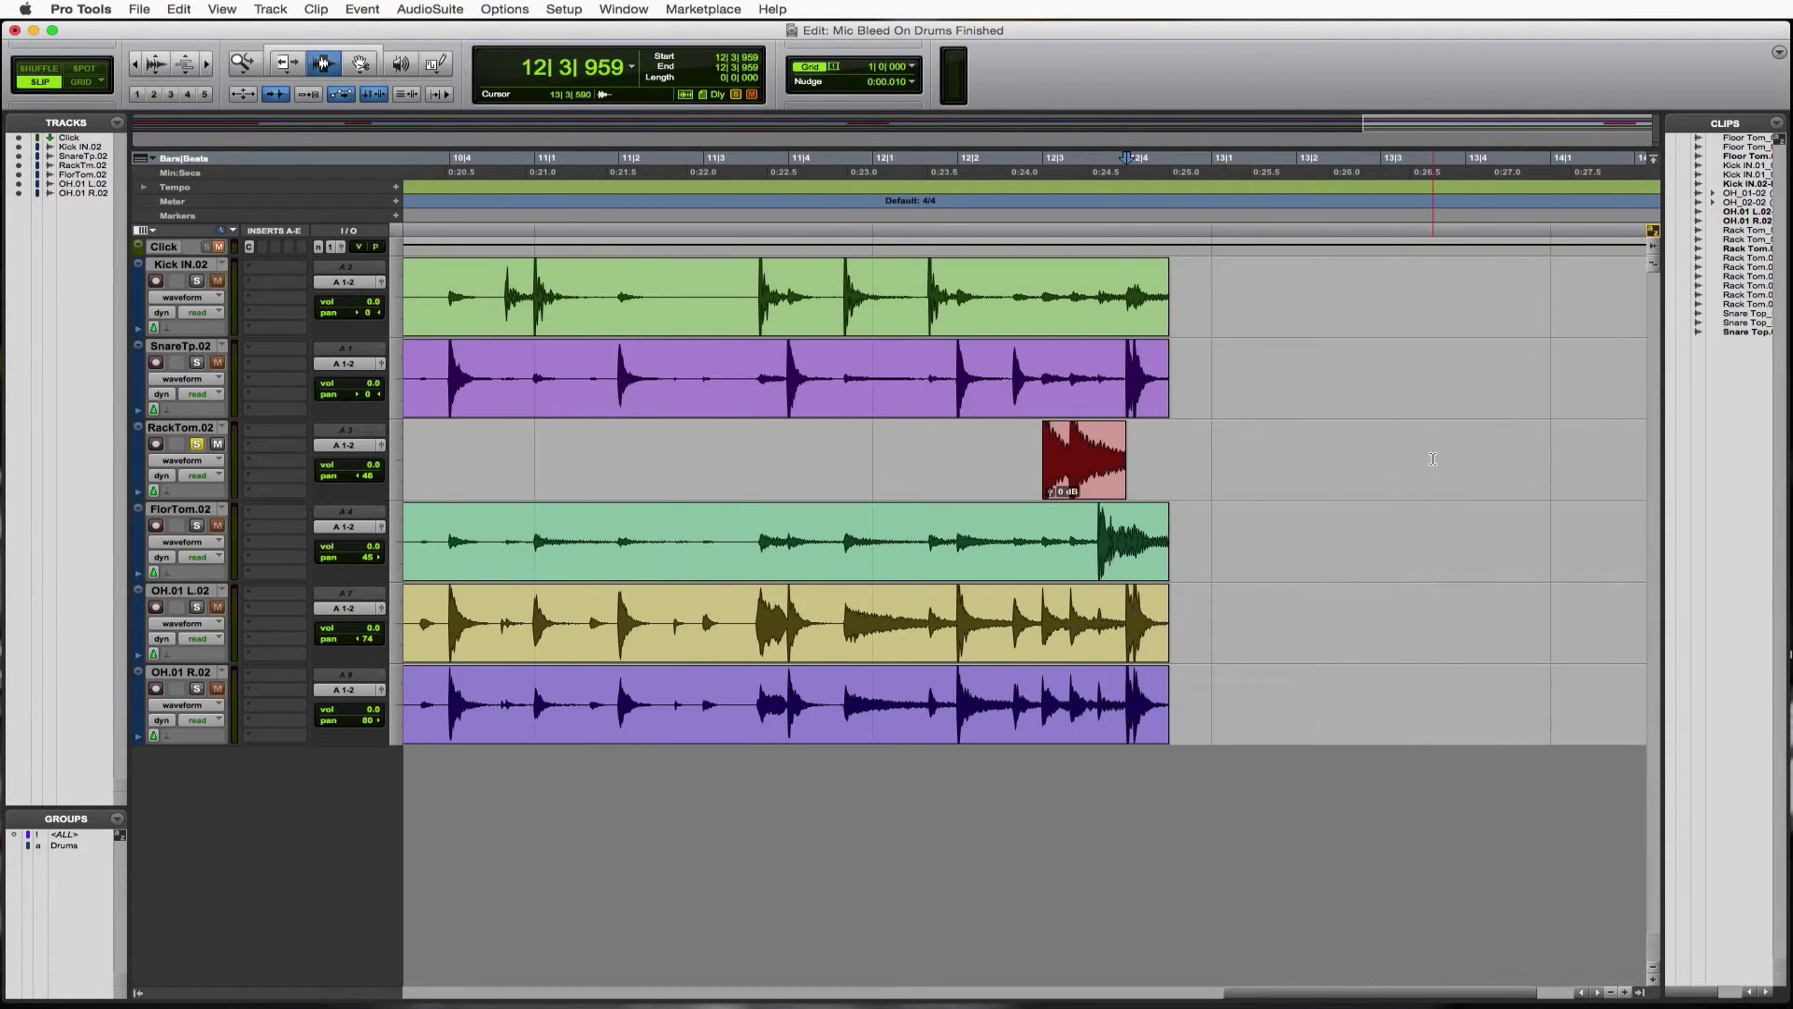
pyautogui.press('r')
pyautogui.press('r')
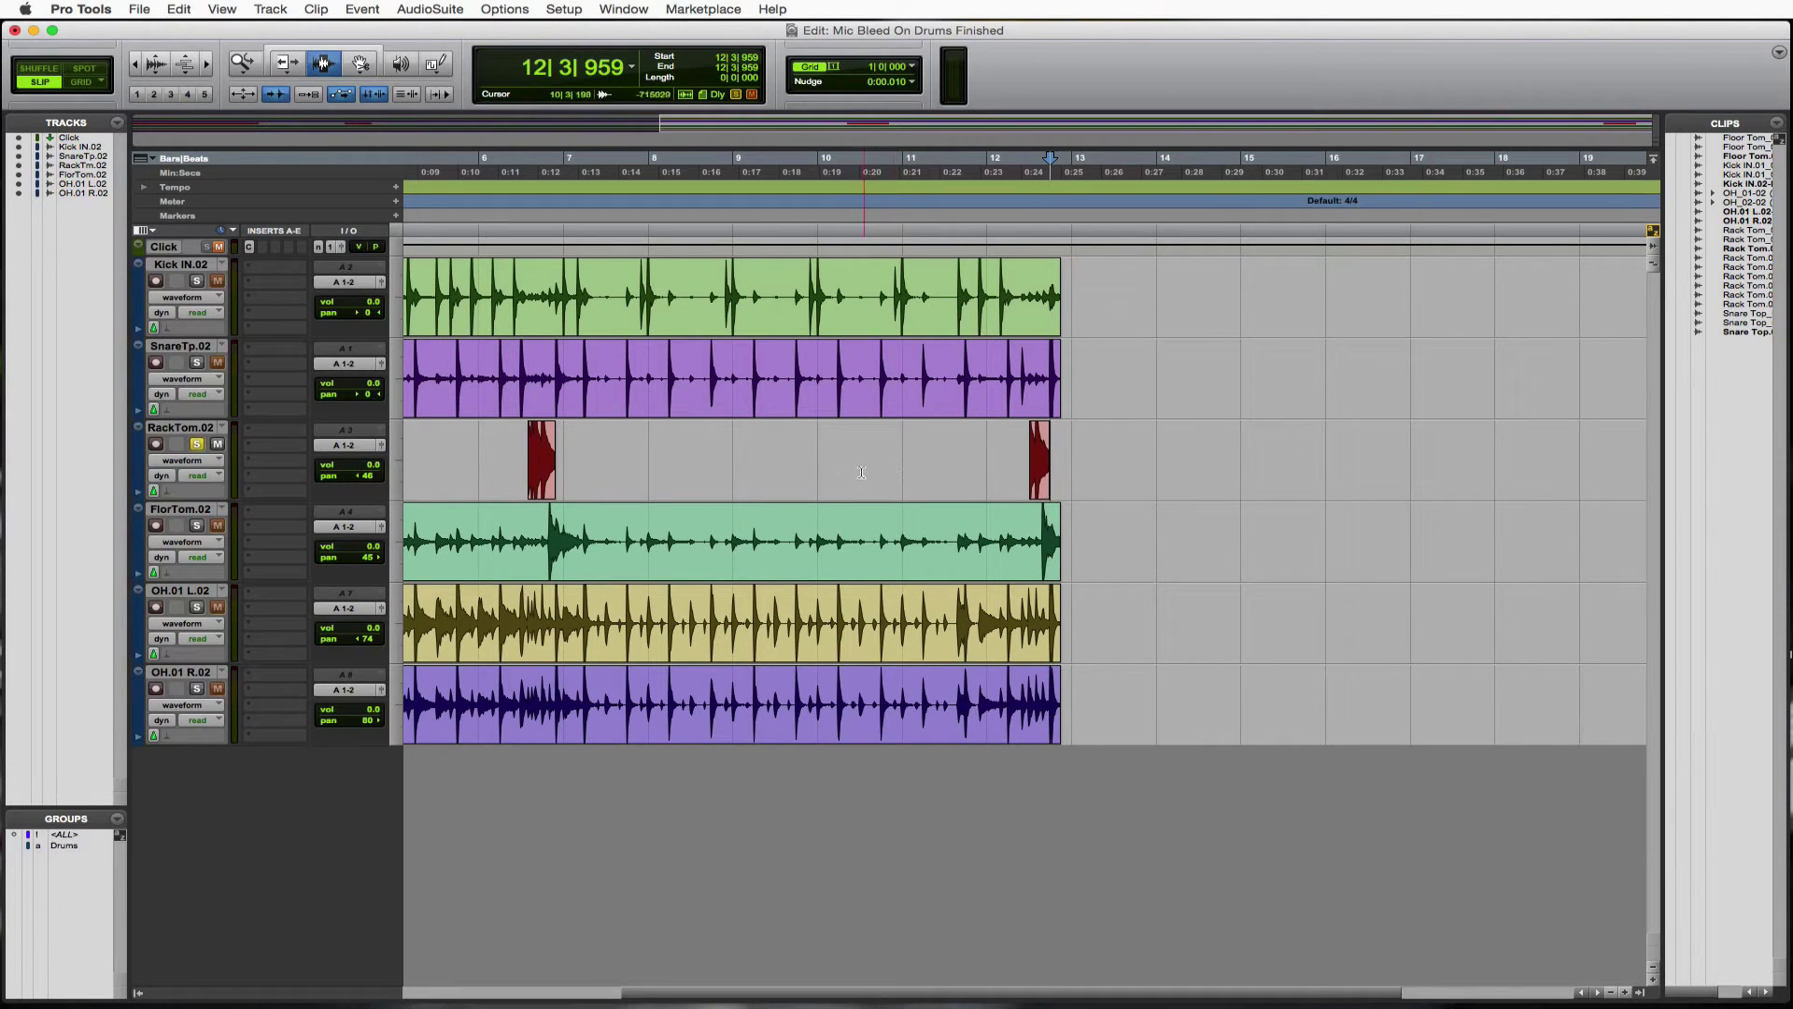
pyautogui.click(808, 543)
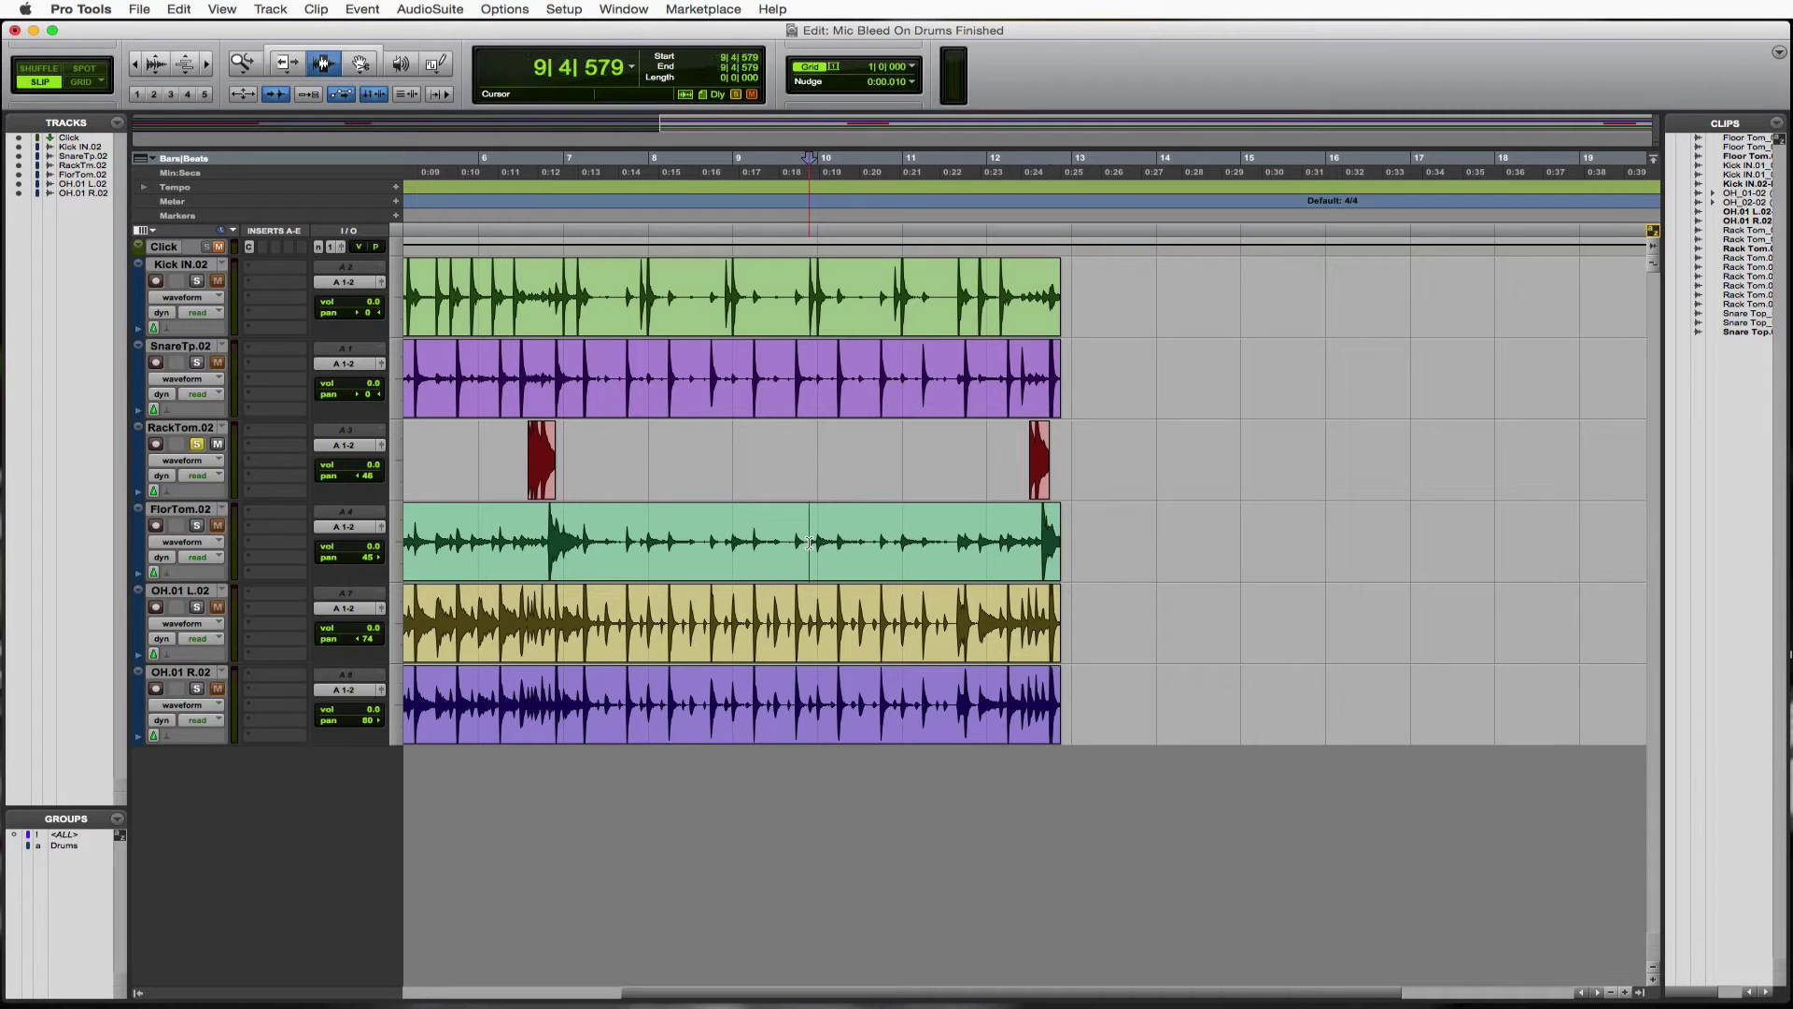
pyautogui.press('a')
pyautogui.press('super+z')
# Solo the FlorTom.02 track instead of RackTom.02 and audition the floor tom from 2|2|113.
pyautogui.hscroll(-5, 809, 543)
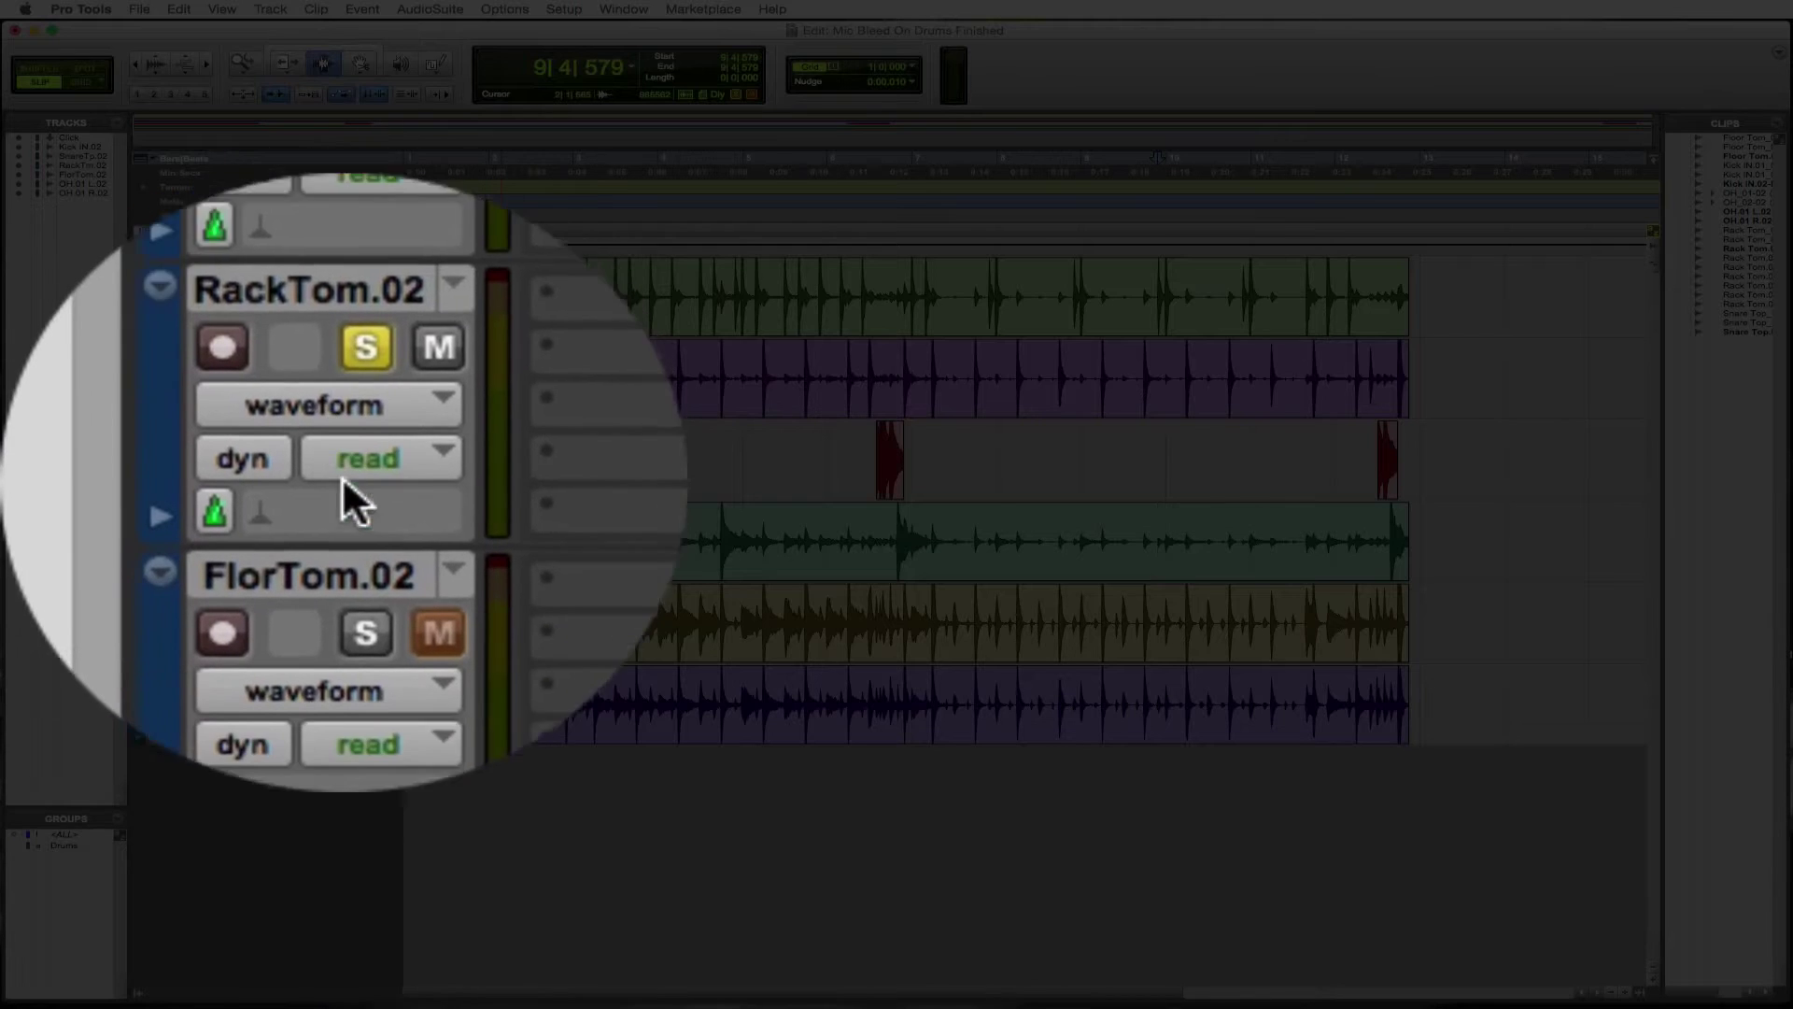
pyautogui.click(343, 516)
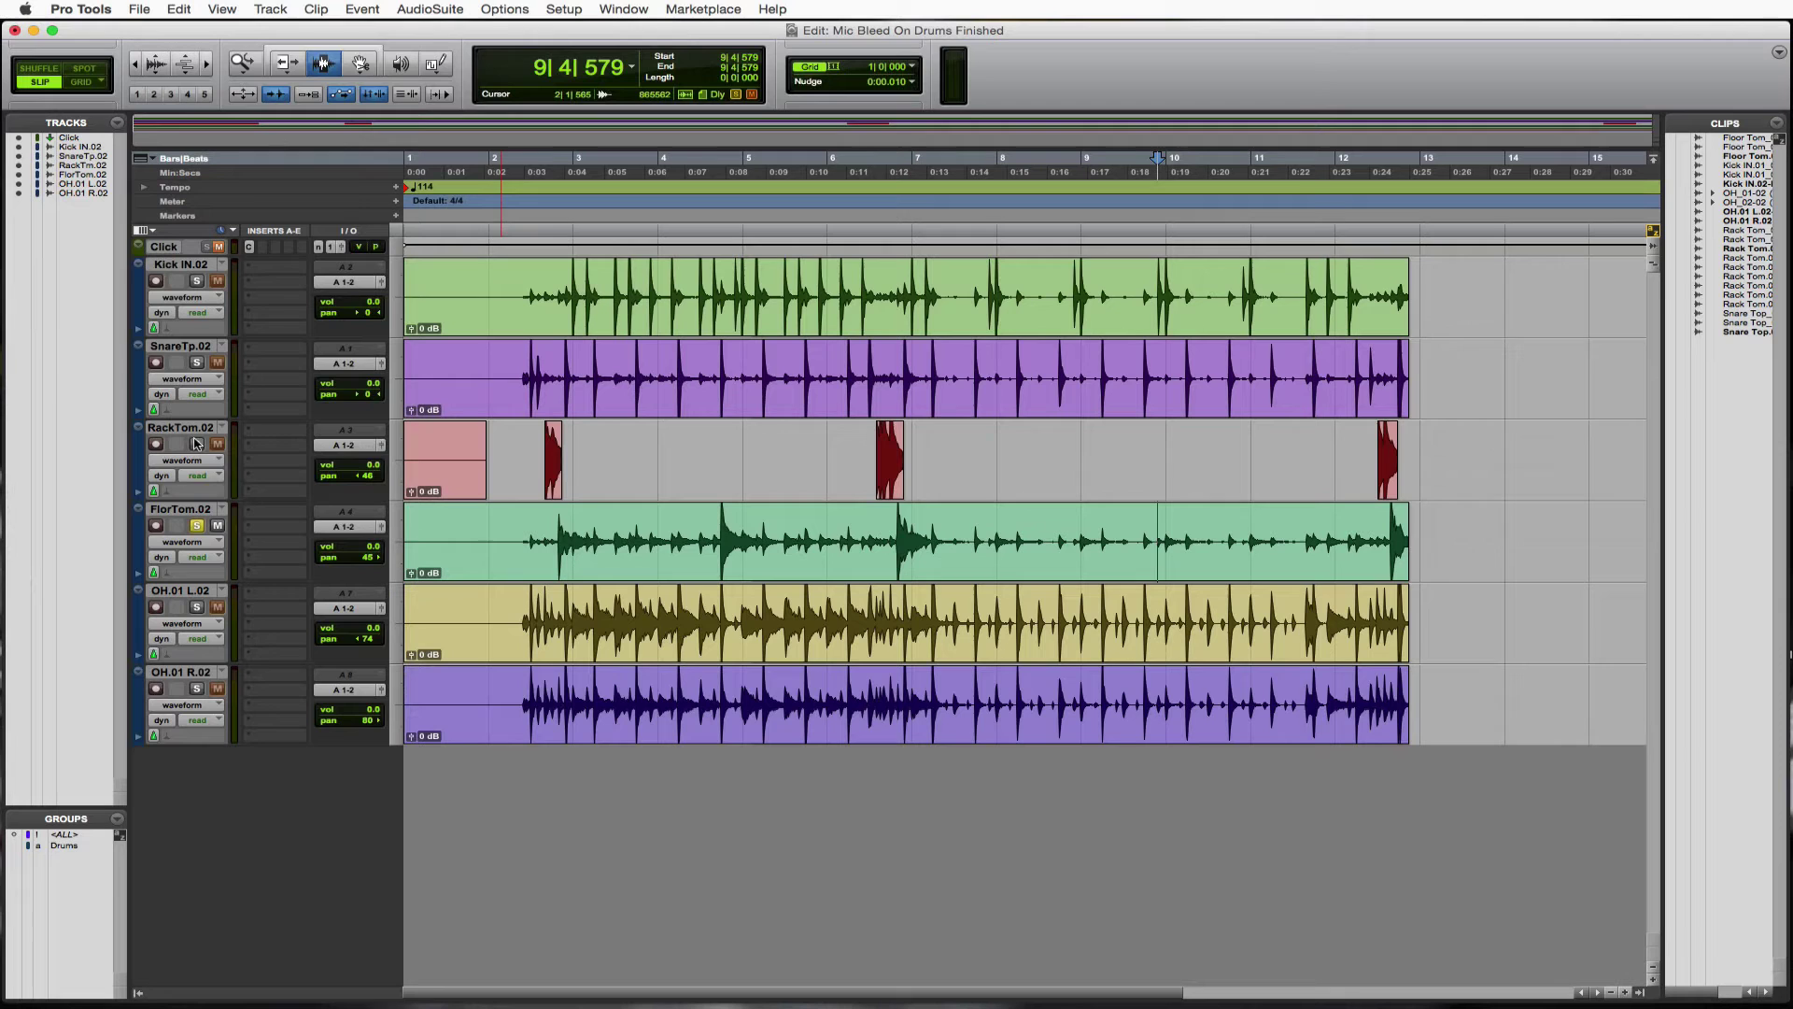
pyautogui.click(511, 538)
pyautogui.press('space')
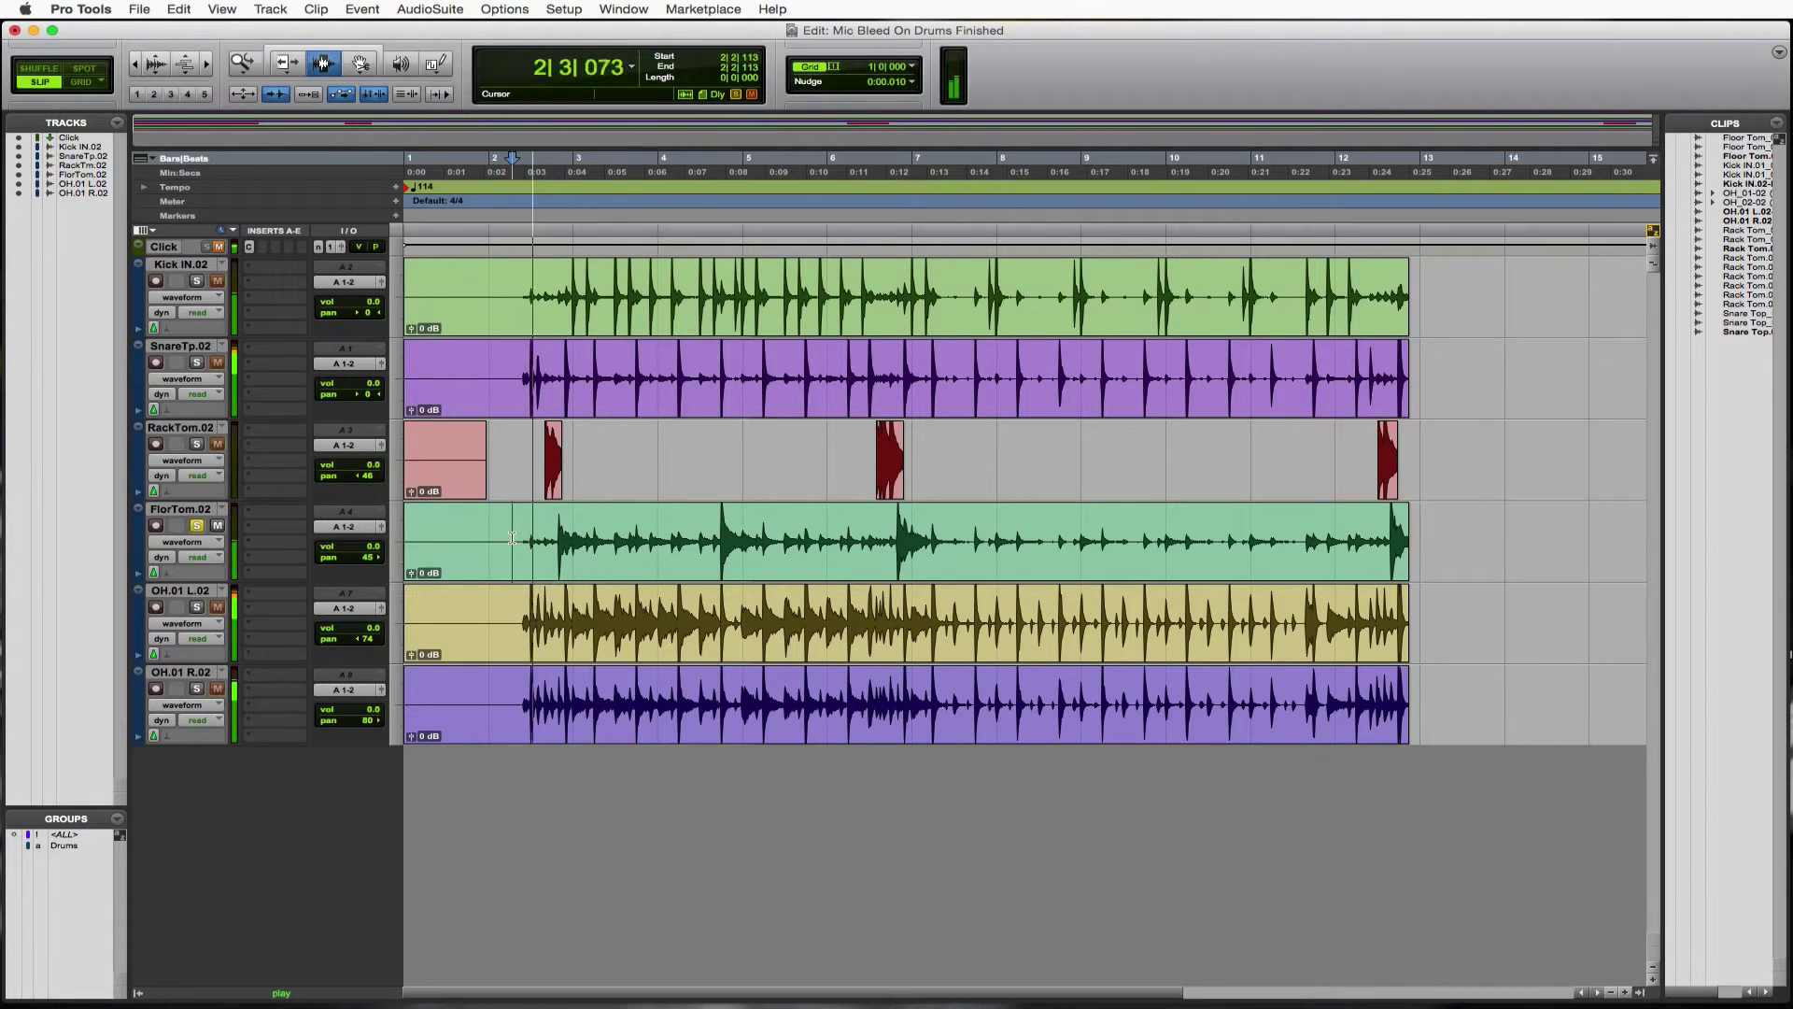
pyautogui.press('super+bracketright')
pyautogui.press('super+bracketright')
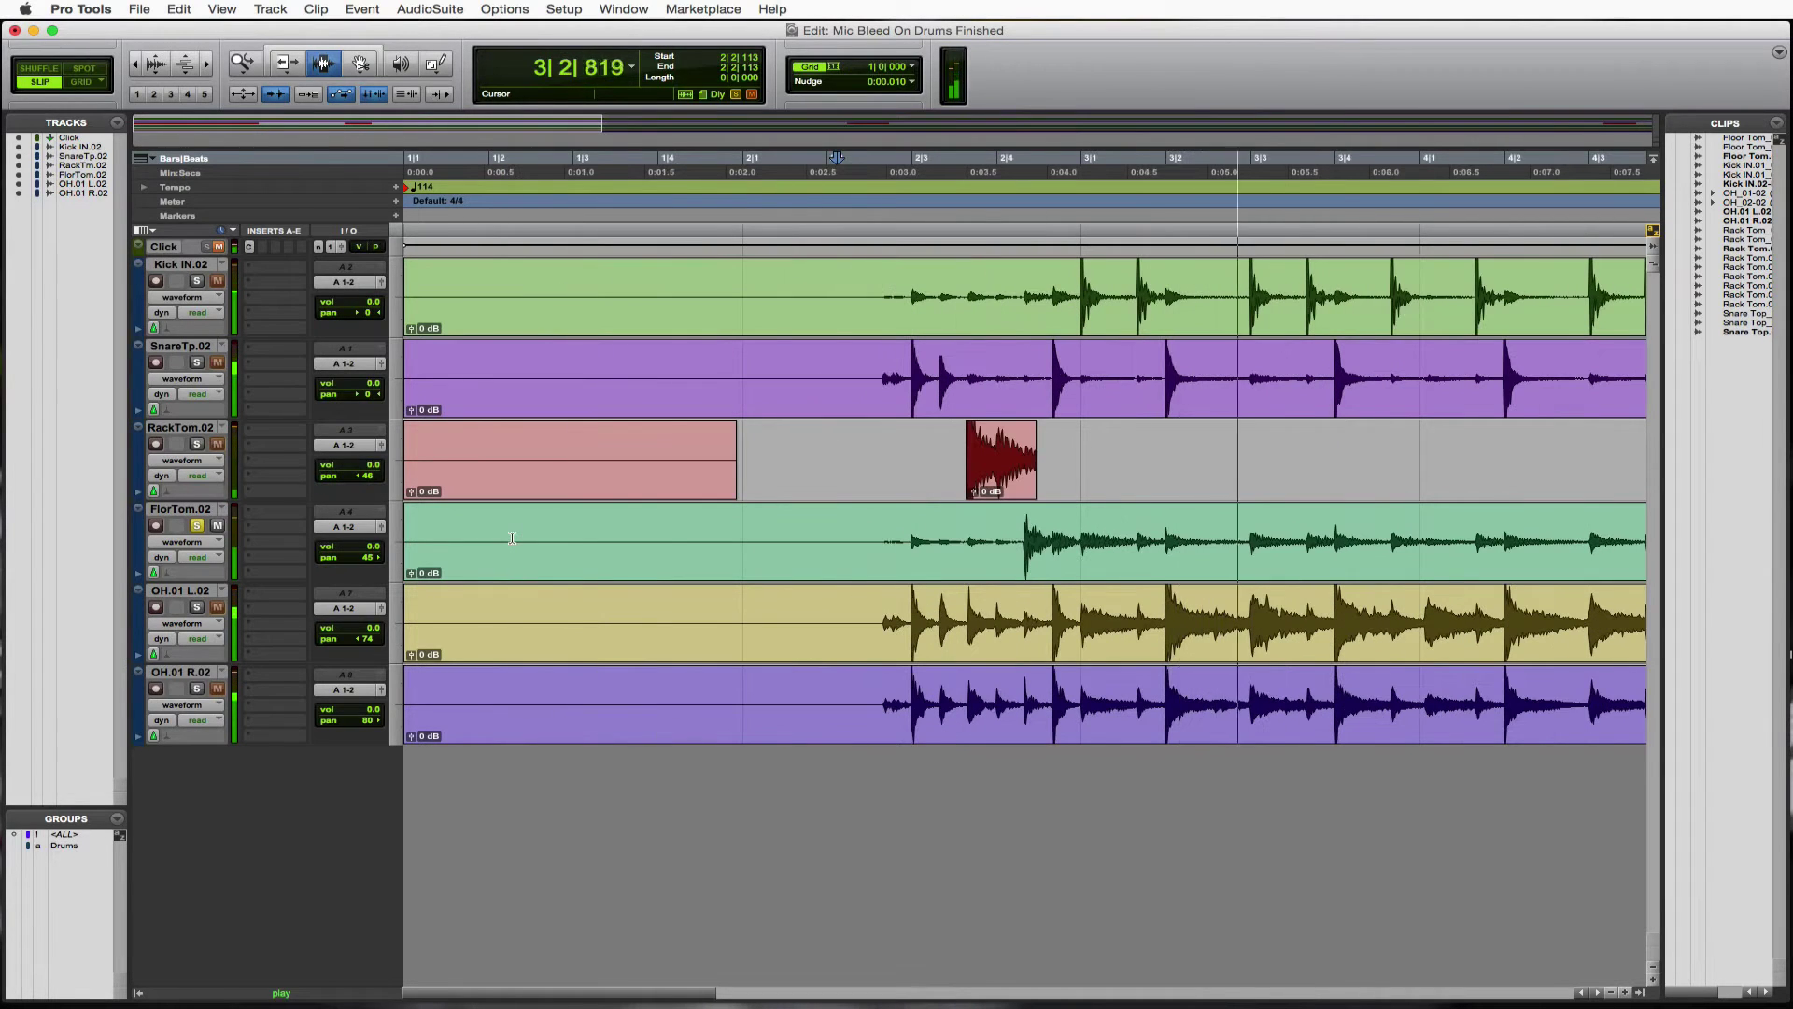
pyautogui.press('space')
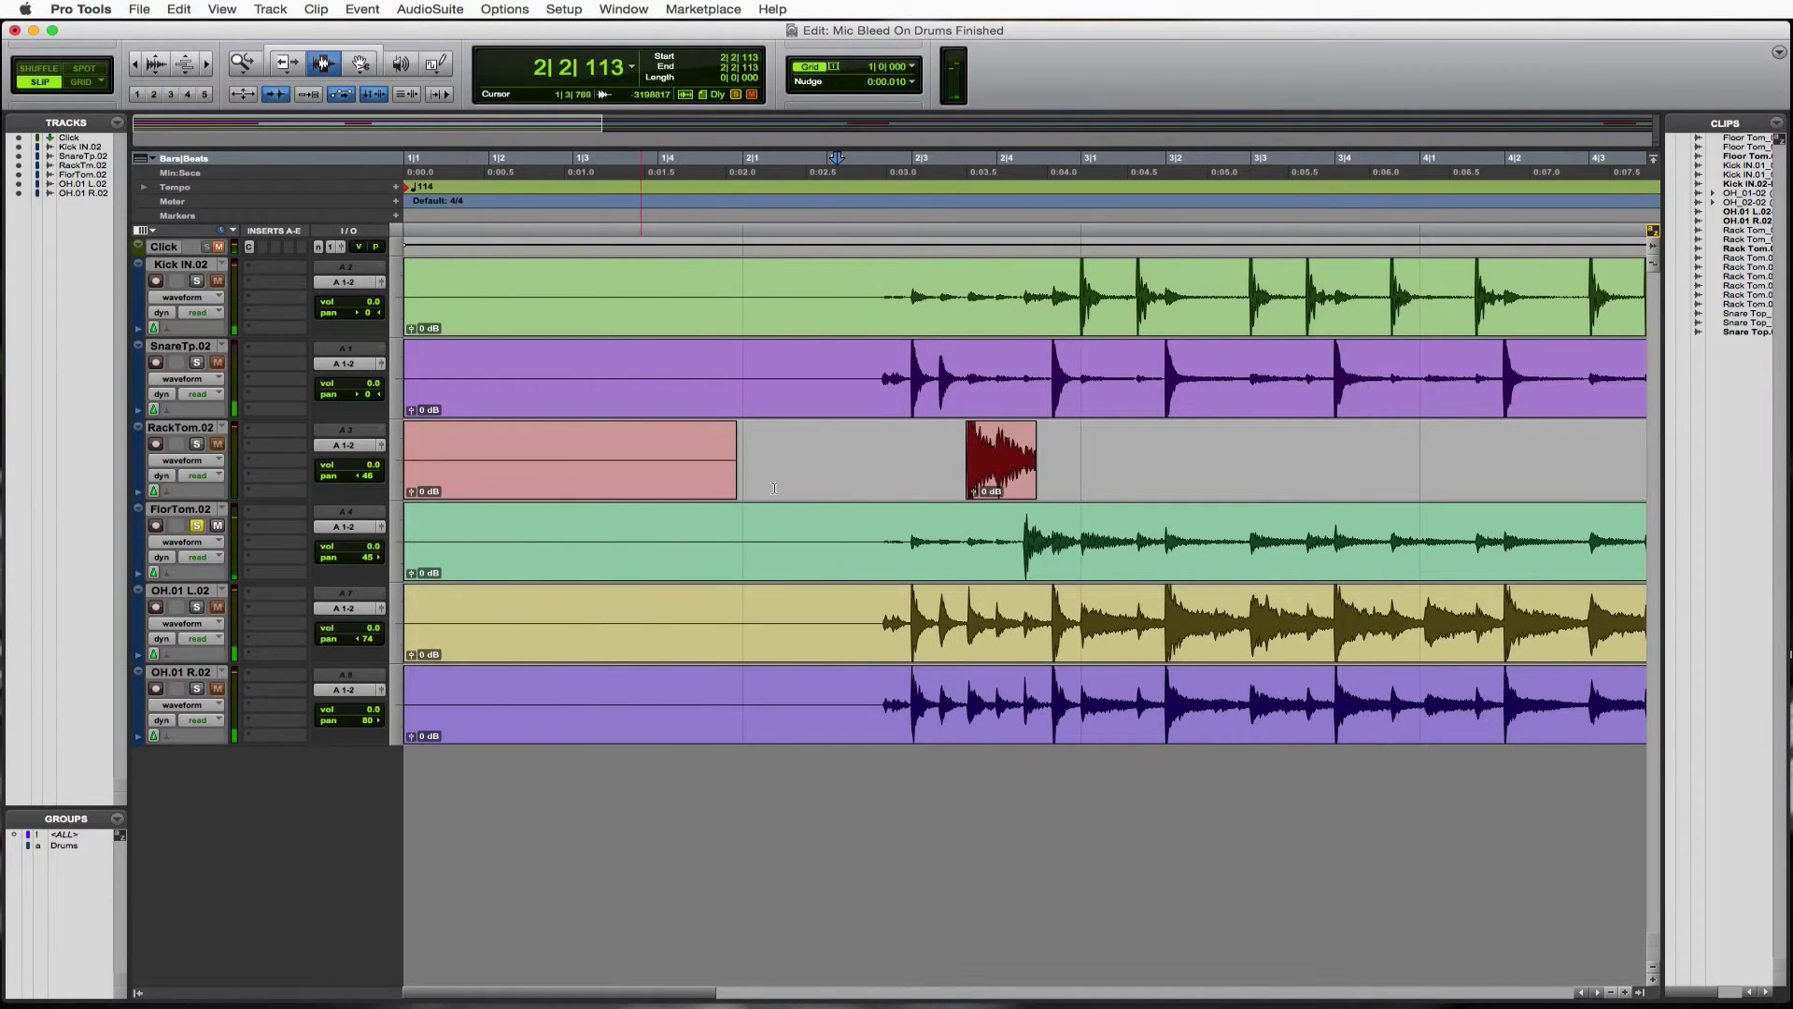
# Delete the FlorTom.02 bleed from 2|1|035 to 2|4|205 and trim the first floor tom hit's clip start to its transient at 2|4|320.
pyautogui.moveTo(745, 542); pyautogui.dragTo(1015, 556)
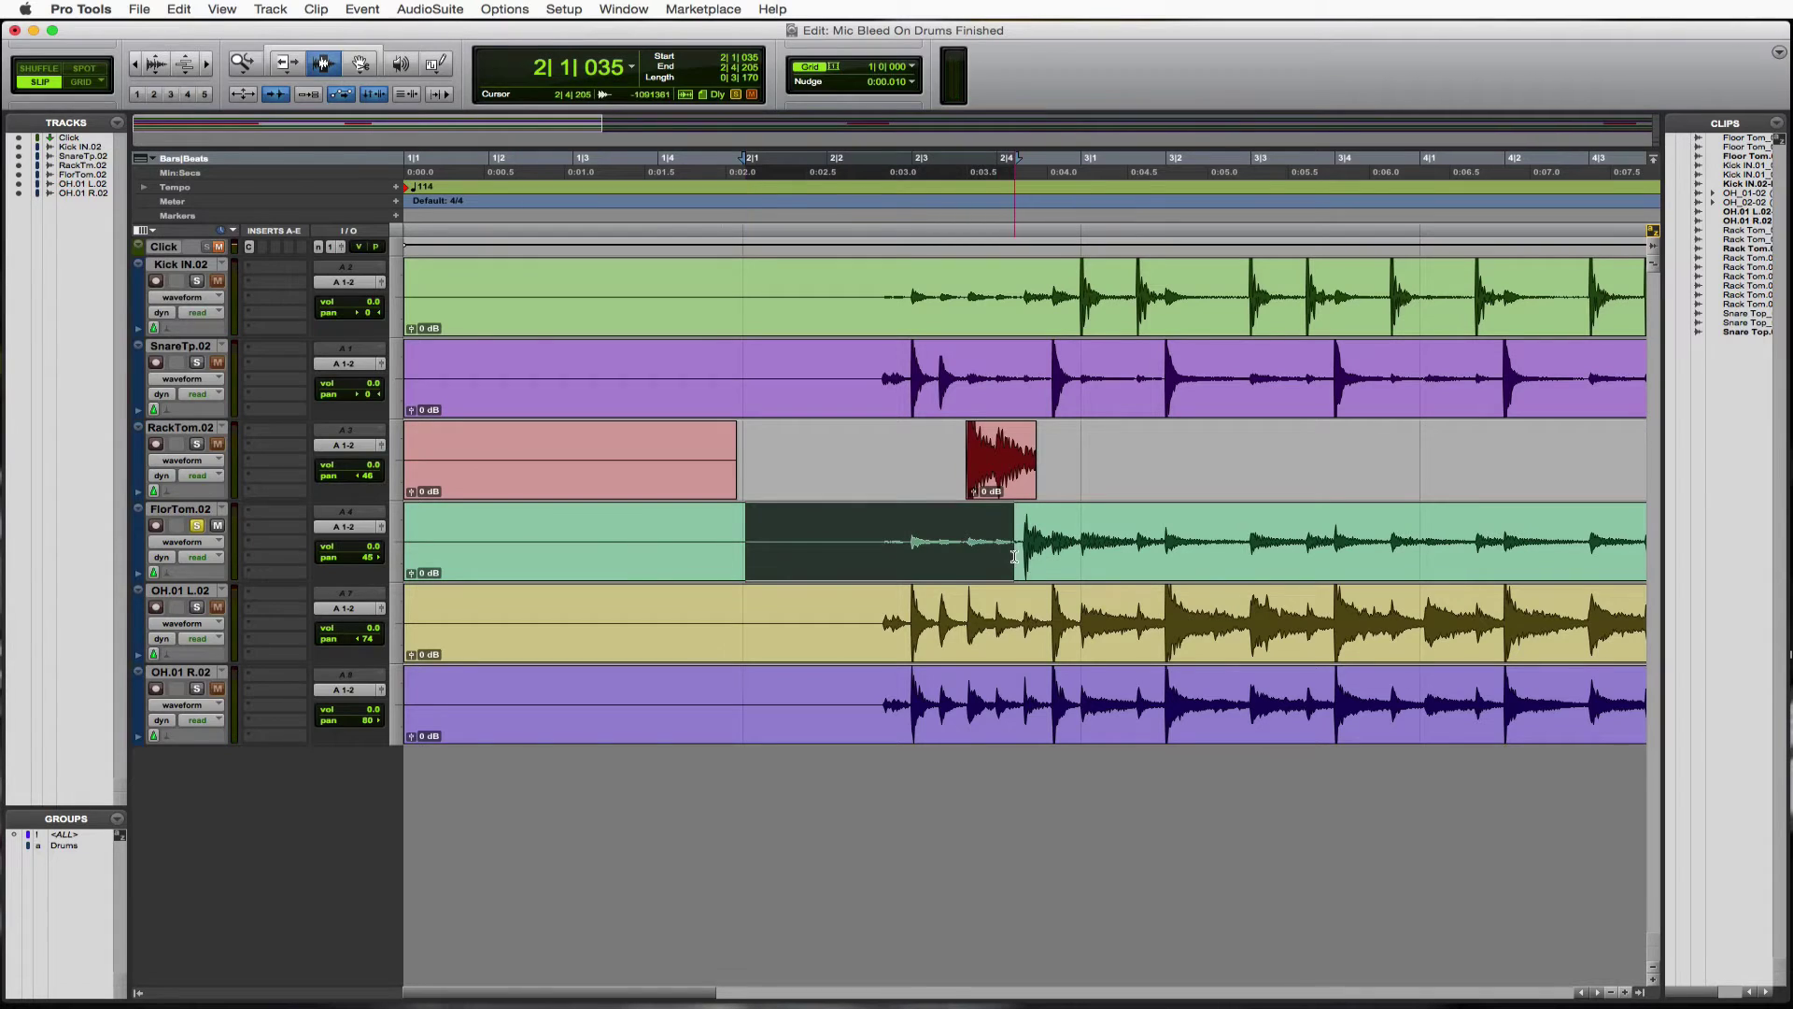
pyautogui.press('Delete')
pyautogui.click(995, 556)
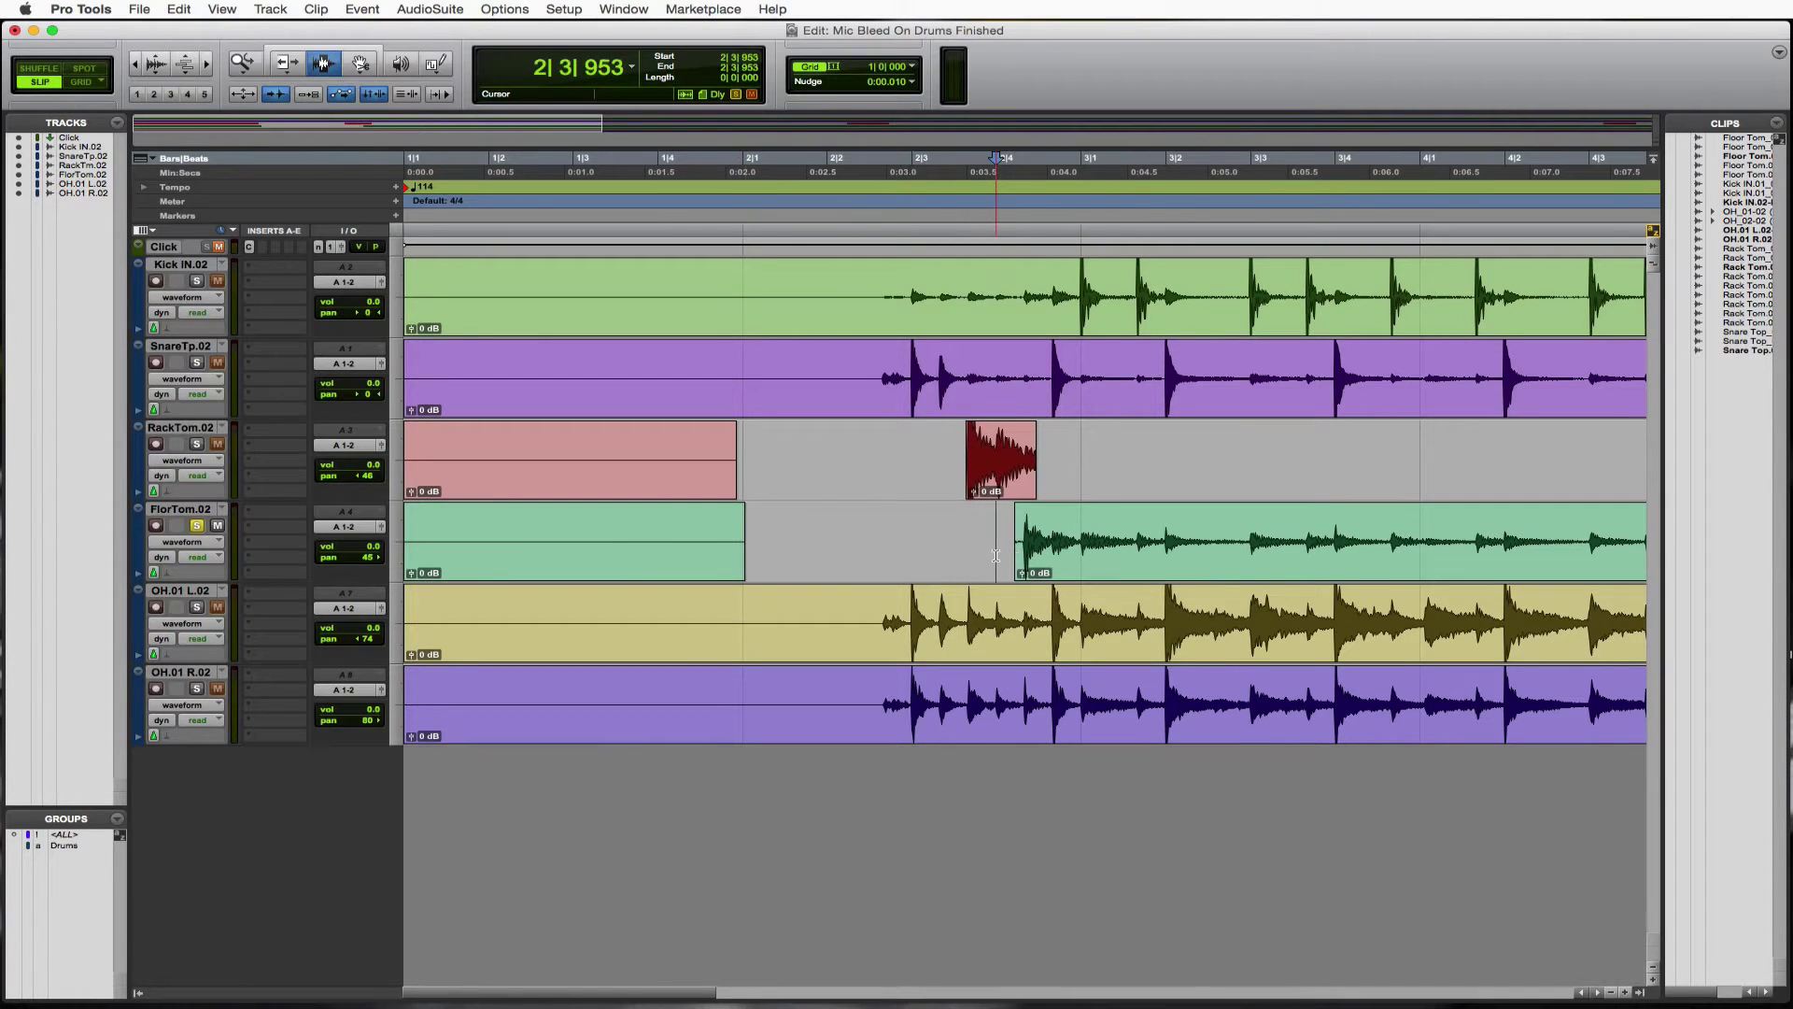
pyautogui.press('Tab')
pyautogui.press('Tab')
pyautogui.press('a')
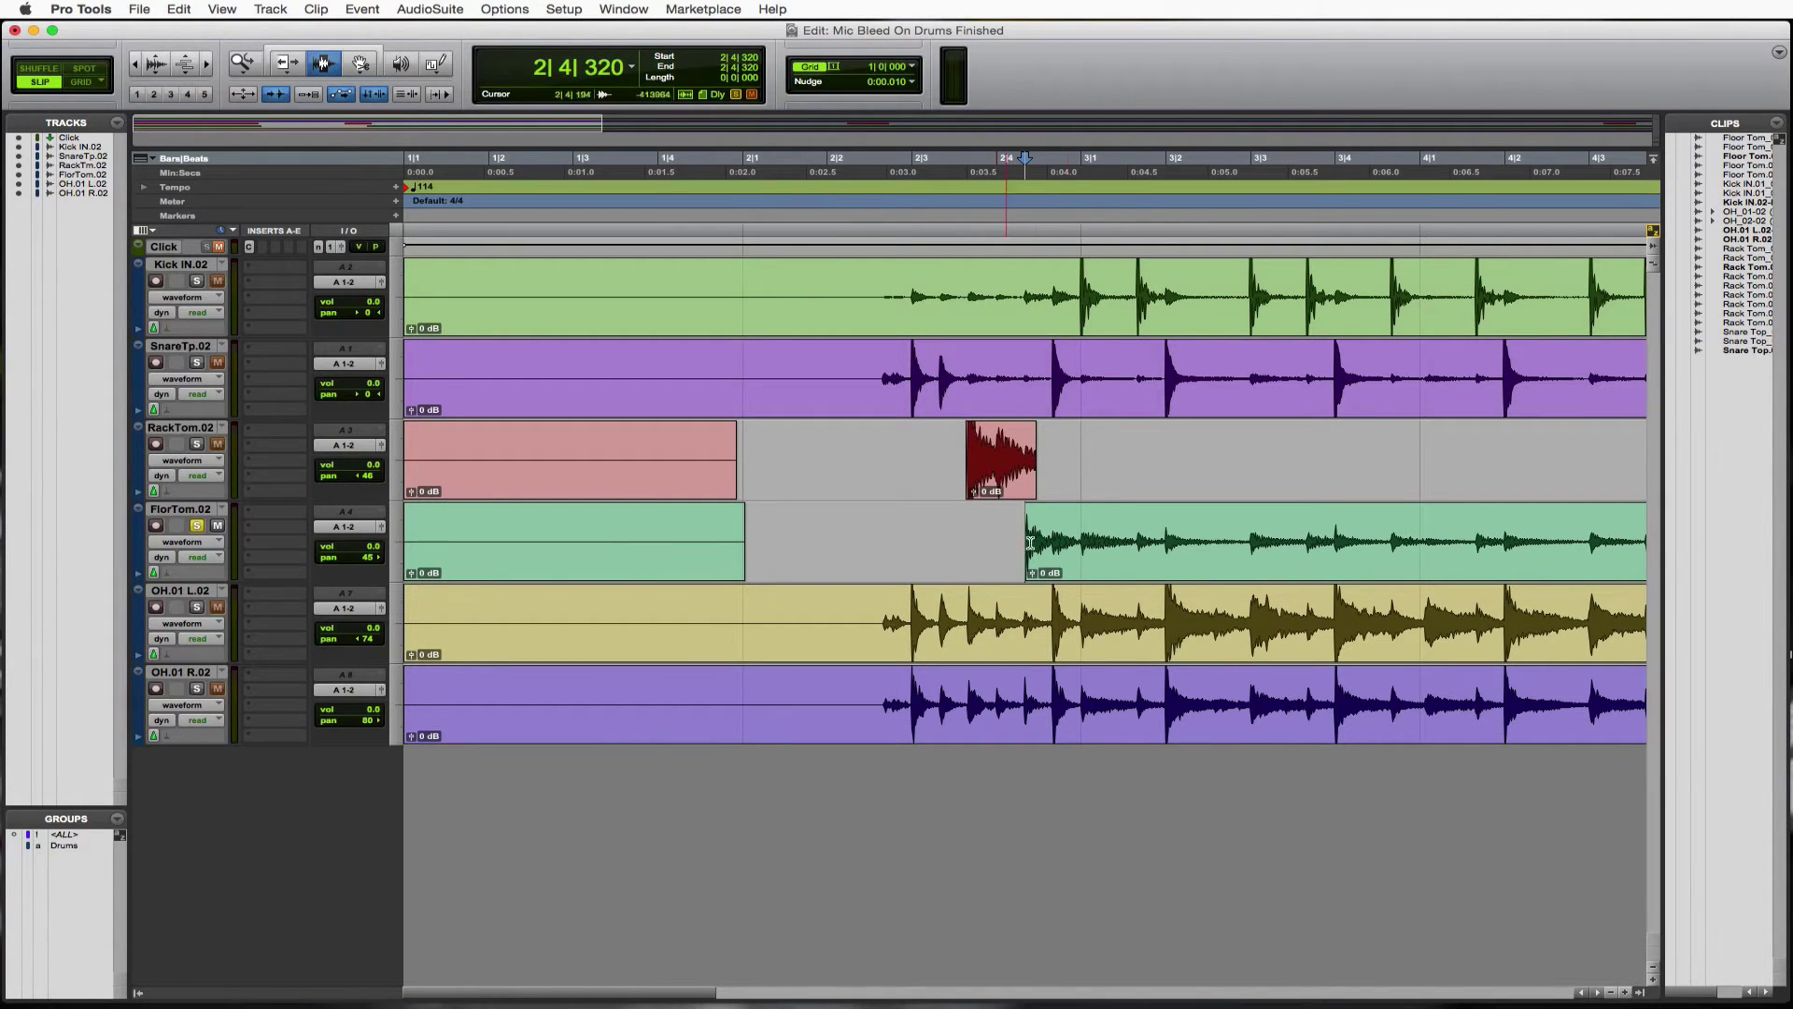
# Audition the first floor tom hit from 2|4|109 and delete the bleed after it, from 2|4|787 to 4|2|385.
pyautogui.click(1005, 547)
pyautogui.press('space')
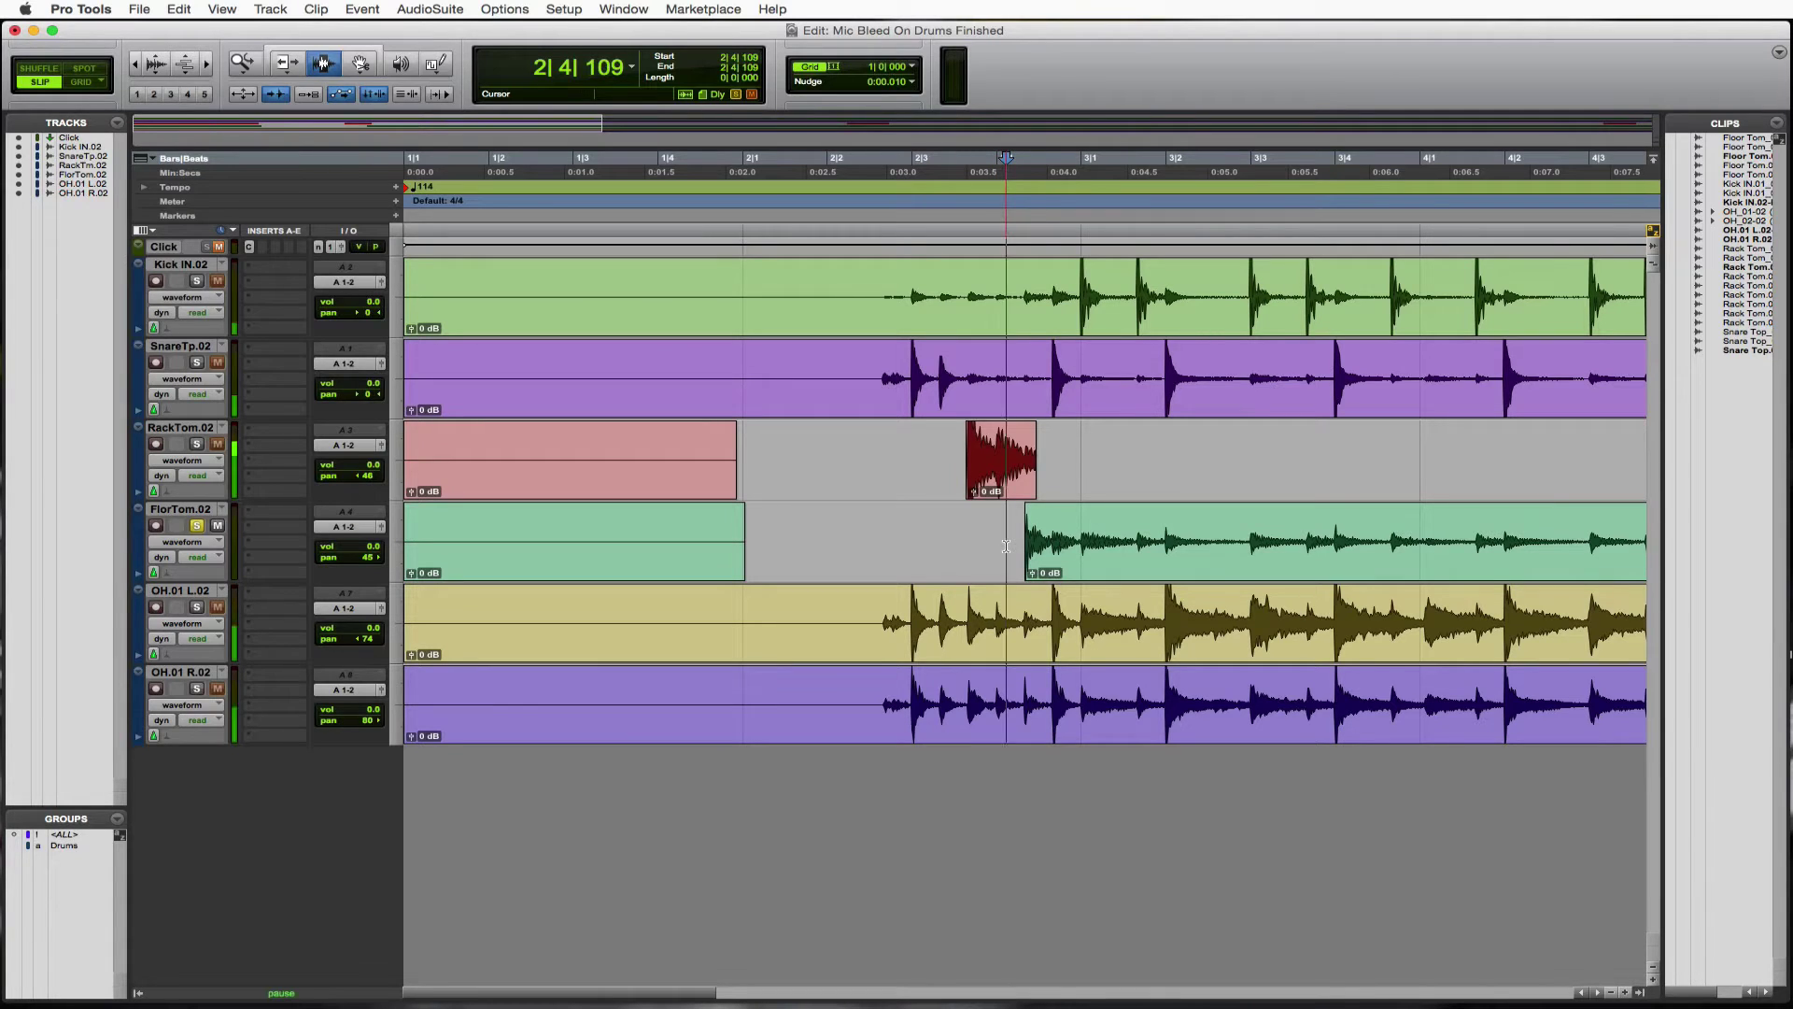
pyautogui.press('space')
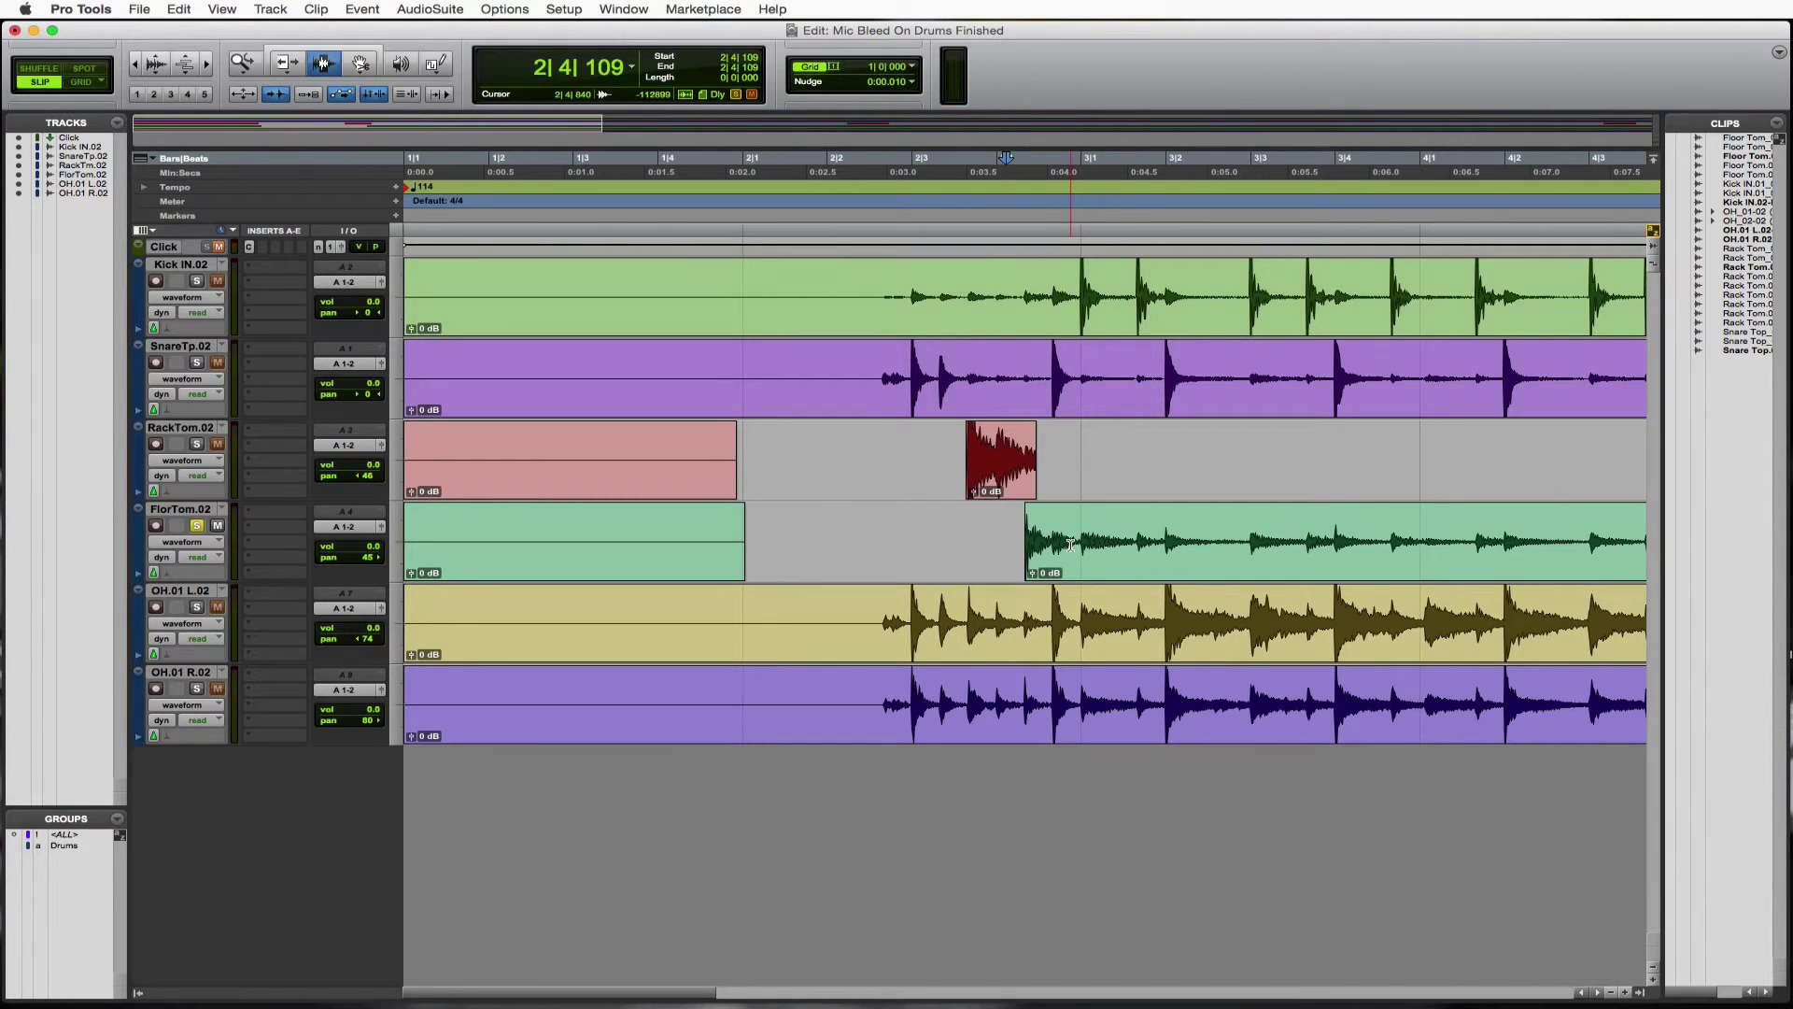
pyautogui.moveTo(1065, 544); pyautogui.dragTo(1538, 530)
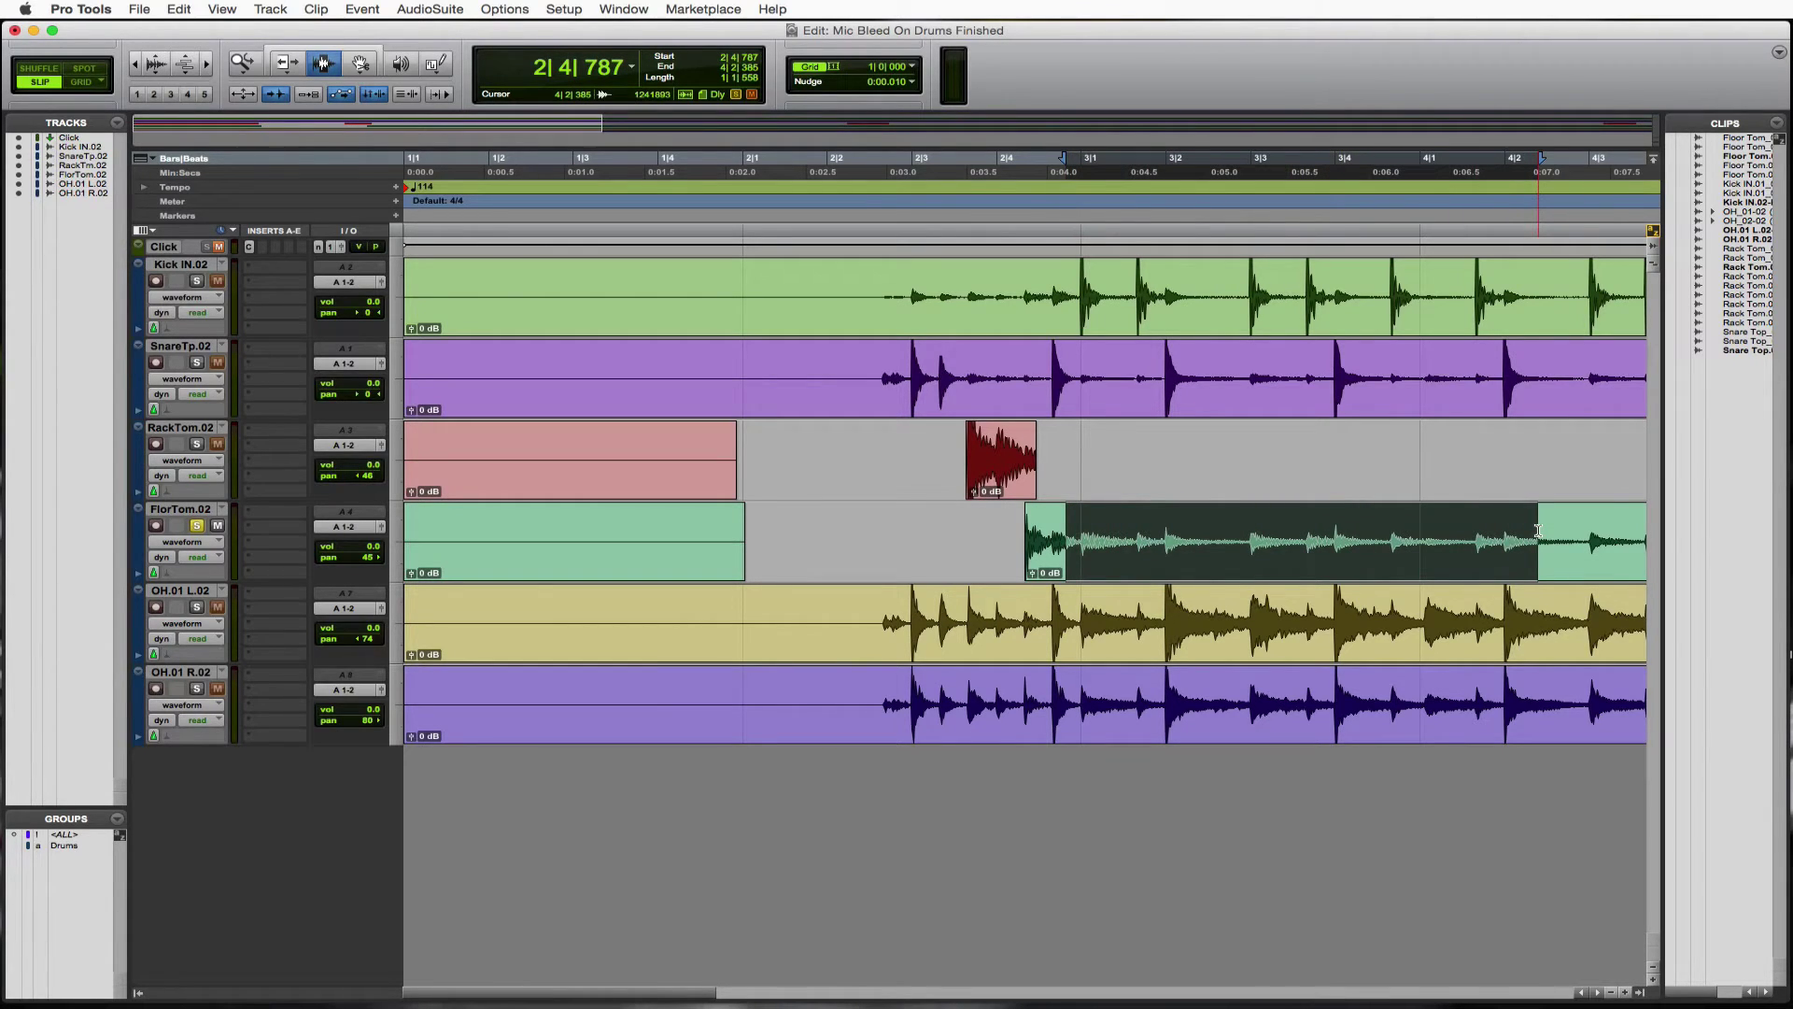
pyautogui.press('Delete')
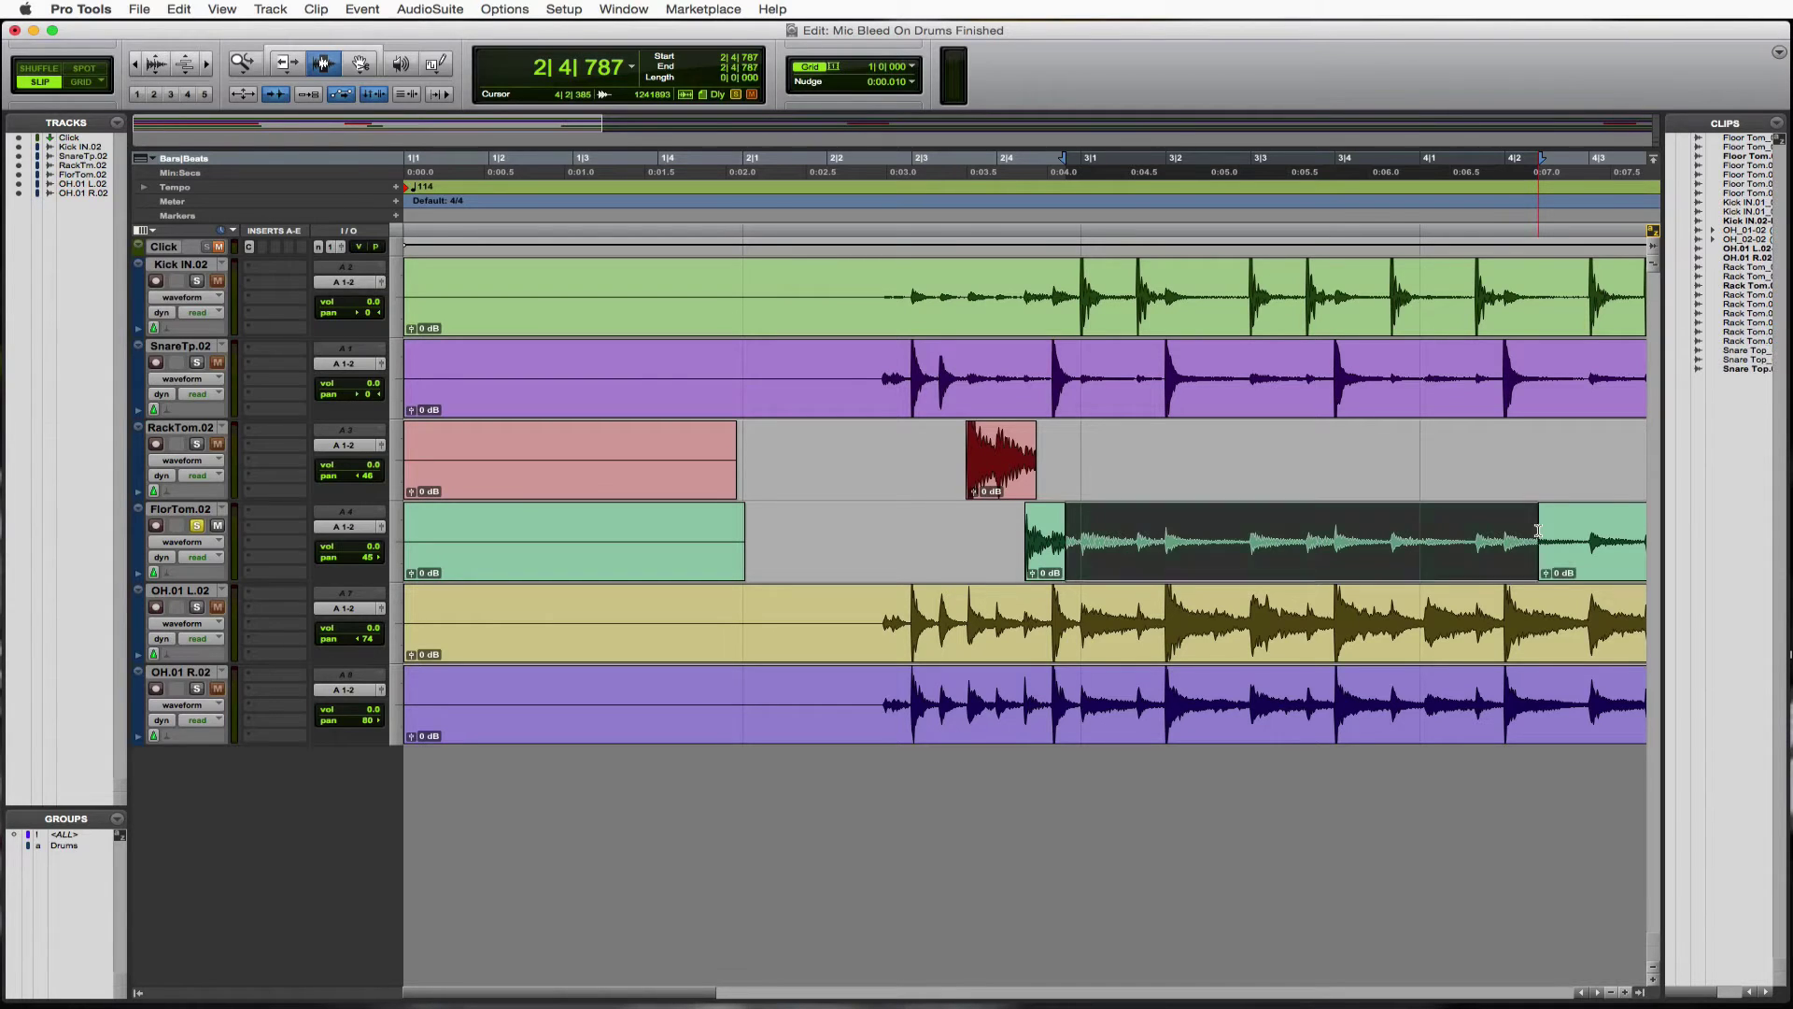
# Delete the remaining FlorTom.02 bleed before the second floor tom hit, up to 4|3|812.
pyautogui.press('super+bracketleft')
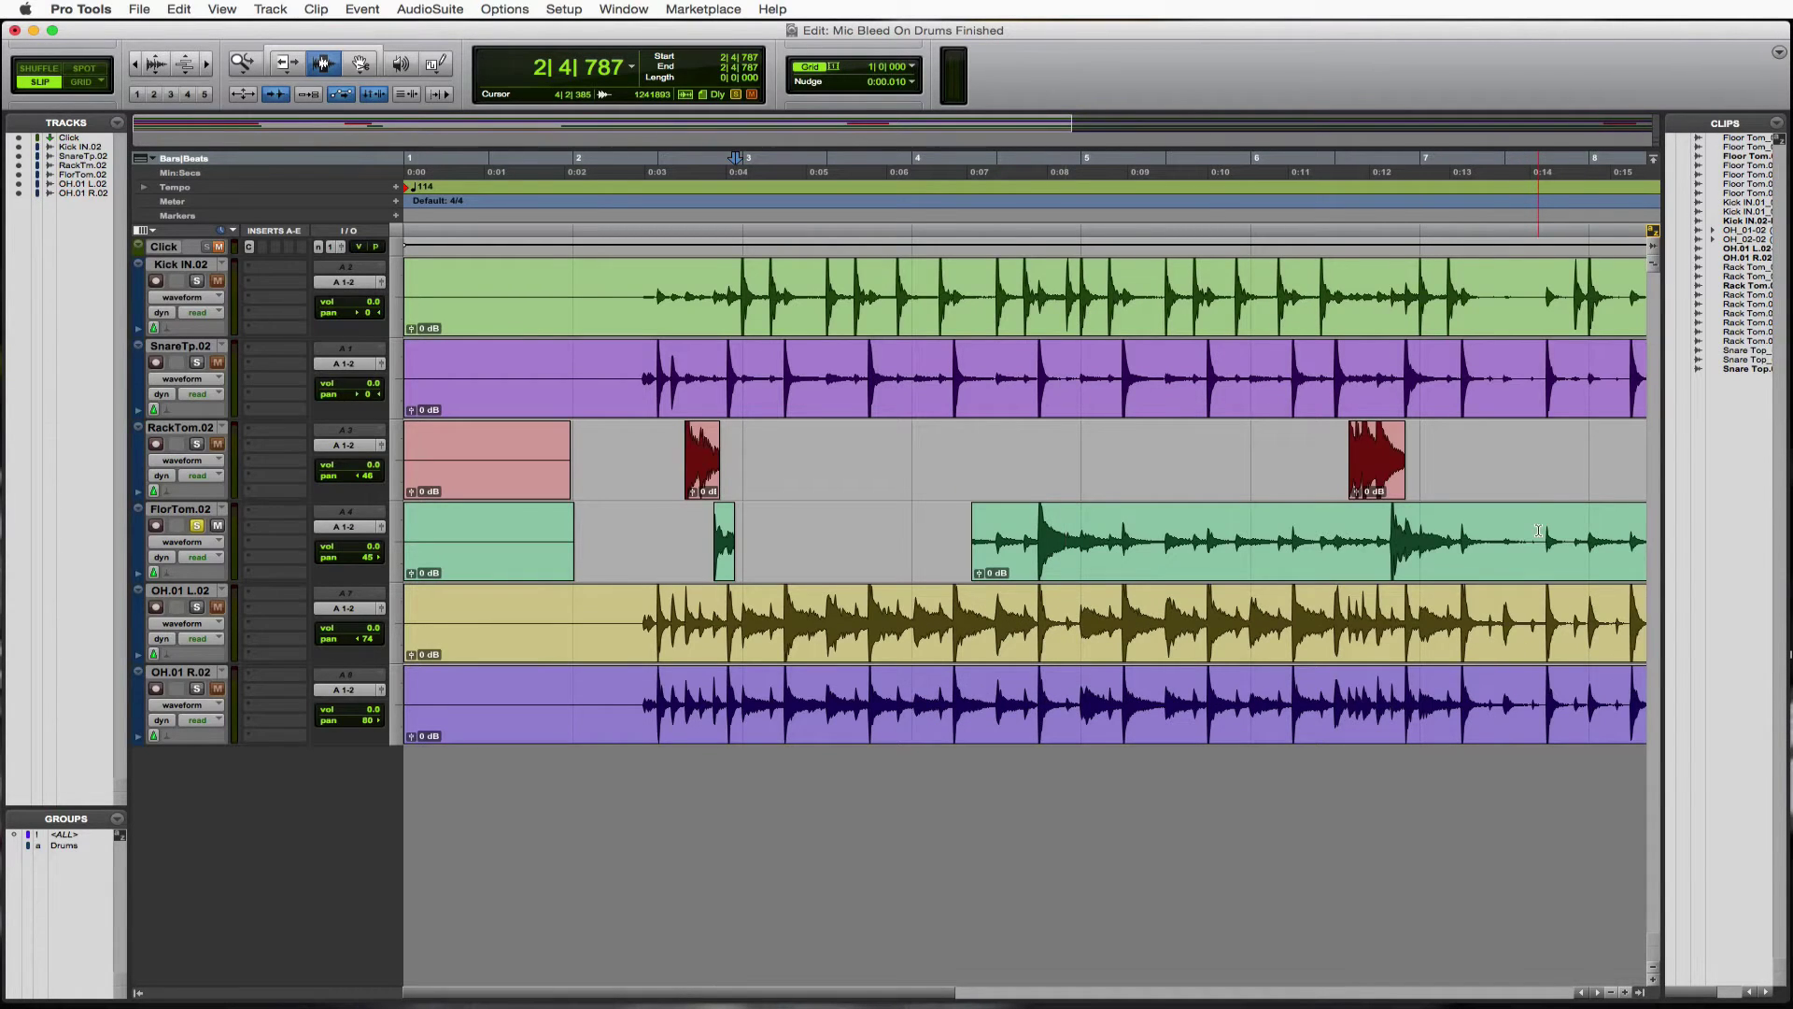
pyautogui.moveTo(953, 542); pyautogui.dragTo(1033, 551)
pyautogui.press('Delete')
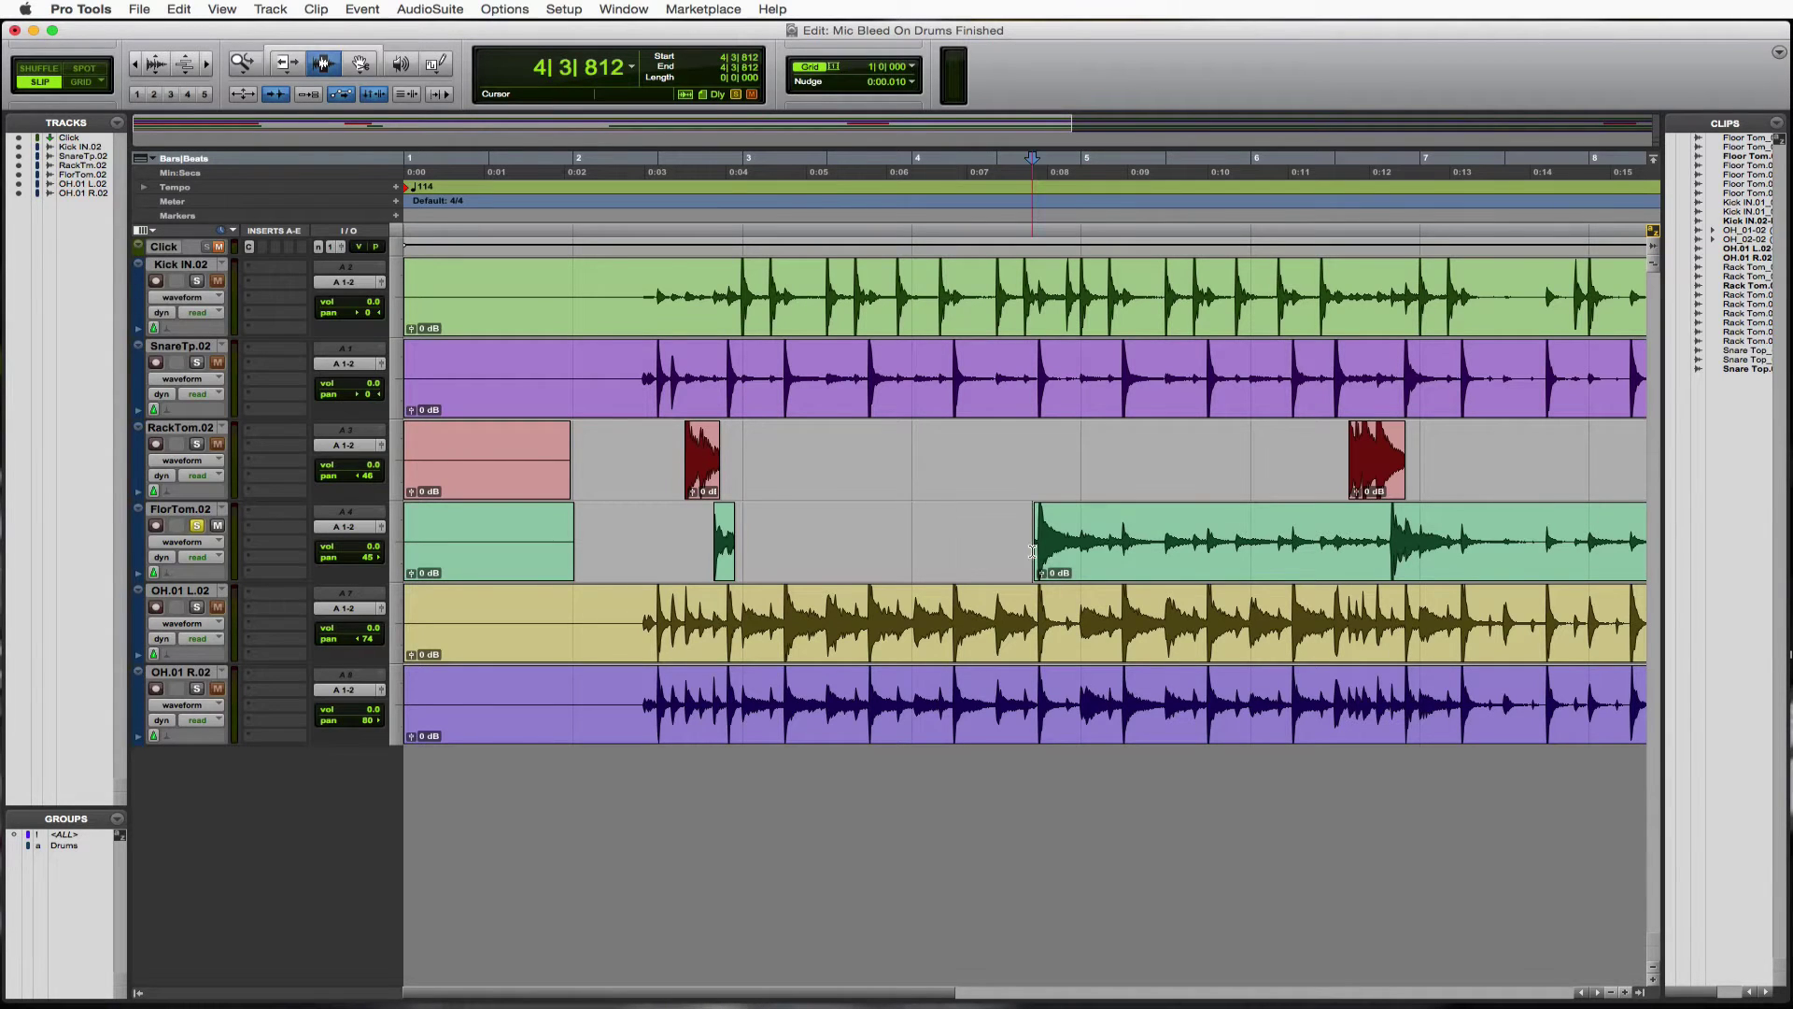
# Trim the start of the second floor tom hit's clip to its transient at 4|4|001.
pyautogui.press('super+bracketright')
pyautogui.press('super+bracketright')
pyautogui.press('super+bracketright')
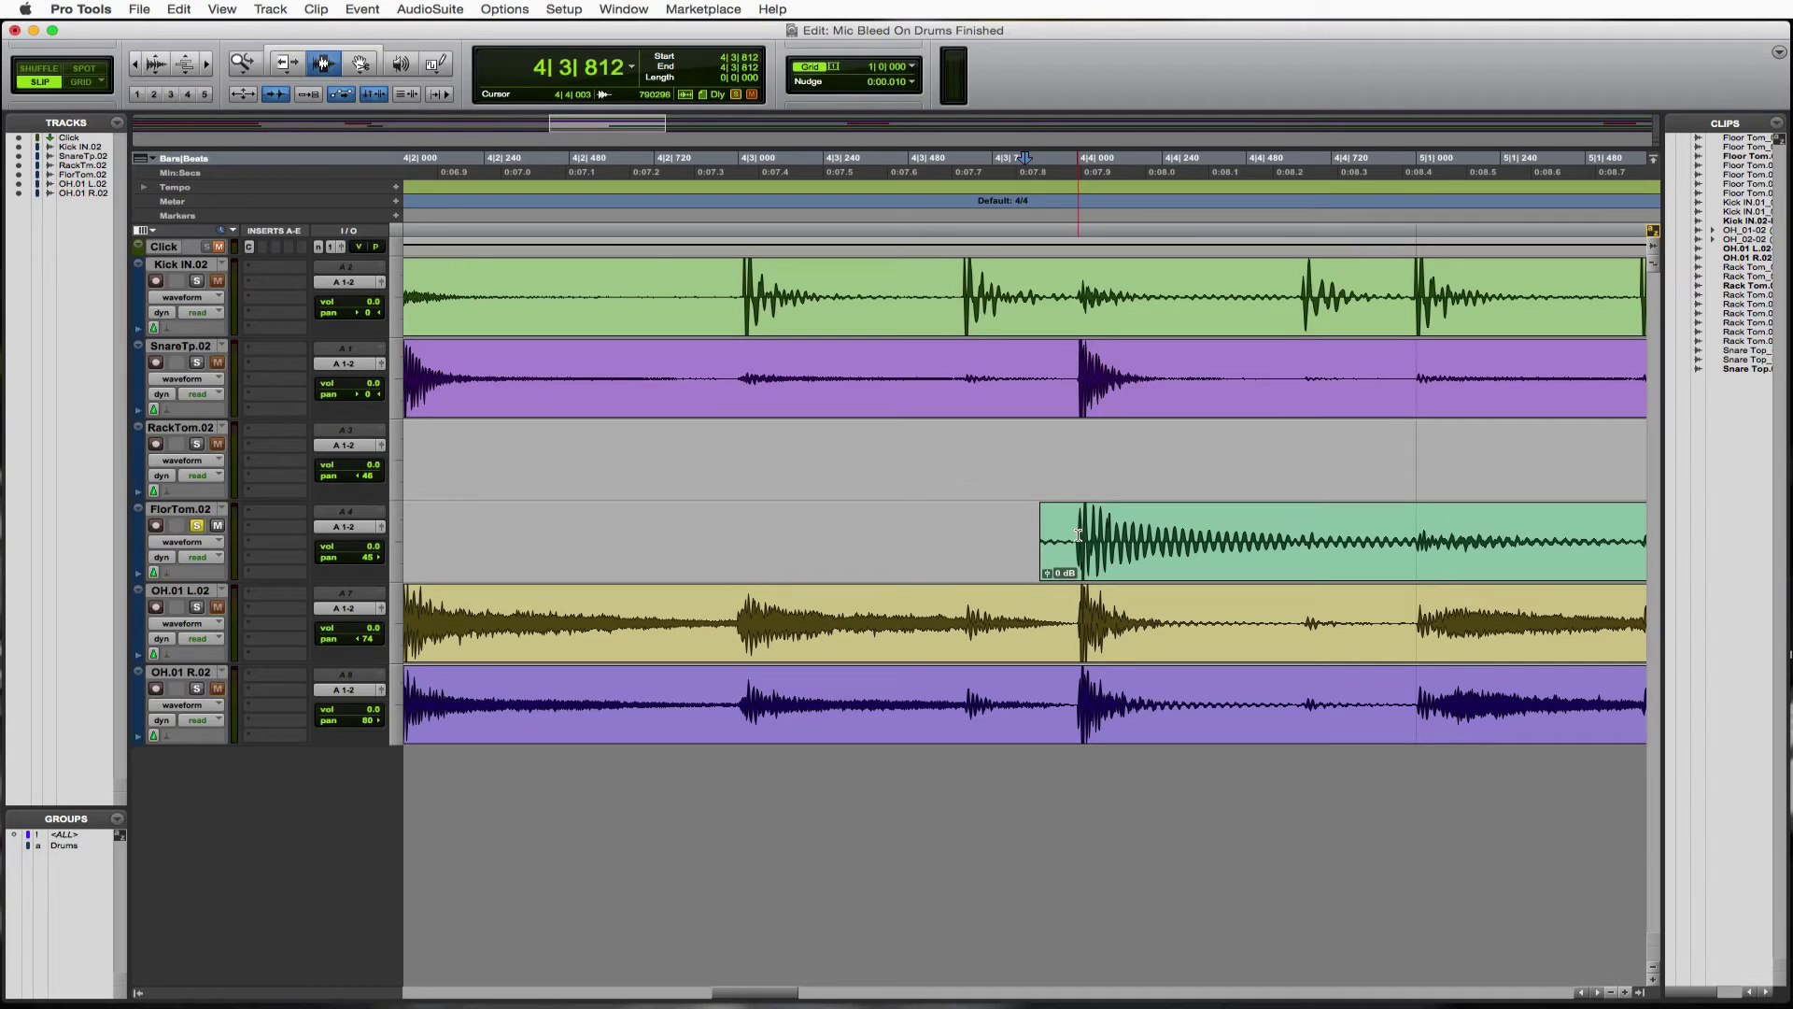
pyautogui.press('Tab')
pyautogui.press('Tab')
pyautogui.press('a')
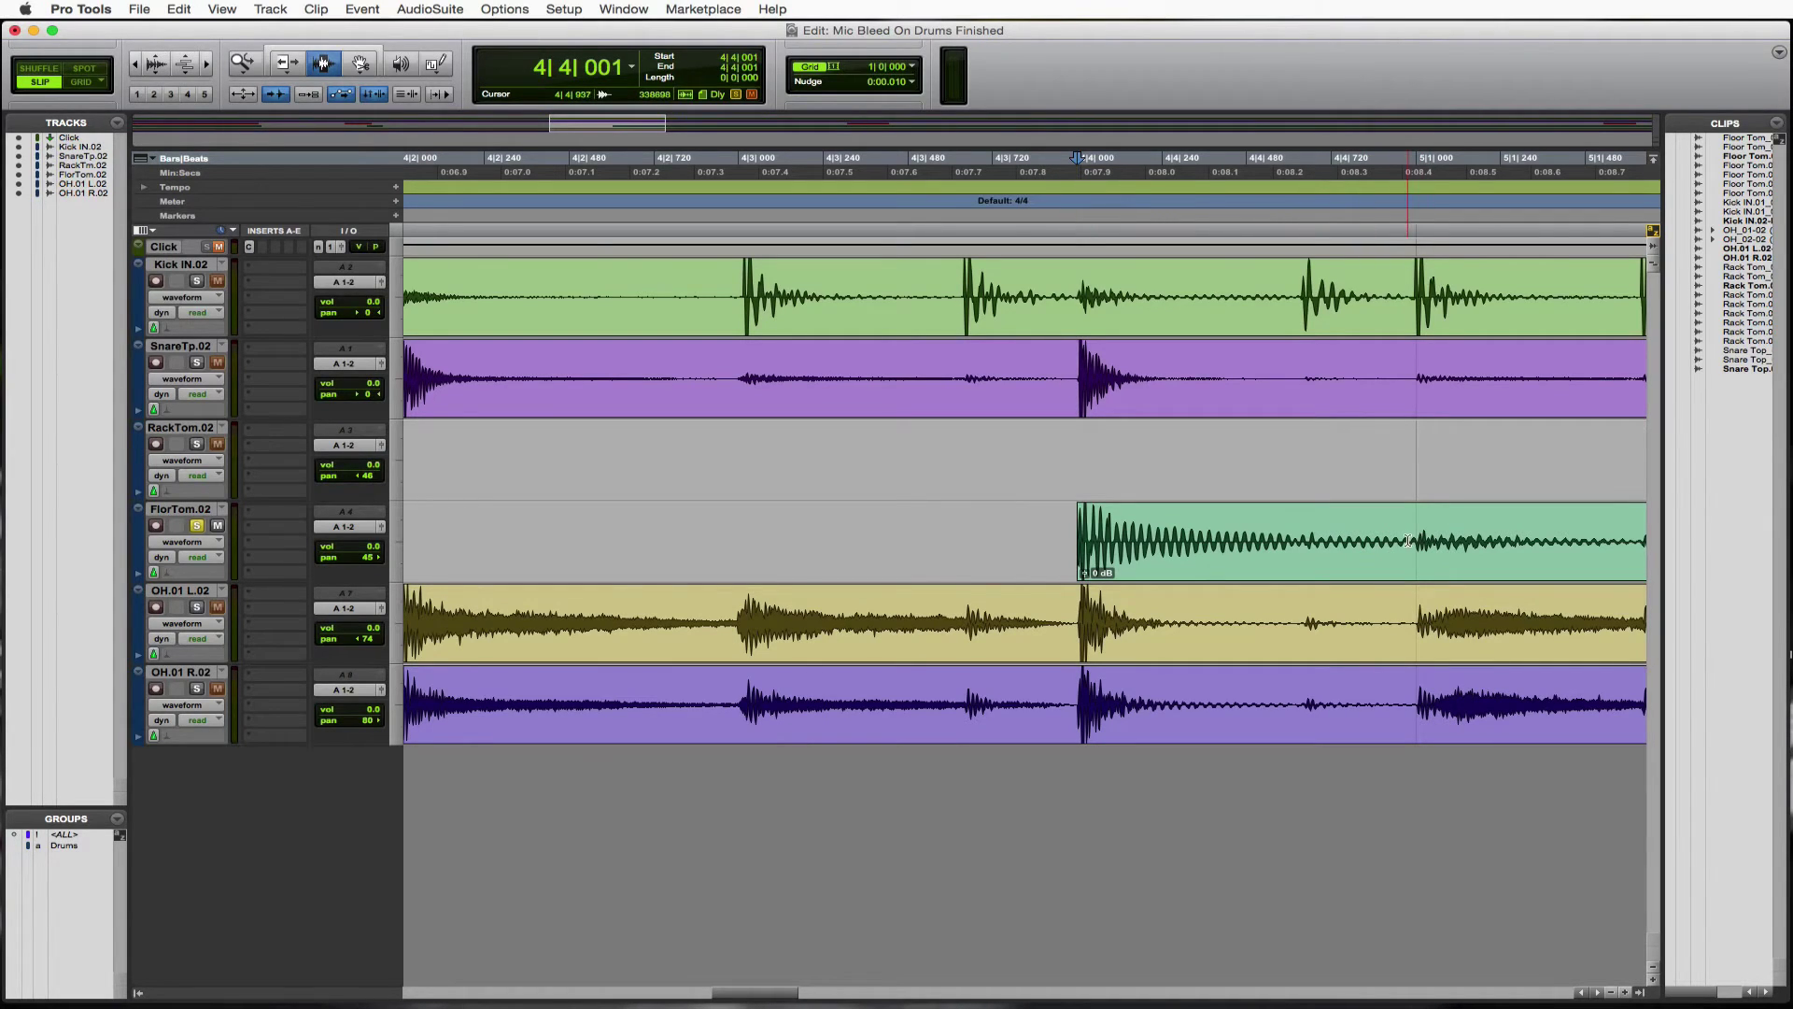
# Audition the second floor tom hit from 4|4|106 and delete the bleed after it, from 4|4|932 to 6|4|293.
pyautogui.press('r')
pyautogui.press('r')
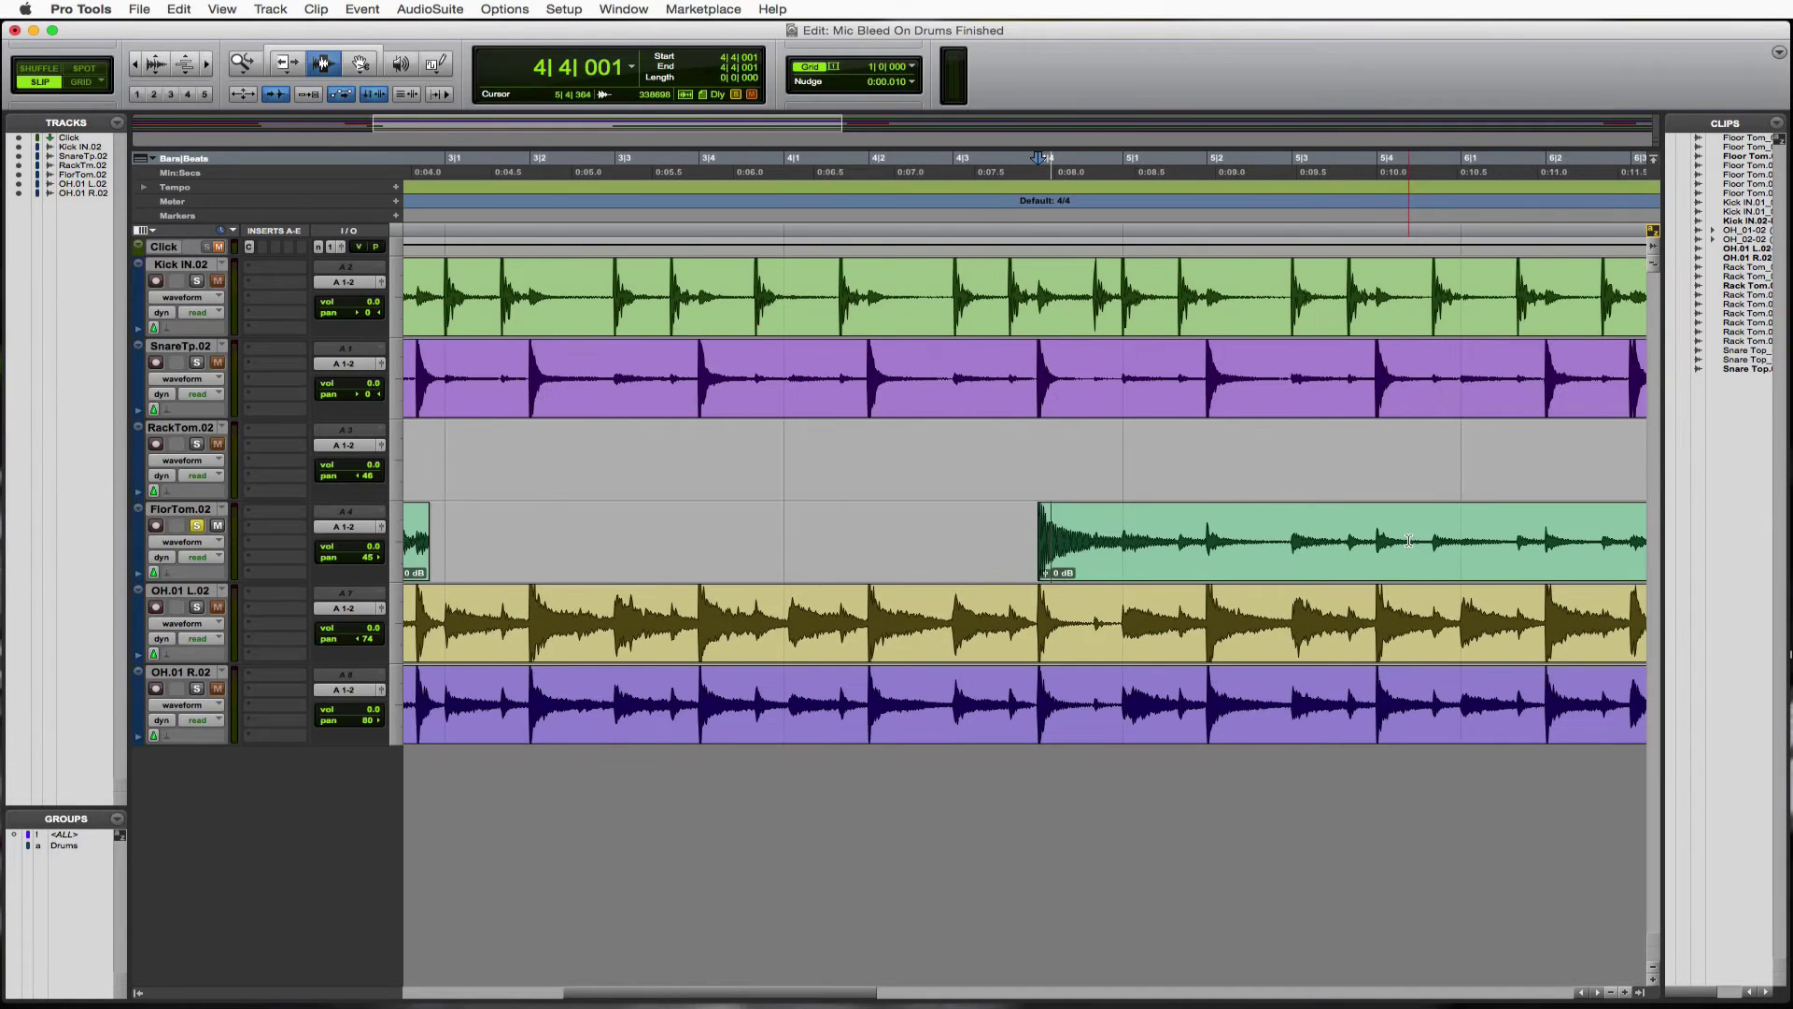
pyautogui.press('space')
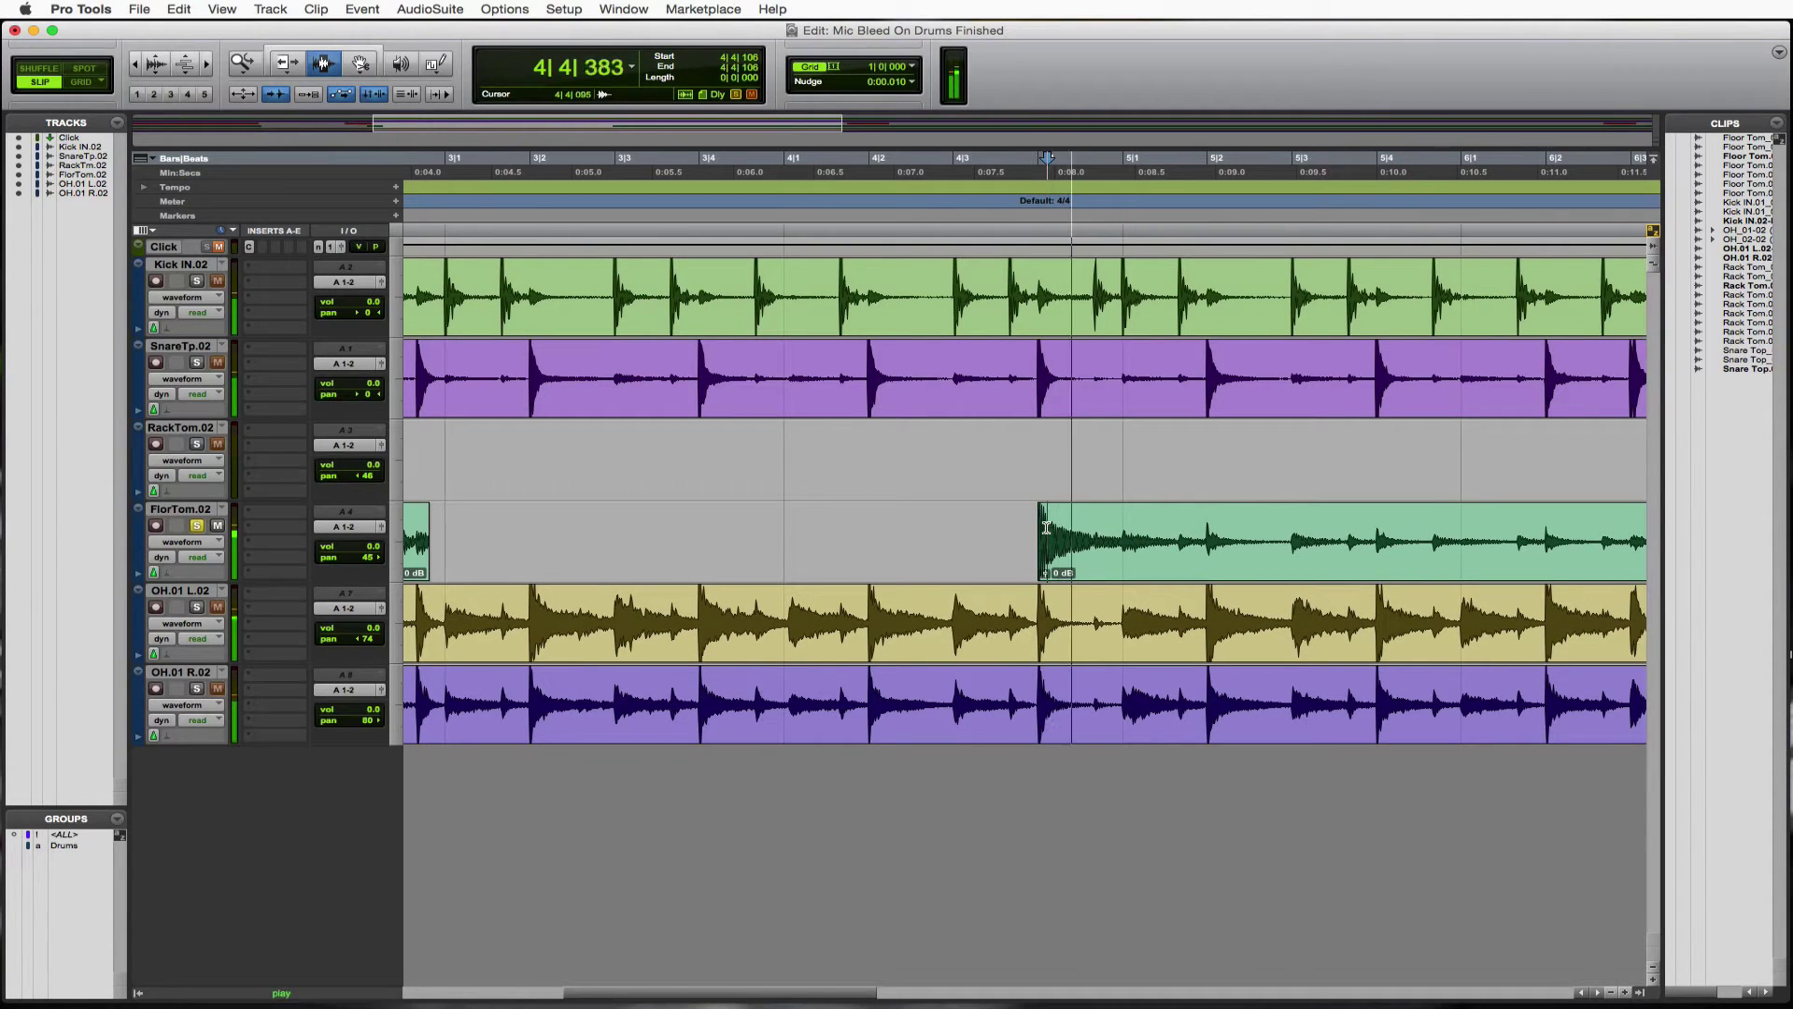
pyautogui.press('space')
pyautogui.moveTo(1121, 528); pyautogui.dragTo(1534, 527)
pyautogui.press('Delete')
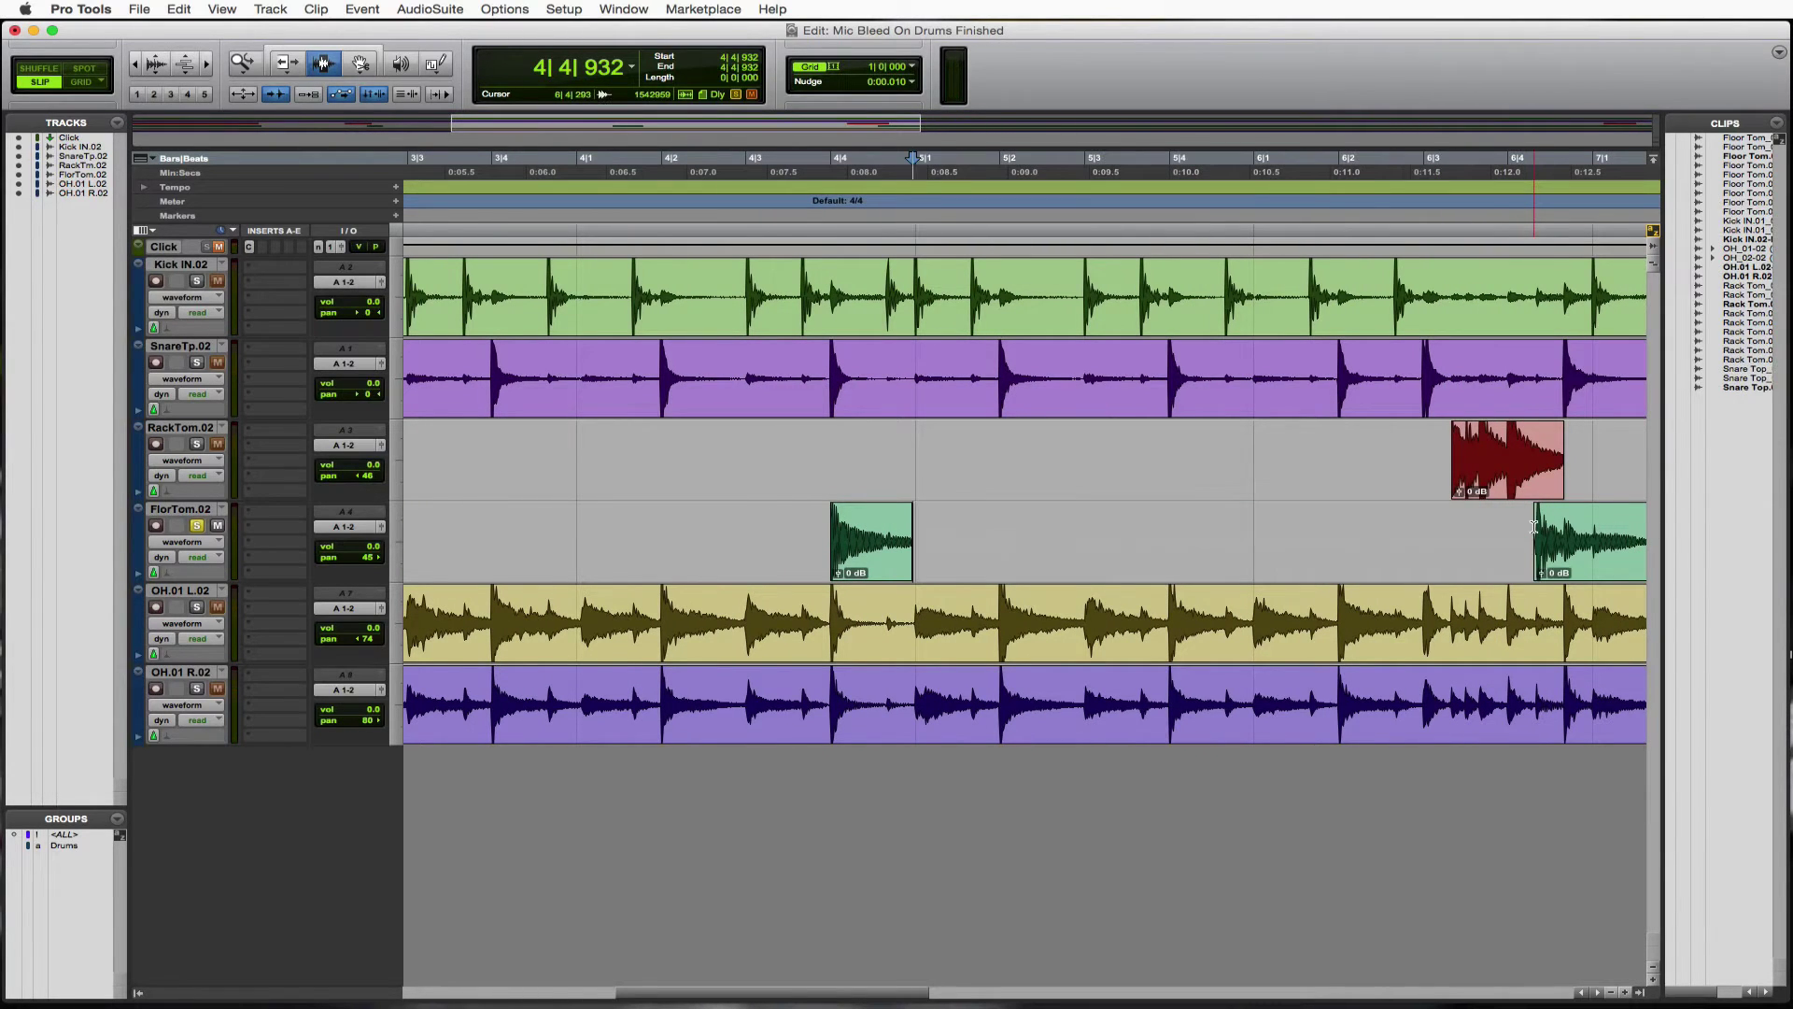
# Trim the start of the third floor tom hit's clip to its transient at 6|4|320.
pyautogui.click(1533, 527)
pyautogui.press('super+bracketright')
pyautogui.press('super+bracketright')
pyautogui.press('super+bracketright')
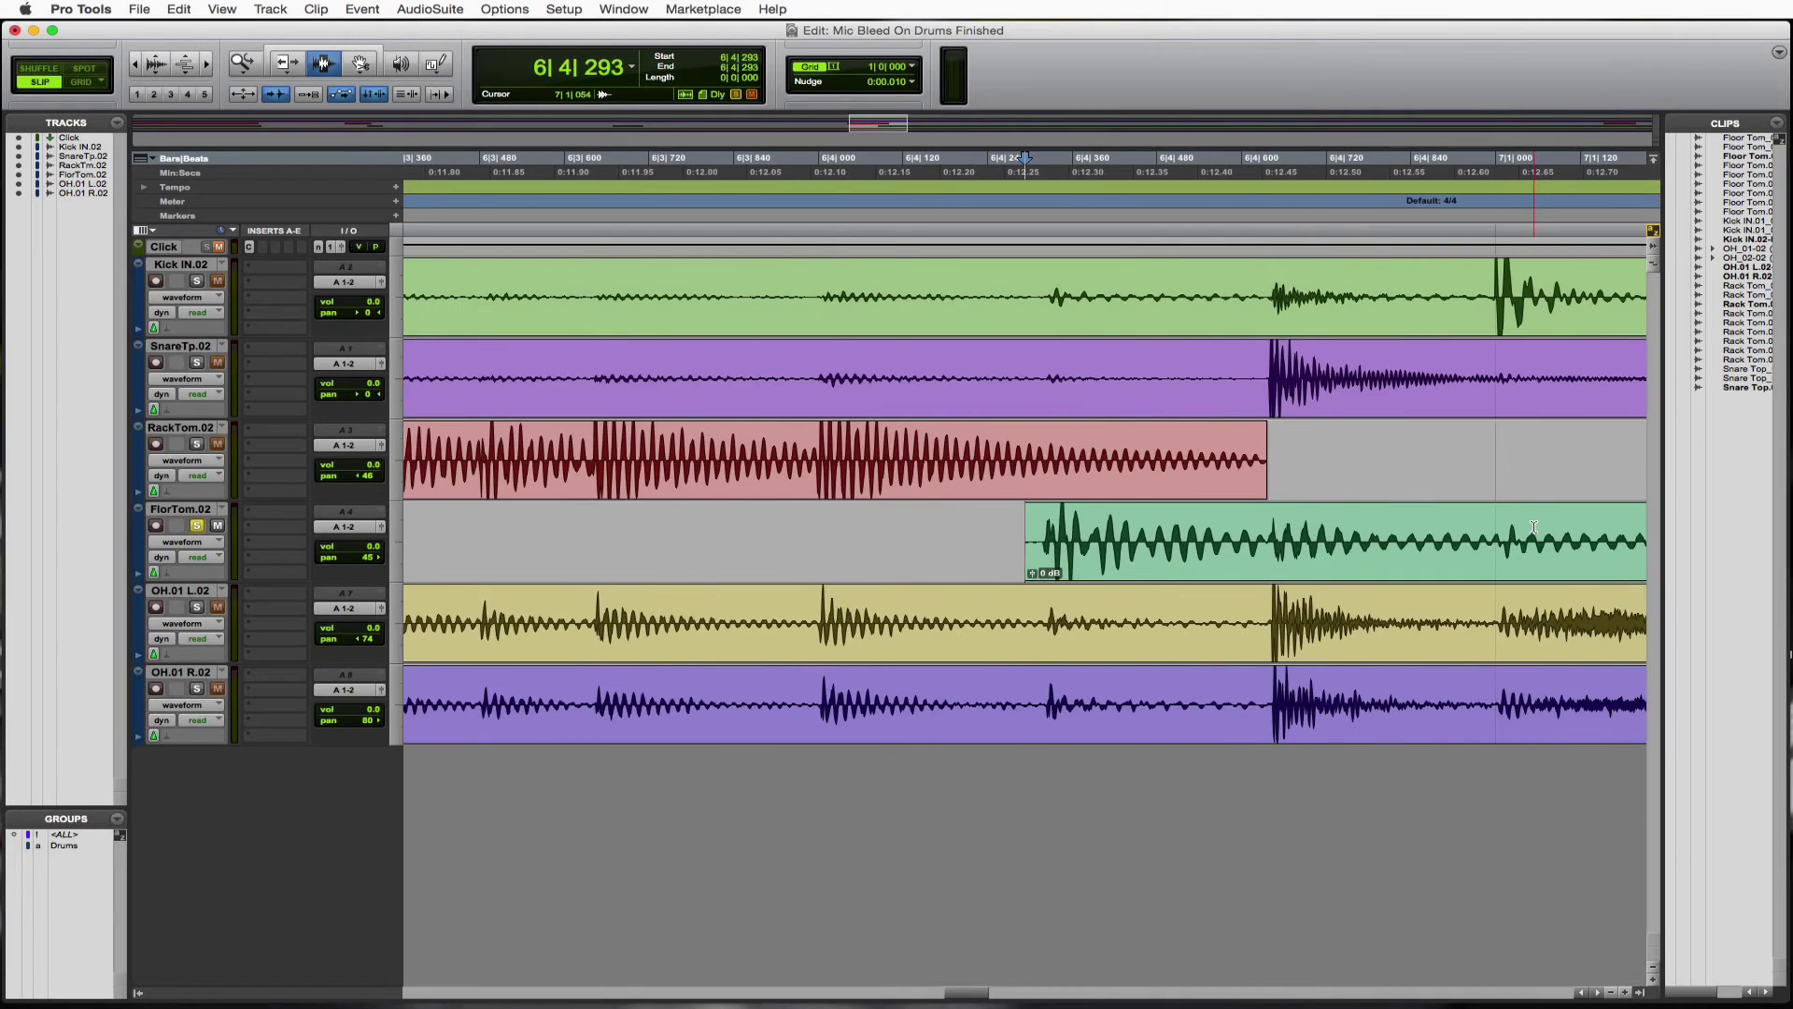
pyautogui.press('Tab')
pyautogui.press('a')
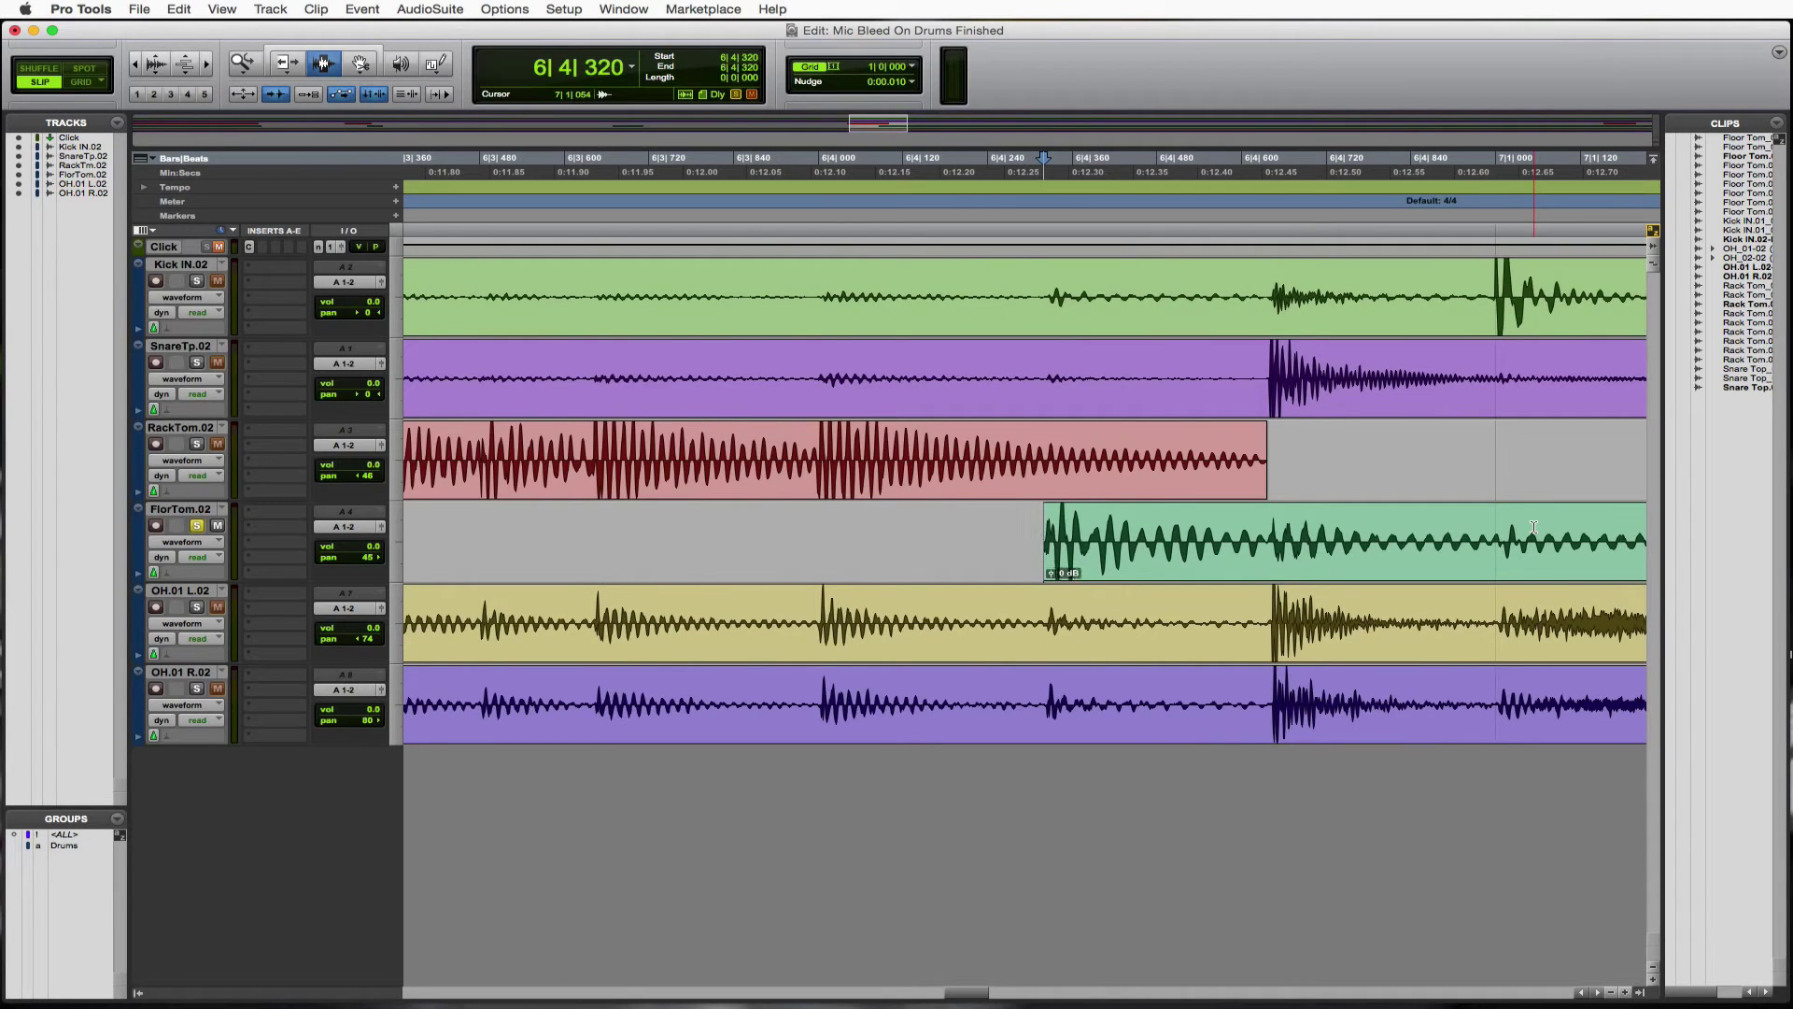
# Audition the third floor tom hit from 6|4|272 and delete the bleed after it, from 7|1|000 into beat 3 of bar 7.
pyautogui.press('super+bracketleft')
pyautogui.press('super+bracketleft')
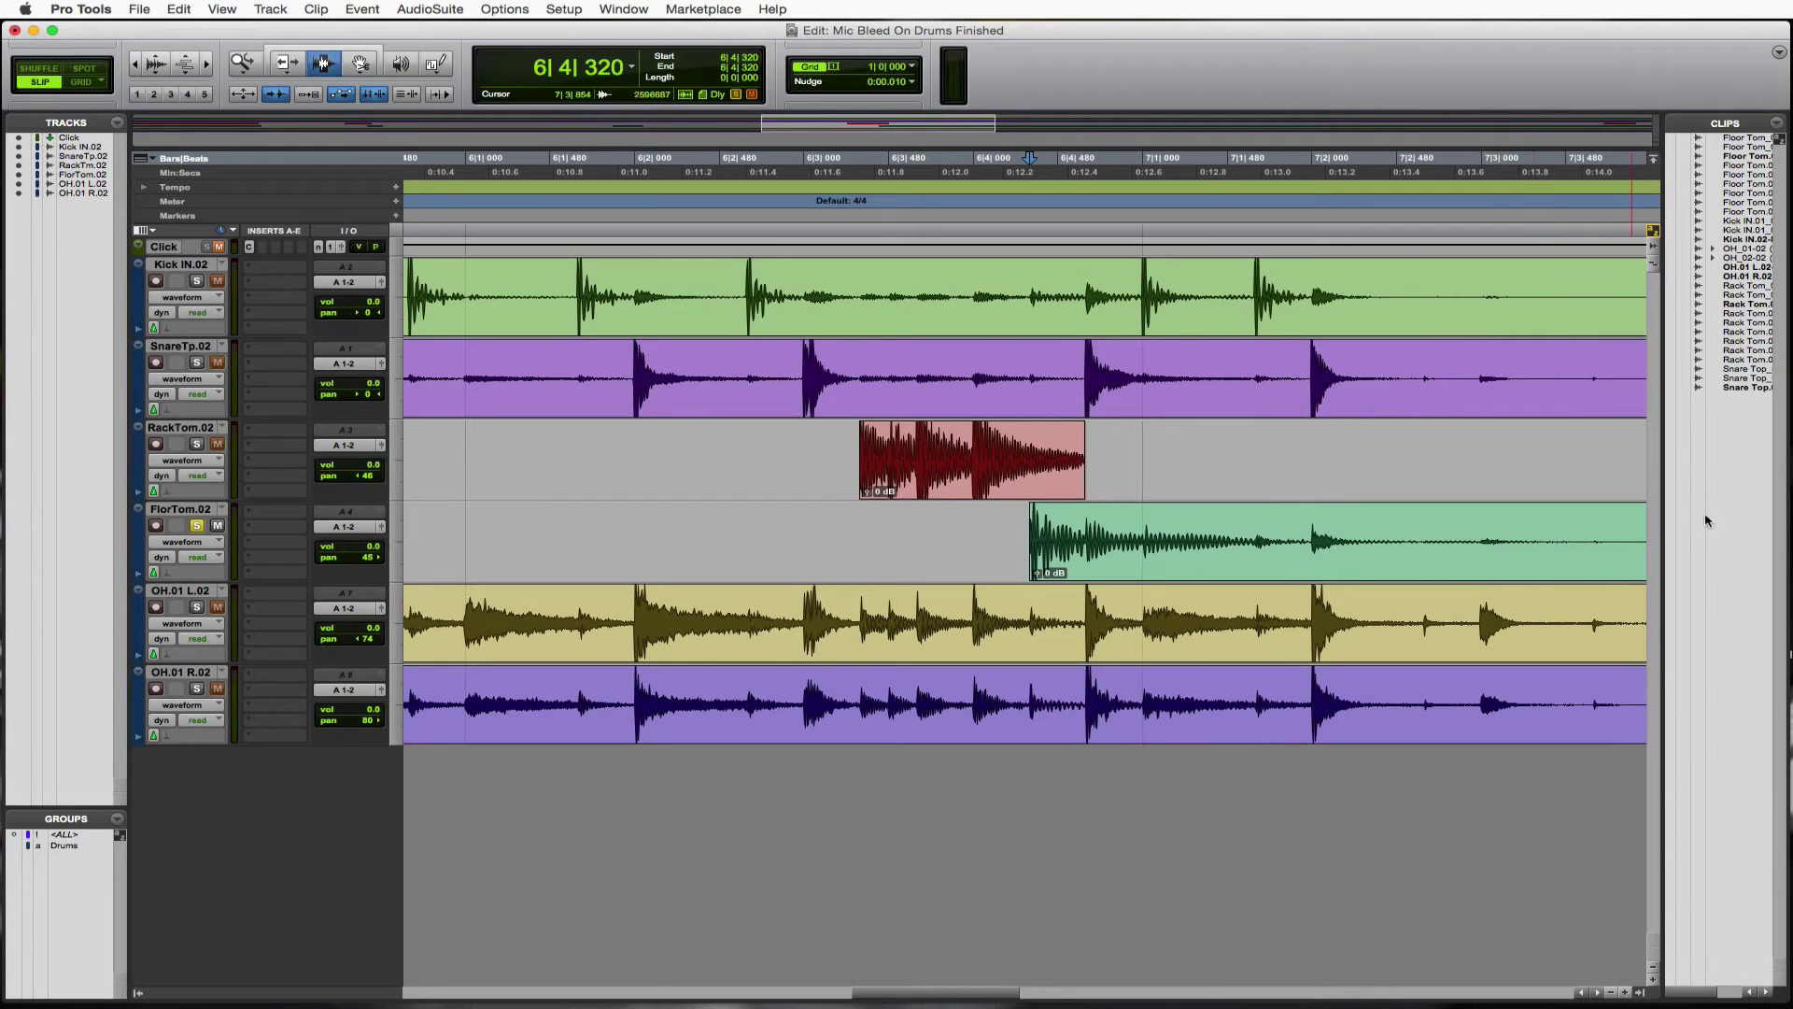
pyautogui.click(1021, 523)
pyautogui.press('space')
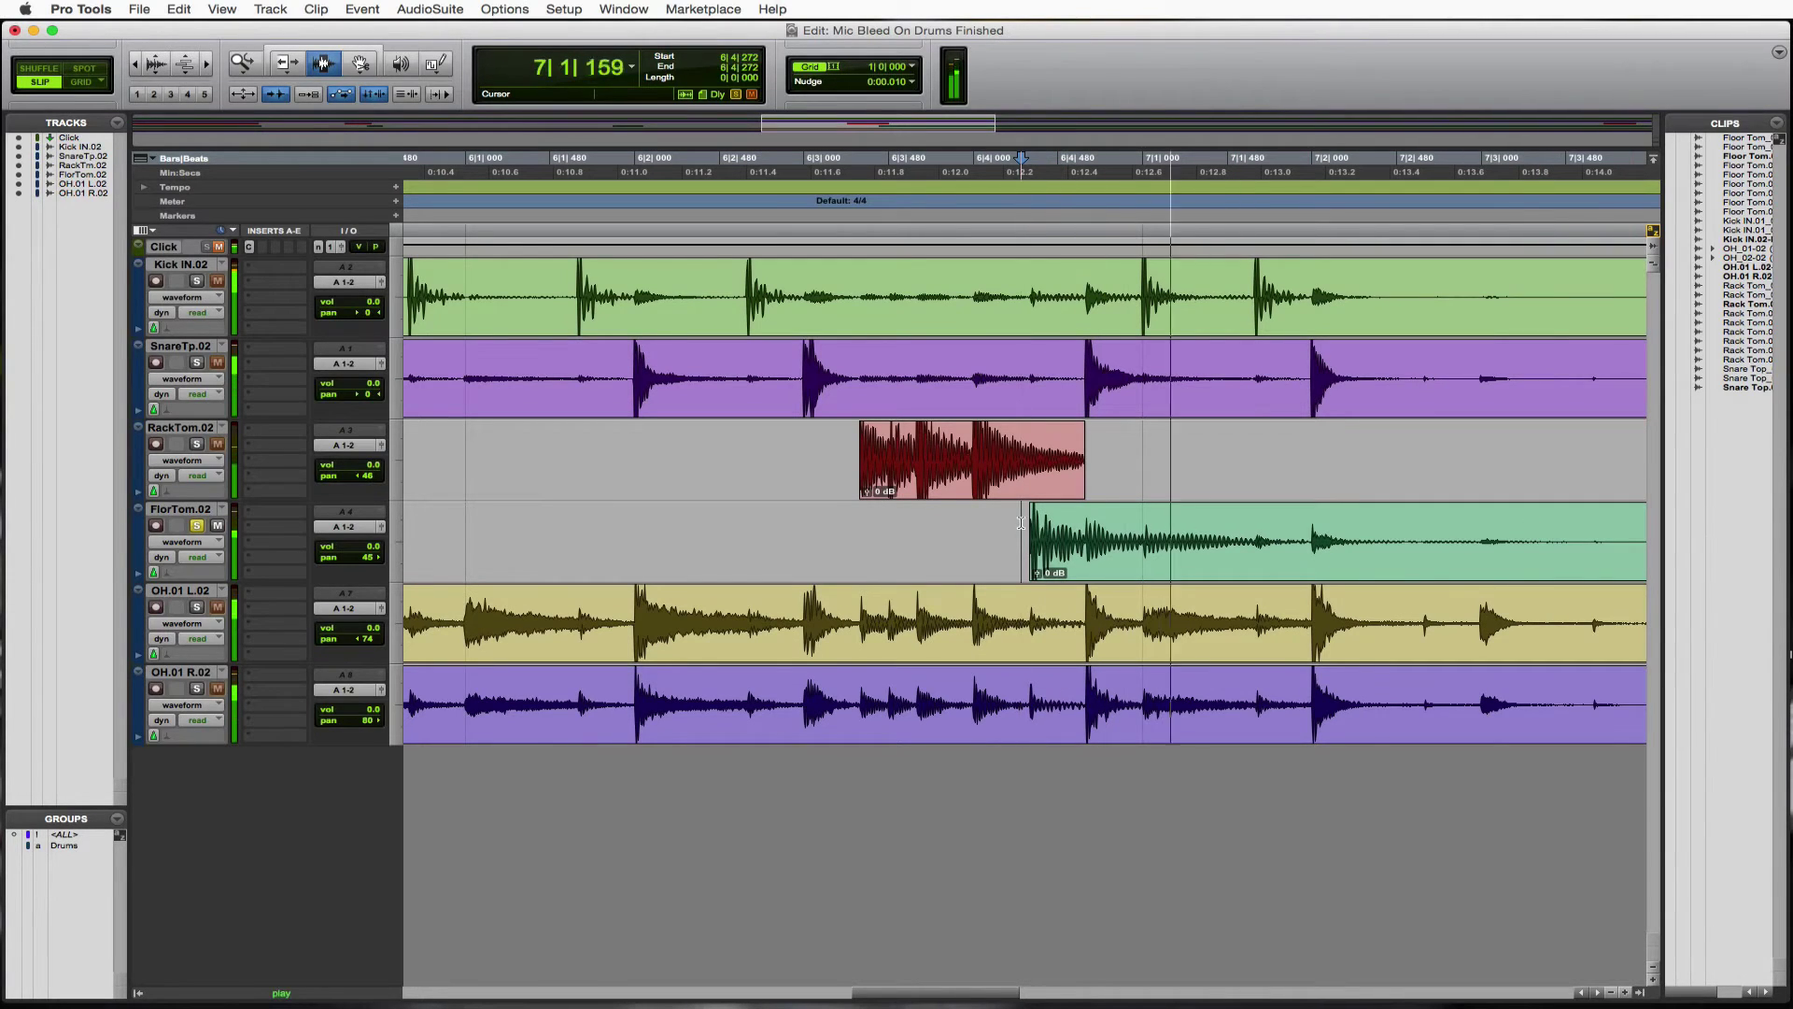
pyautogui.press('space')
pyautogui.moveTo(1143, 540); pyautogui.dragTo(1589, 522)
pyautogui.press('BackSpace')
# Delete the remaining FlorTom.02 bleed before the final floor tom hit, from 7|2|830 to 12|3|523.
pyautogui.press('super+bracketleft')
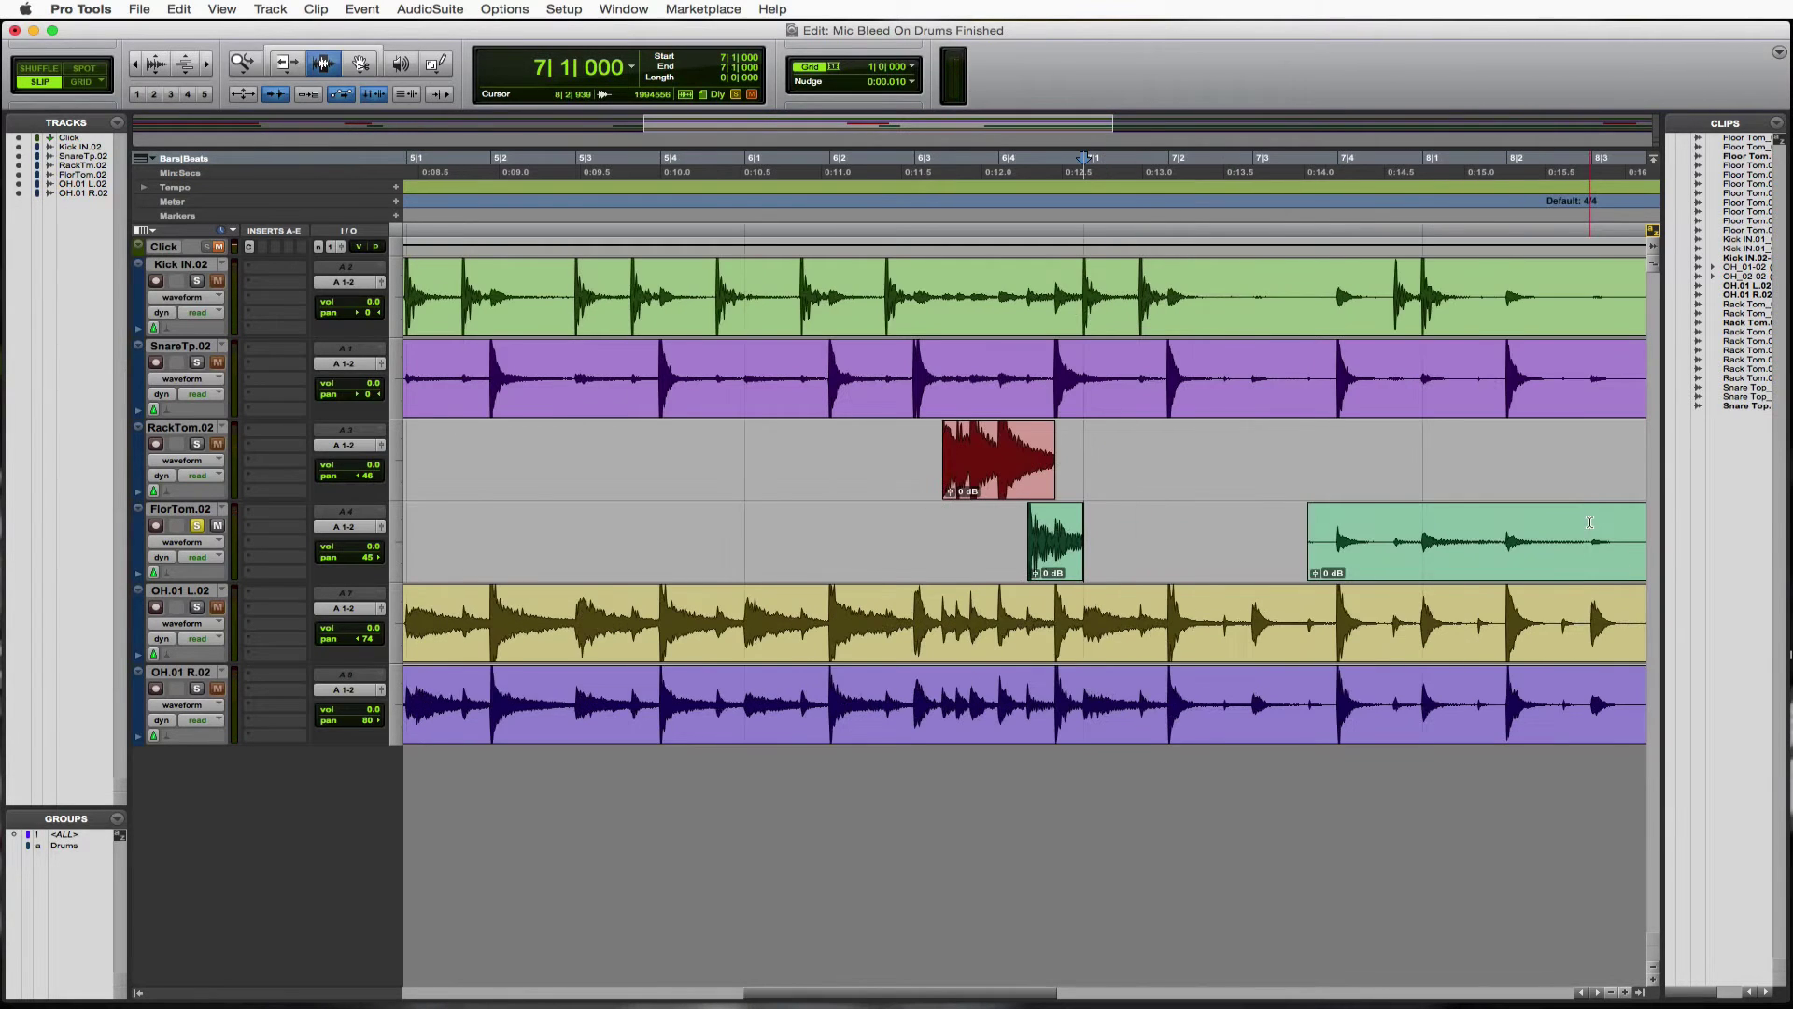
pyautogui.moveTo(1241, 541); pyautogui.dragTo(1202, 557)
pyautogui.press('Delete')
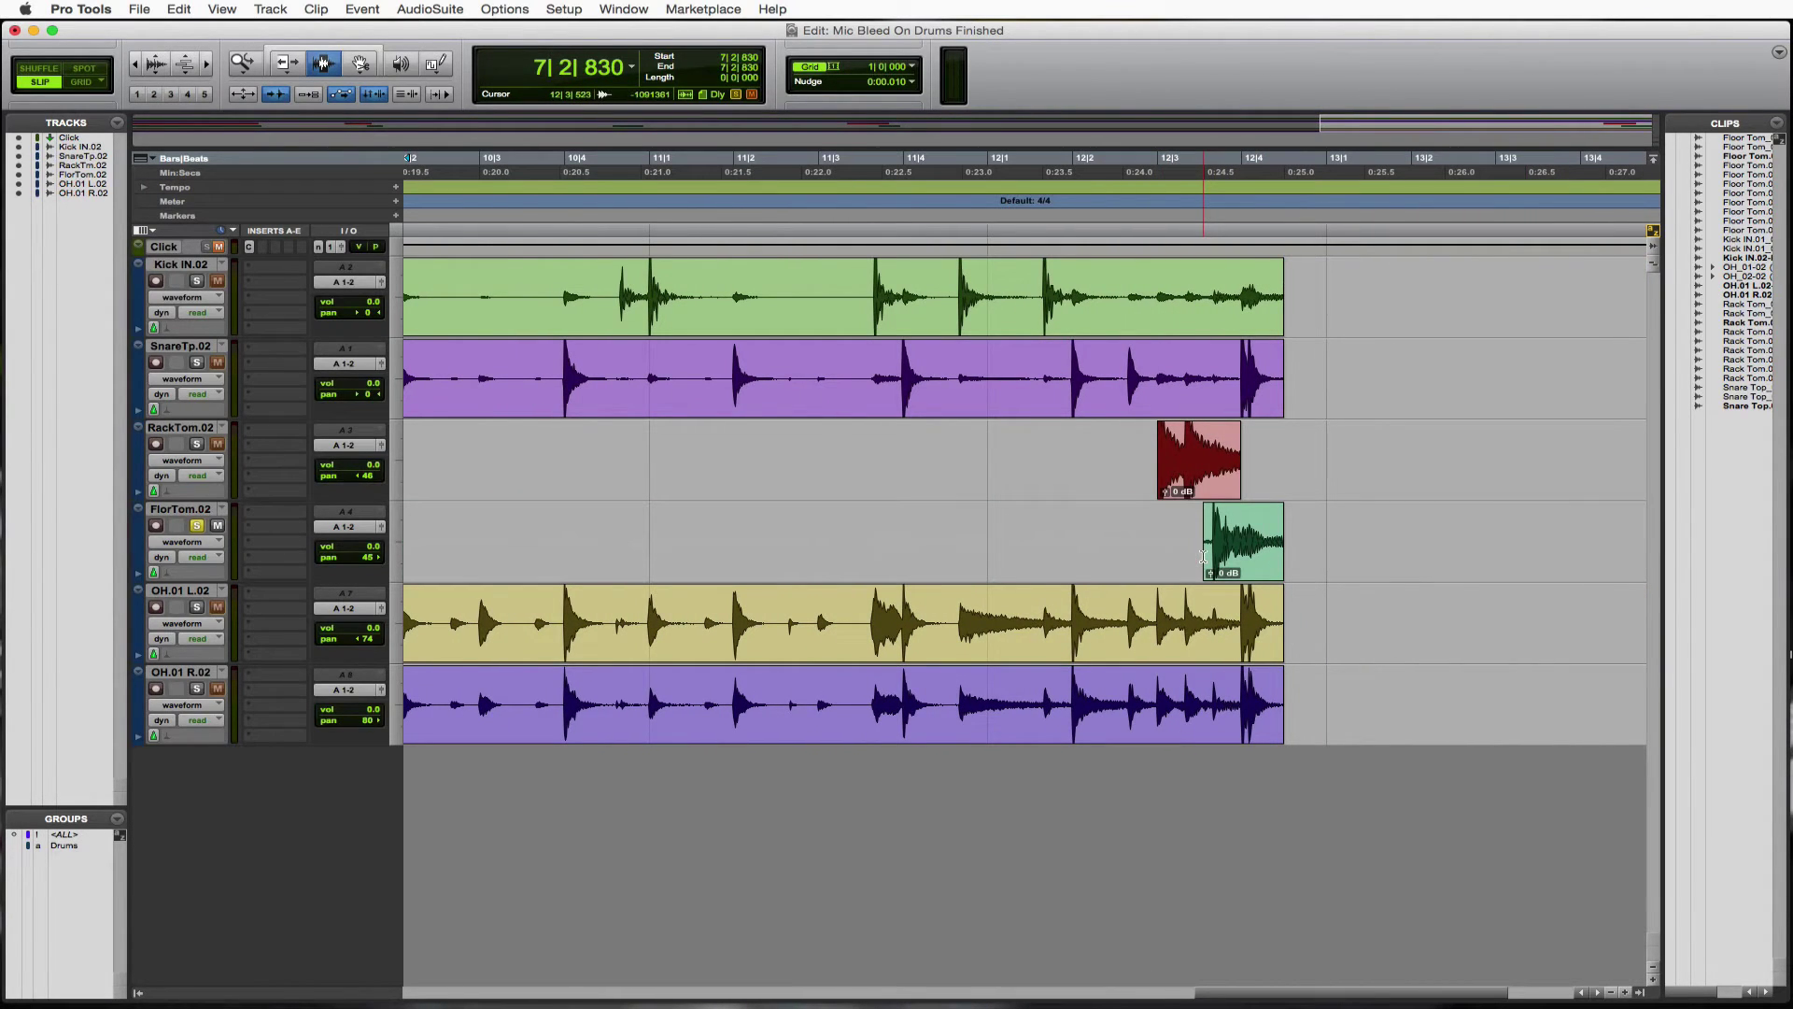
# Trim the start of the last floor tom clip to its transient at 12|3|640.
pyautogui.click(1195, 551)
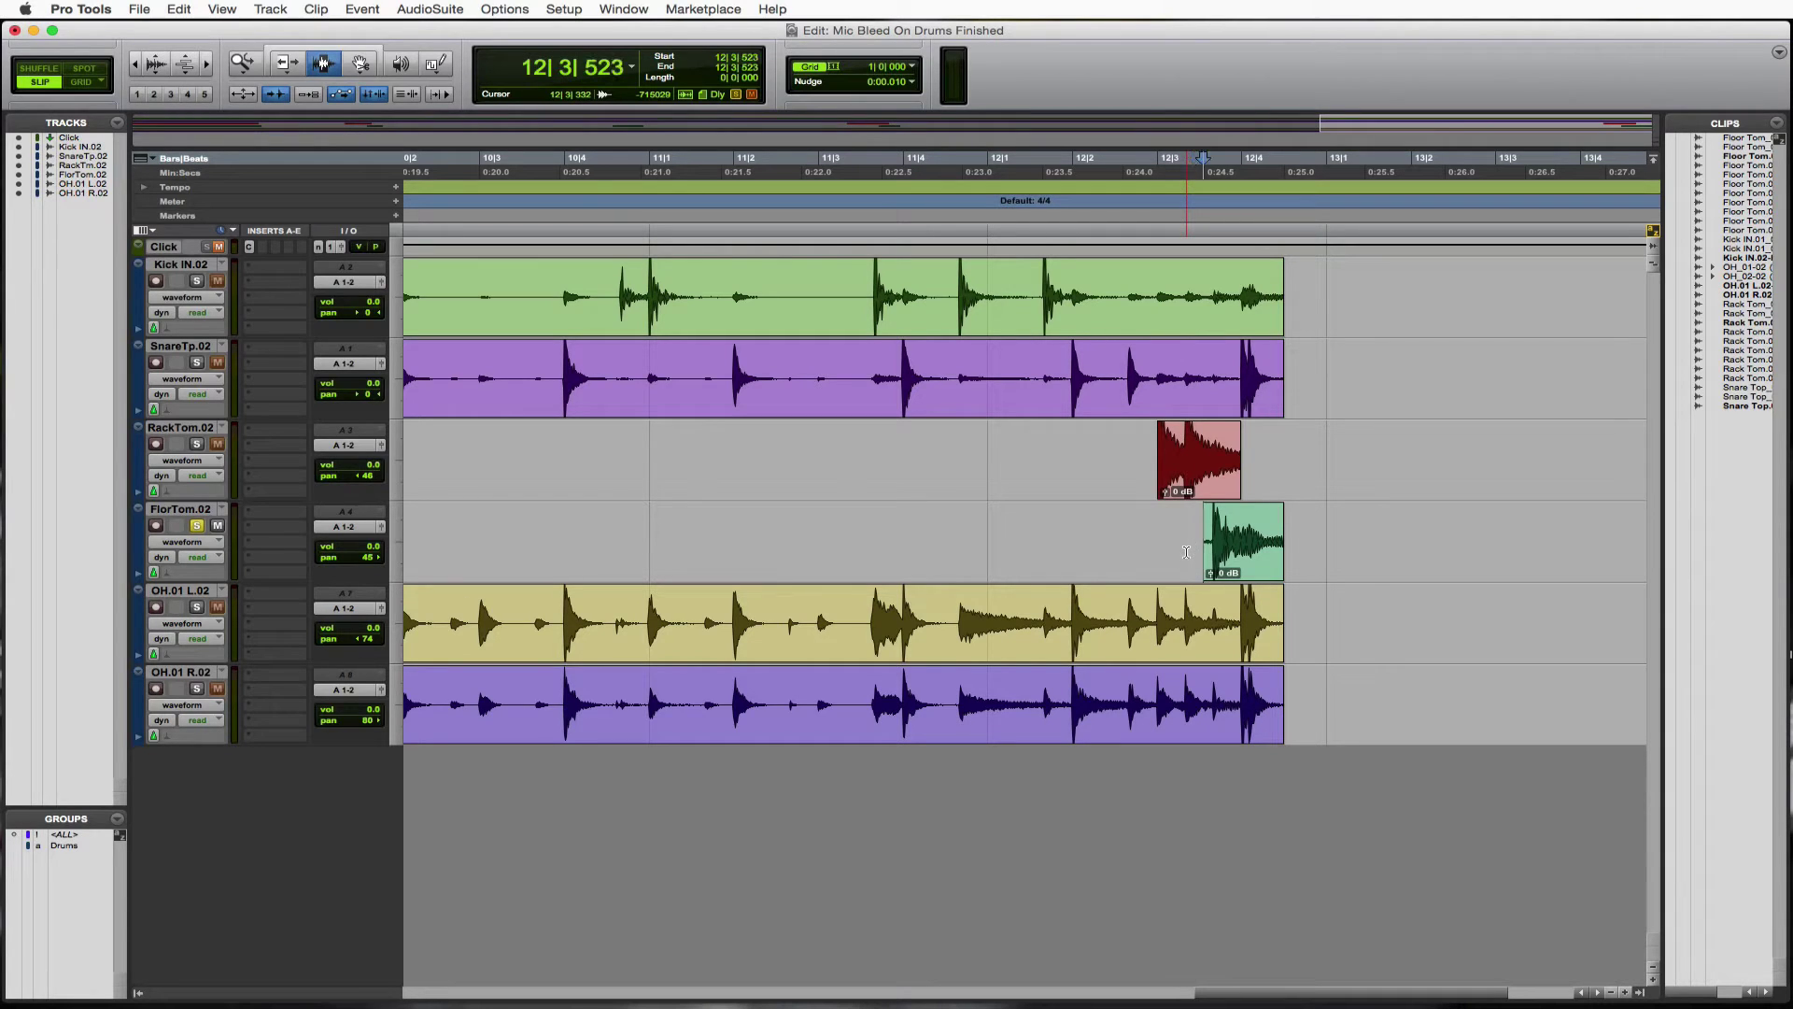
pyautogui.press('Tab')
pyautogui.press('a')
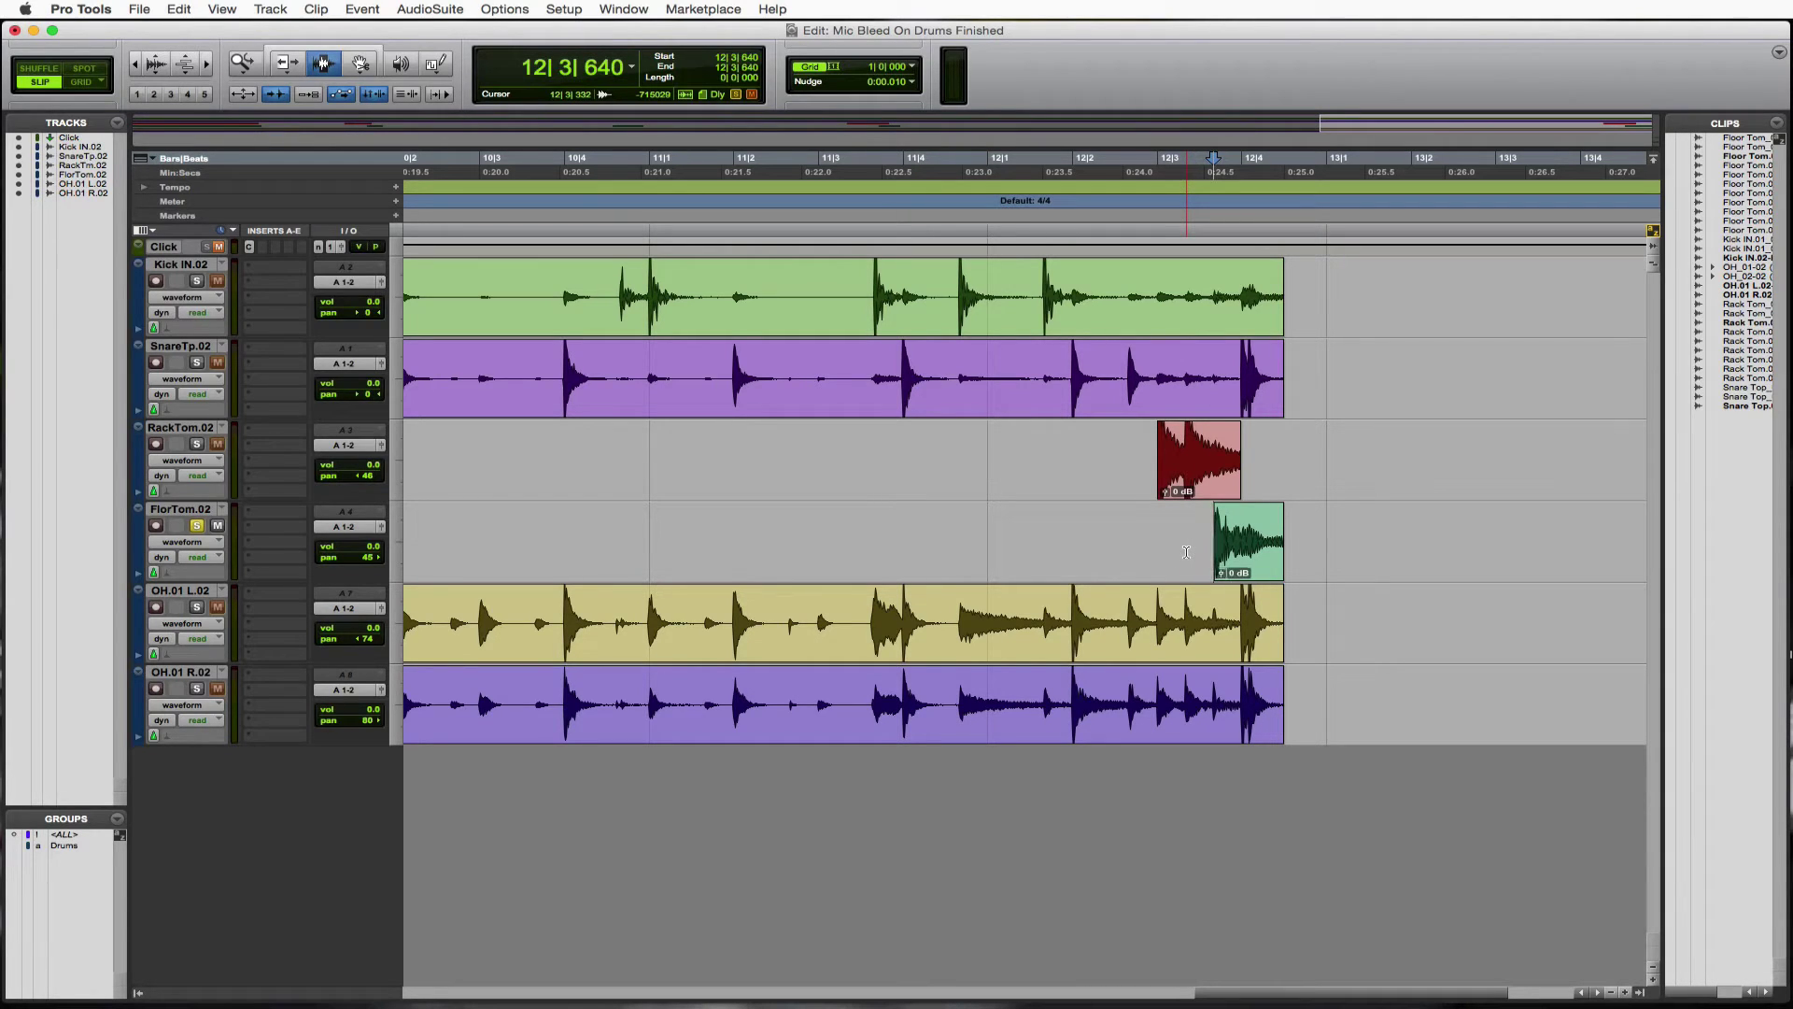
# Audition the final tom fill from 12|2|678 and take the FlorTom.02 track out of solo.
pyautogui.click(1132, 497)
pyautogui.press('space')
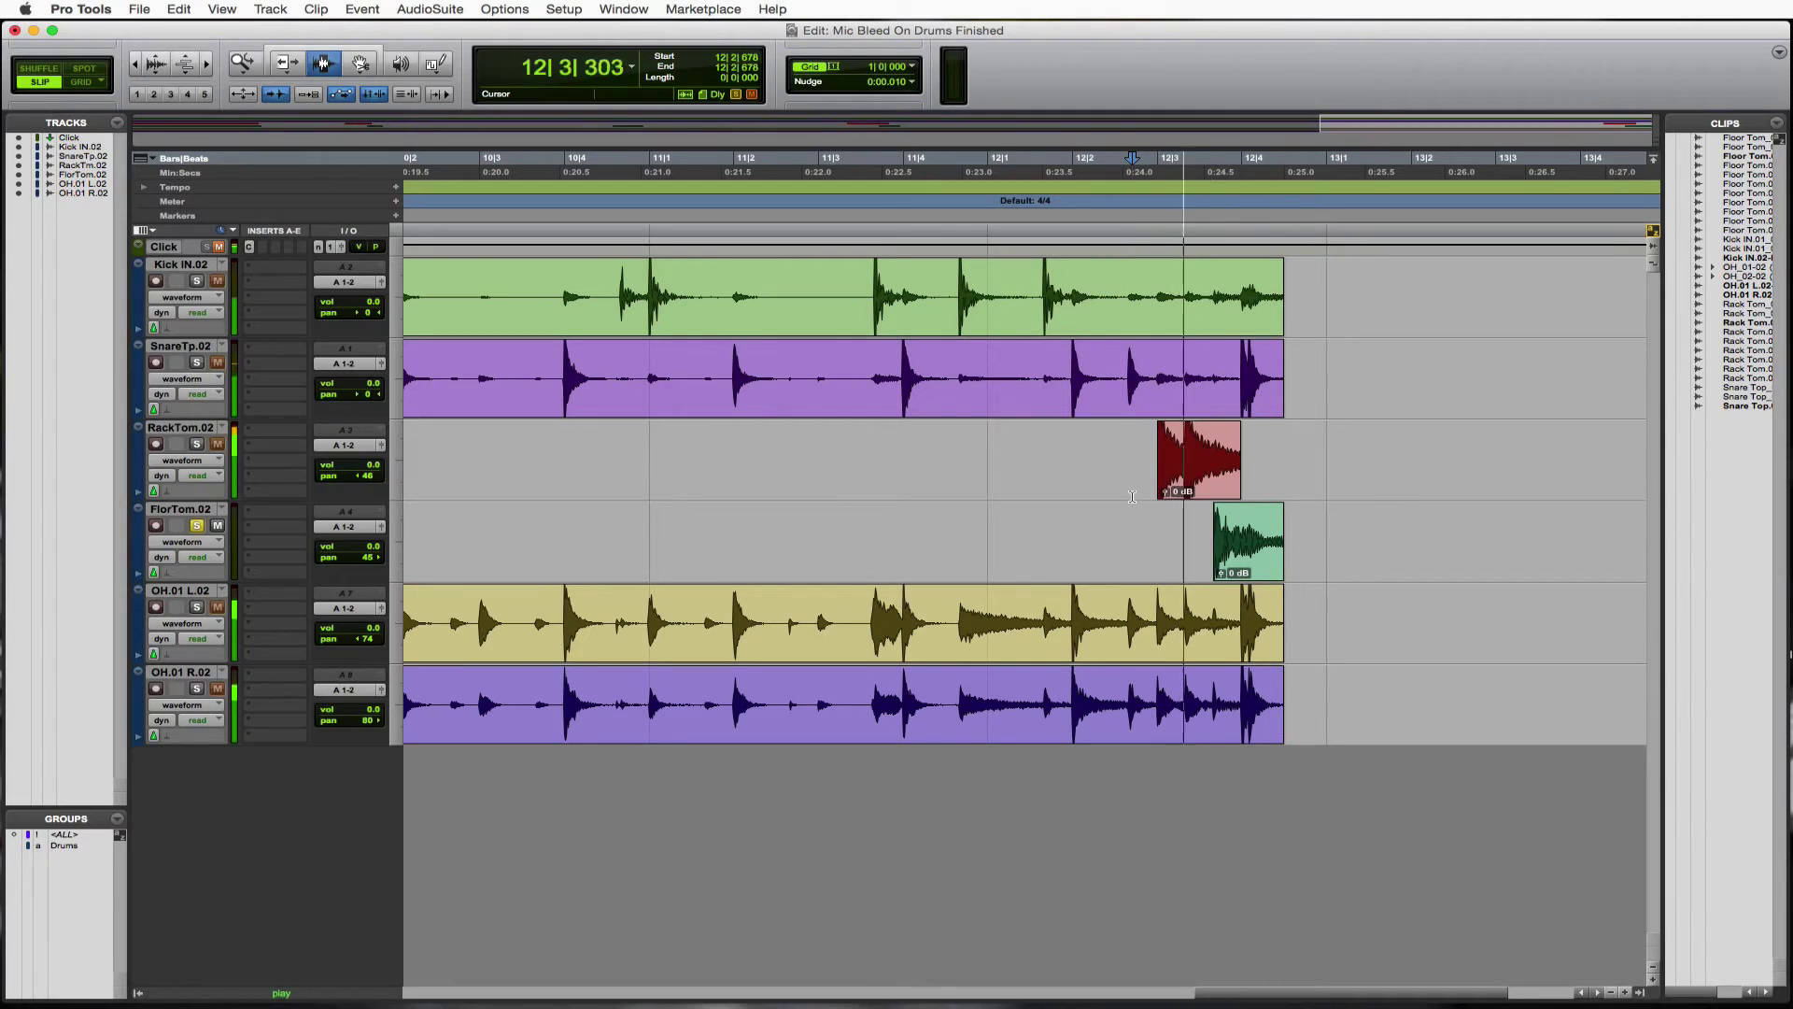
pyautogui.press('space')
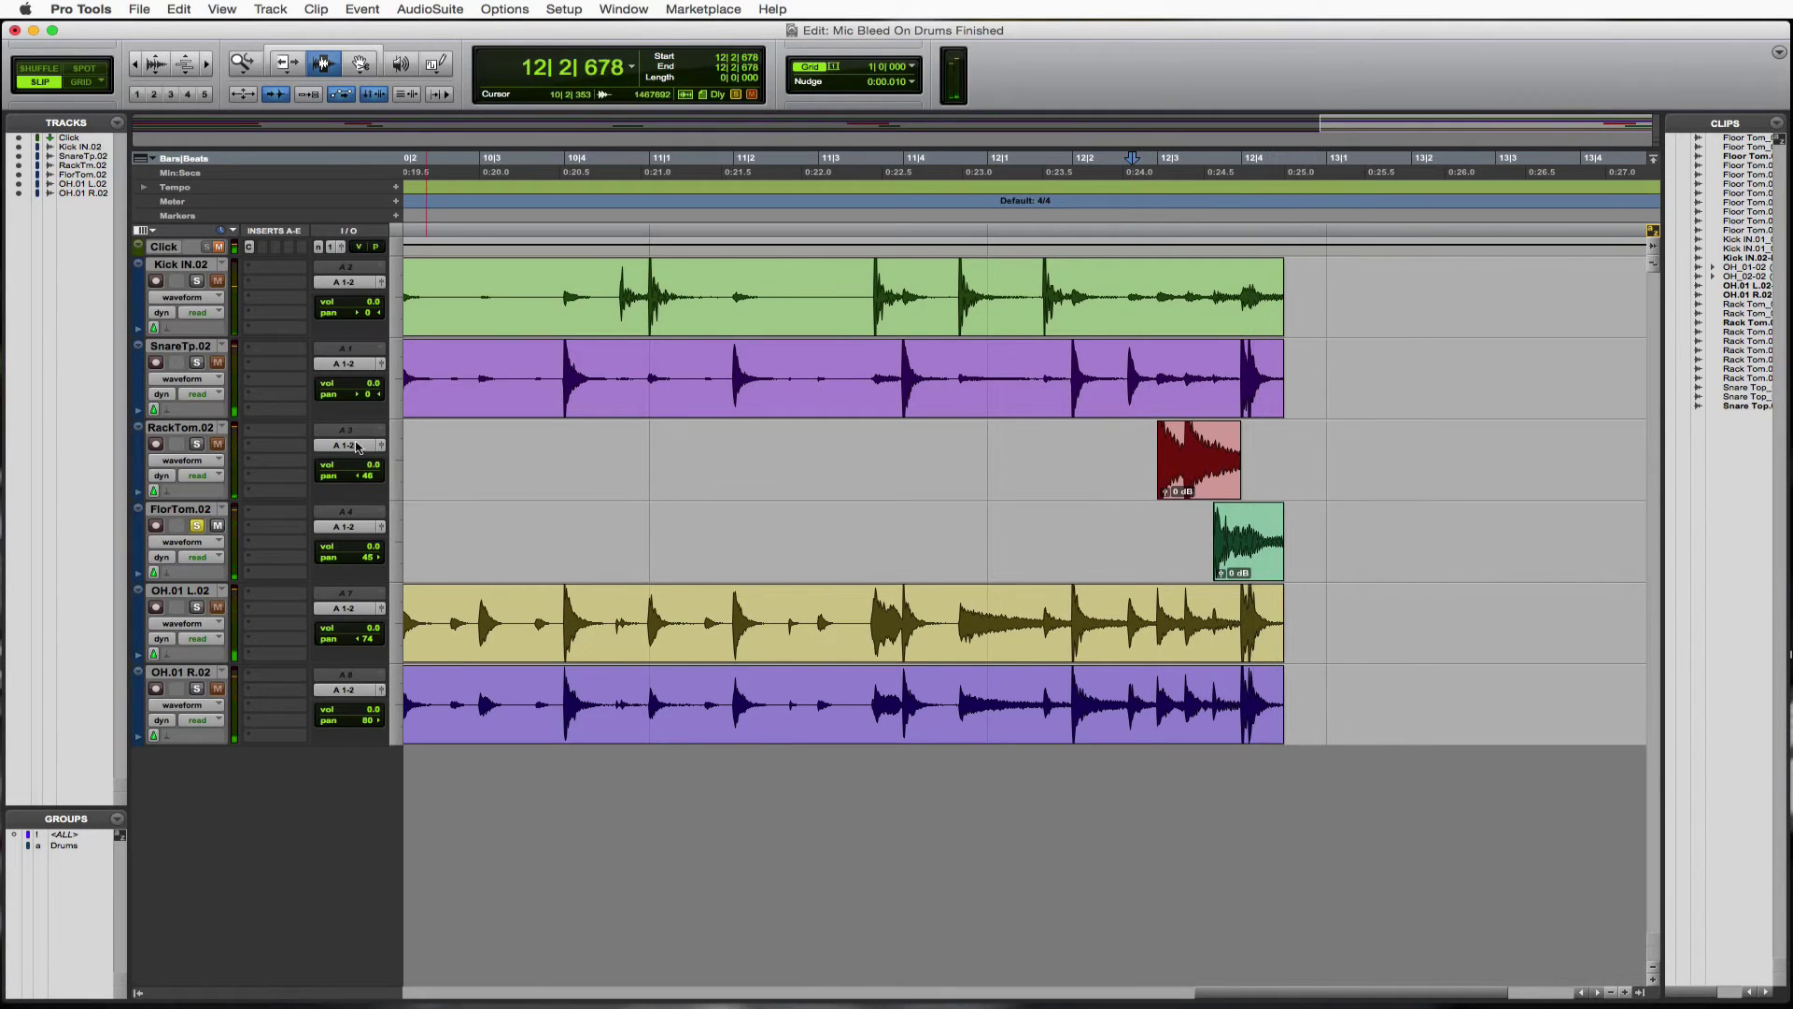
pyautogui.click(196, 527)
pyautogui.scroll(-2, 524, 490)
pyautogui.scroll(-1, 524, 490)
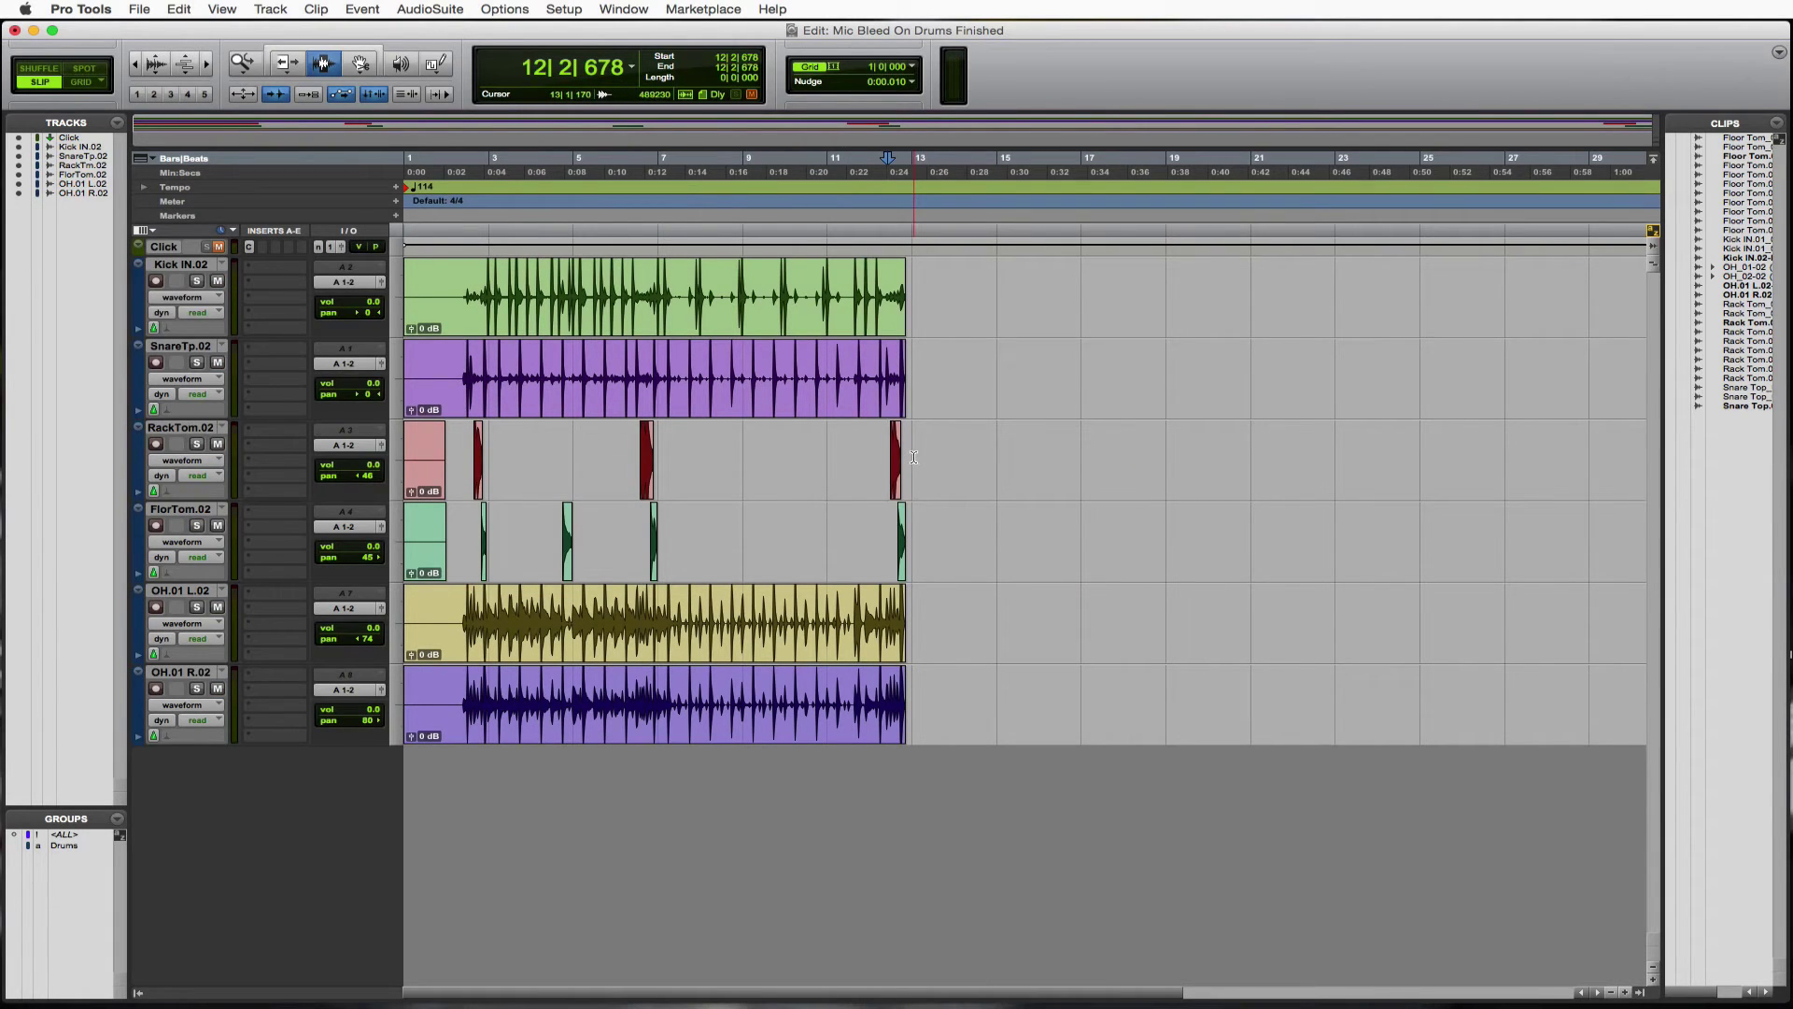
# Apply batch fades with Equal Power and Centered placement to all rack and floor tom hits from 2|2|198 to 13|2|650.
pyautogui.moveTo(927, 457); pyautogui.dragTo(457, 557)
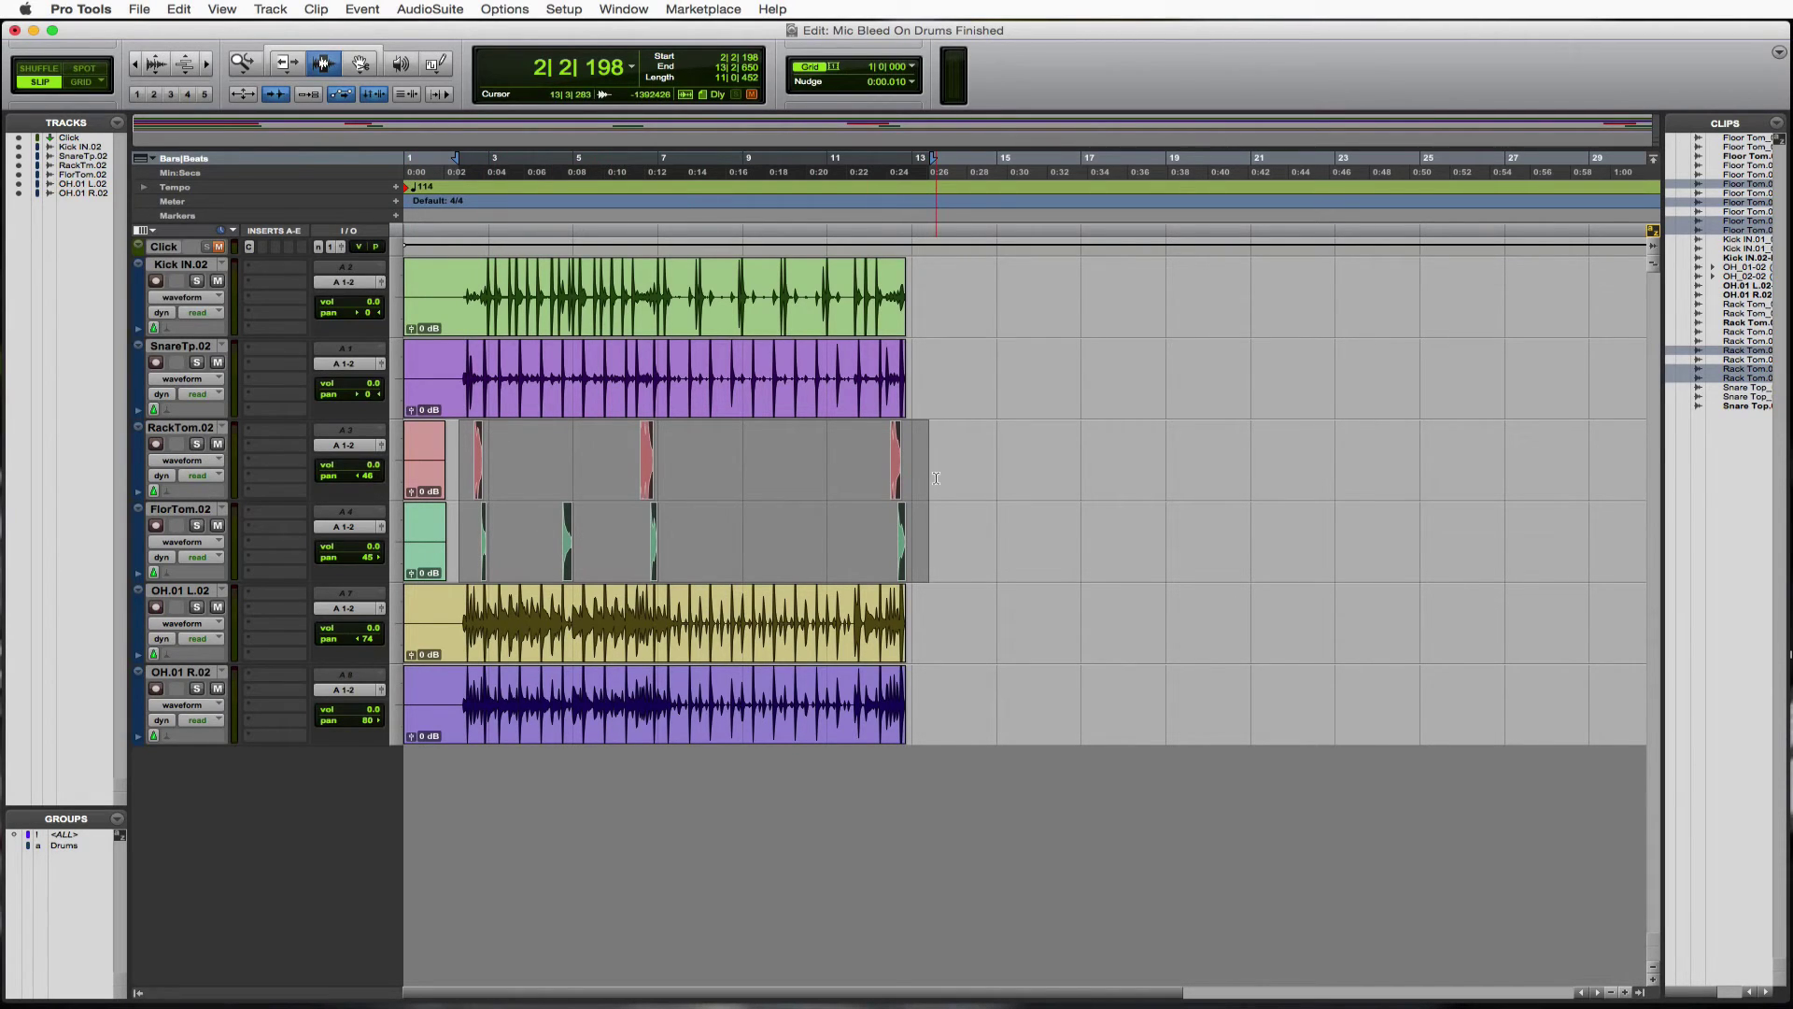
pyautogui.press('super+f')
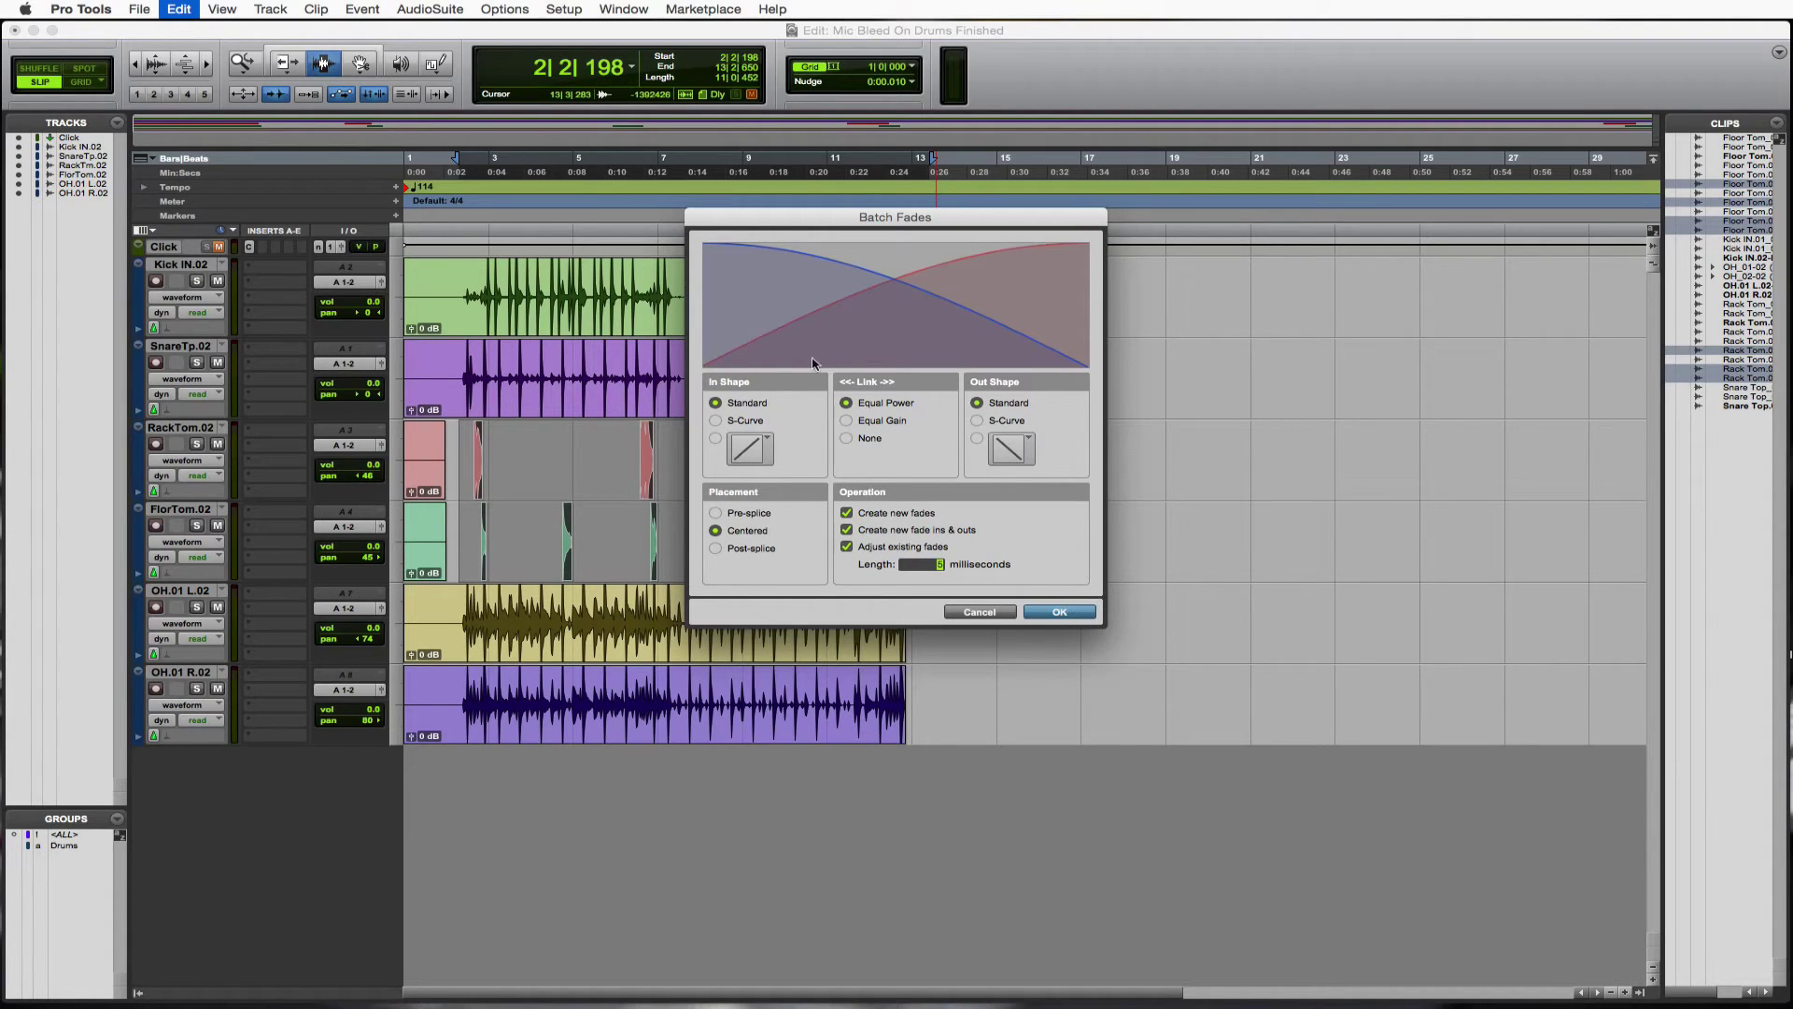
pyautogui.click(1061, 611)
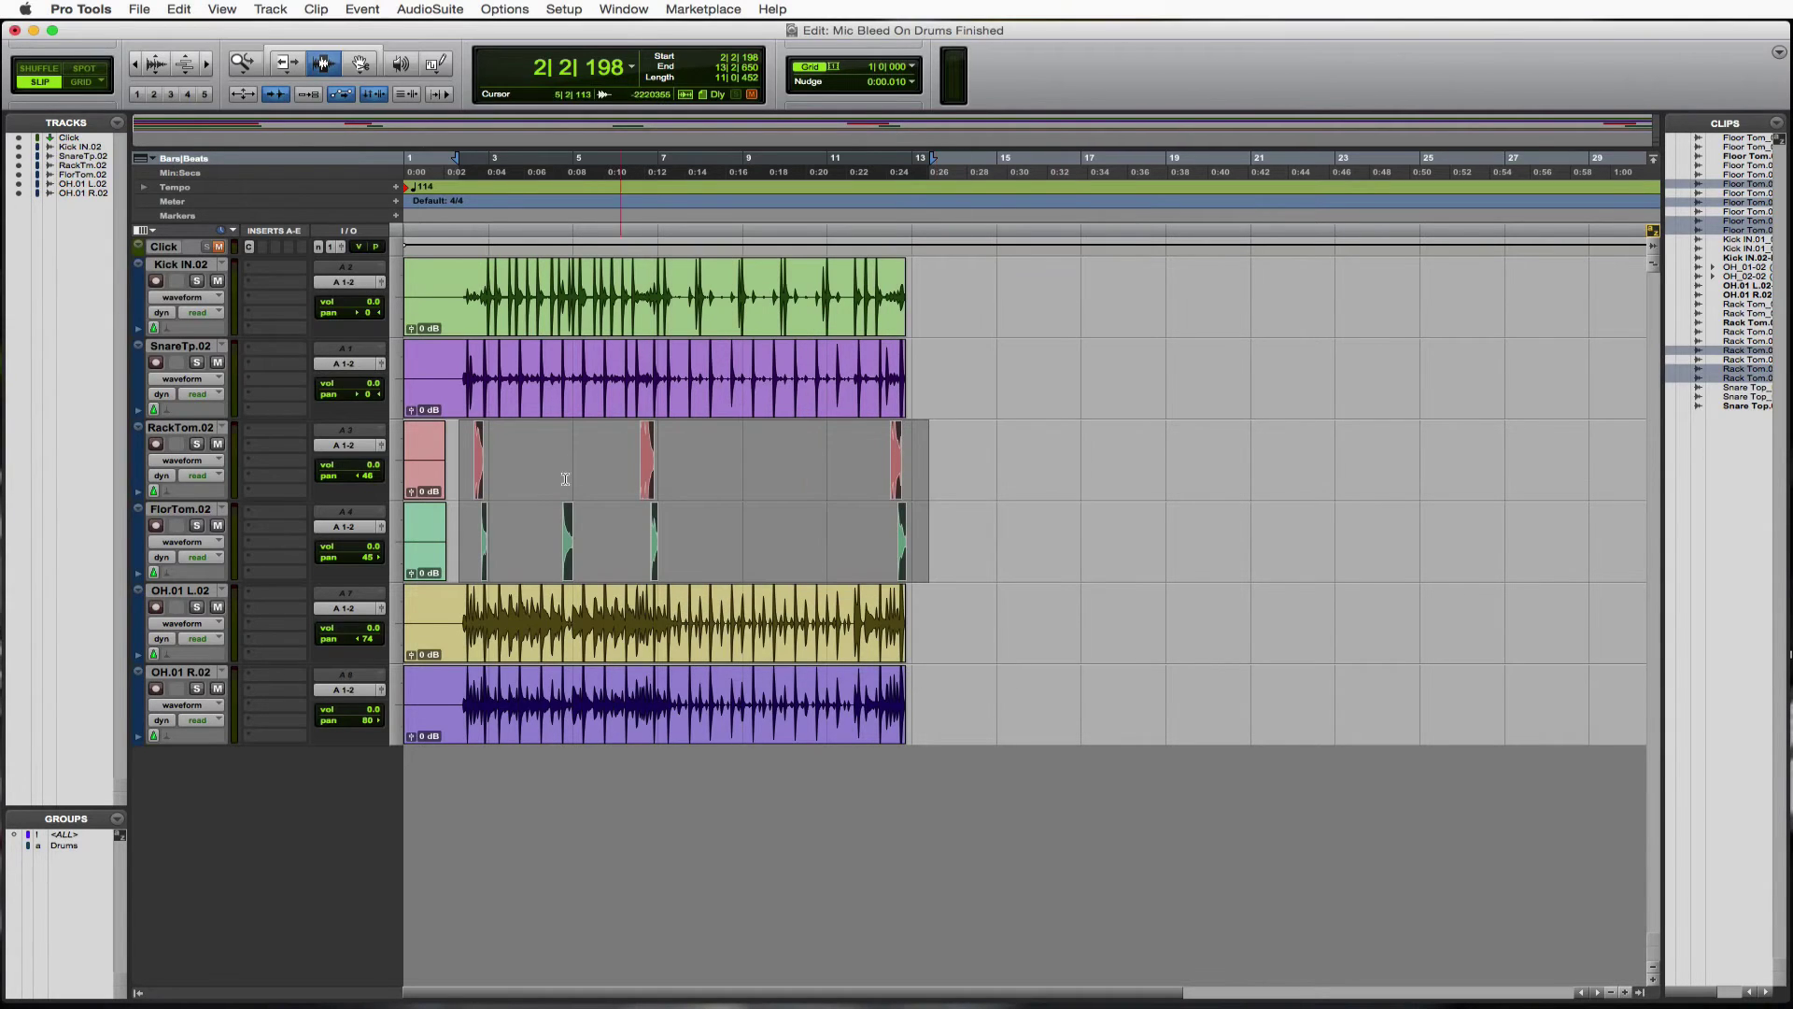
# Examine the short fade-in before the transient of the first rack tom clip in bar 2.
pyautogui.click(476, 470)
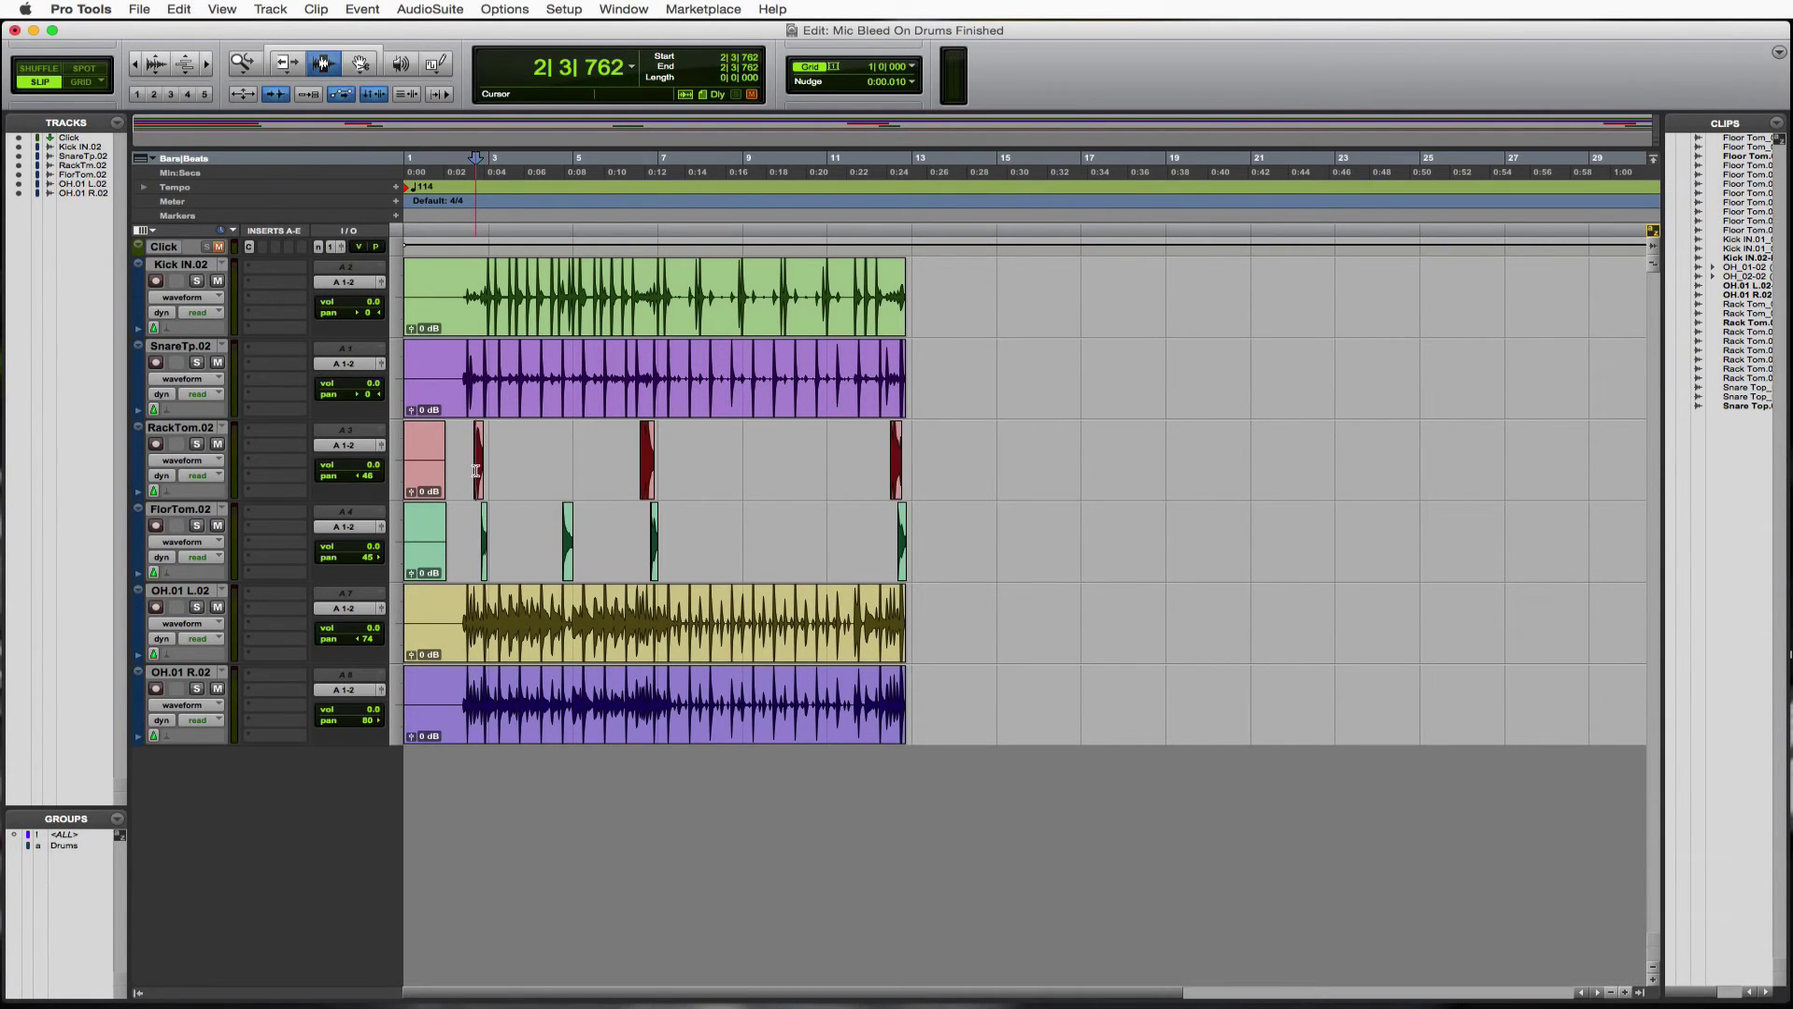
pyautogui.press('super+bracketright')
pyautogui.press('super+bracketright')
pyautogui.press('super+bracketright')
pyautogui.press('super+bracketright')
pyautogui.press('super+bracketright')
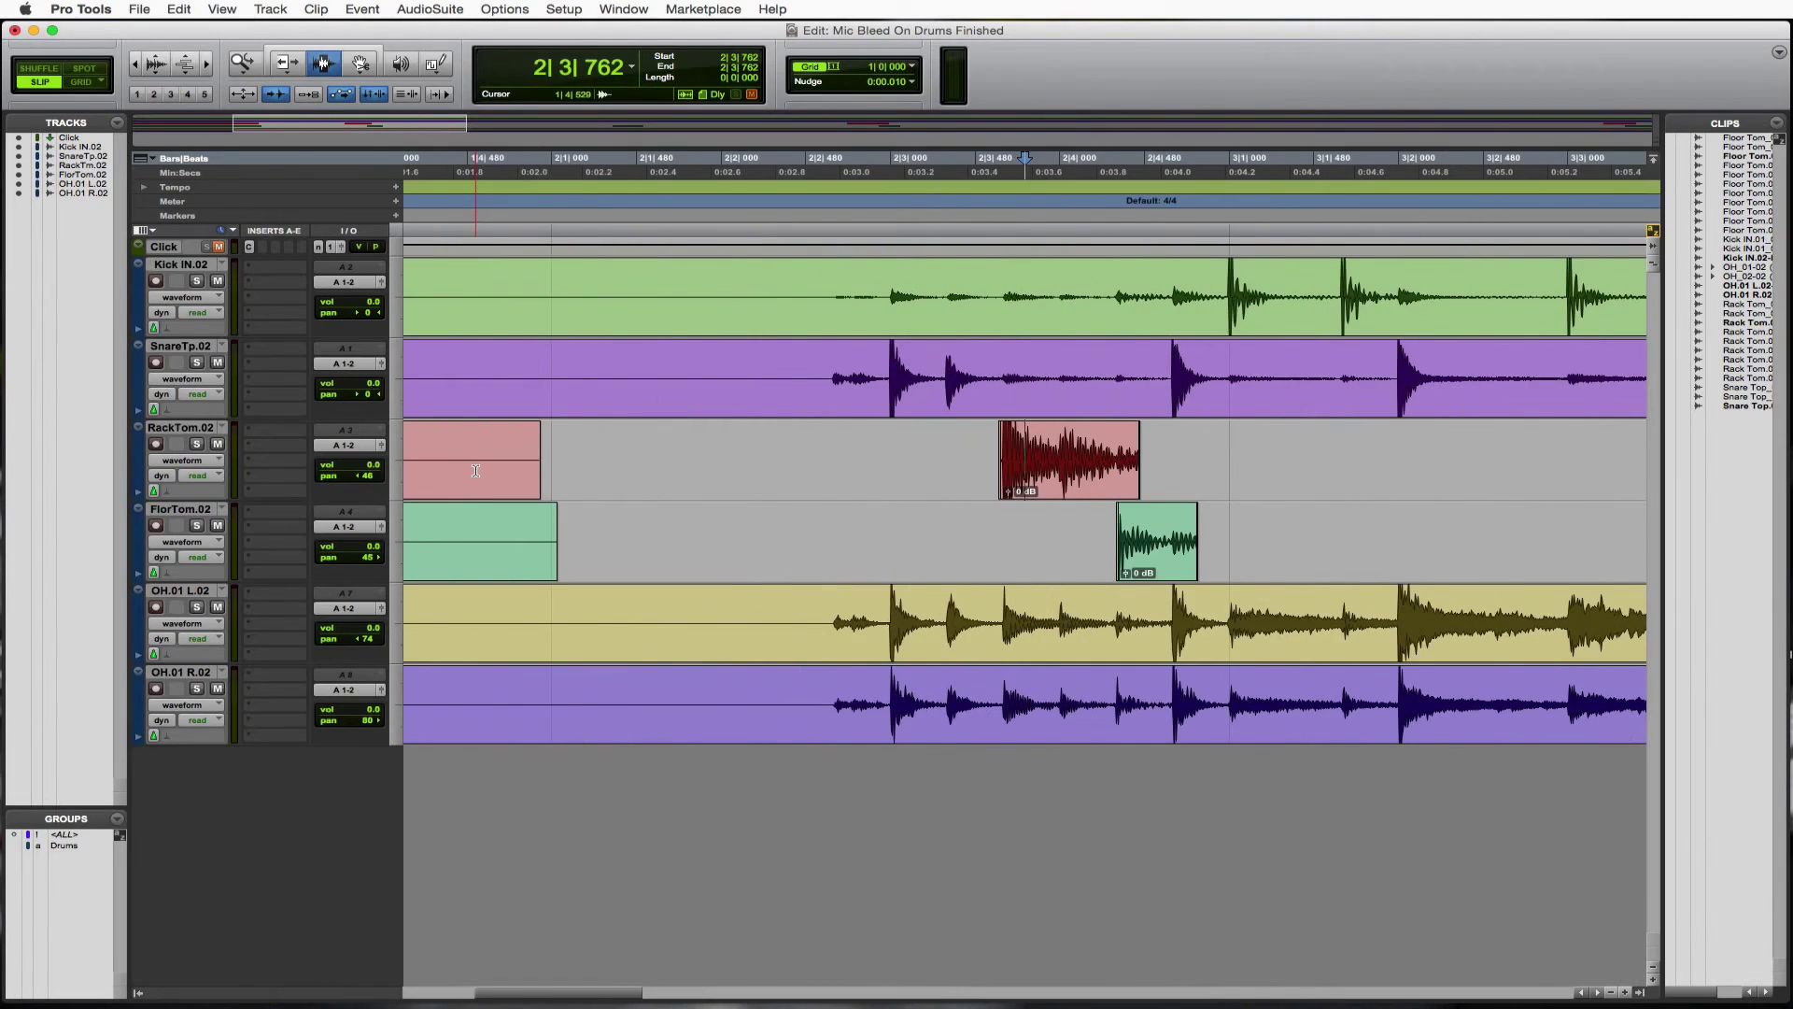
pyautogui.click(986, 450)
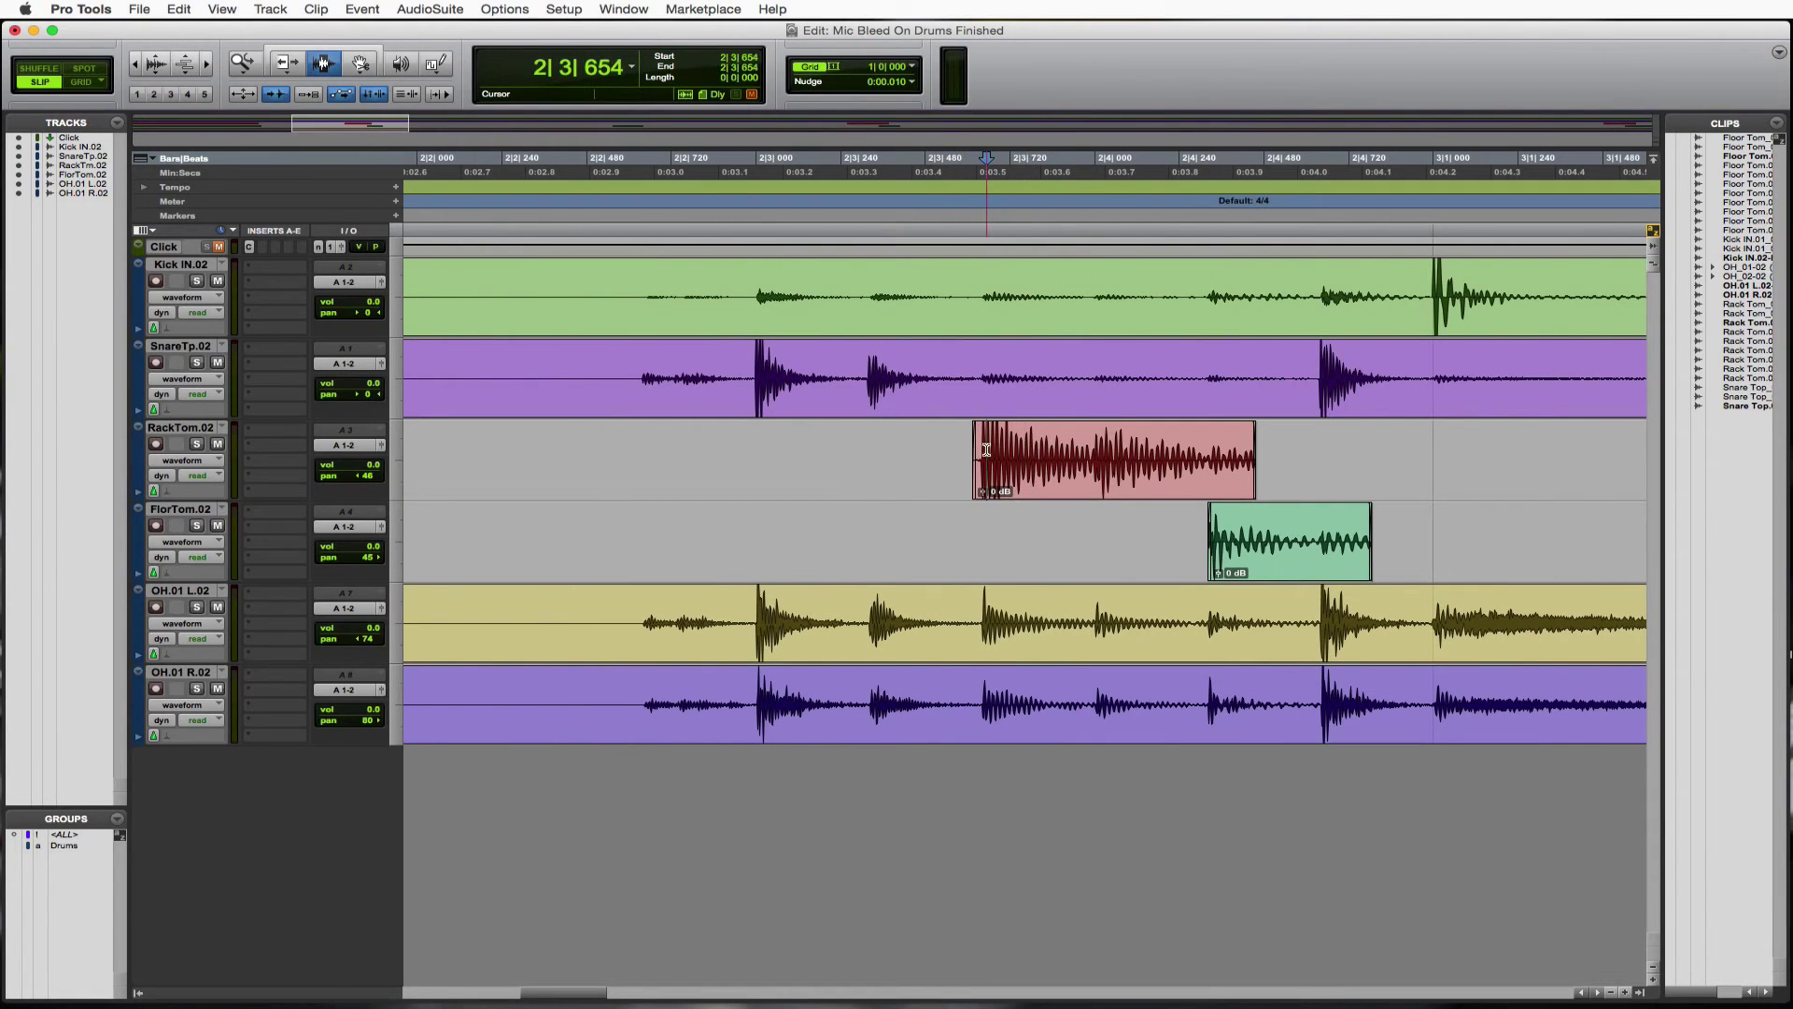
pyautogui.press('super+bracketright')
pyautogui.press('super+bracketright')
pyautogui.press('super+bracketright')
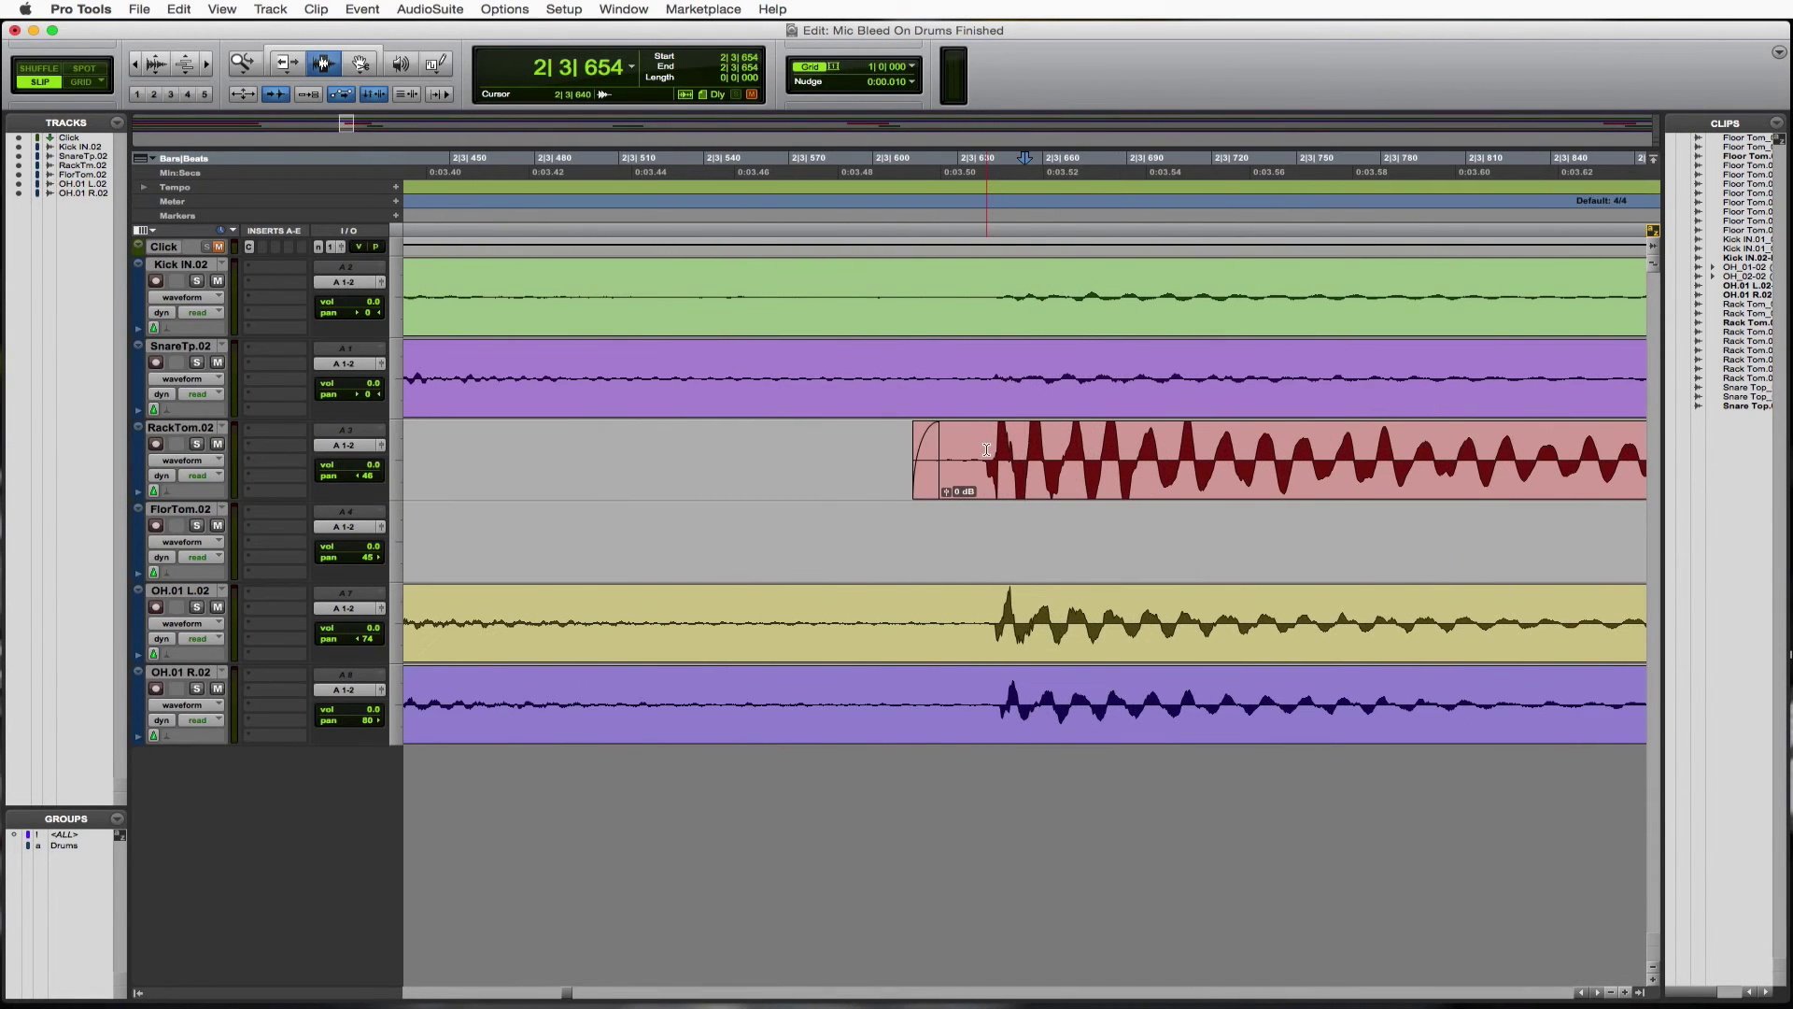
pyautogui.press('super+bracketleft')
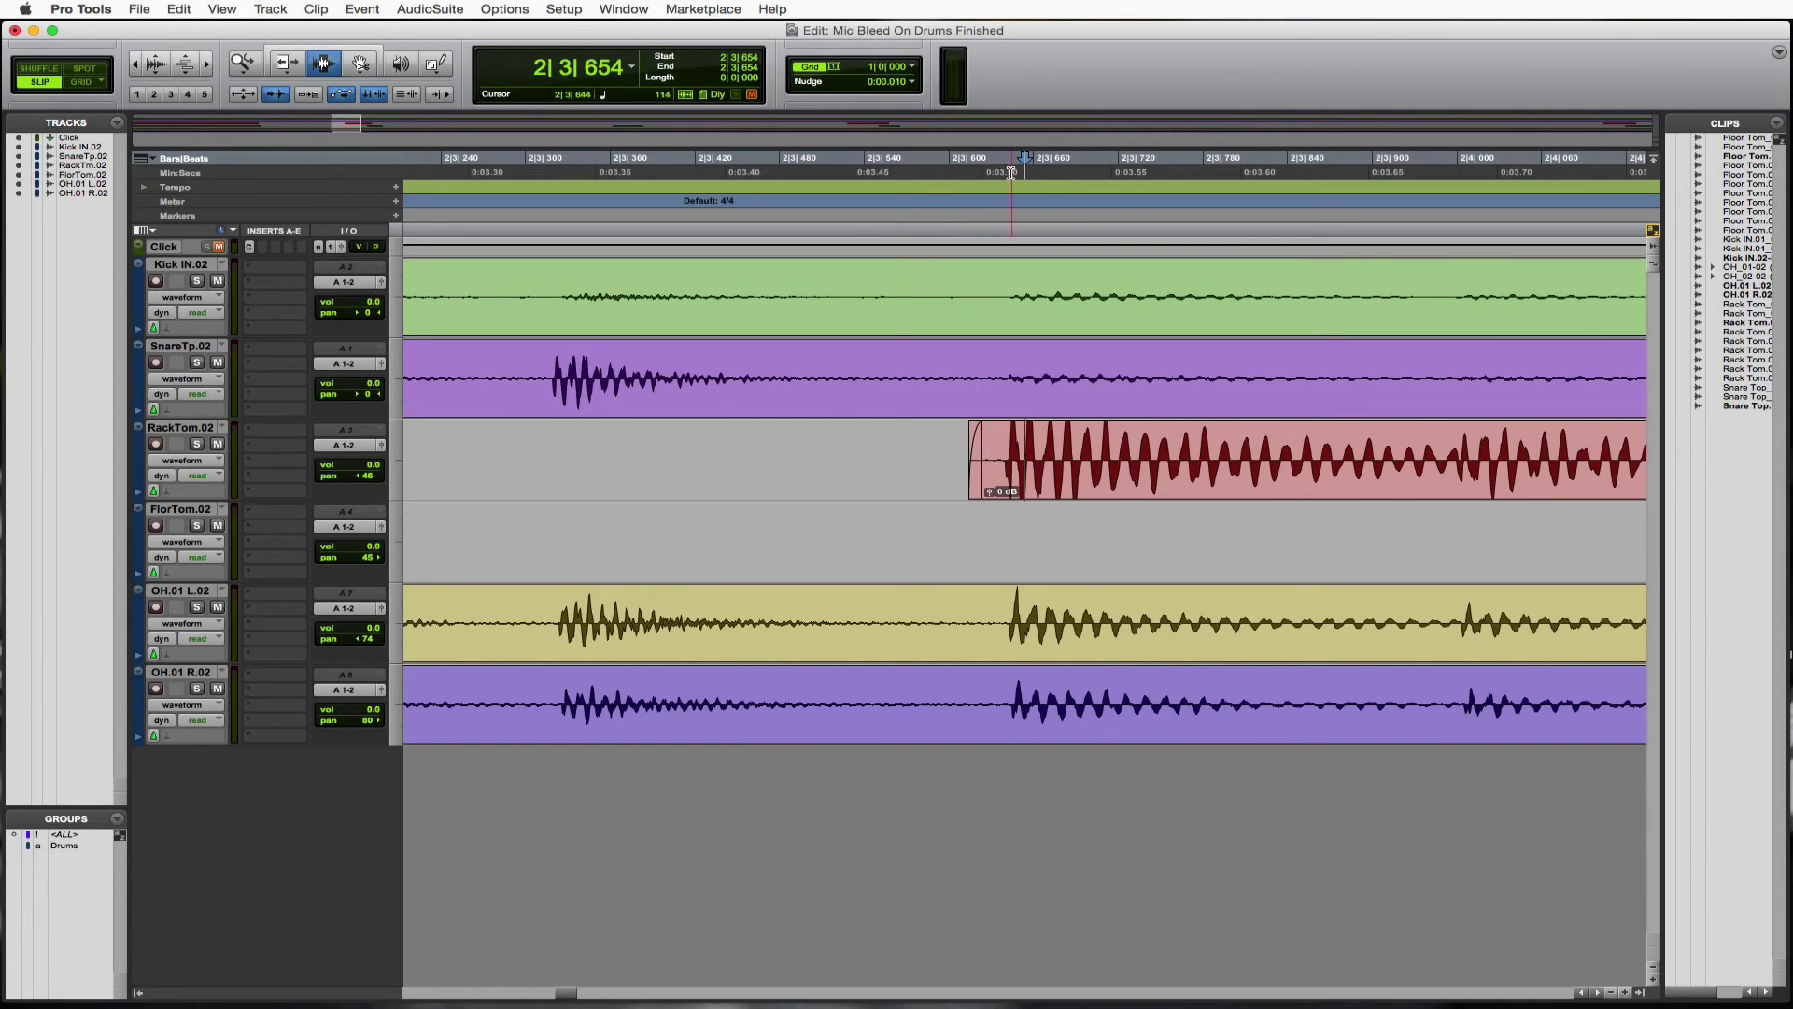
pyautogui.press('super+bracketleft')
pyautogui.press('super+bracketleft')
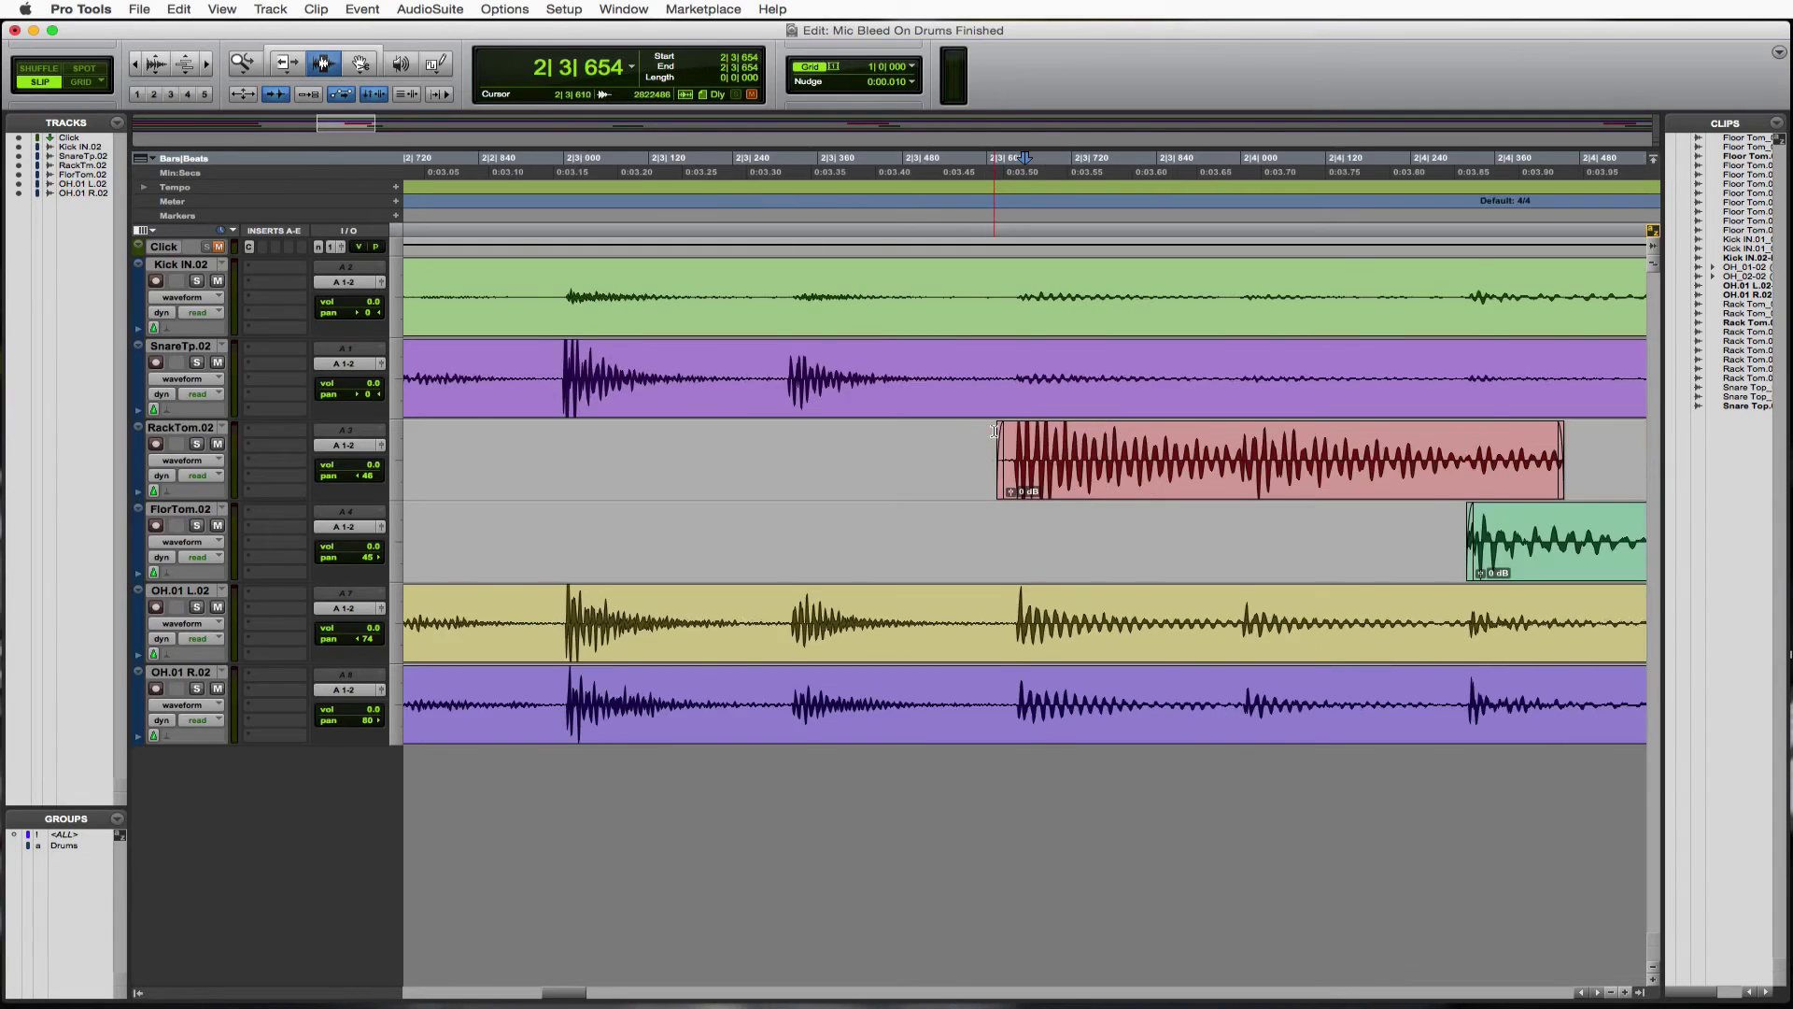
pyautogui.press('super+bracketleft')
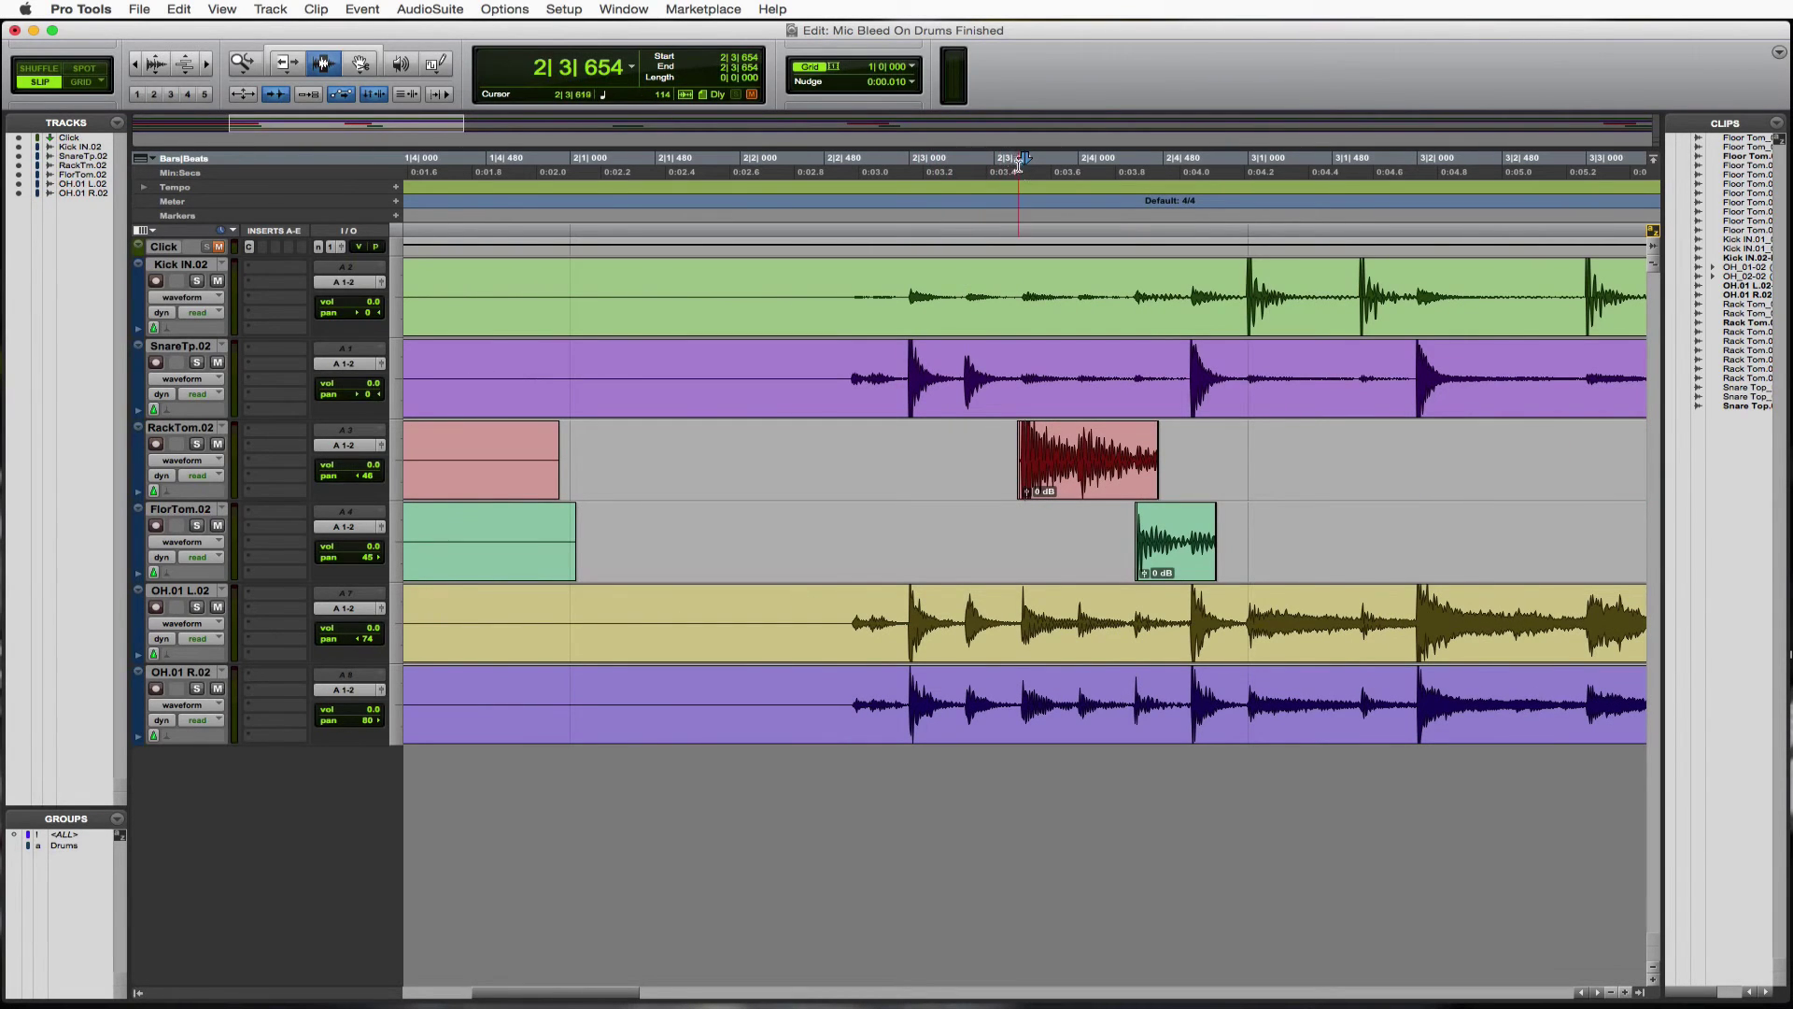
# Examine the edge fades on the first floor tom clip around 2|4|311.
pyautogui.click(1006, 471)
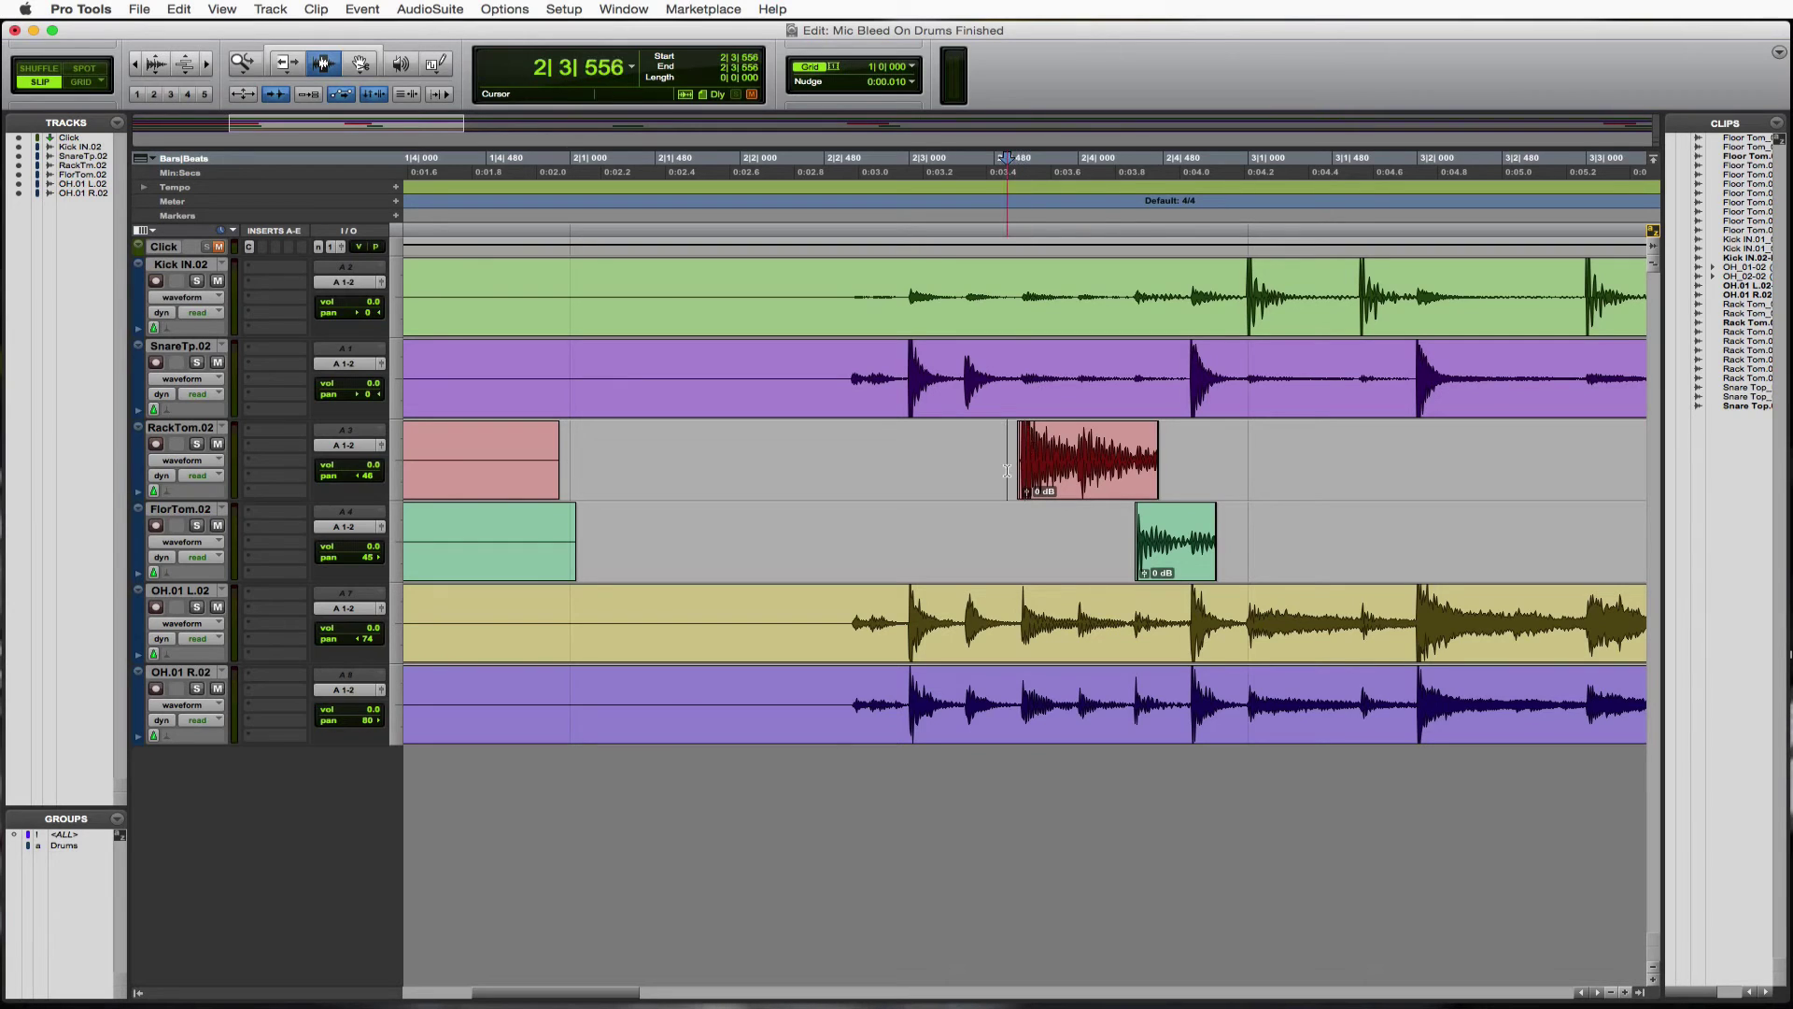
pyautogui.click(1133, 549)
pyautogui.press('super+bracketright')
pyautogui.press('super+bracketright')
pyautogui.press('super+bracketright')
pyautogui.press('super+bracketright')
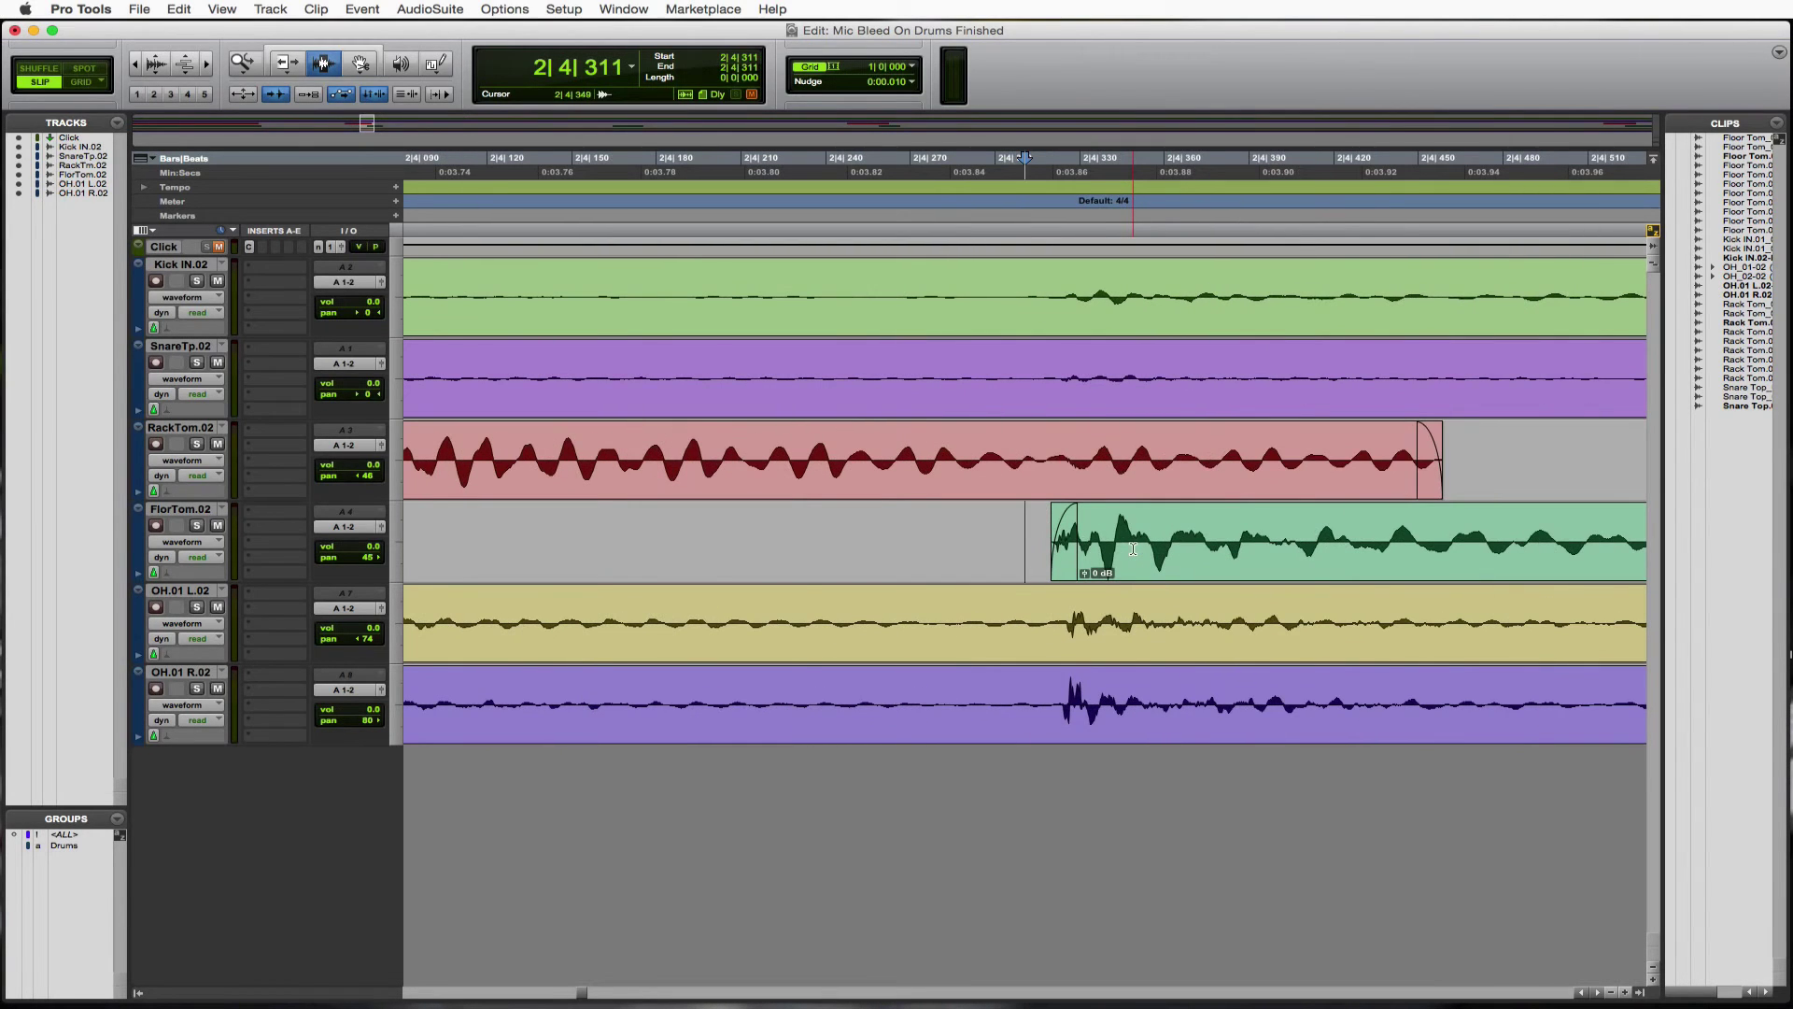
pyautogui.press('super+bracketleft')
pyautogui.press('super+bracketleft')
pyautogui.press('super+bracketleft')
pyautogui.press('super+bracketleft')
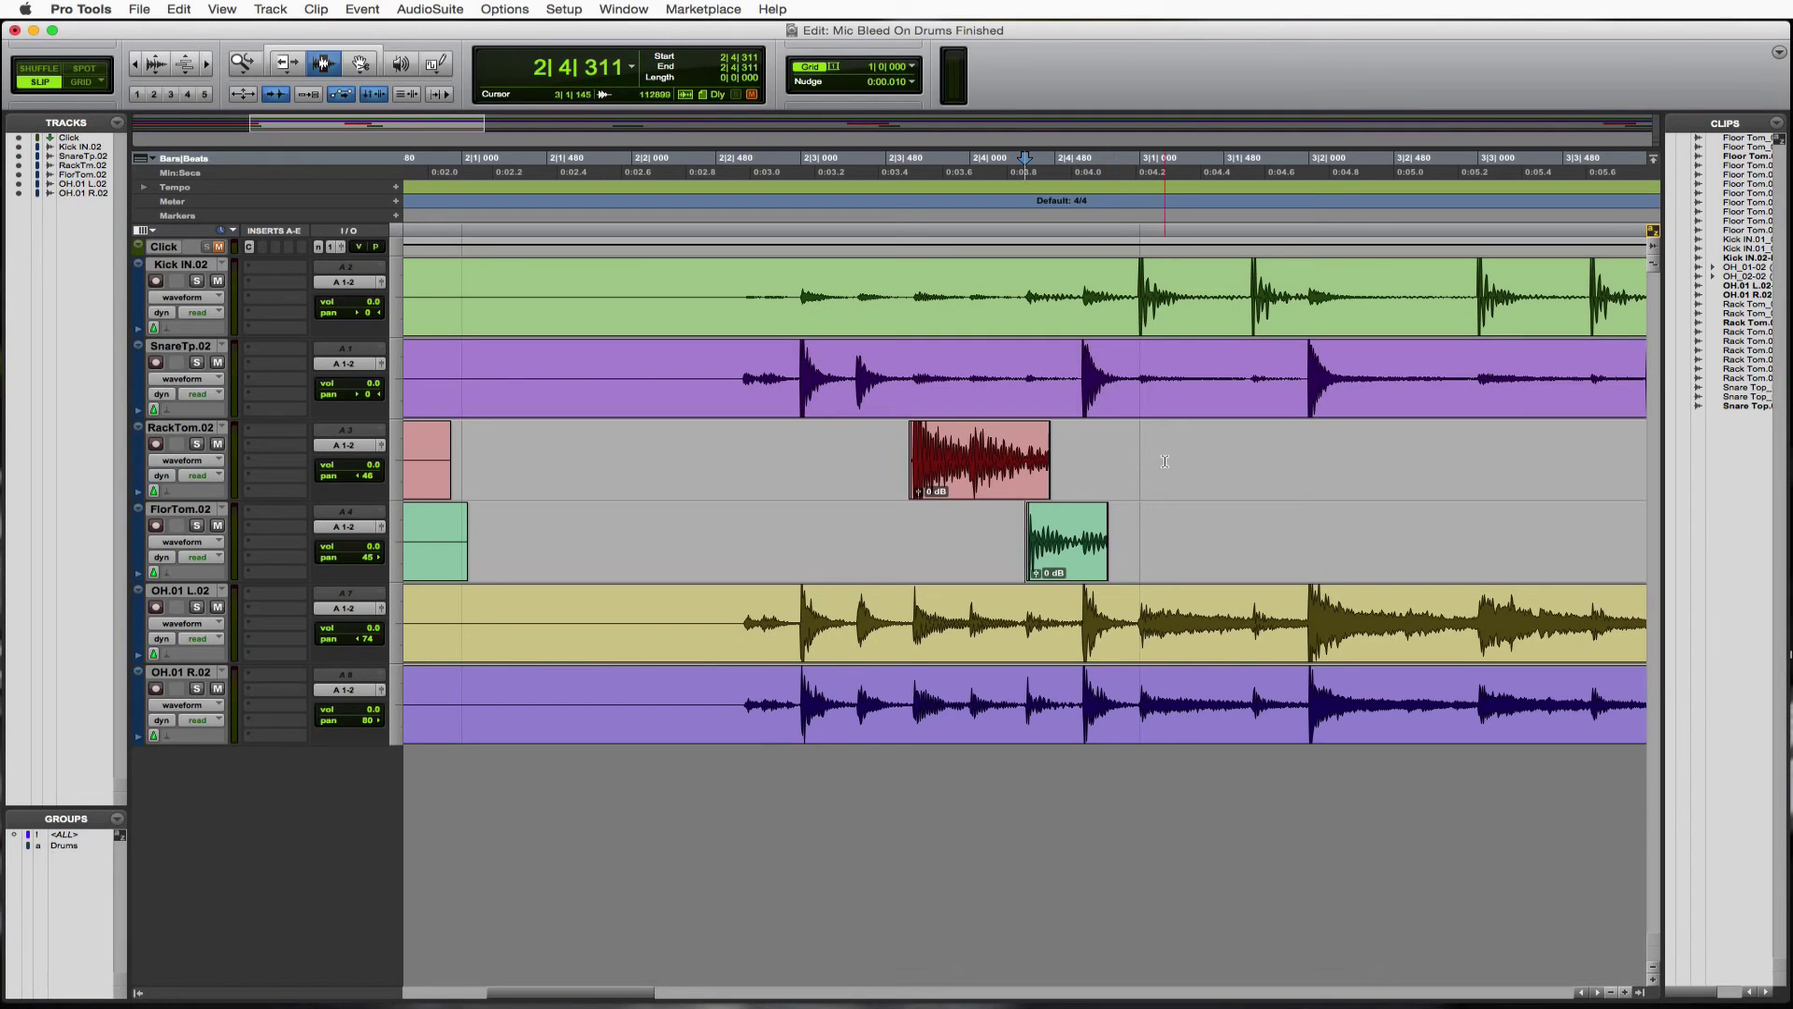
# Fade out the first rack tom clip from 2|4|131 to its end with an Equal Gain slope and the gently concave preset curve.
pyautogui.moveTo(1164, 465); pyautogui.dragTo(993, 469)
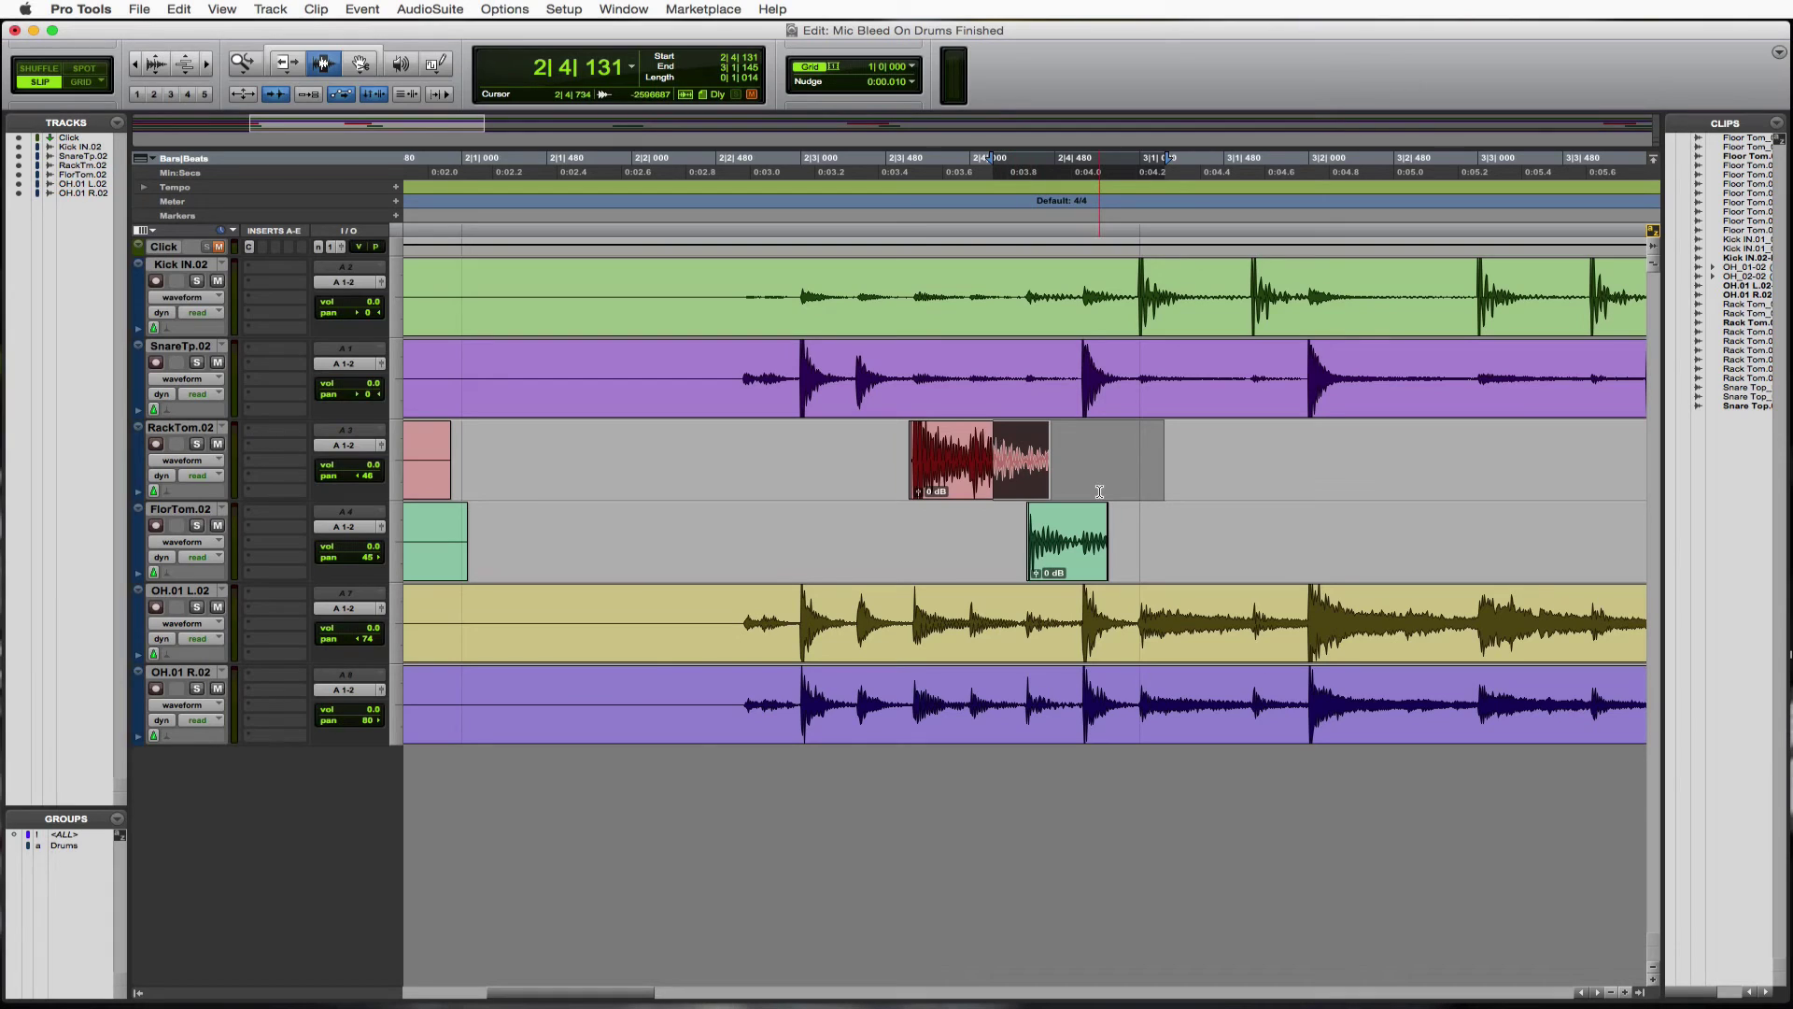
pyautogui.press('super+f')
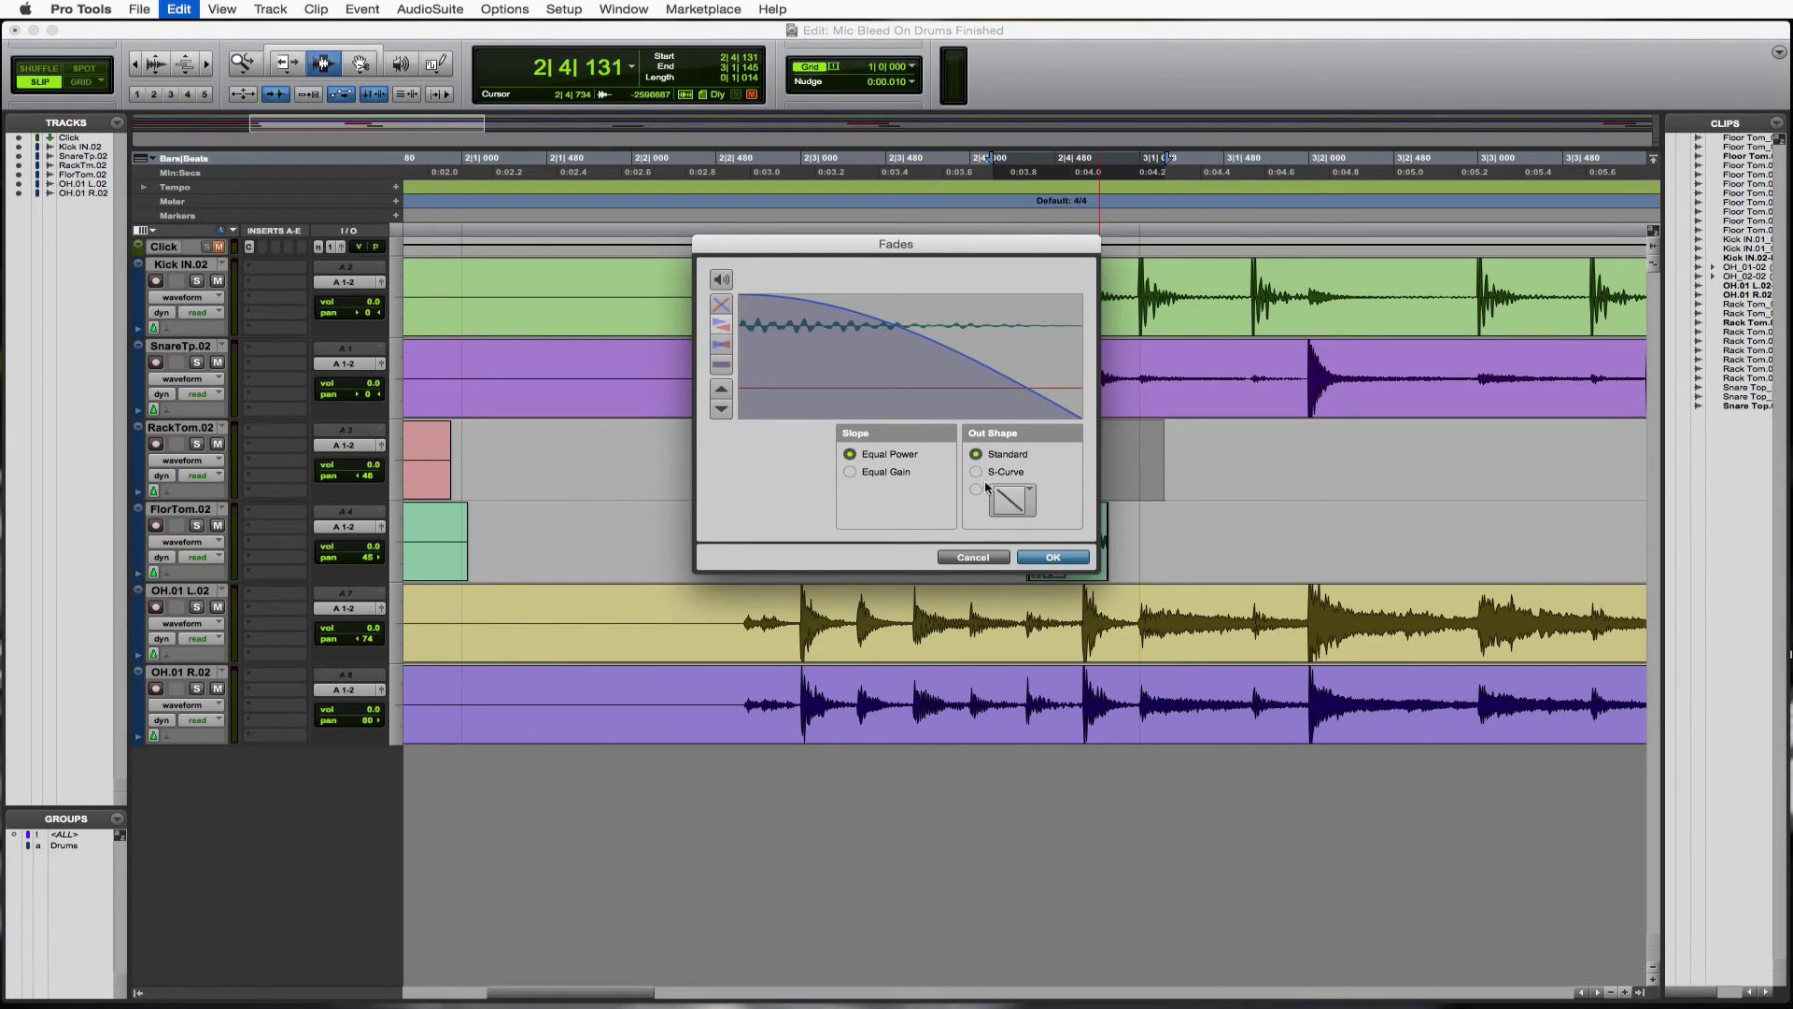
pyautogui.click(977, 491)
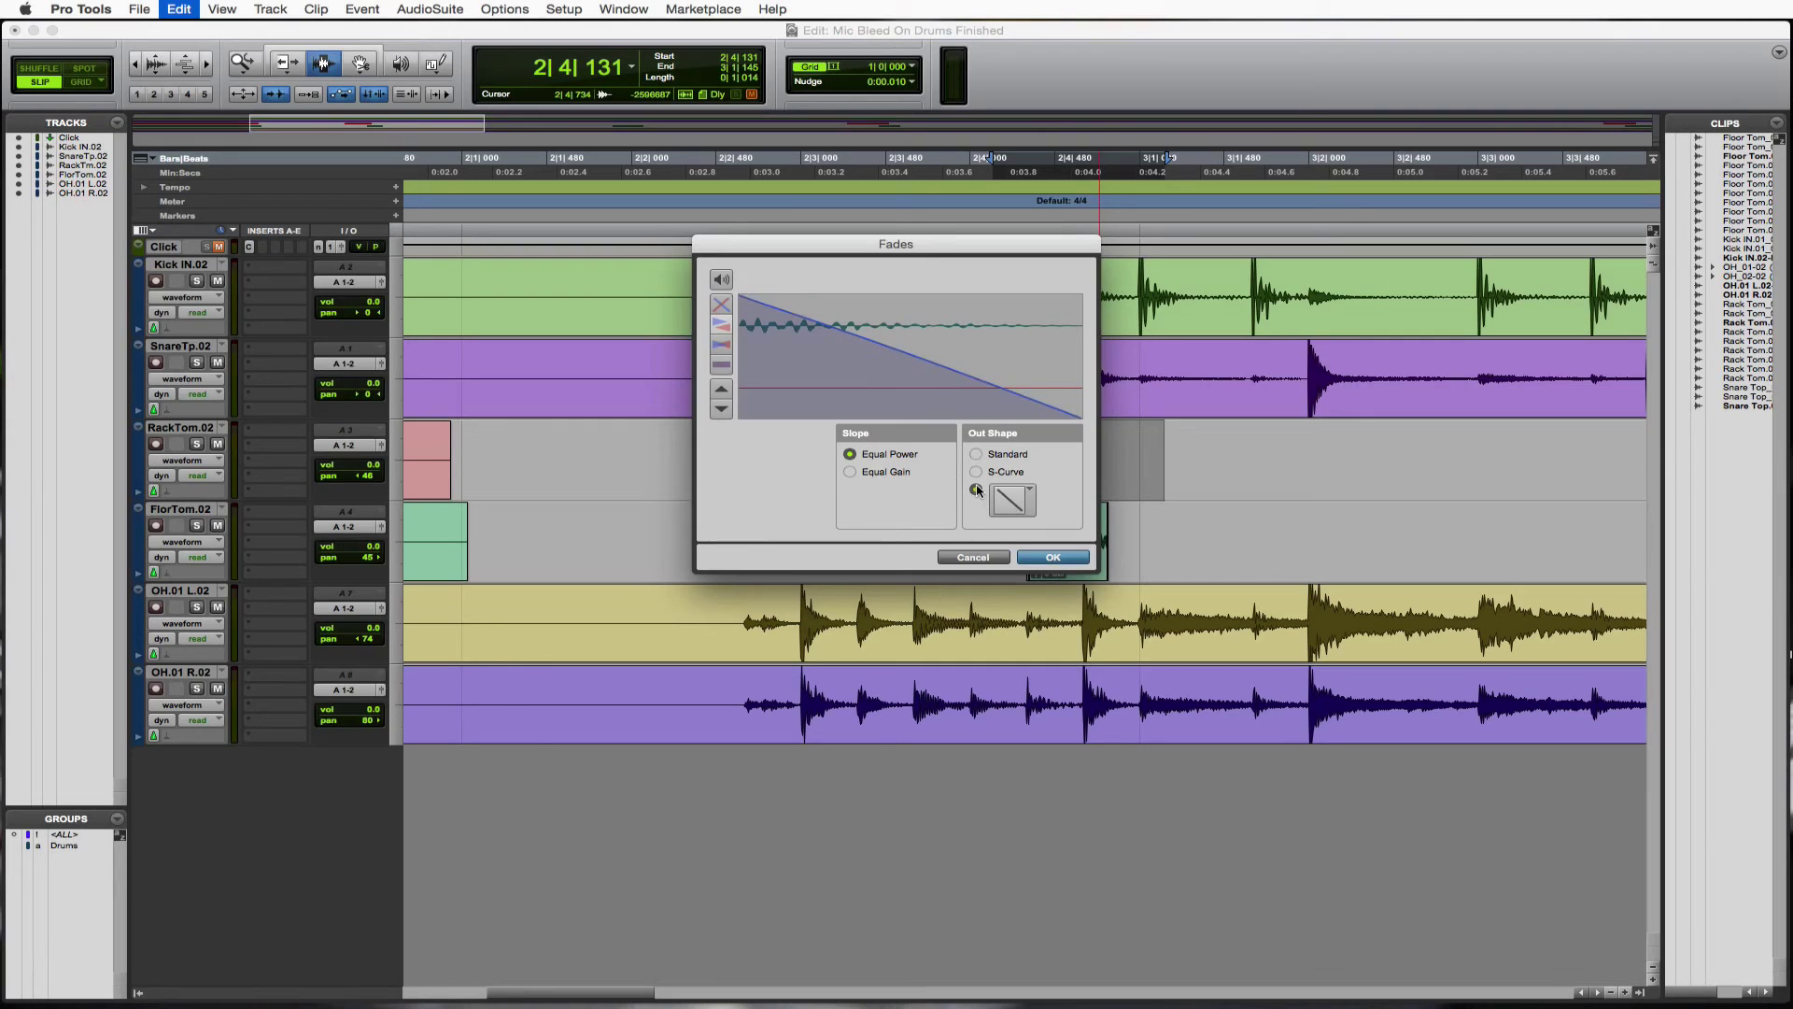
pyautogui.click(1026, 510)
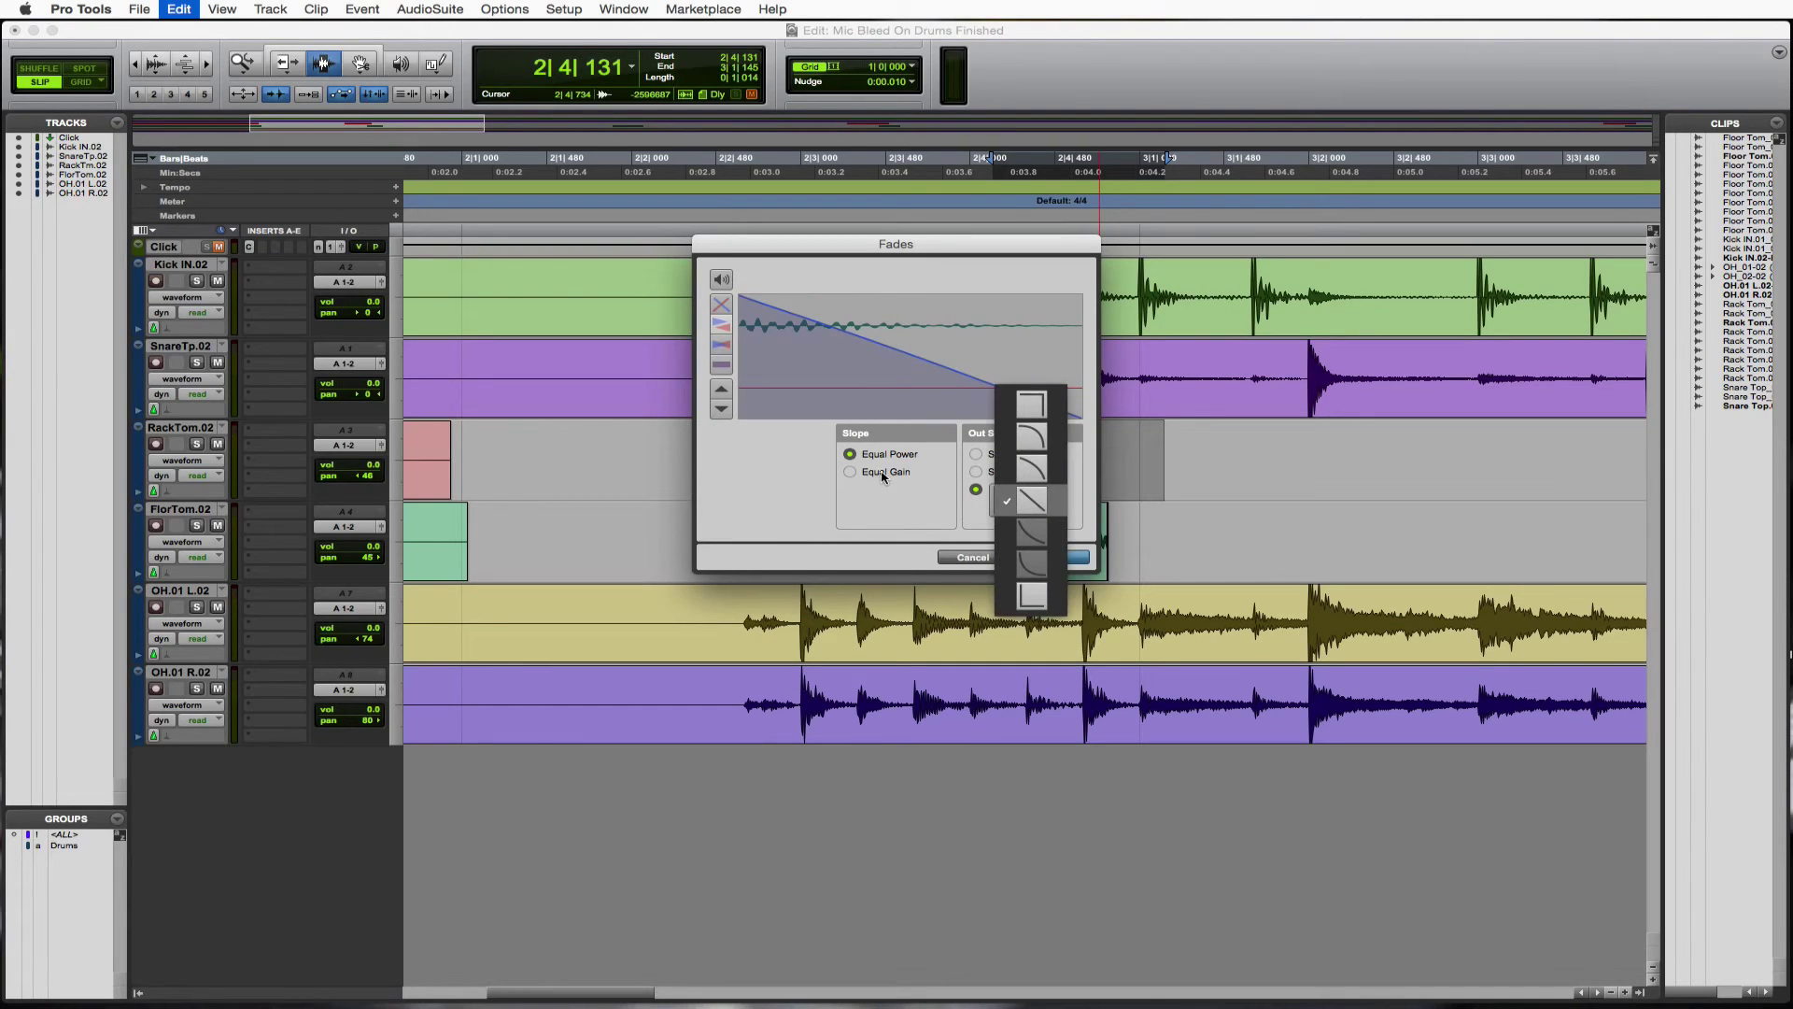
pyautogui.click(921, 500)
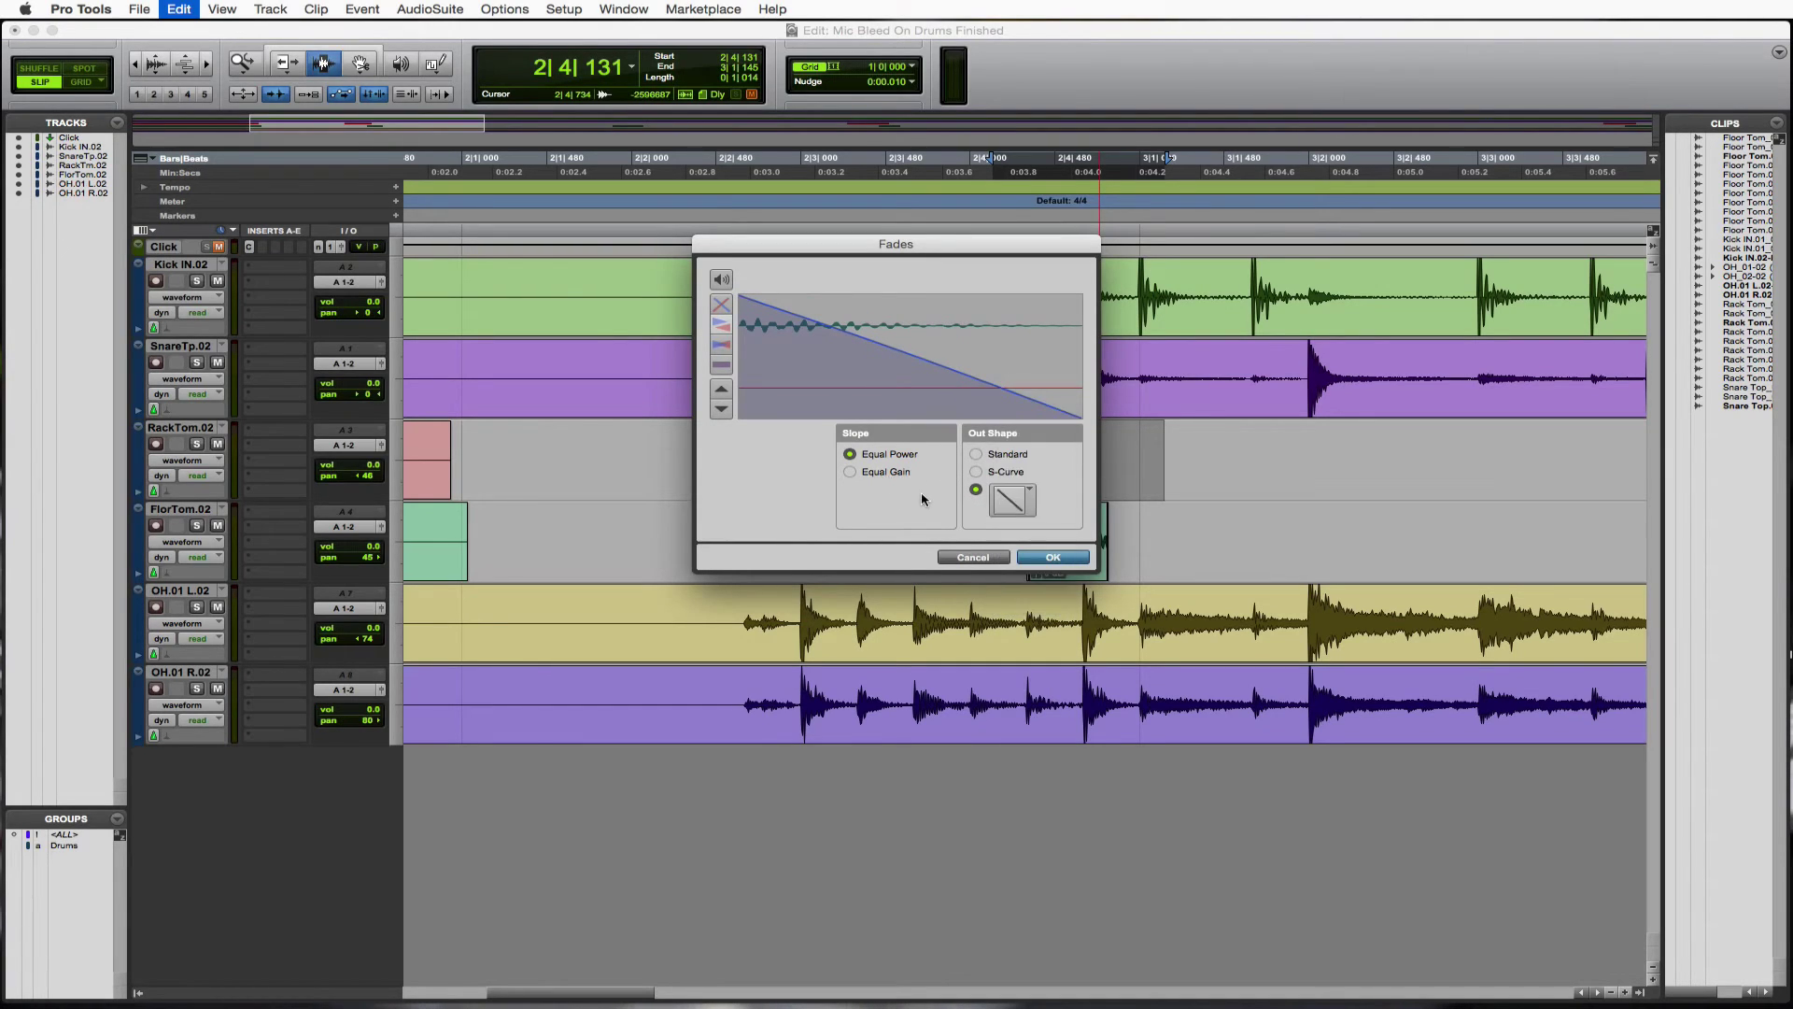
pyautogui.click(851, 473)
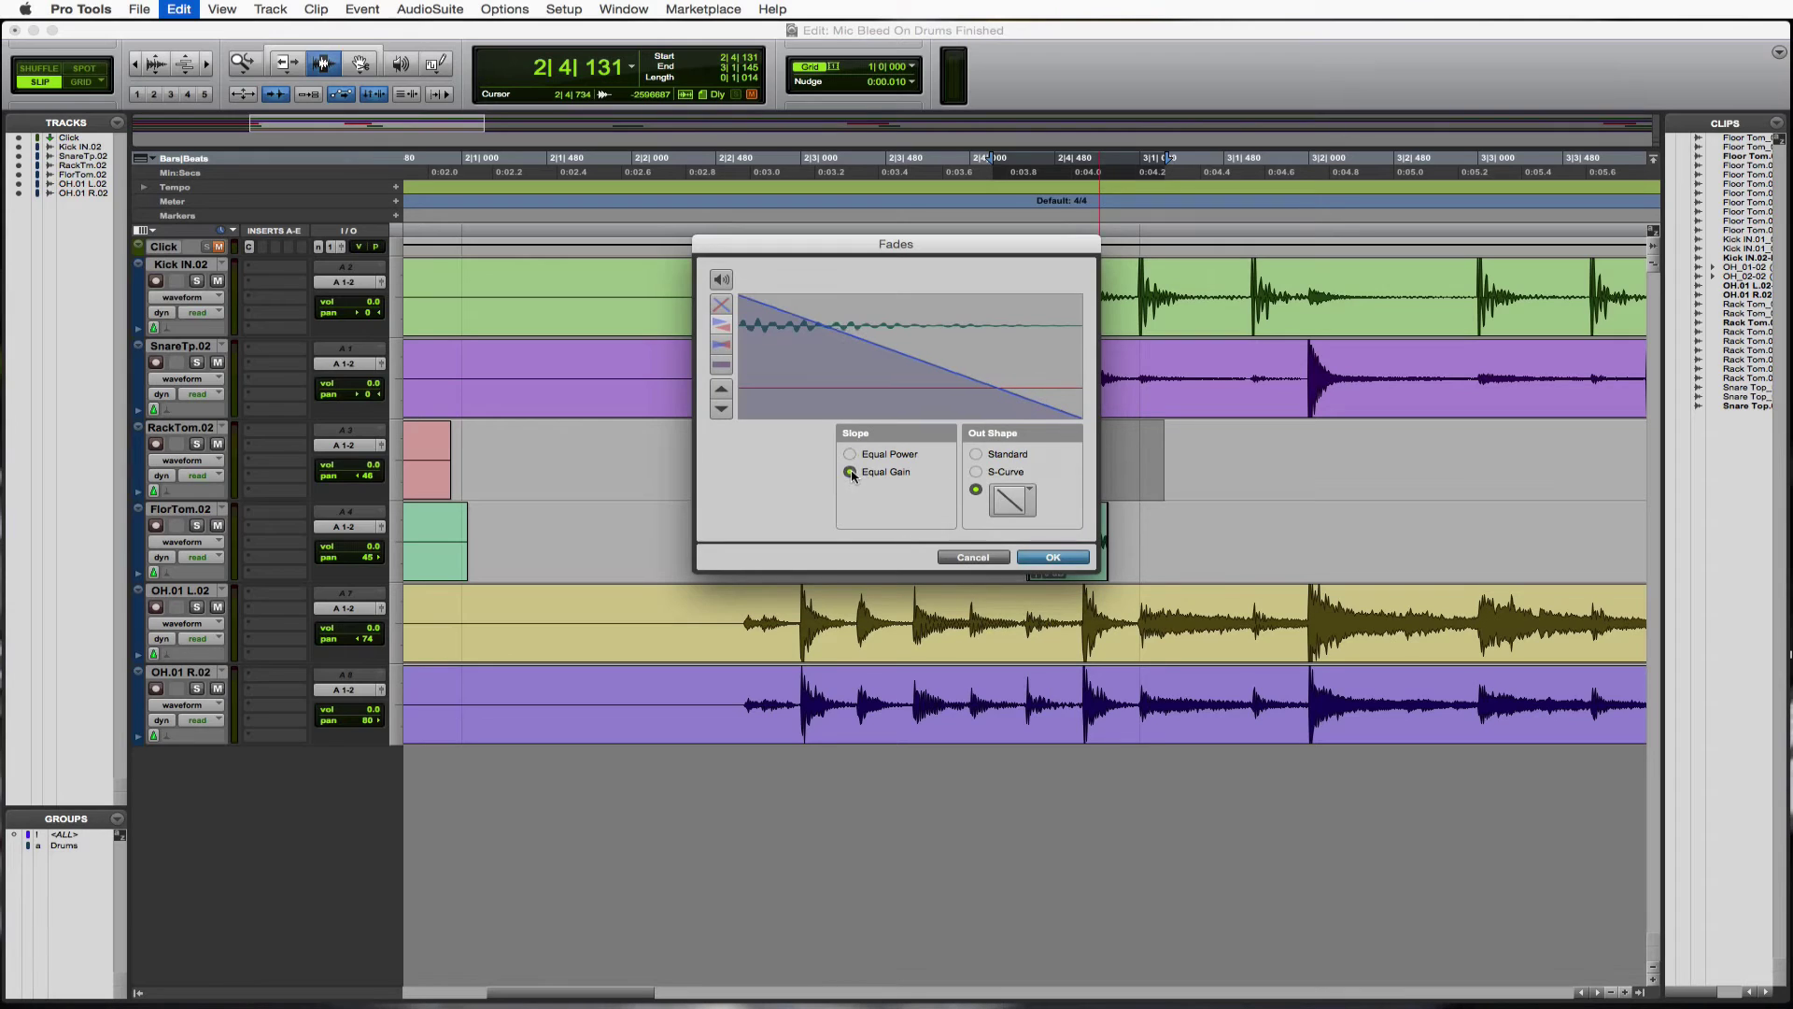
pyautogui.click(1024, 494)
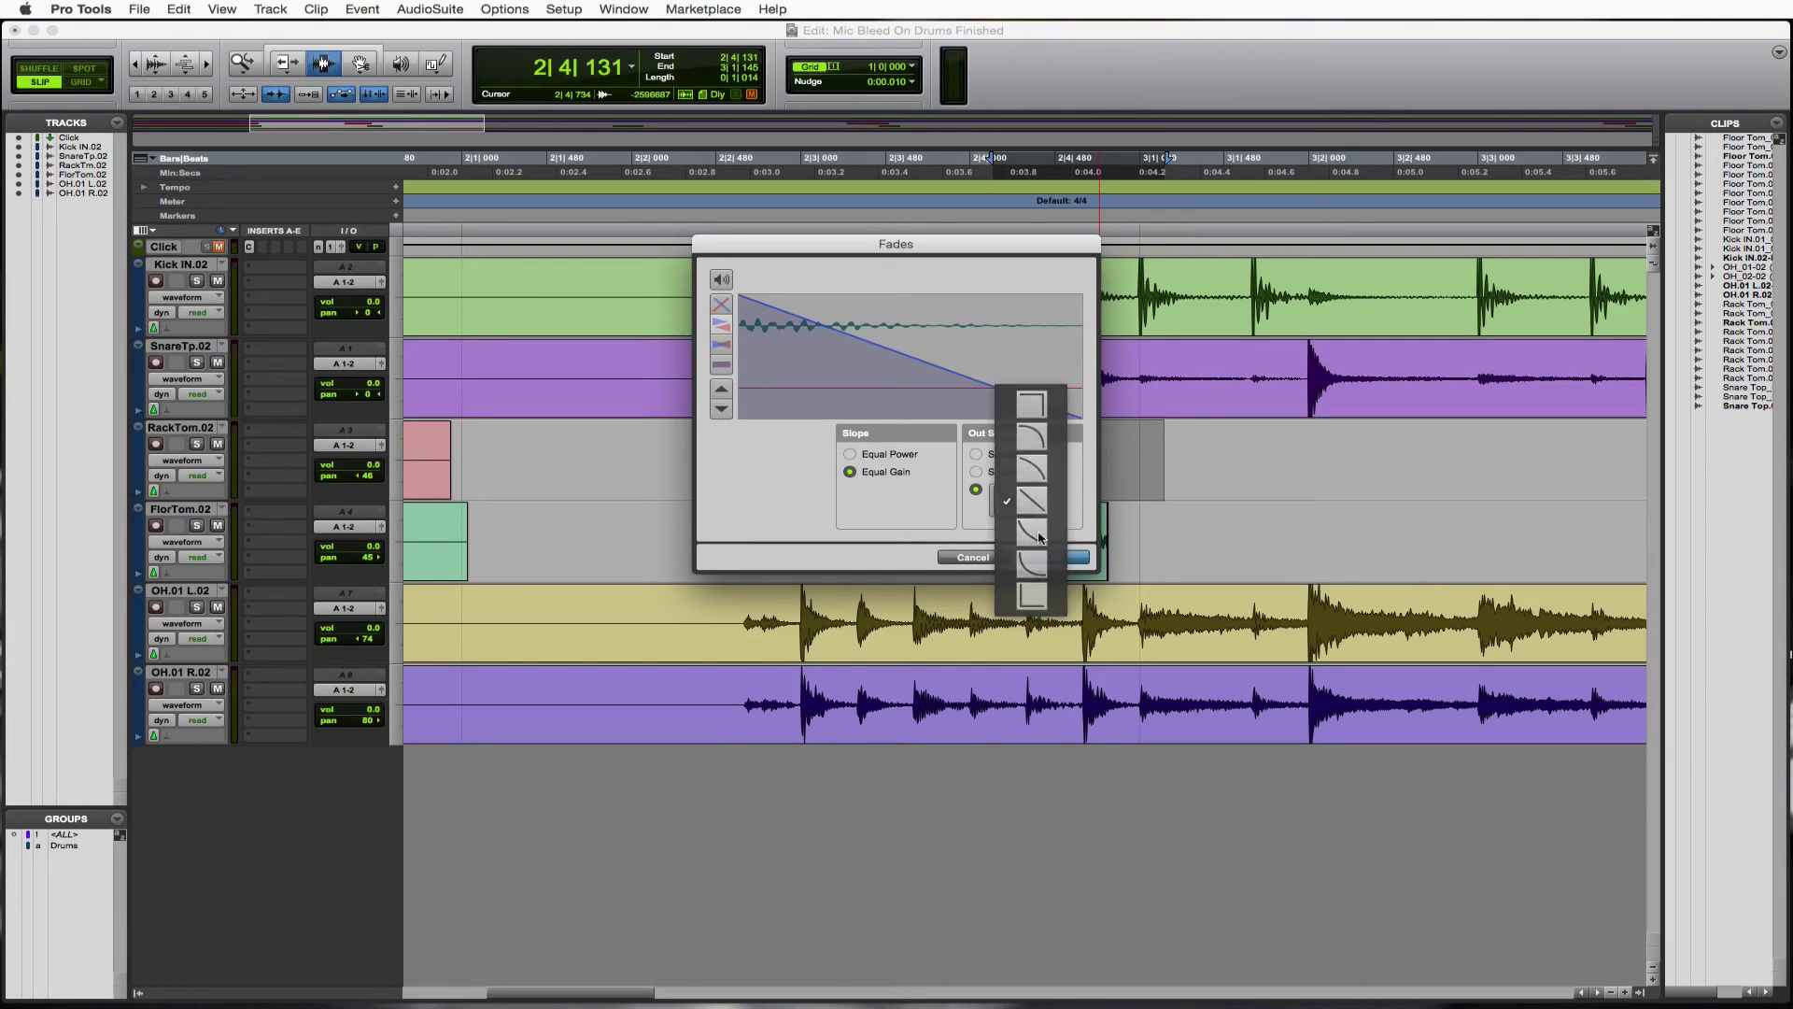
pyautogui.click(1040, 537)
pyautogui.click(1052, 558)
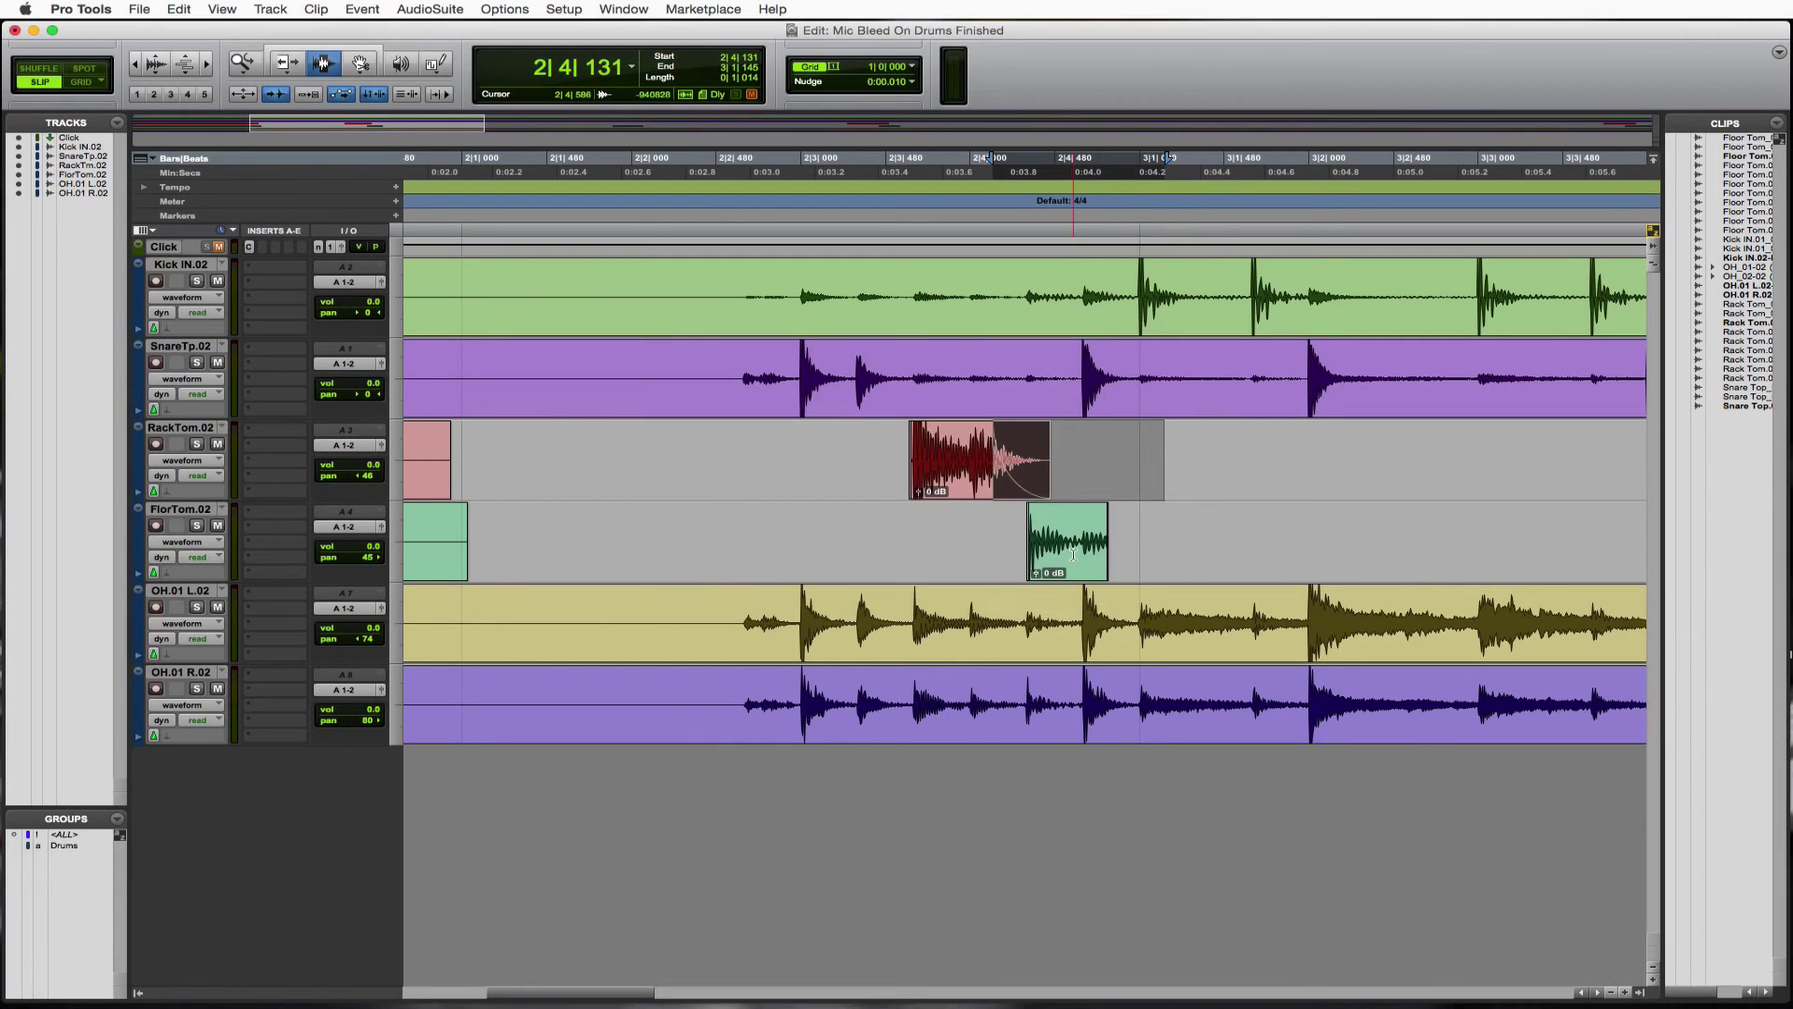
# Solo the RackTom.02 and FlorTom.02 tracks and audition the first tom fill from 2|3|524.
pyautogui.click(889, 500)
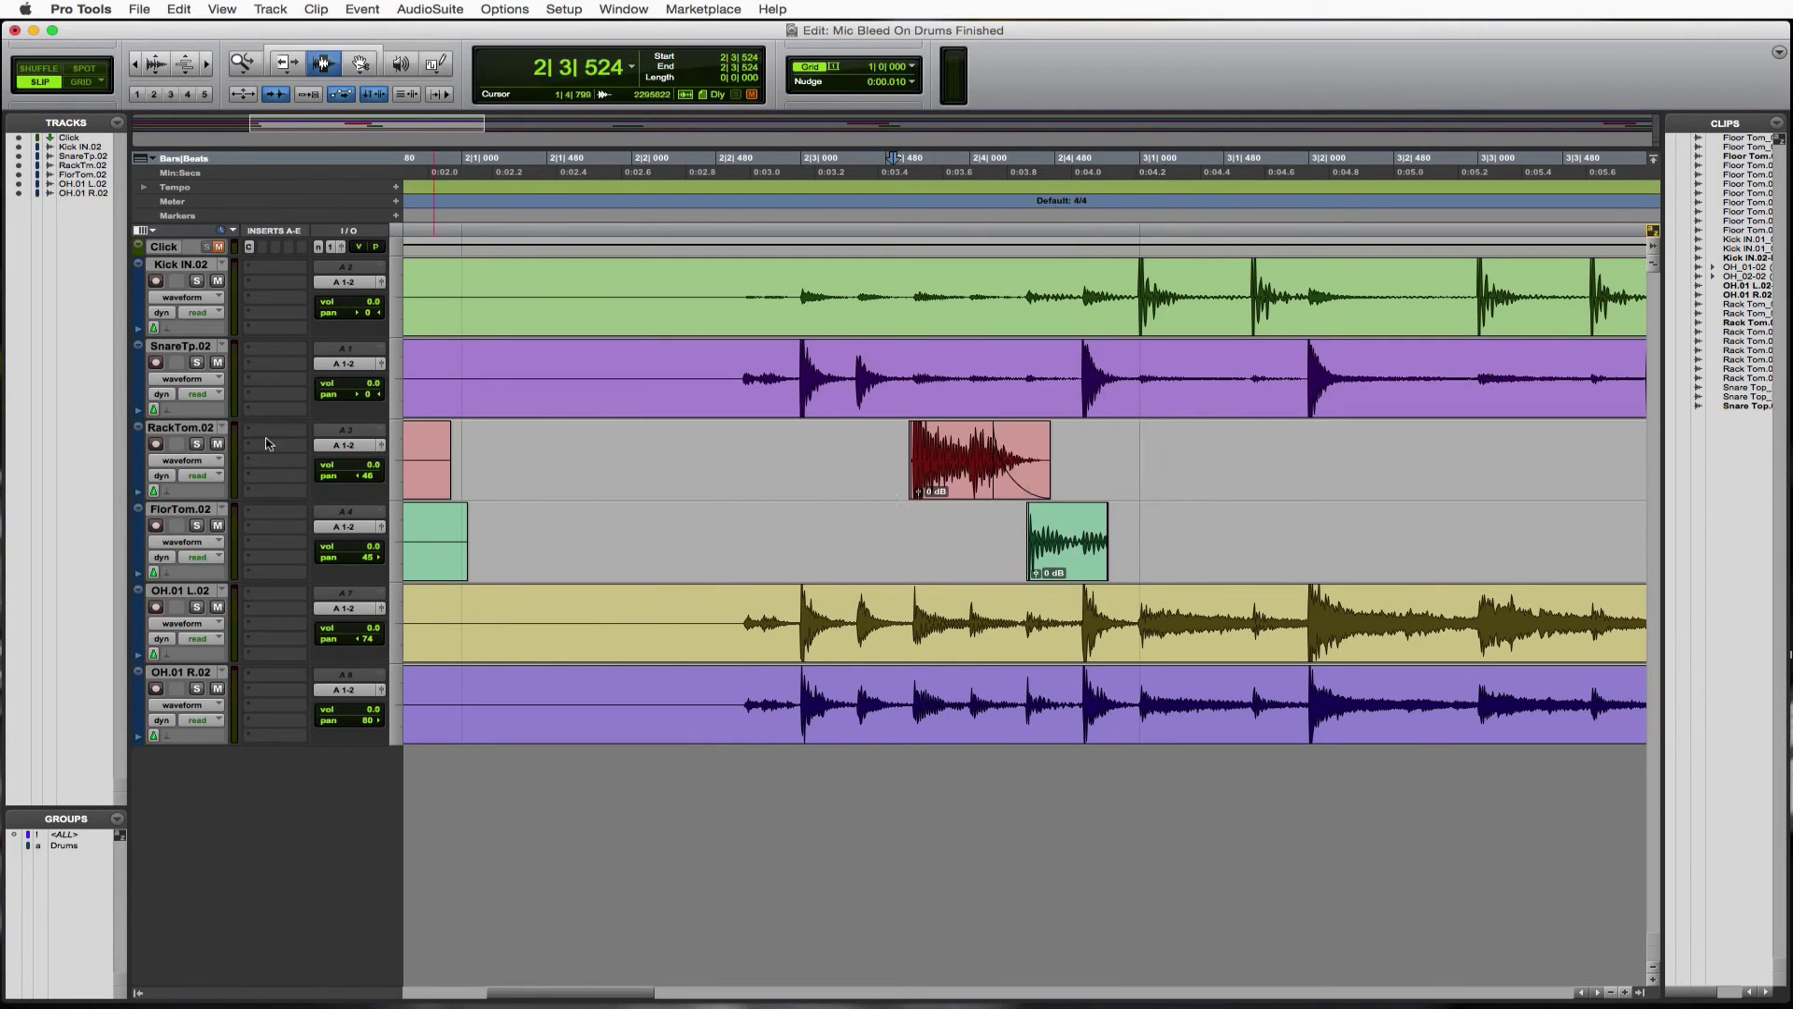
pyautogui.click(196, 445)
pyautogui.press('space')
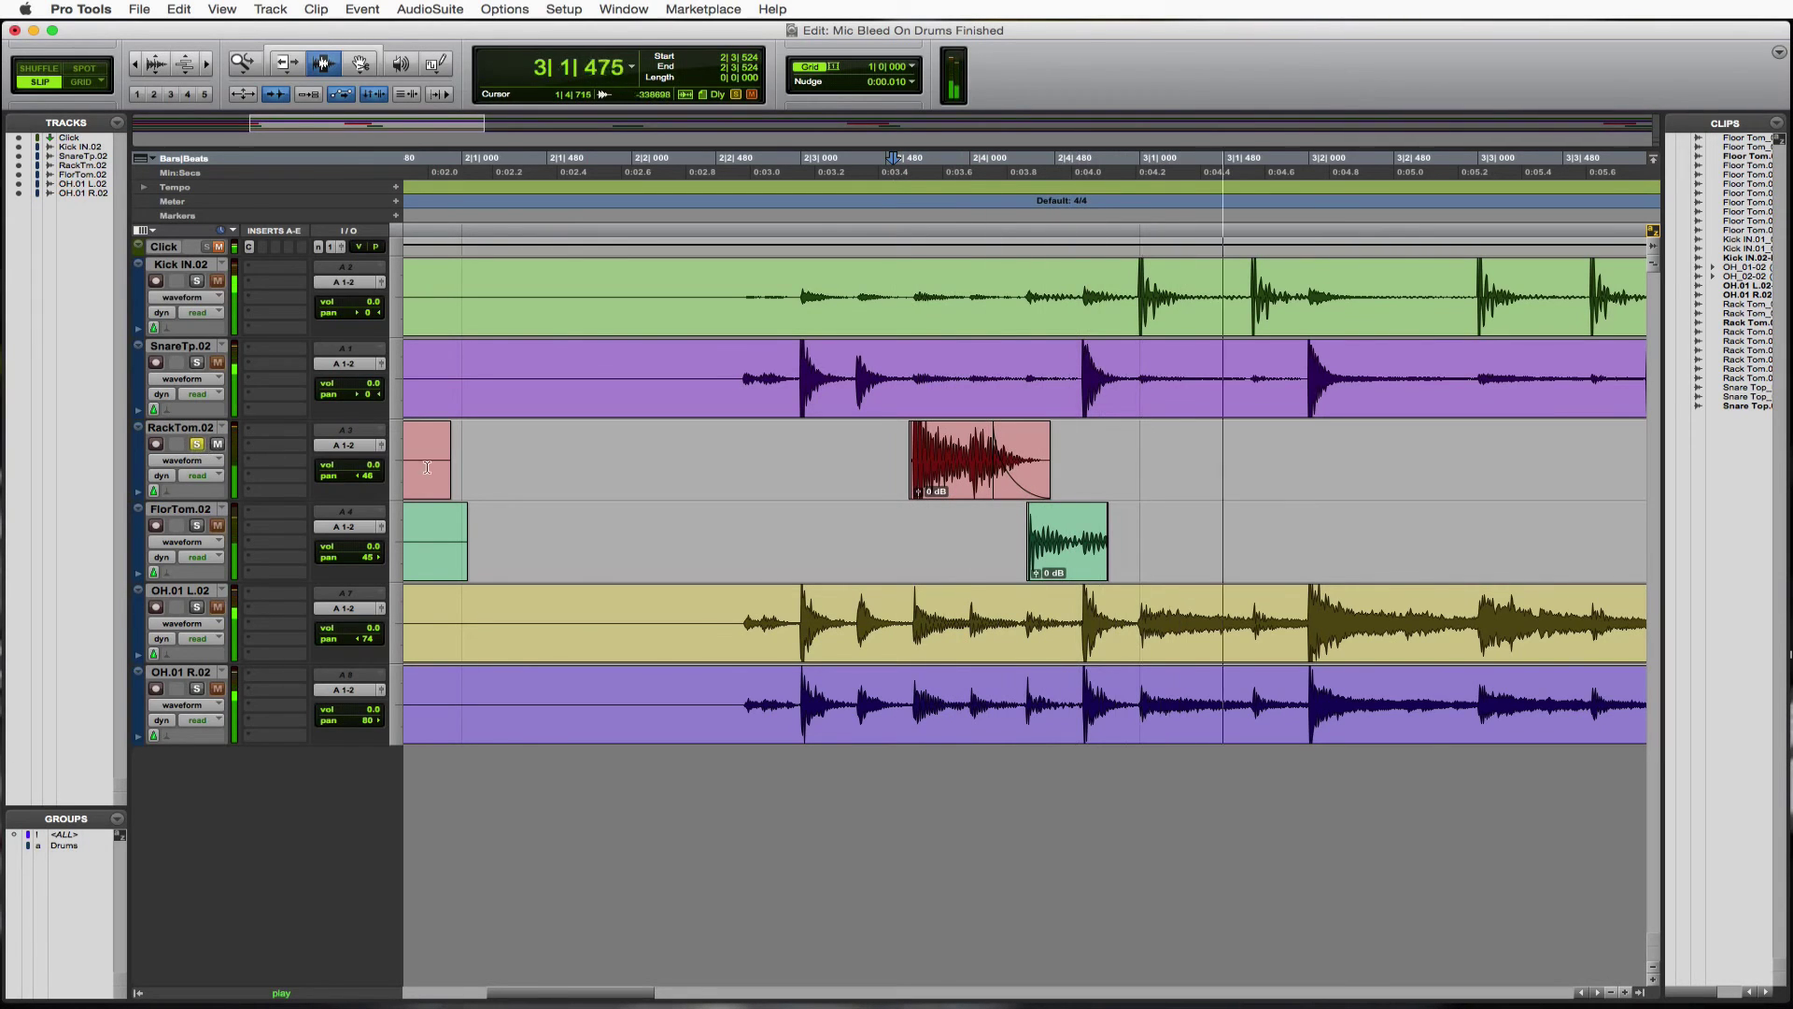
pyautogui.press('space')
pyautogui.click(198, 525)
pyautogui.press('space')
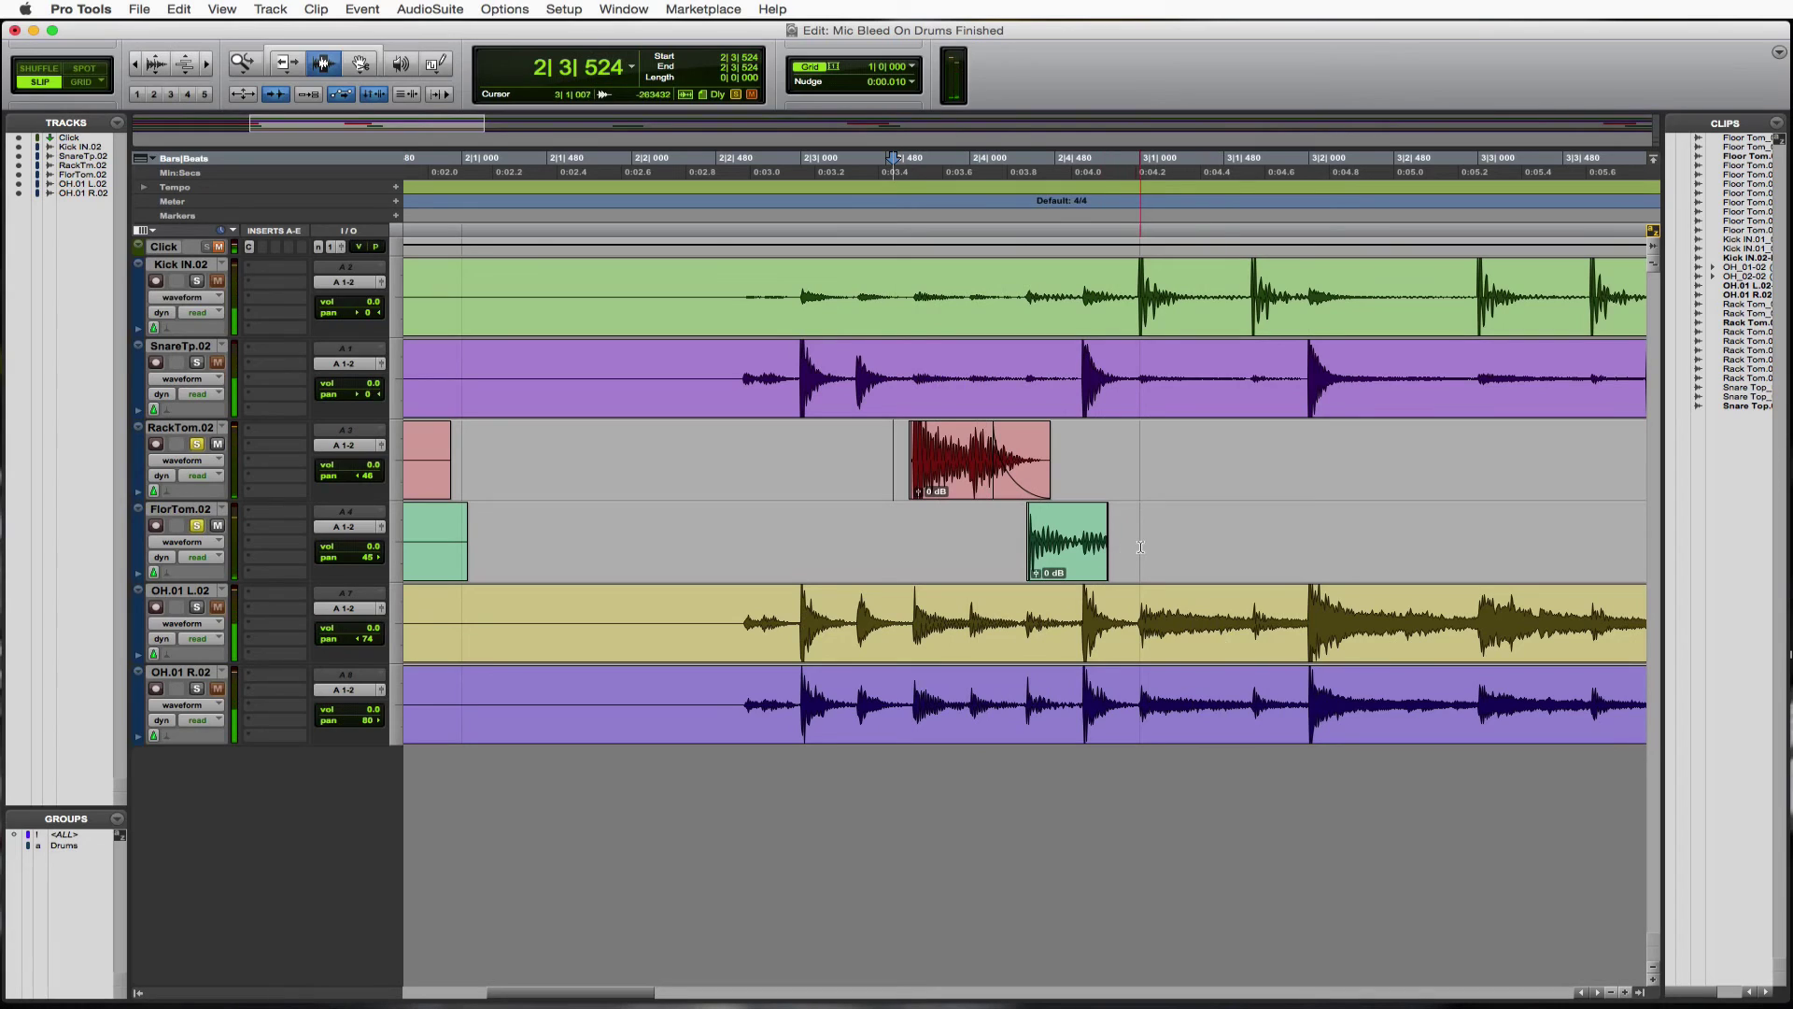
pyautogui.press('space')
# Fade out the first floor tom clip from 2|4|406 with an Equal Gain slope and the gently concave preset curve.
pyautogui.moveTo(1139, 551); pyautogui.dragTo(1041, 559)
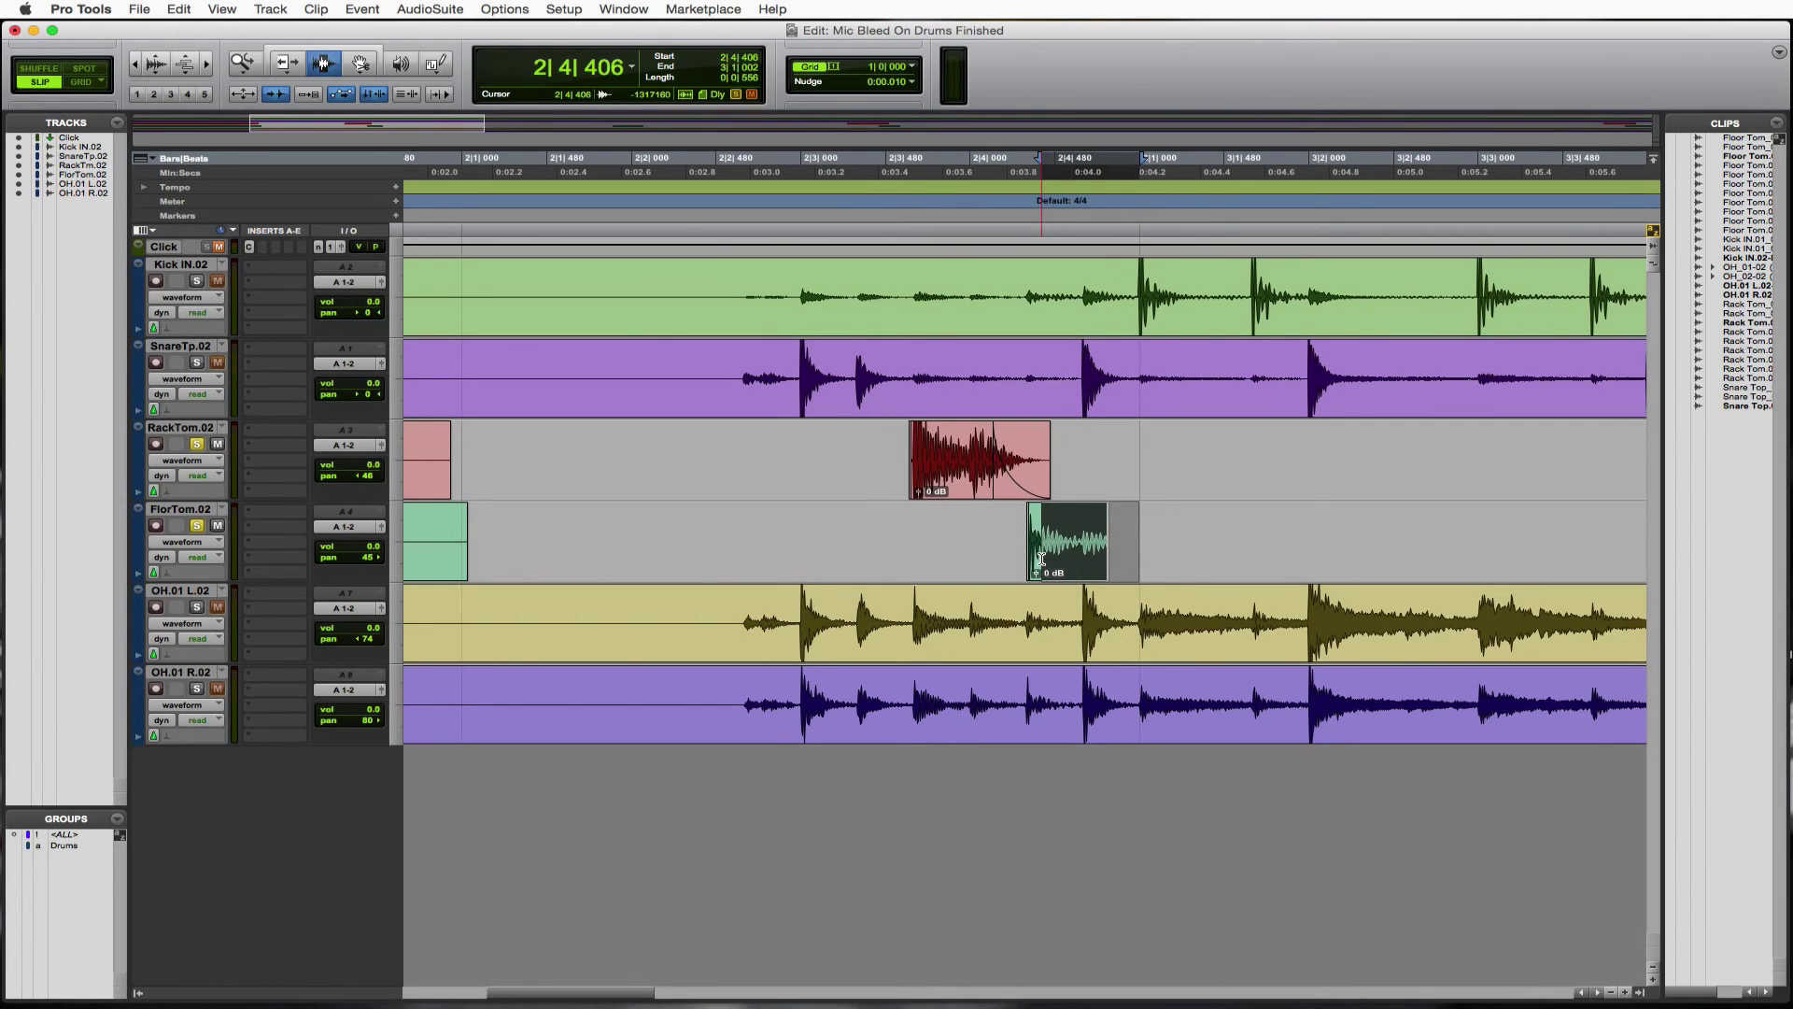
pyautogui.press('super+f')
pyautogui.click(867, 471)
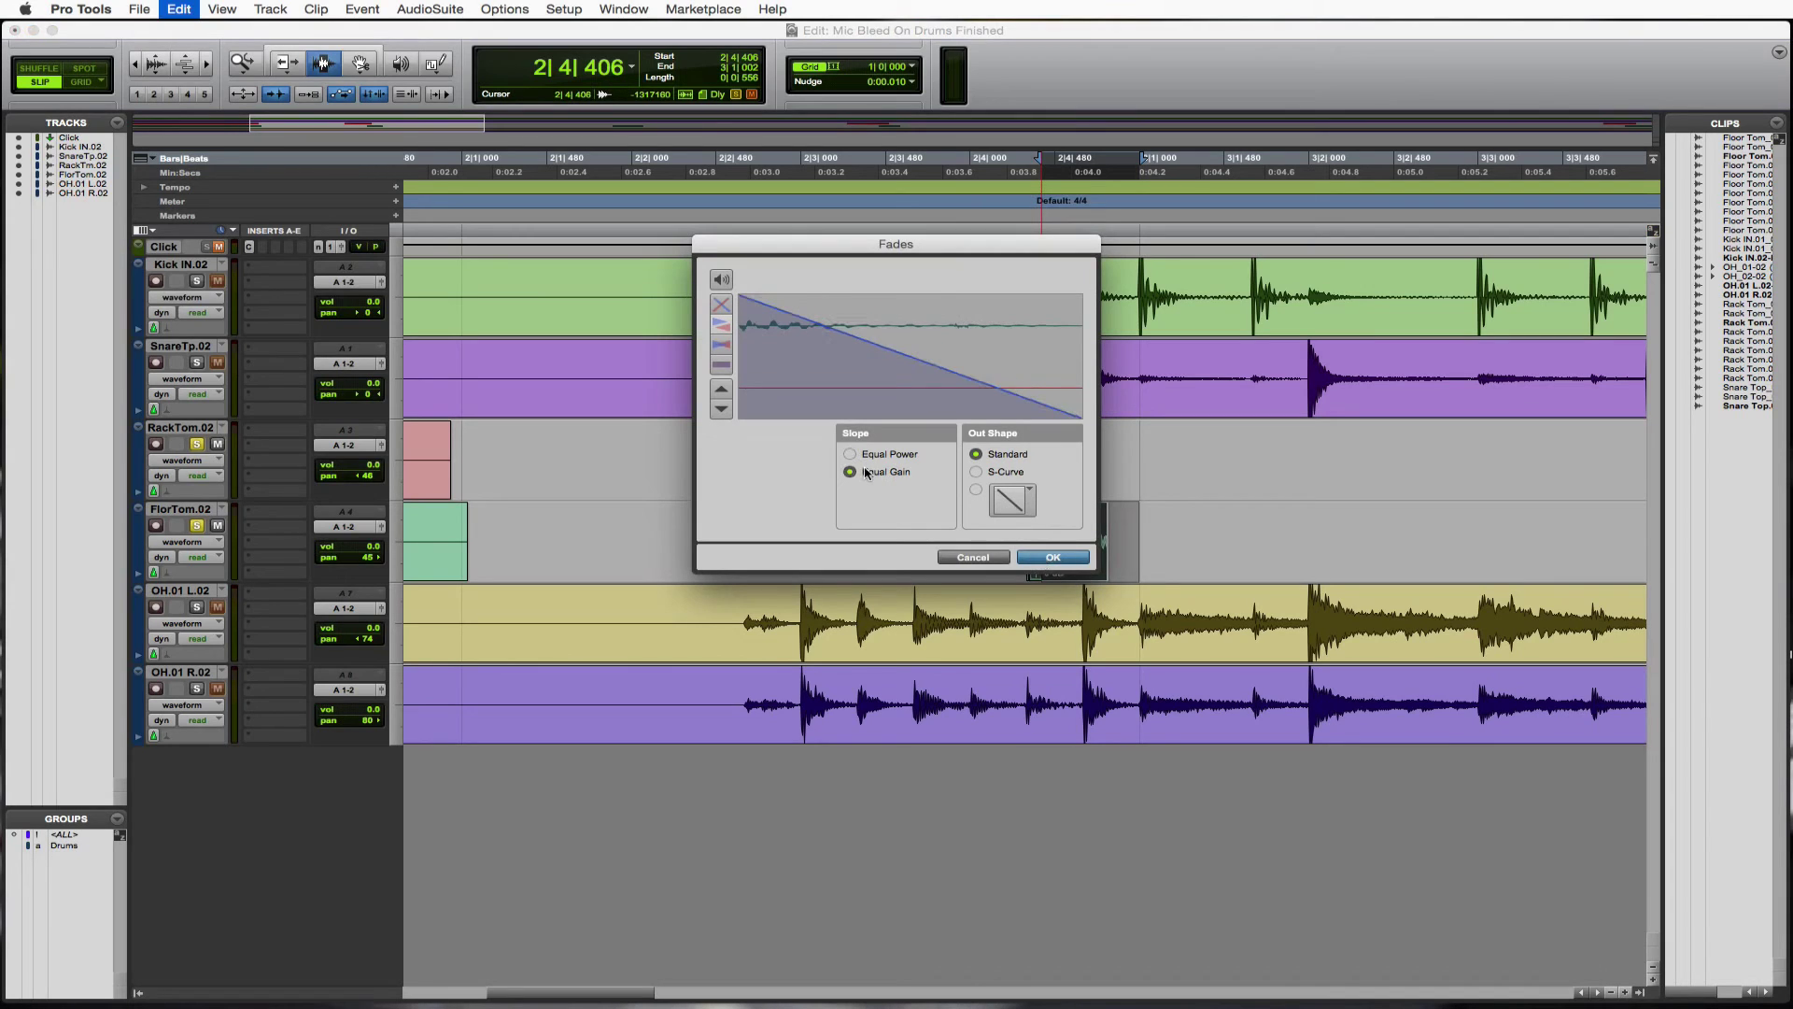
pyautogui.click(1030, 492)
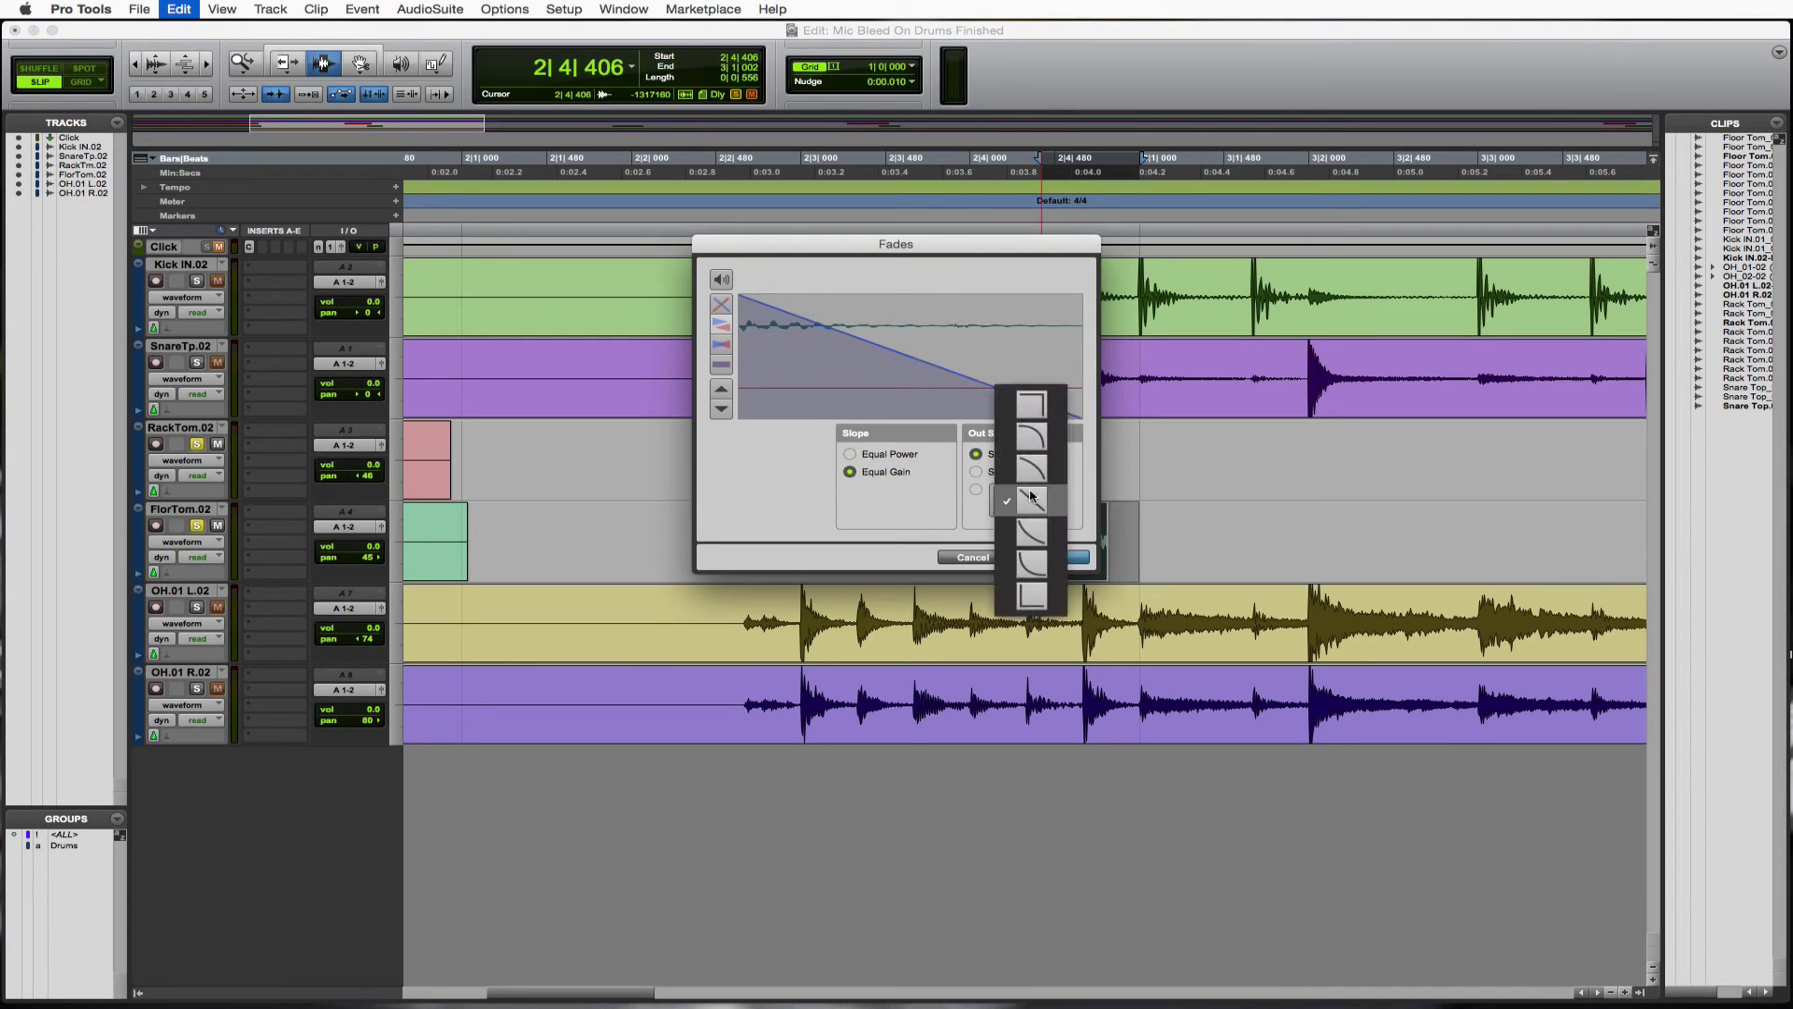
pyautogui.click(1034, 537)
pyautogui.click(1052, 557)
# Audition the faded rack and floor tom clips of the first fill from 2|3|302.
pyautogui.click(854, 529)
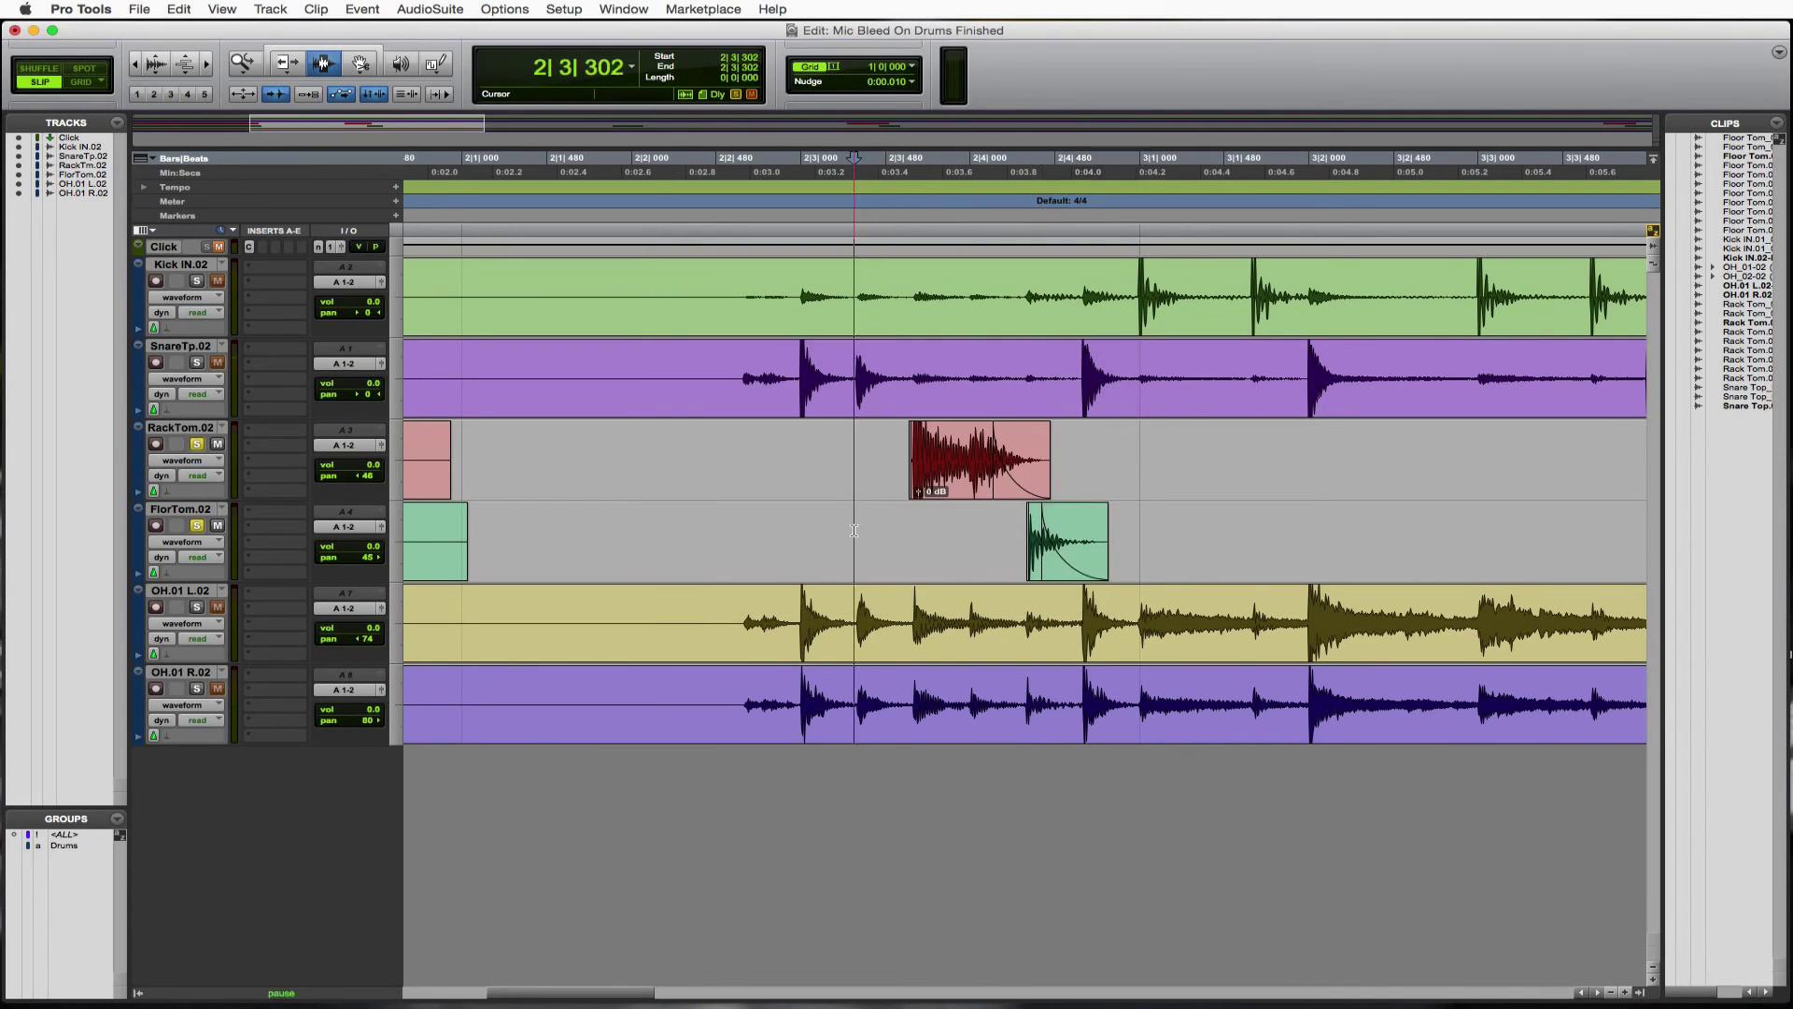
pyautogui.press('space')
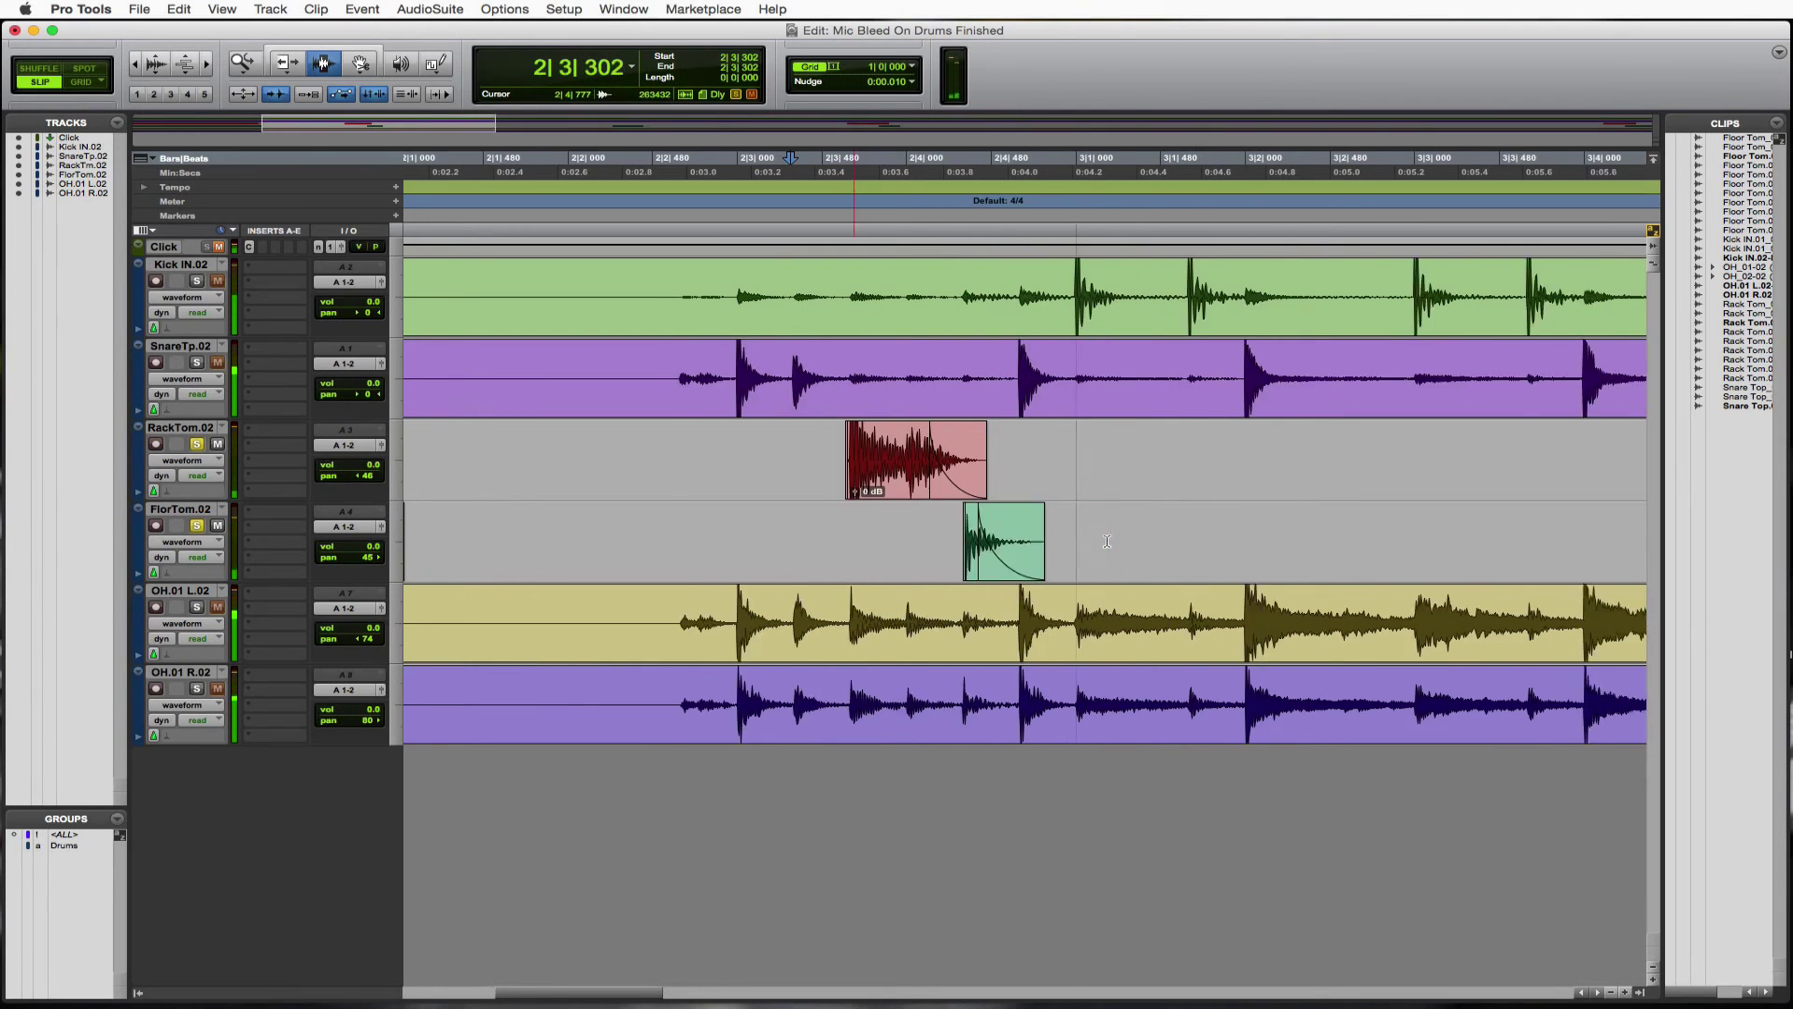
pyautogui.press('space')
pyautogui.press('space')
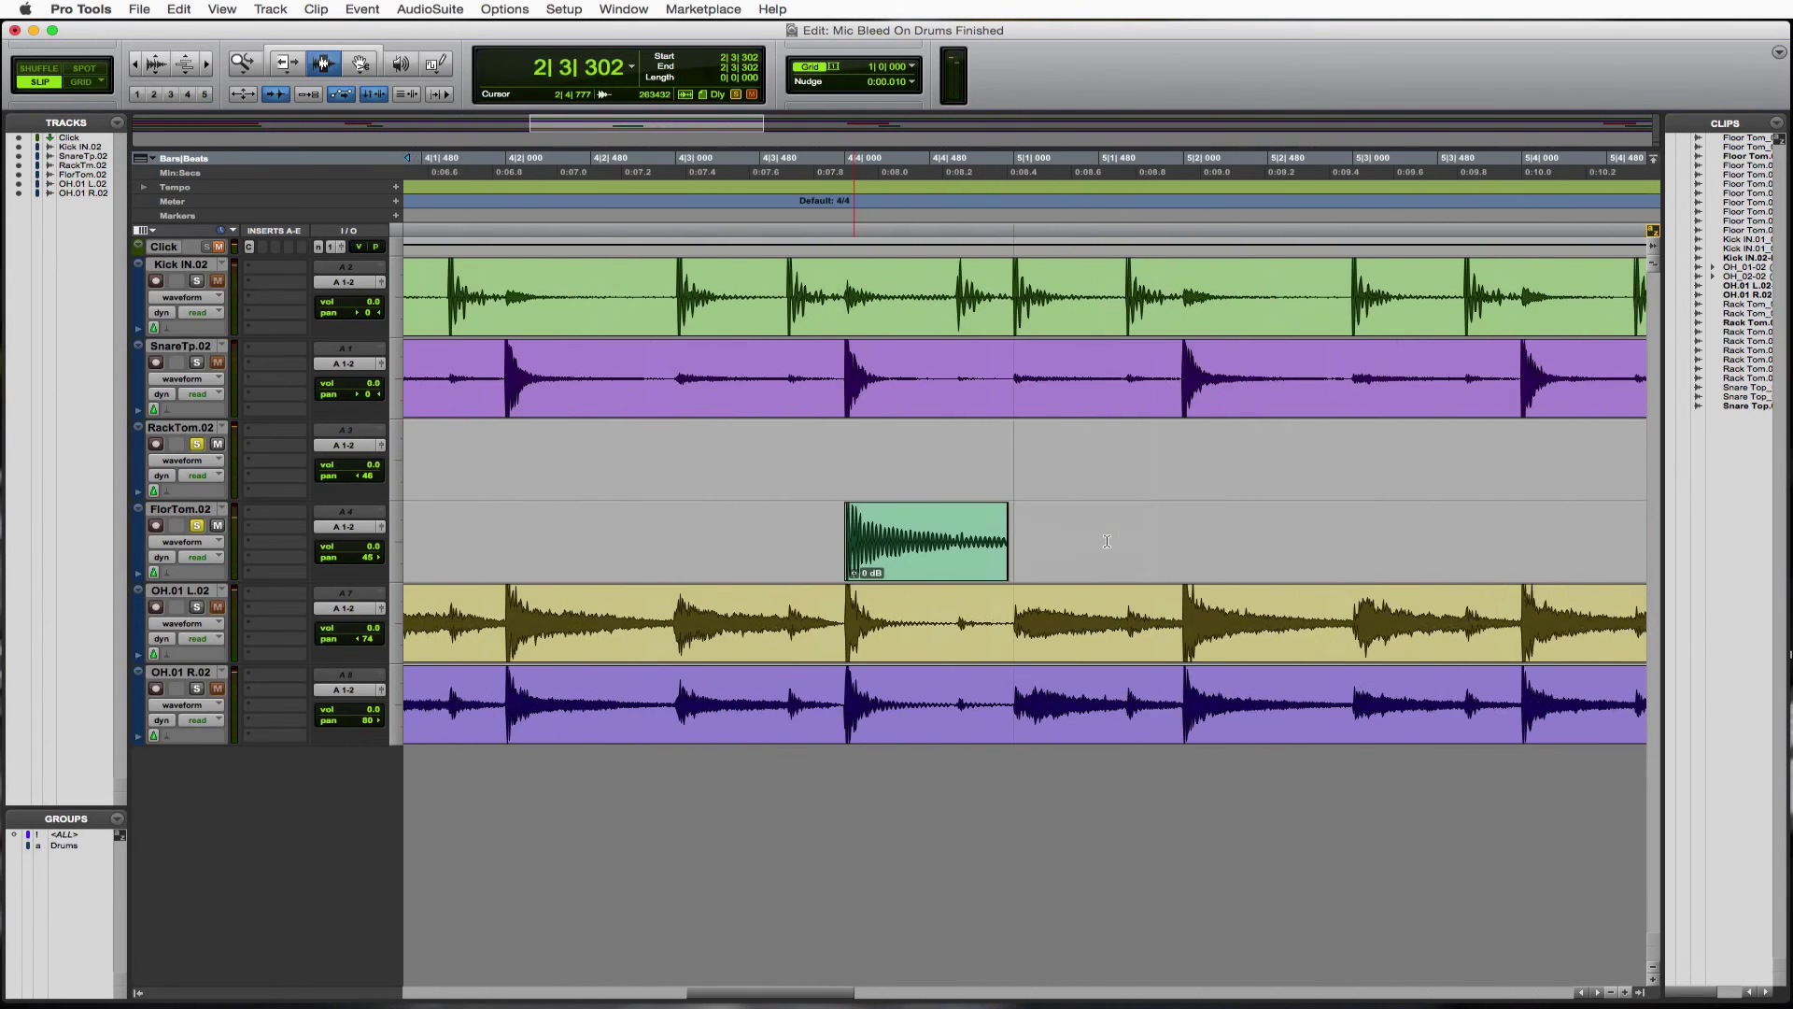
pyautogui.press('space')
# Fade out the second floor tom clip from 4|4|233 with Equal Gain and the gently concave curve, and audition it from 4|3|277.
pyautogui.moveTo(1093, 542); pyautogui.dragTo(883, 544)
pyautogui.press('super+f')
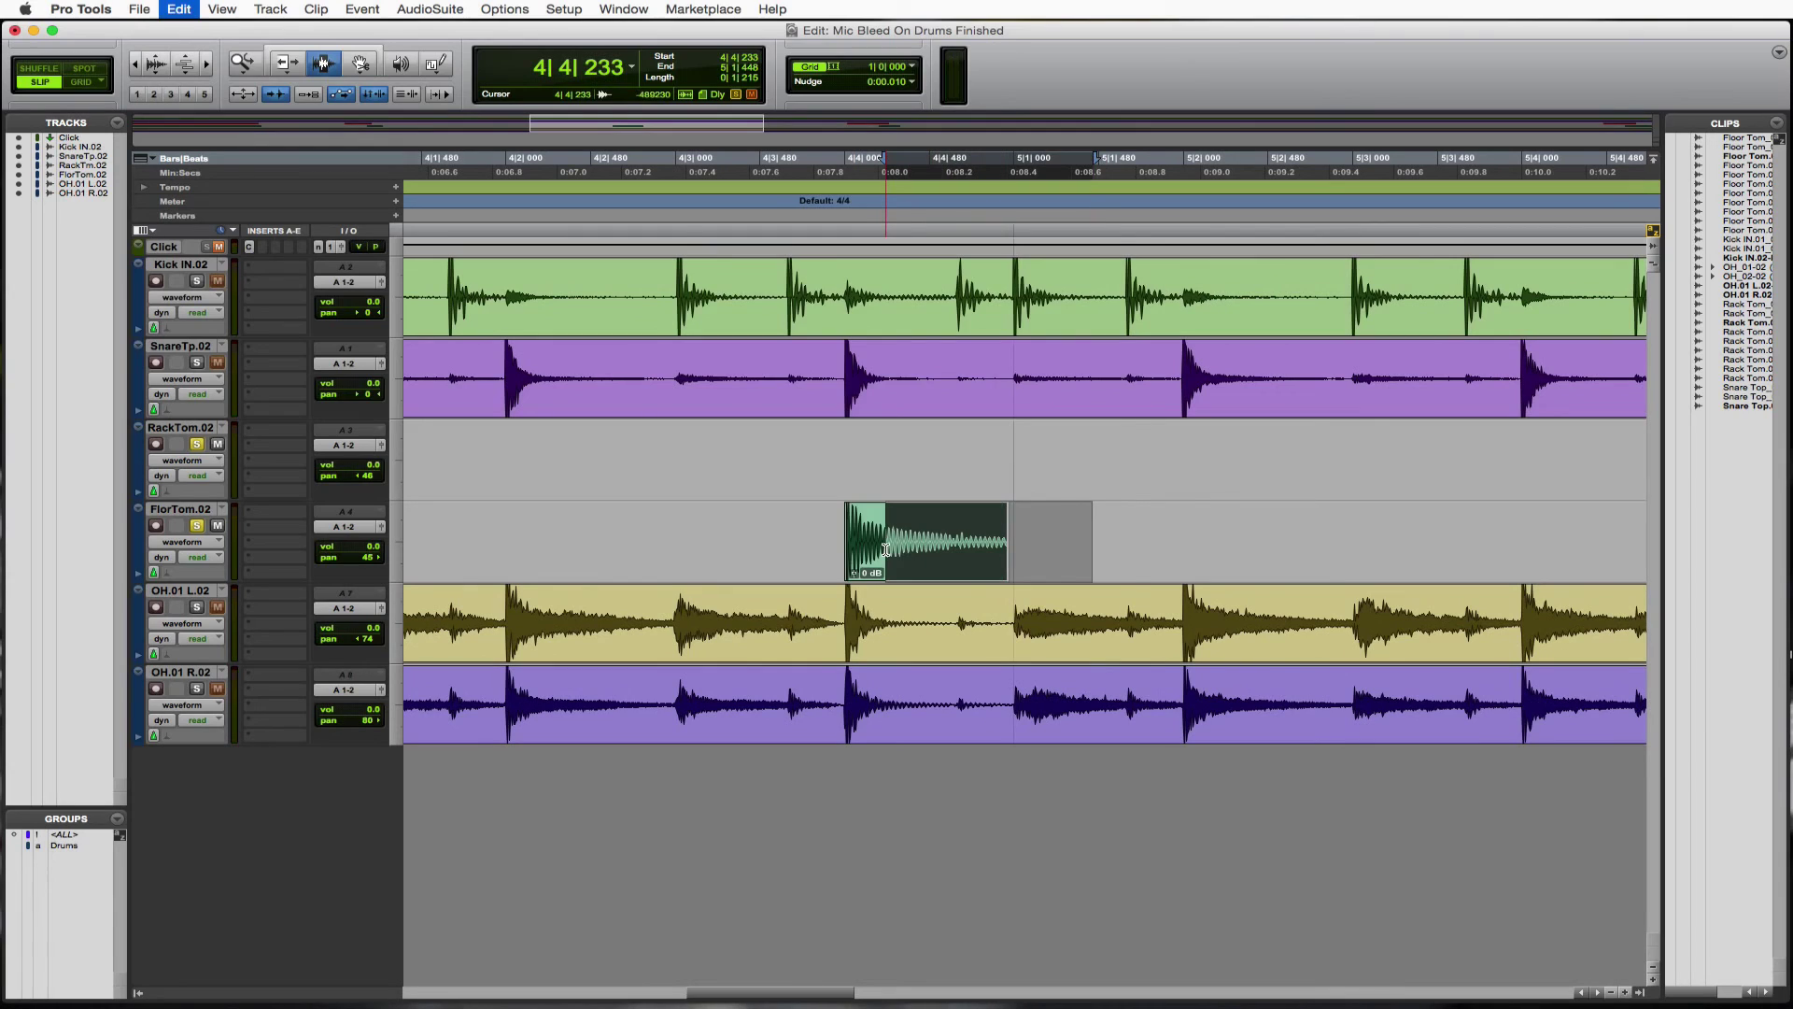
pyautogui.click(904, 472)
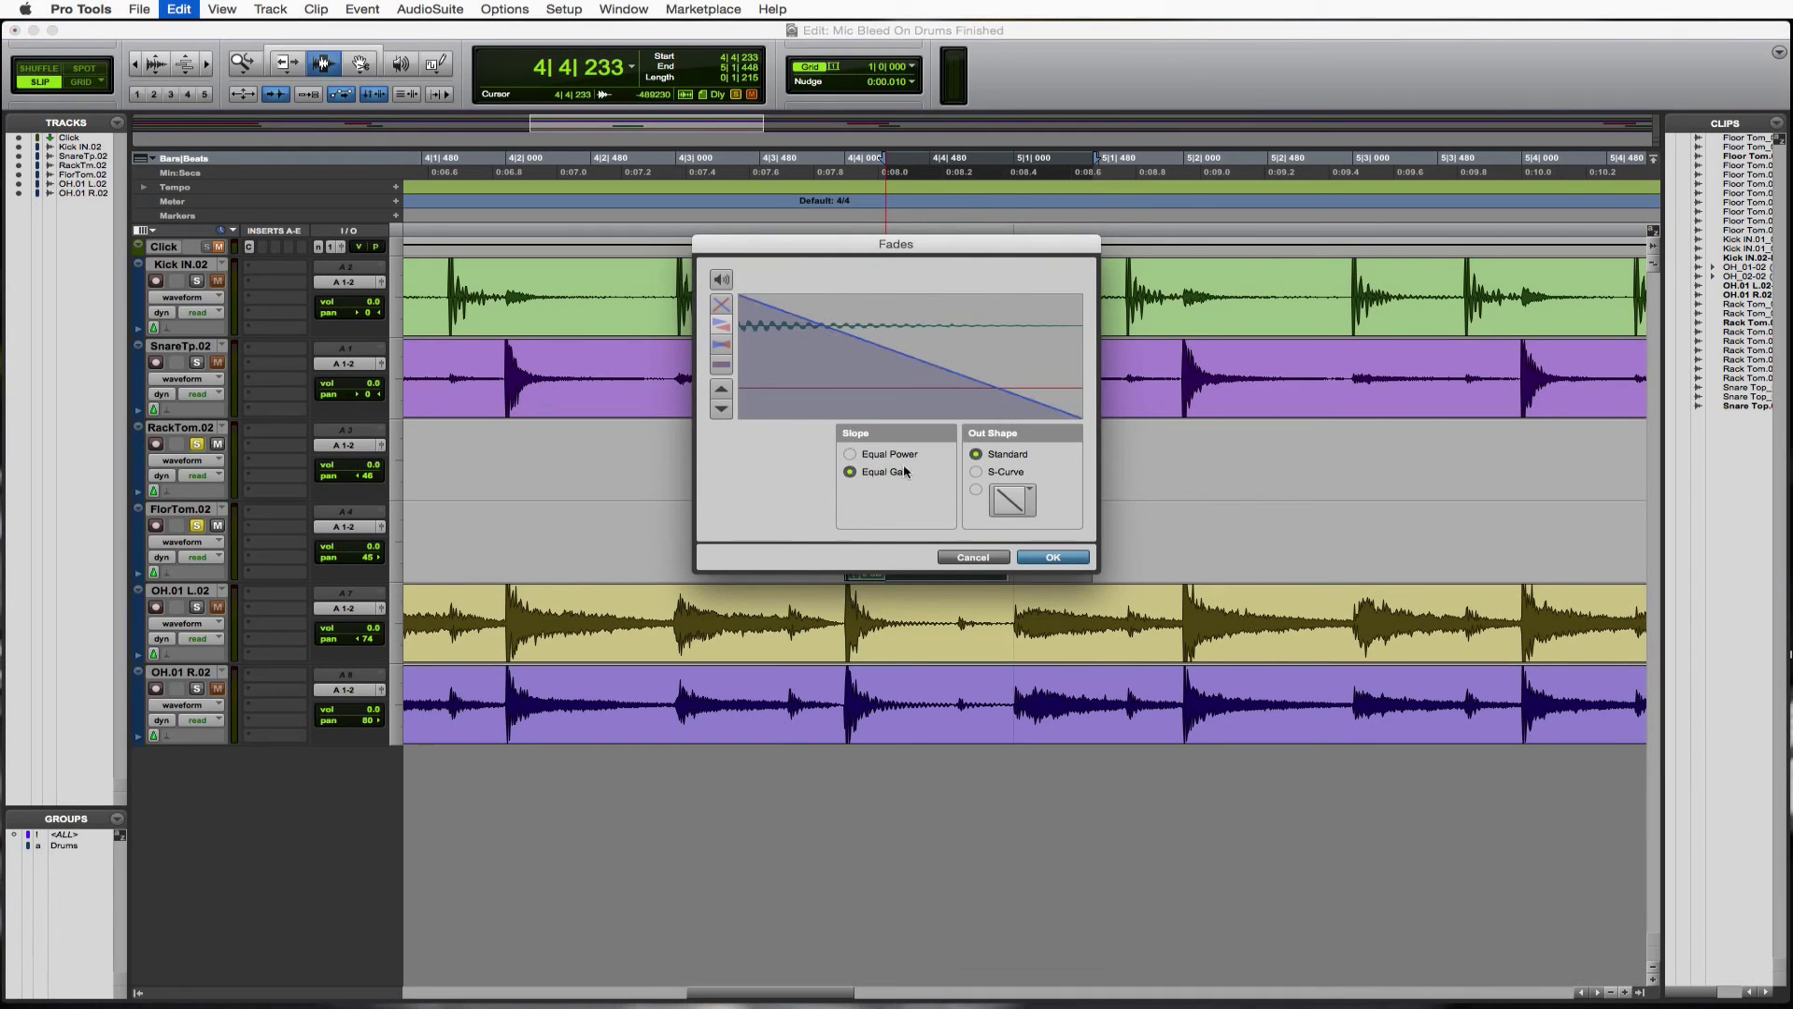
pyautogui.click(975, 489)
pyautogui.click(1035, 501)
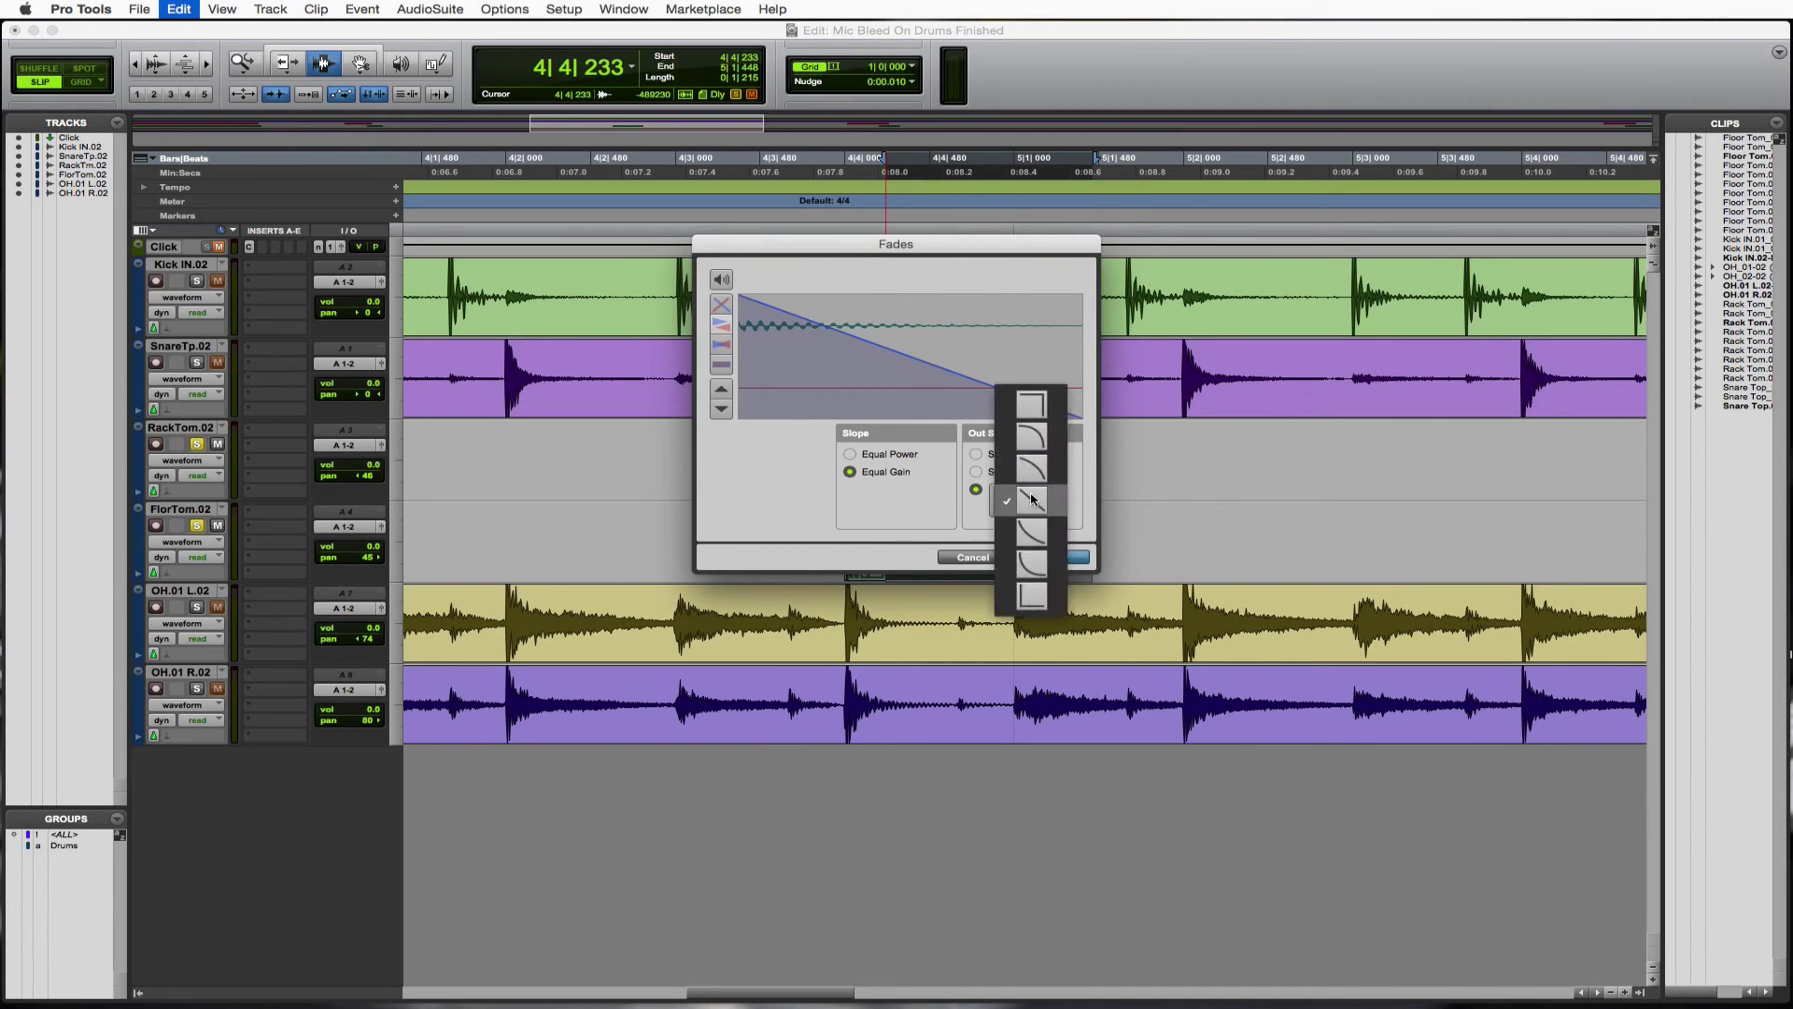
pyautogui.click(1036, 537)
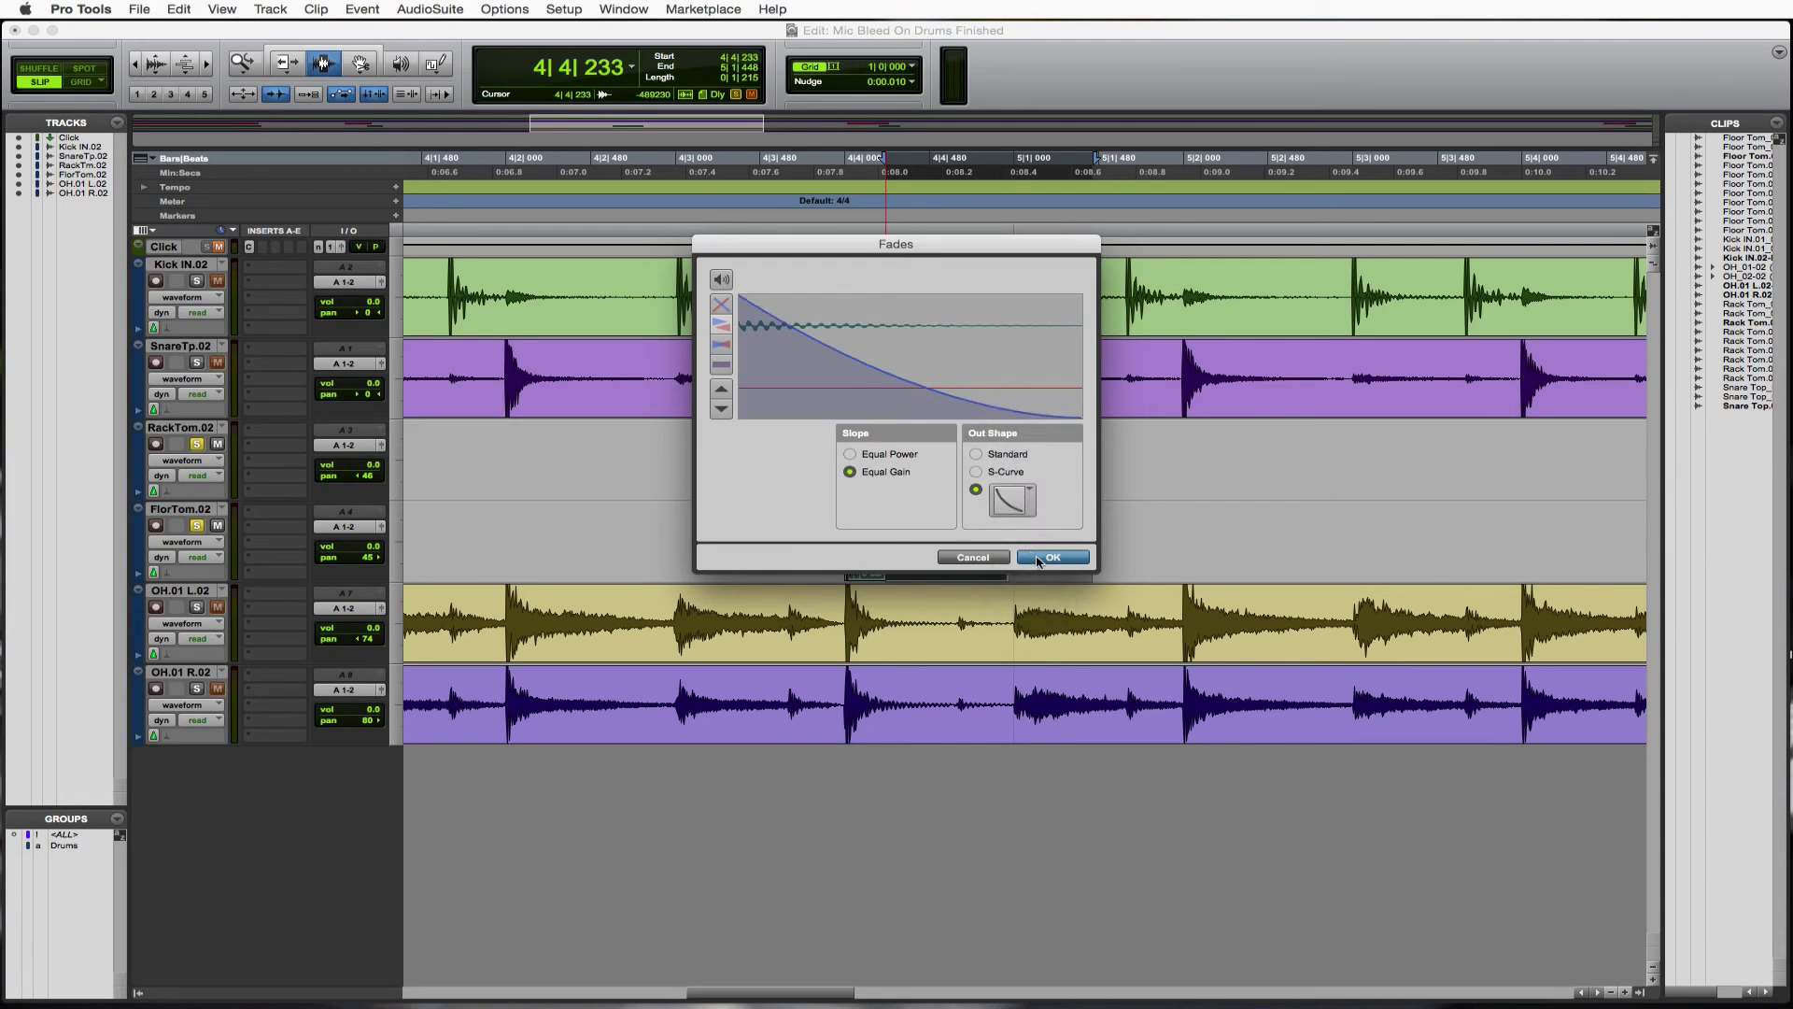
pyautogui.click(1042, 559)
pyautogui.click(724, 512)
pyautogui.press('space')
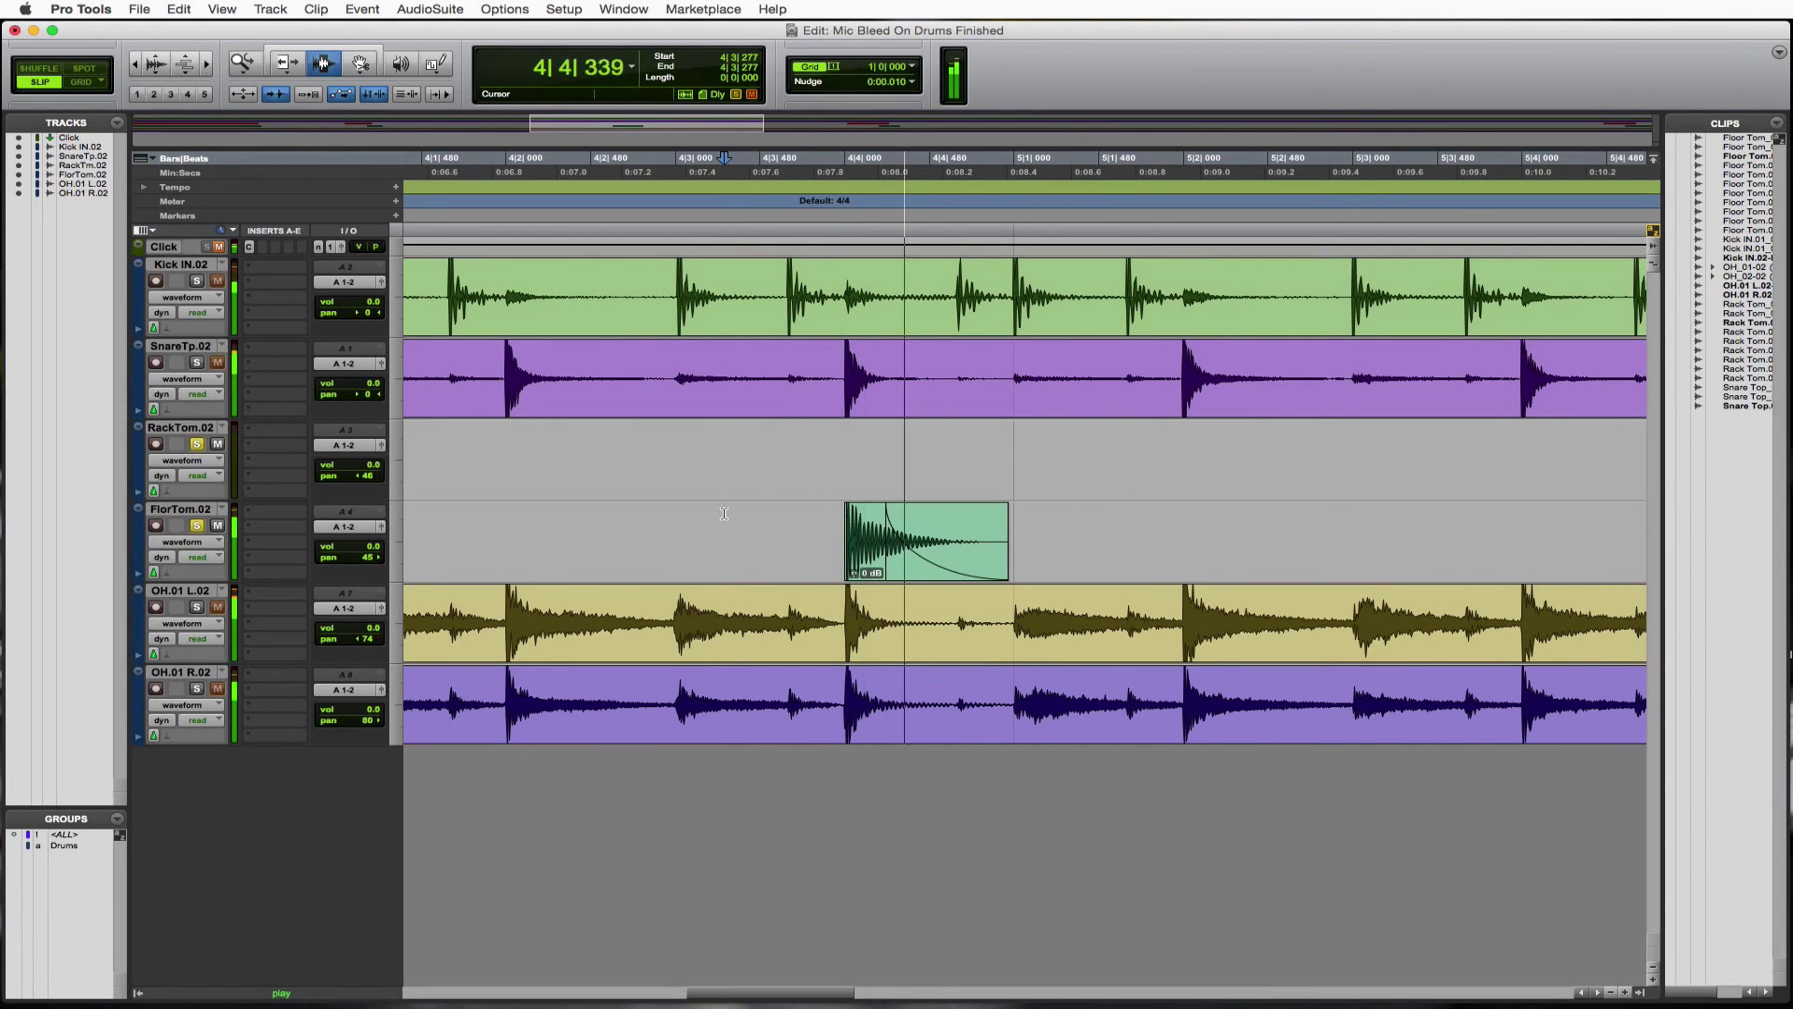
# Fade out the bar 6 rack tom clip from 6|4|166 with an Equal Gain slope and the gently concave preset curve.
pyautogui.press('space')
pyautogui.hscroll(10, 930, 439)
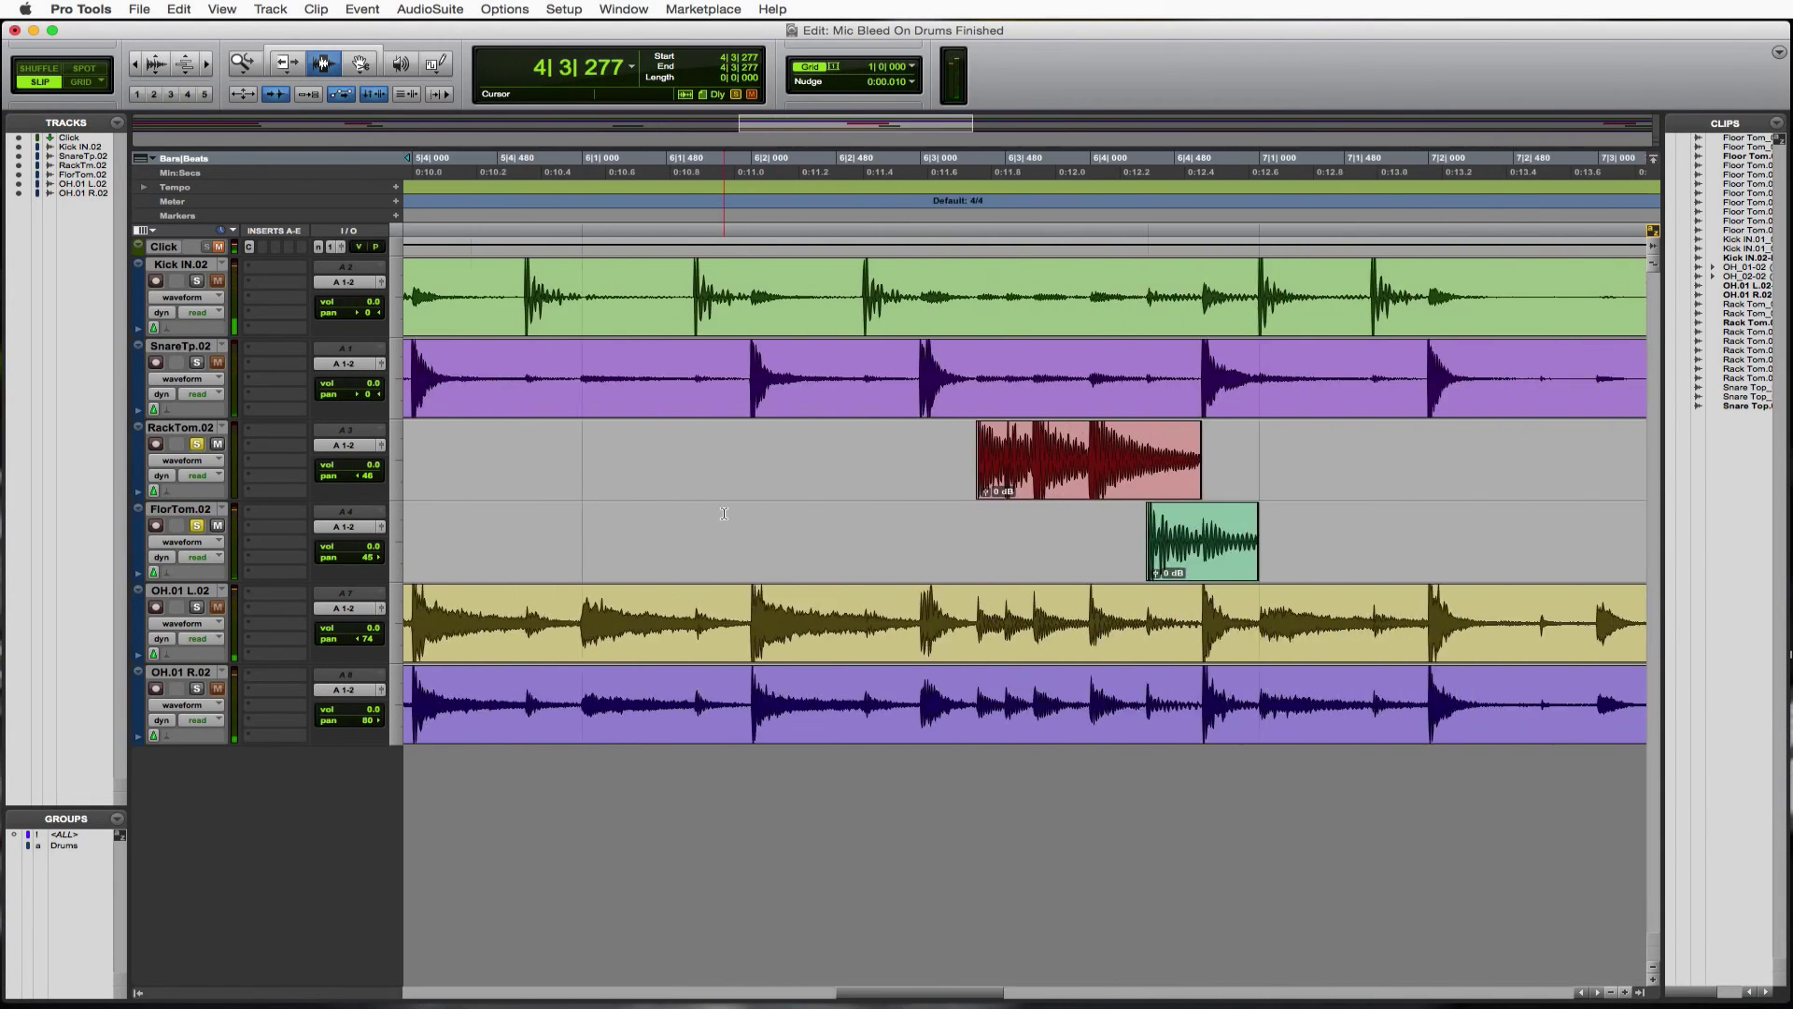
pyautogui.moveTo(1091, 447); pyautogui.dragTo(1009, 446)
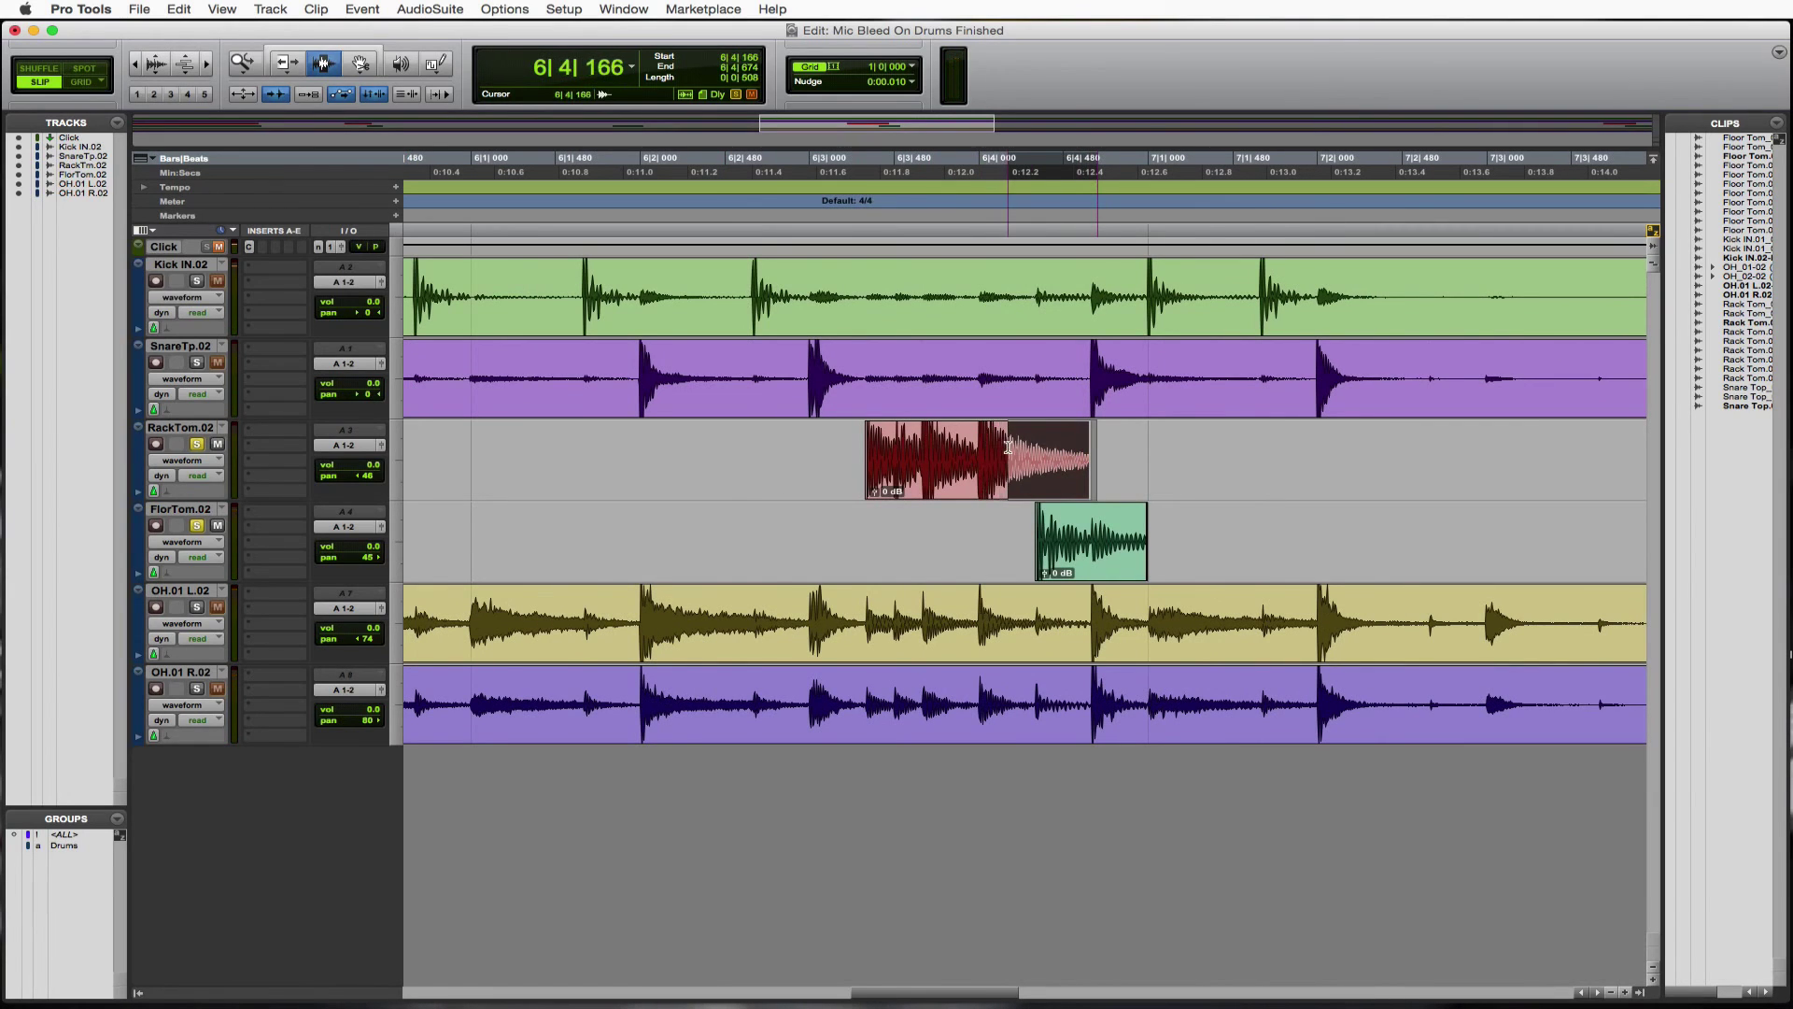
pyautogui.press('super+f')
pyautogui.click(898, 474)
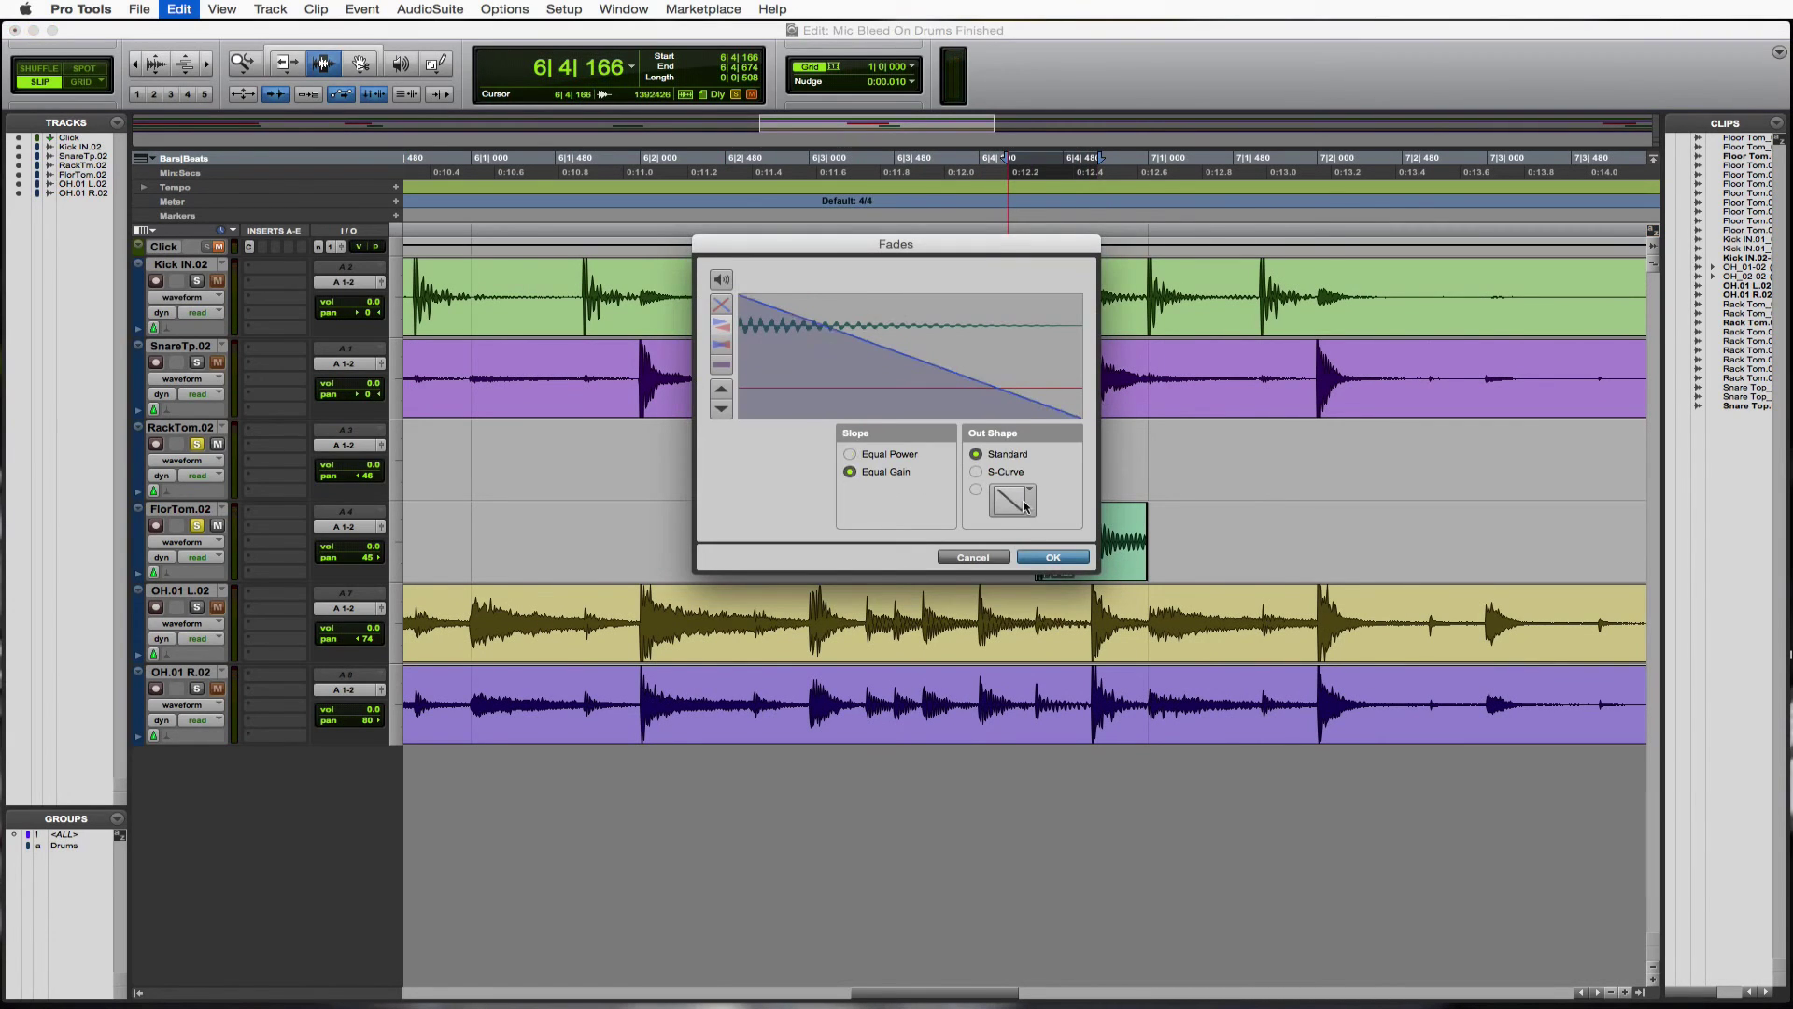
pyautogui.click(1024, 505)
pyautogui.click(1027, 534)
pyautogui.click(1052, 556)
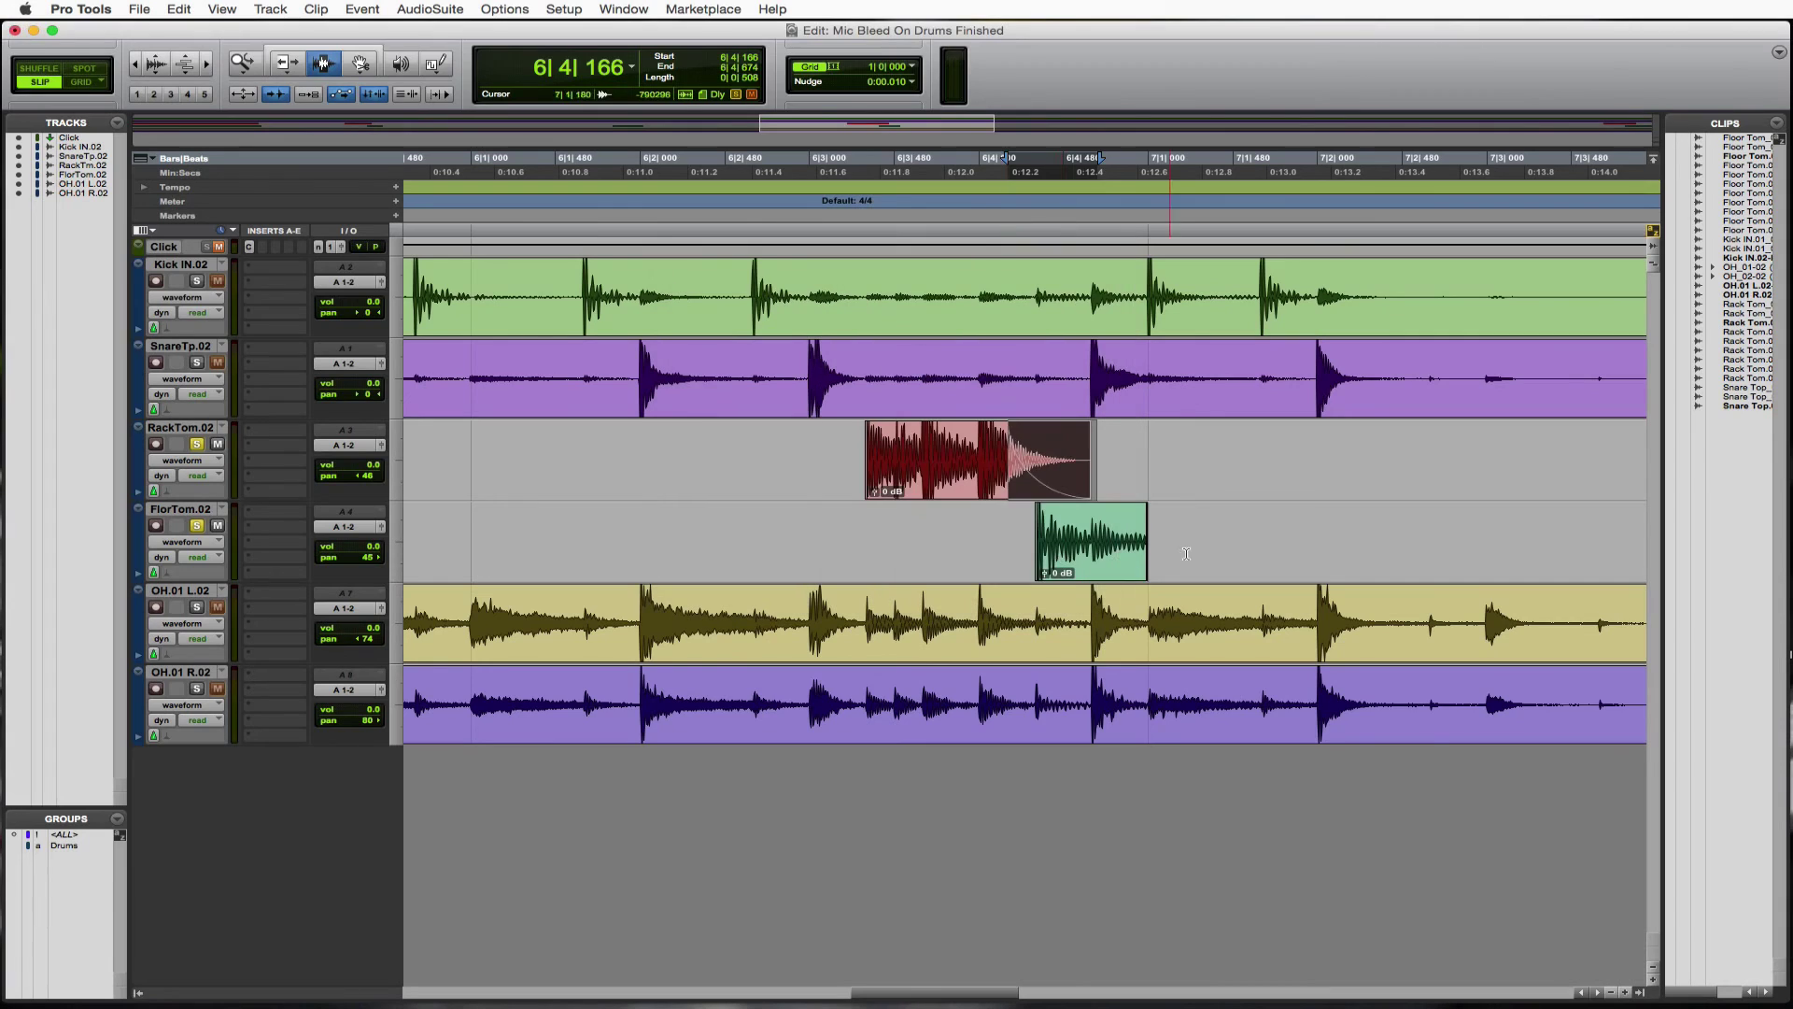
# Fade out the bar 6 floor tom clip from 6|4|410 with an Equal Gain slope and the gently concave preset curve.
pyautogui.moveTo(1186, 554); pyautogui.dragTo(1048, 565)
pyautogui.press('super+f')
pyautogui.click(889, 474)
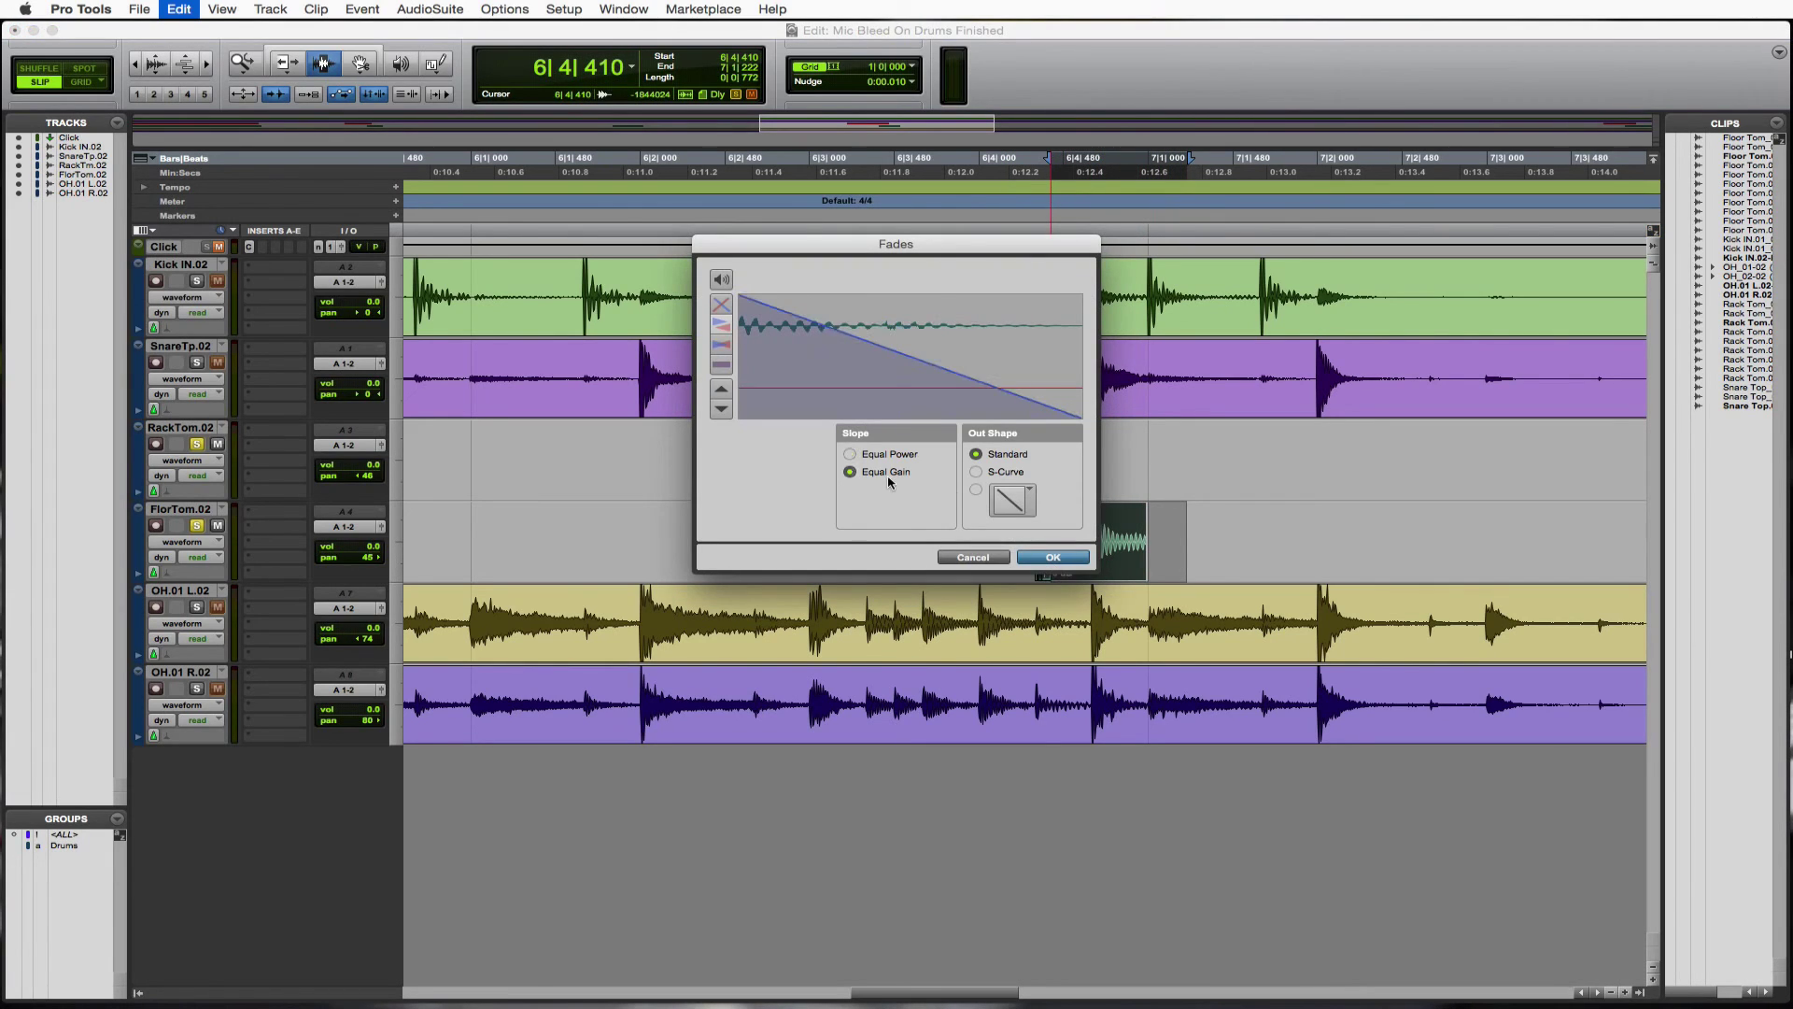
pyautogui.click(997, 487)
pyautogui.click(1031, 546)
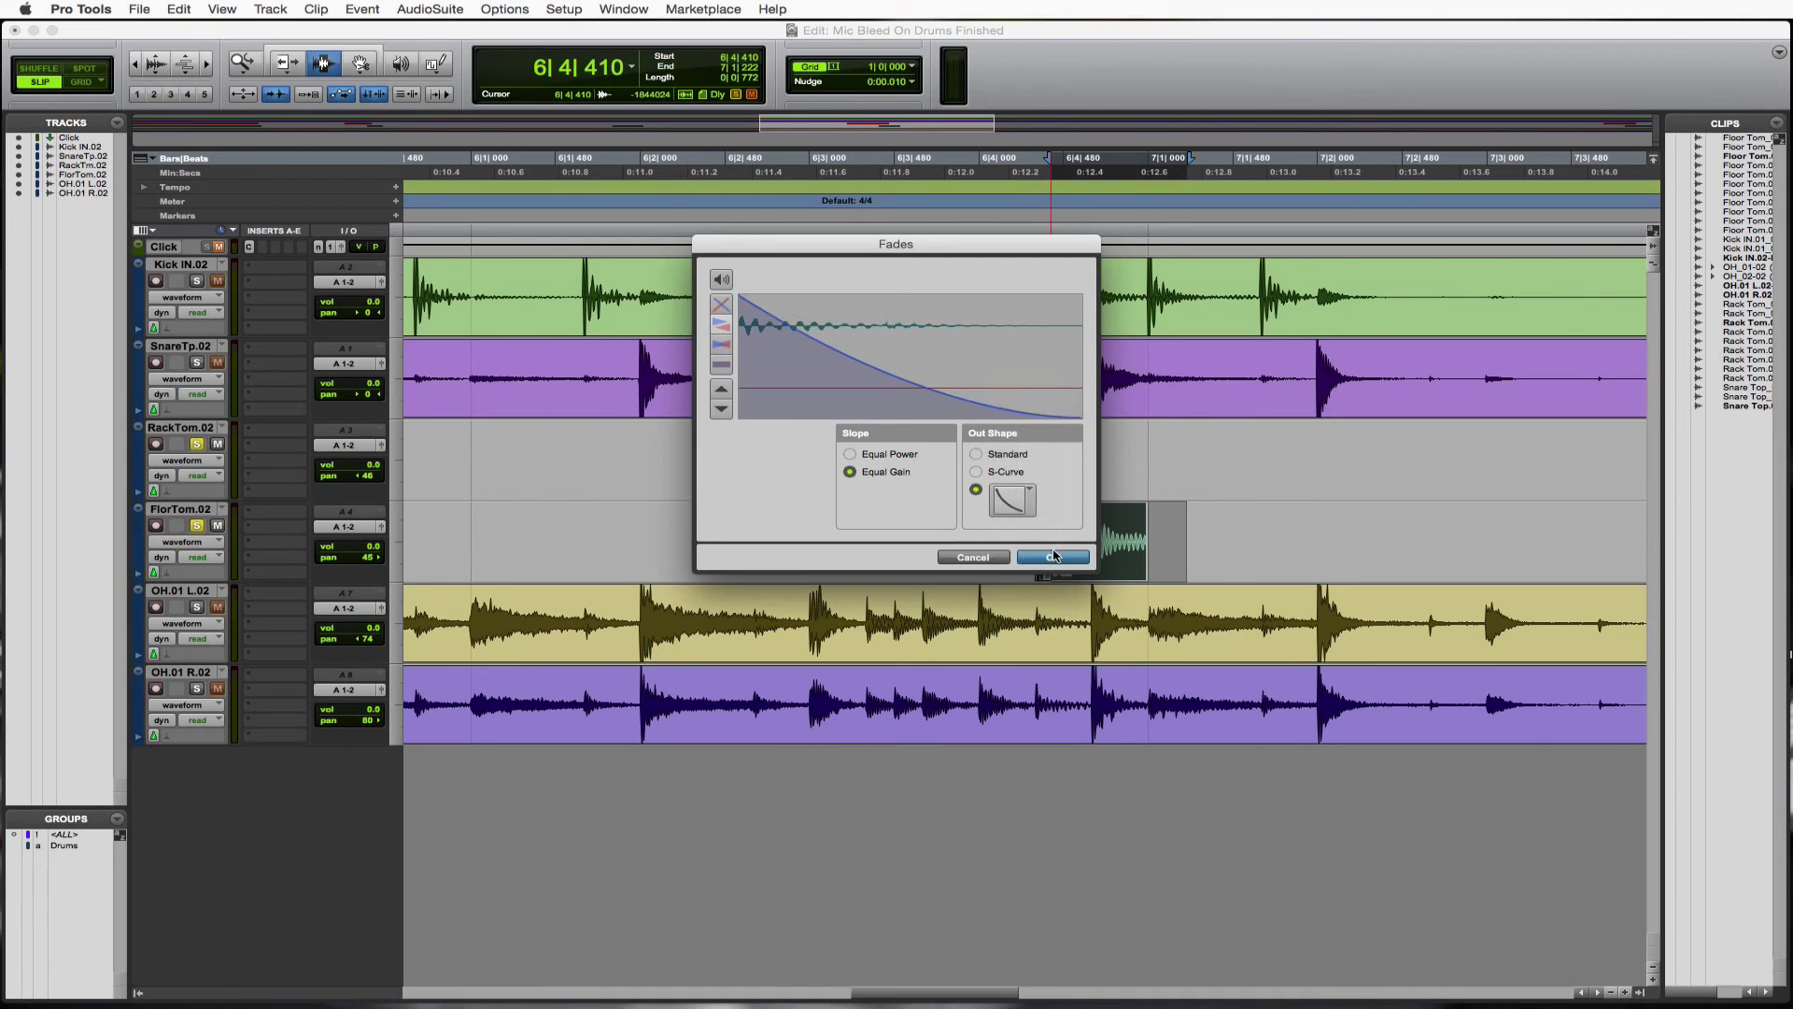
pyautogui.click(1053, 557)
# Audition the faded rack and floor tom clips of the bar 6 fill from 6|2|916.
pyautogui.click(801, 525)
pyautogui.press('space')
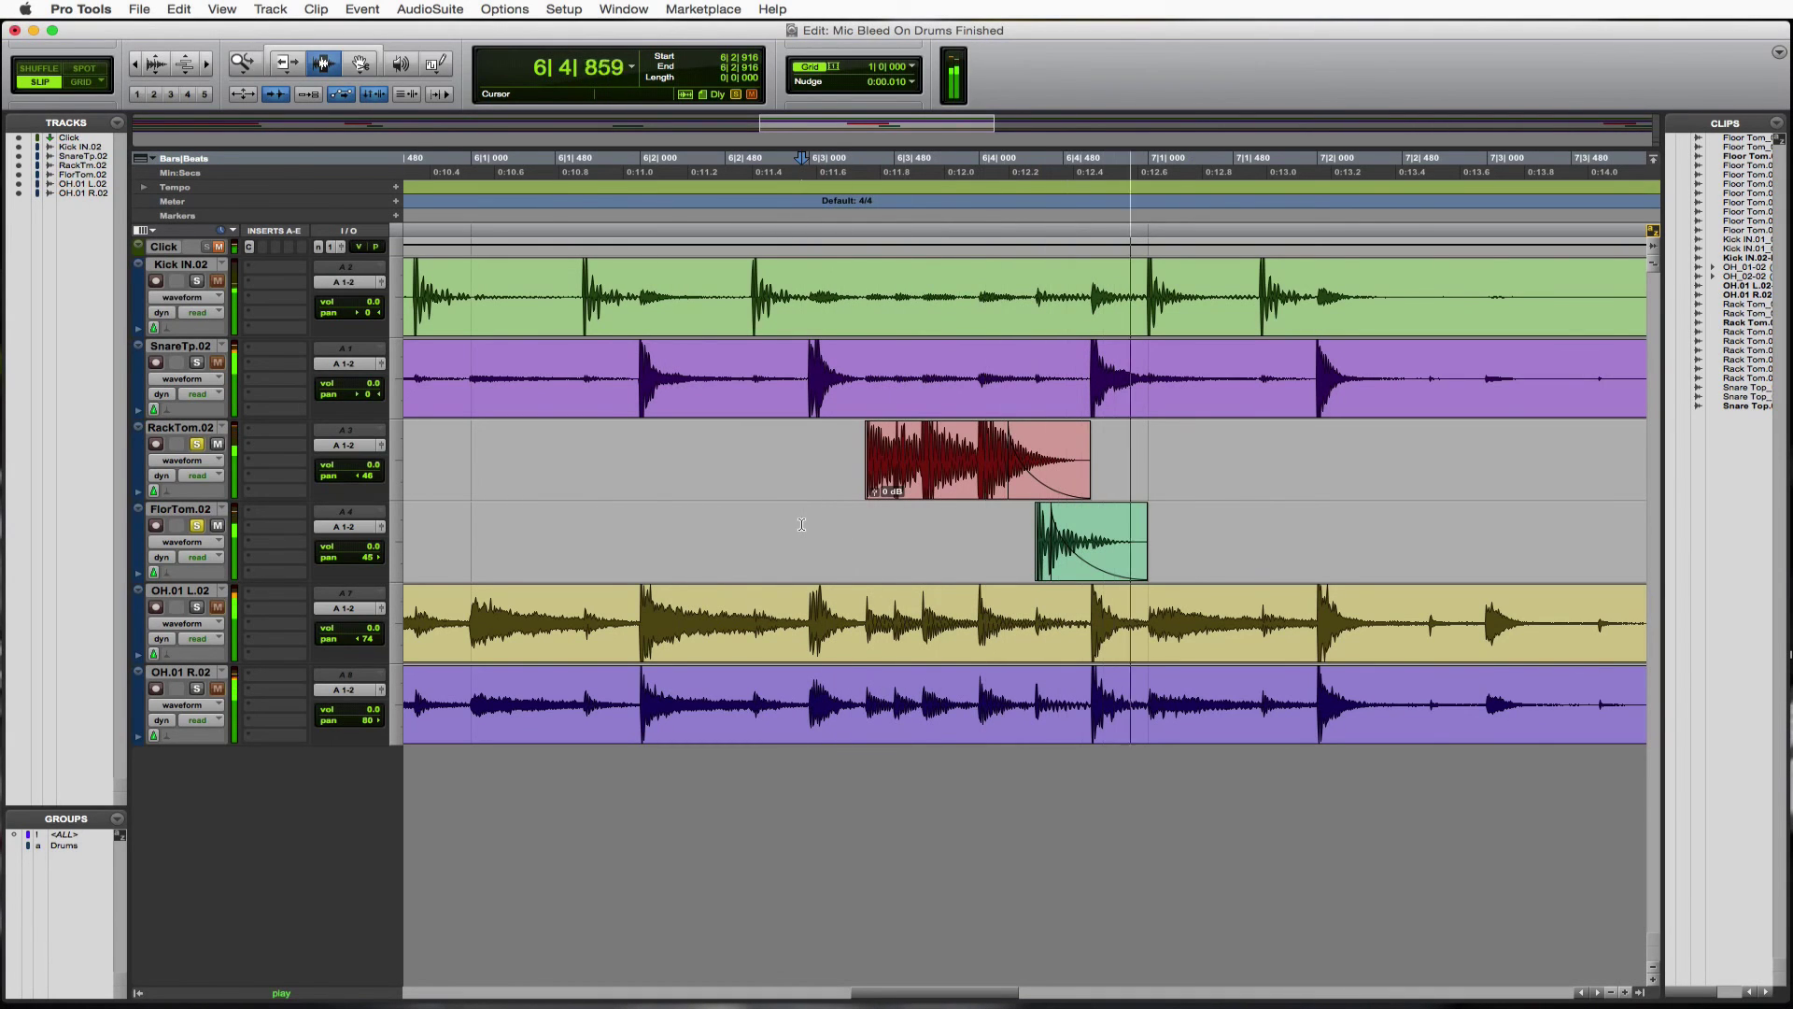
pyautogui.press('space')
# Fade out the last rack tom clip in bar 12 from 12|3|486 with Equal Gain and the gently concave preset curve.
pyautogui.press('super+bracketleft')
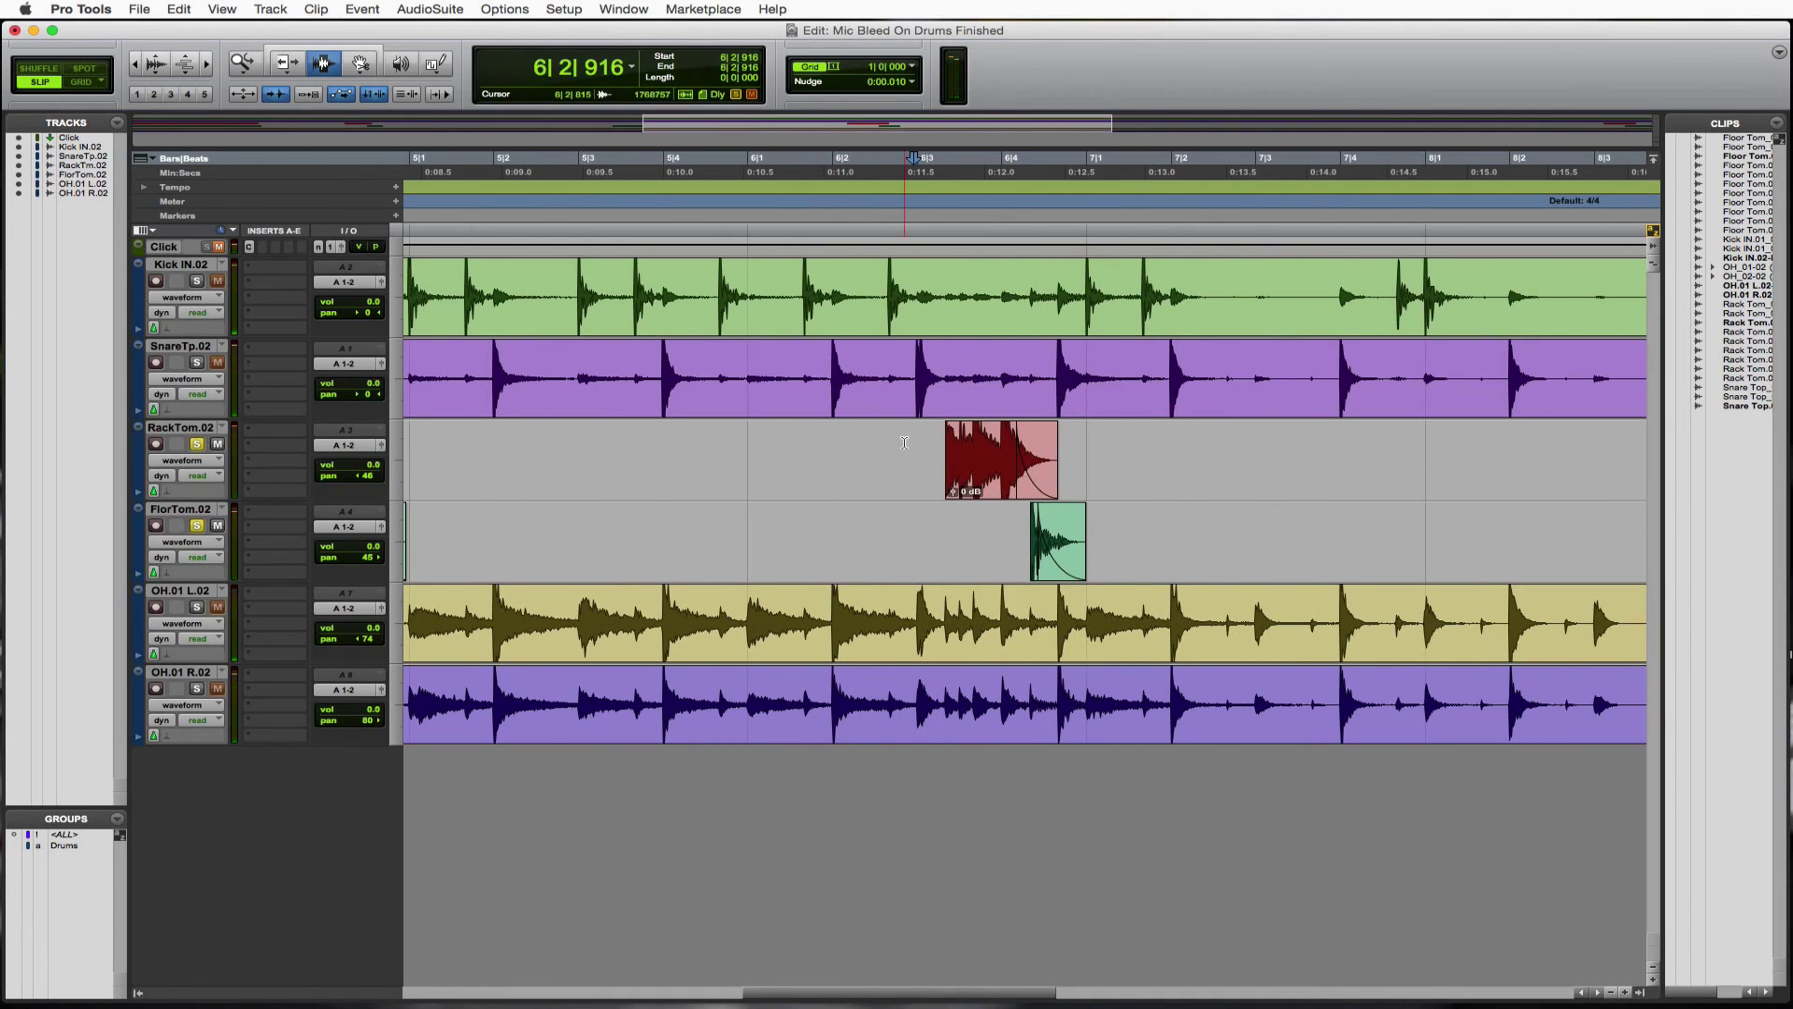
pyautogui.hscroll(15, 801, 515)
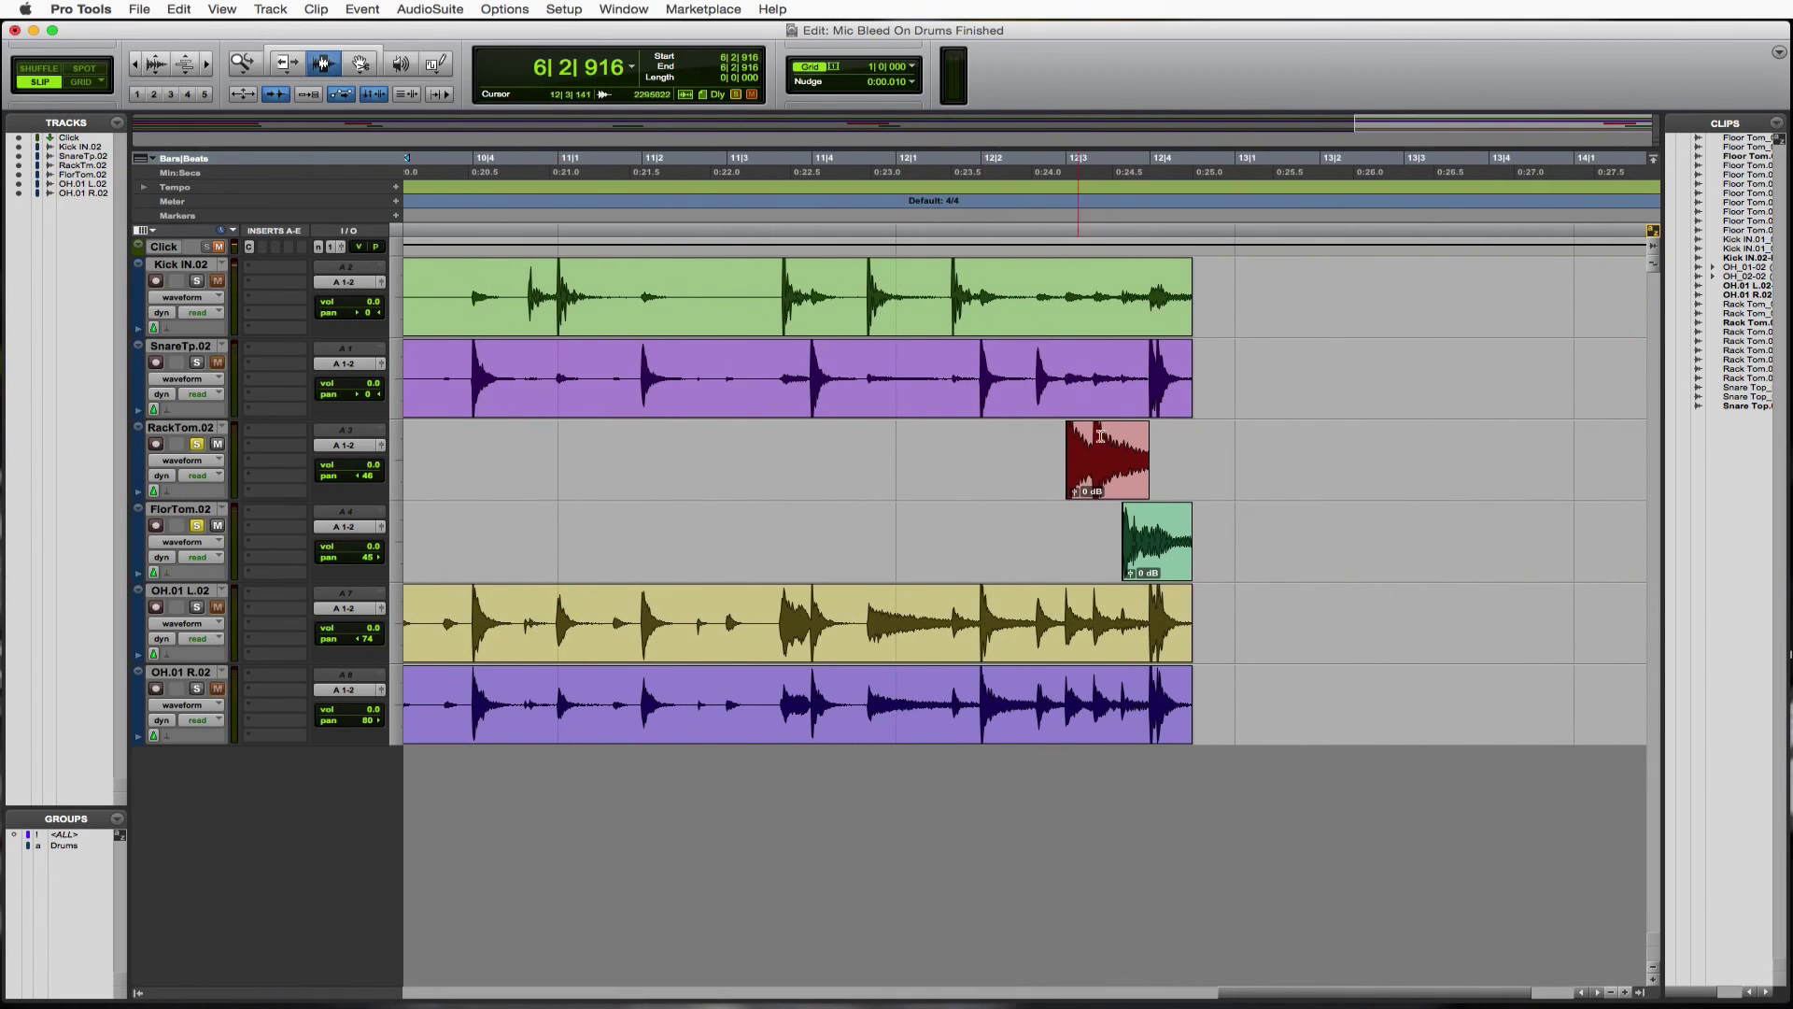
pyautogui.click(1161, 447)
pyautogui.press('super+bracketright')
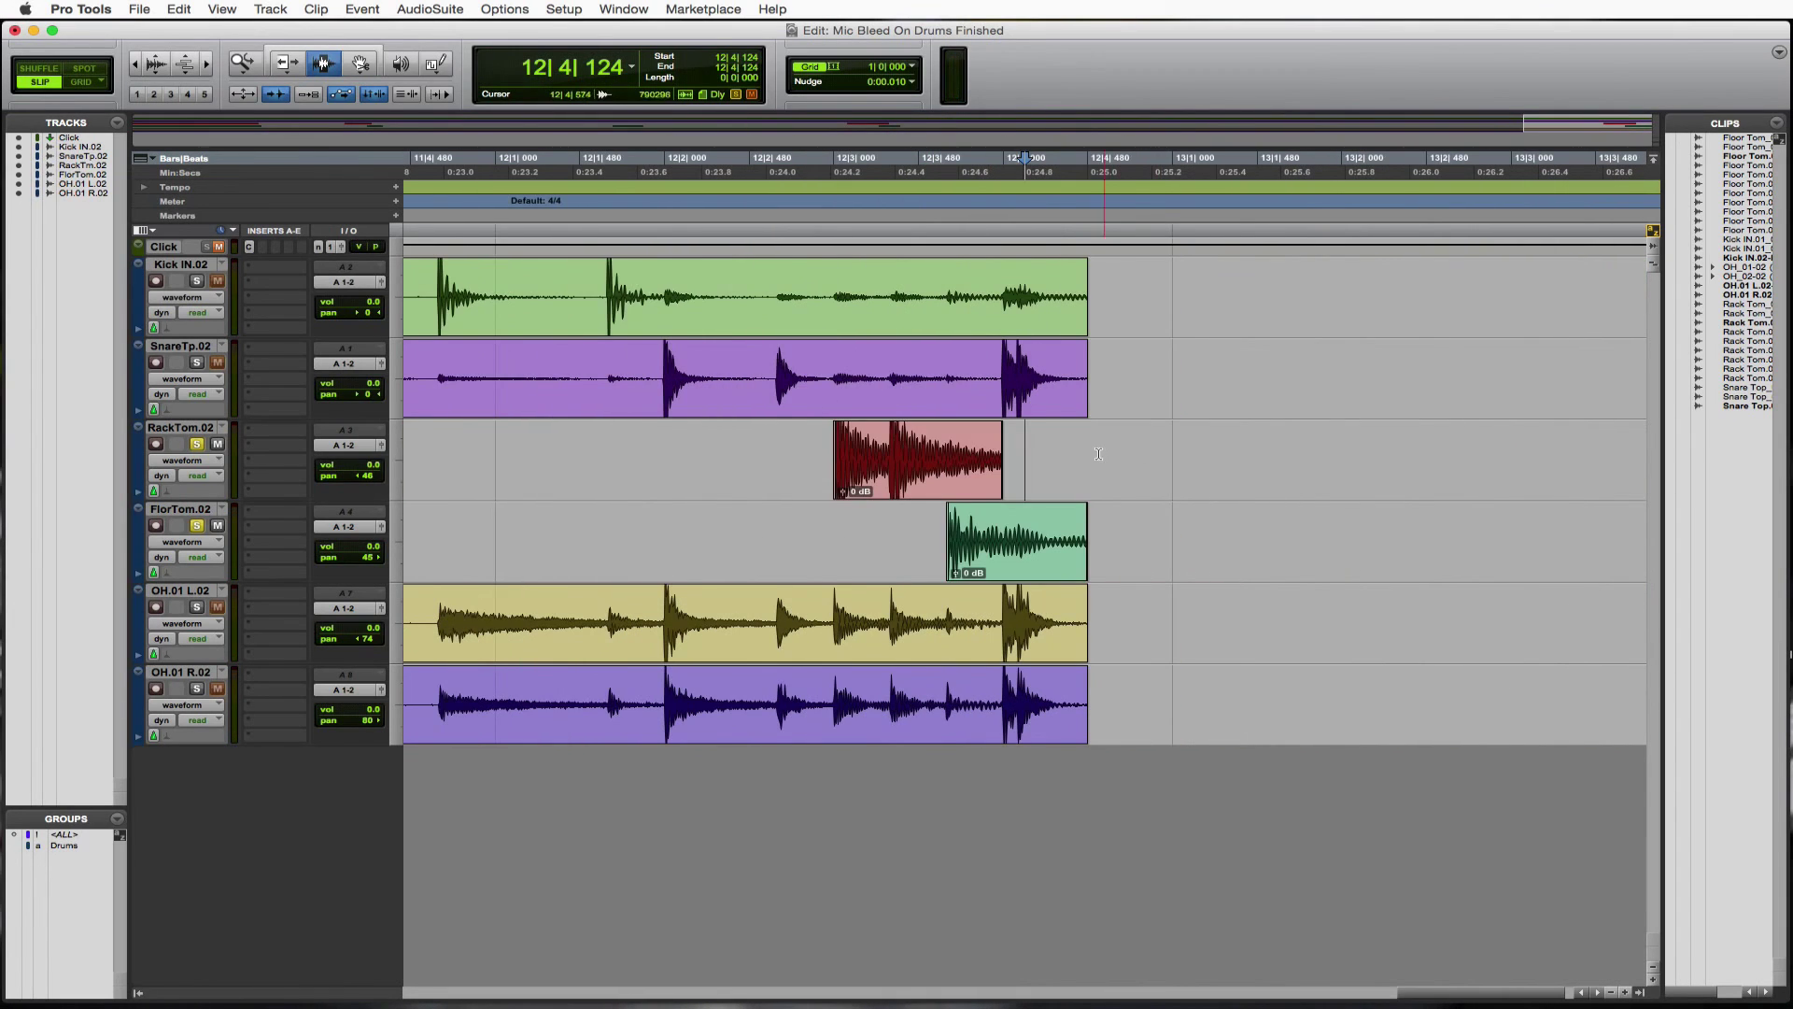
pyautogui.moveTo(1098, 457); pyautogui.dragTo(918, 456)
pyautogui.press('super+f')
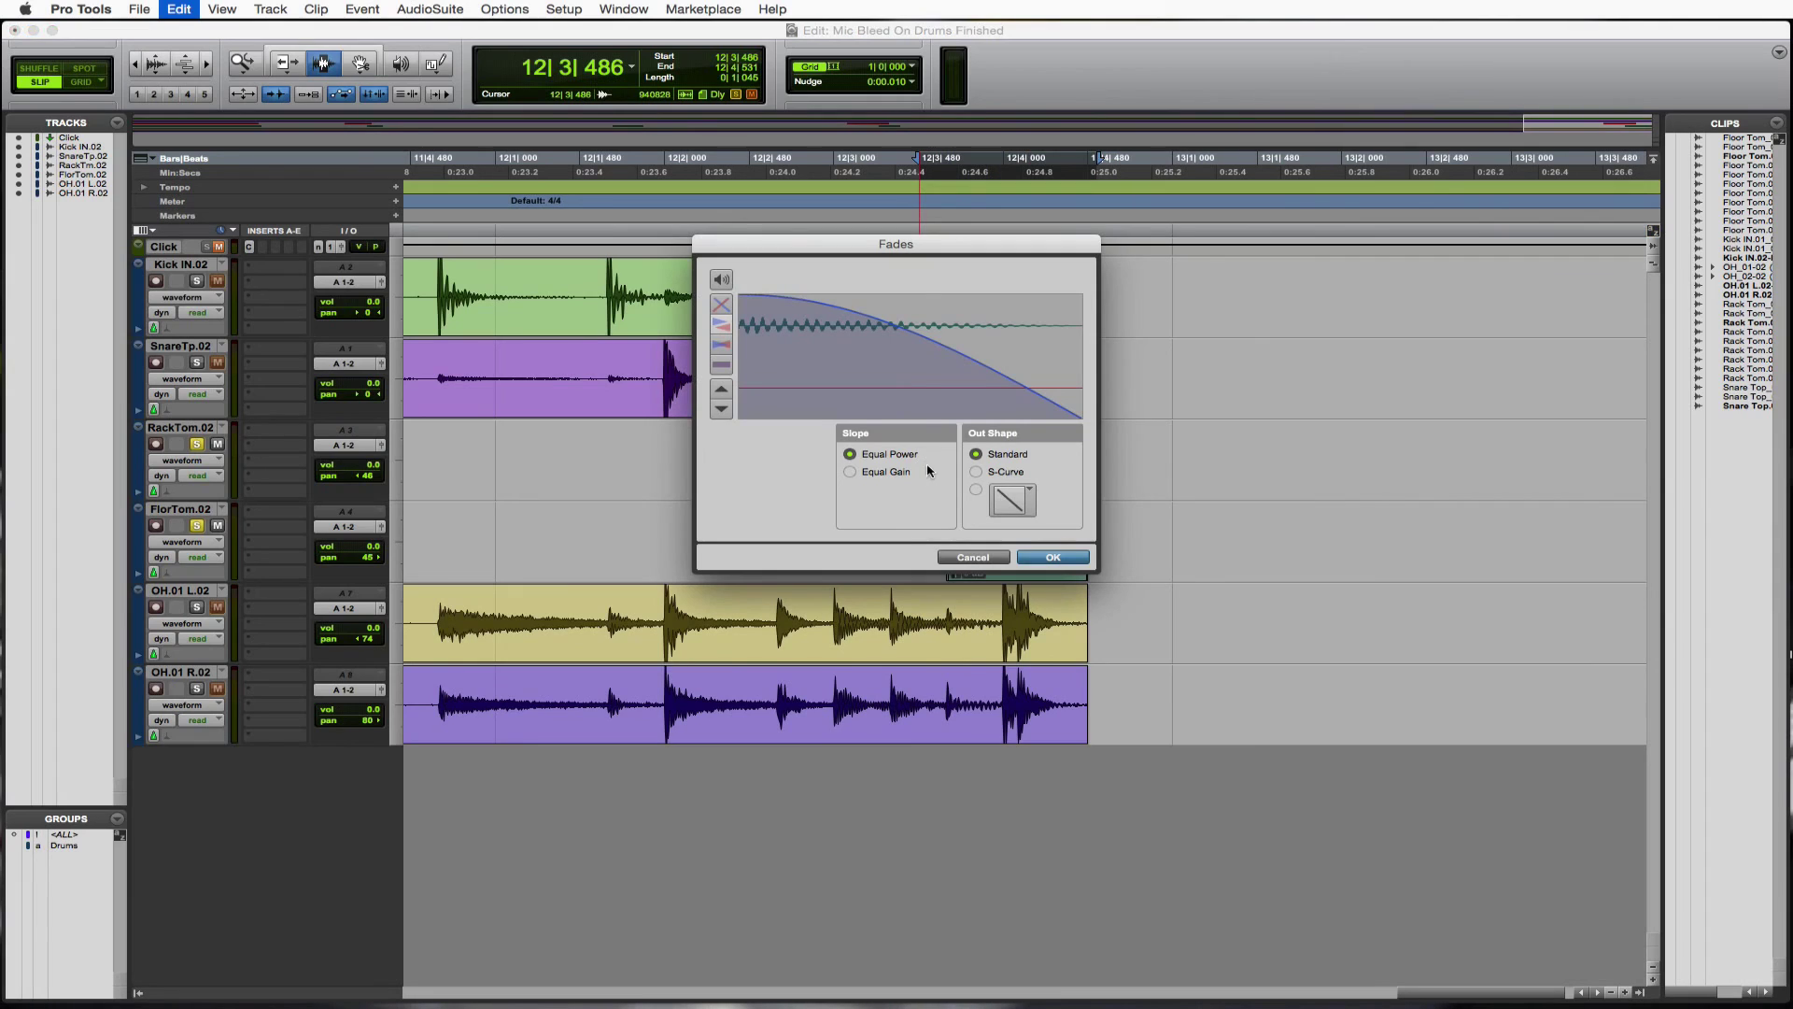
pyautogui.click(887, 473)
pyautogui.click(1016, 501)
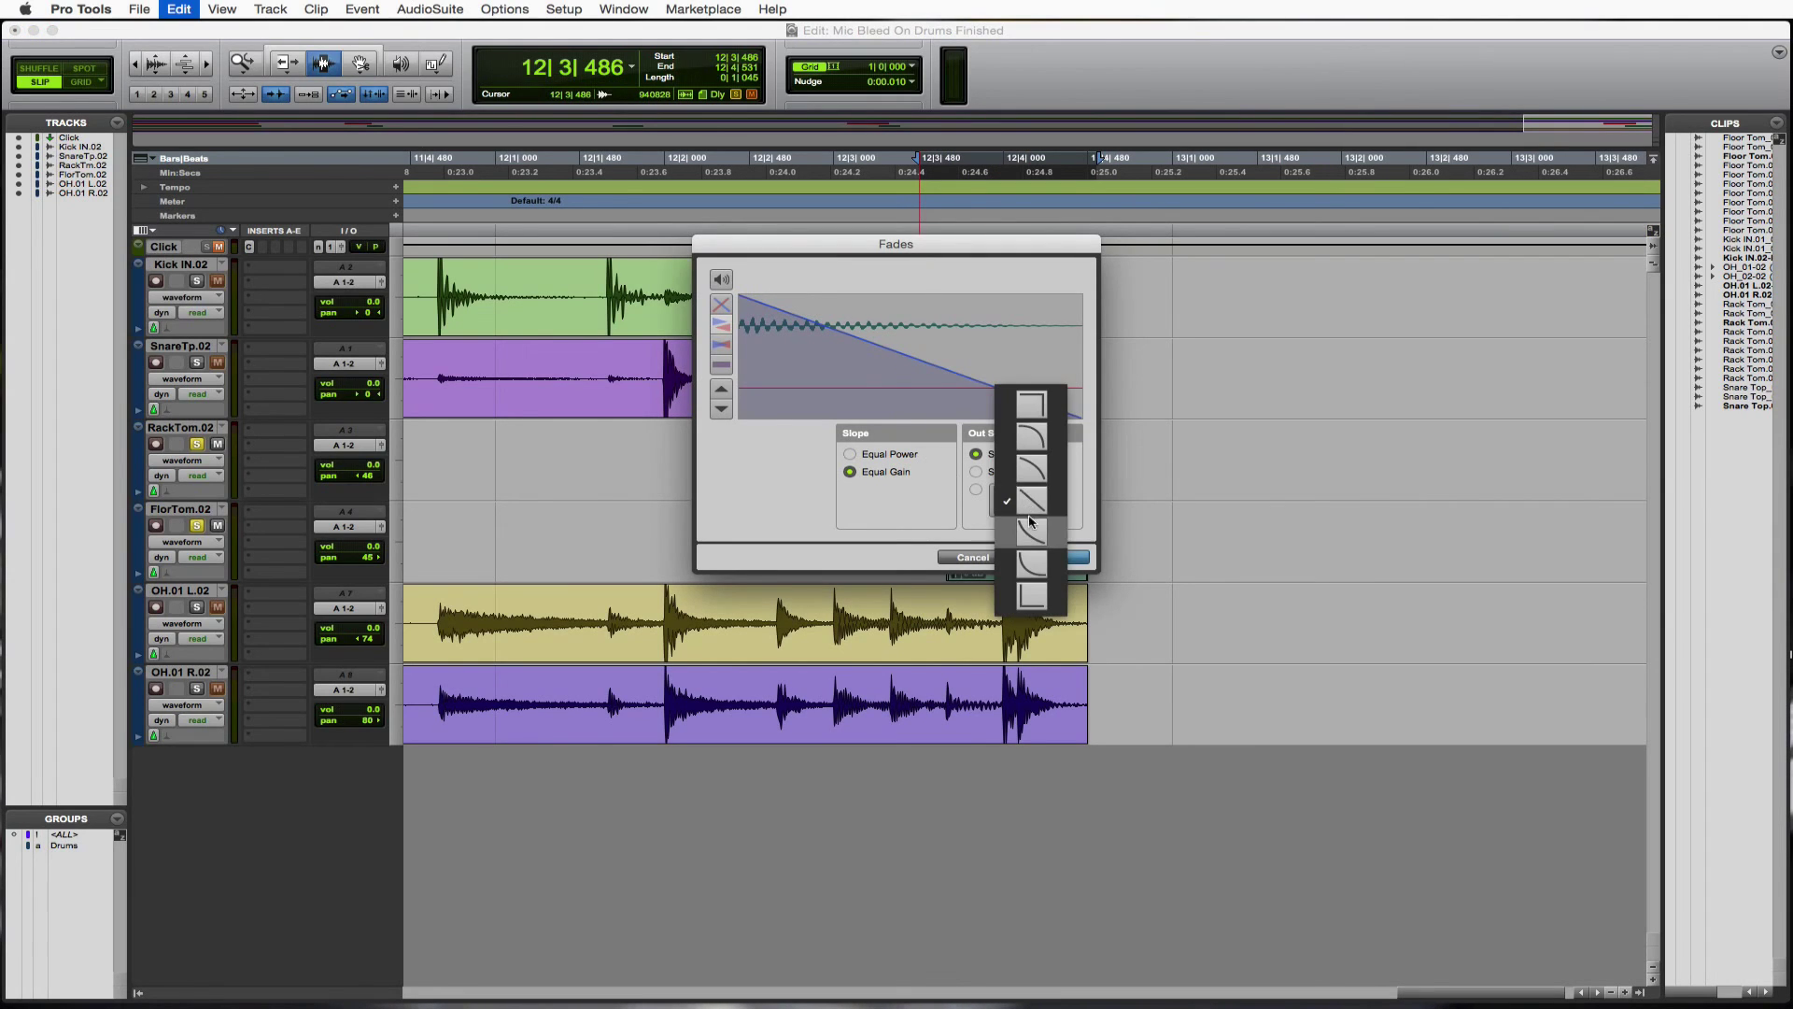
pyautogui.click(1032, 526)
pyautogui.click(1053, 558)
# Fade out the last floor tom clip in bar 12 from 12|3|798 with Equal Gain and the gently concave preset curve.
pyautogui.moveTo(1110, 544); pyautogui.dragTo(974, 557)
pyautogui.press('super+f')
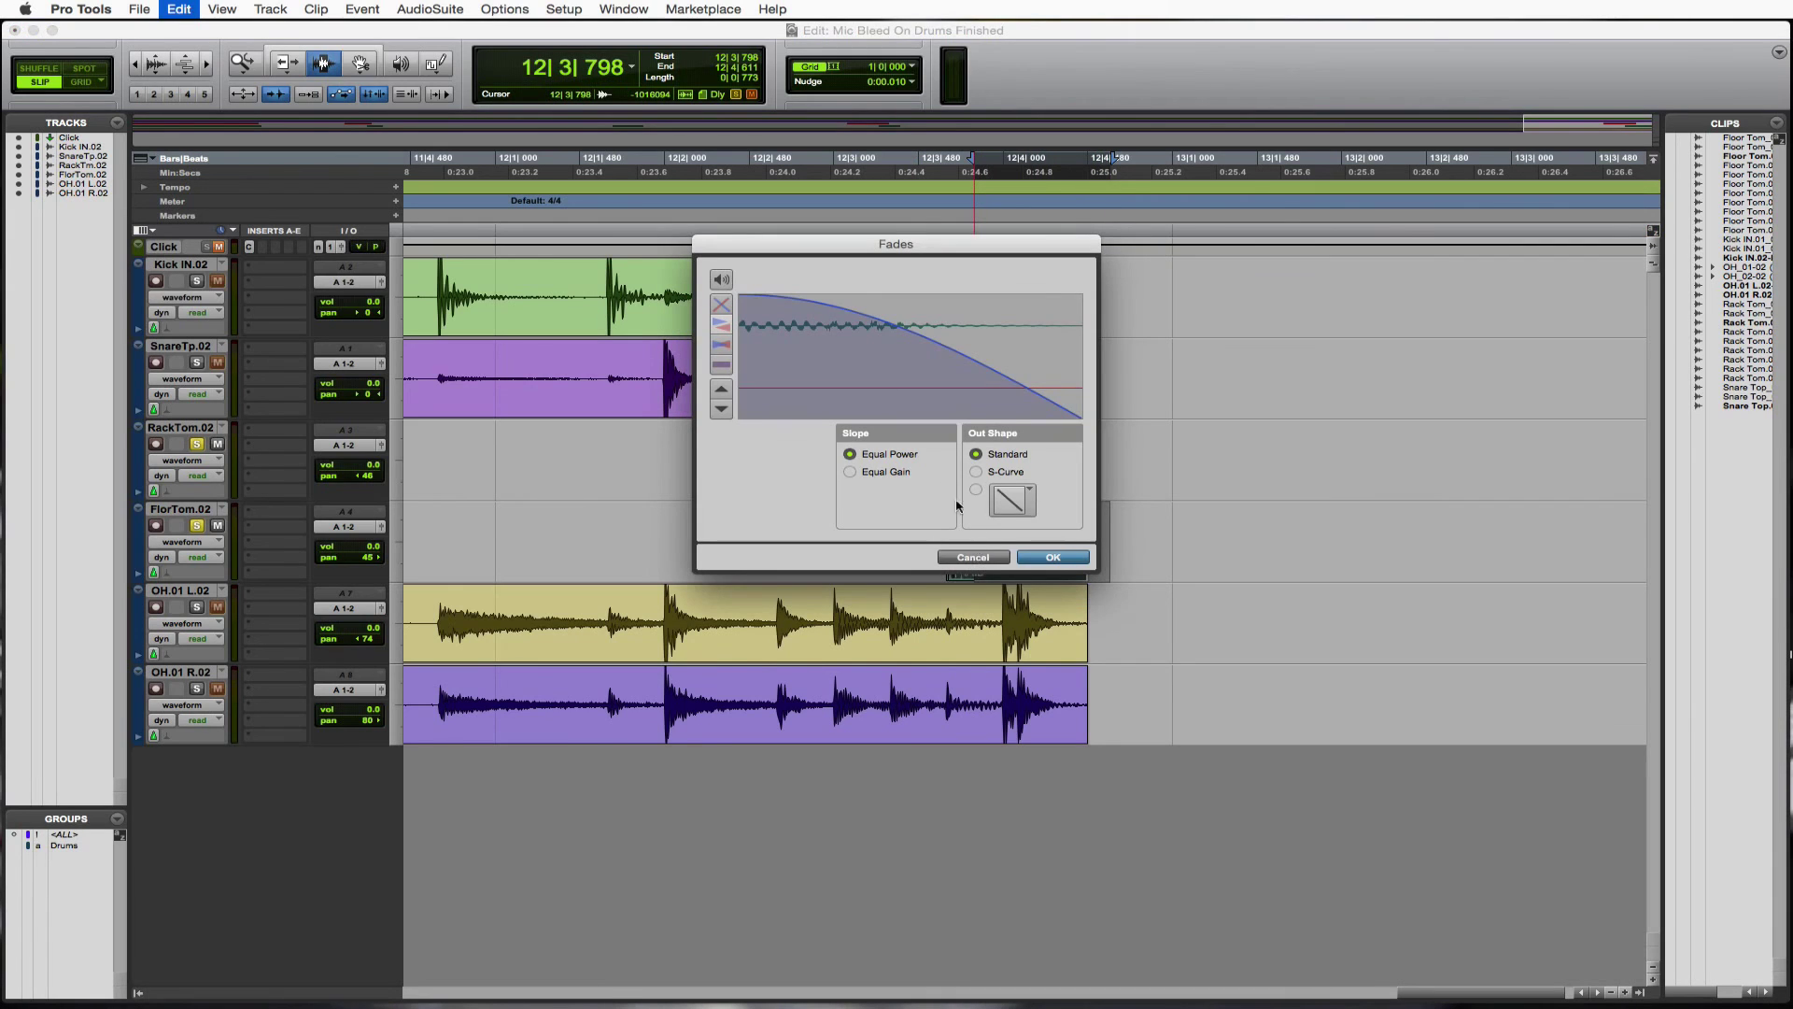
pyautogui.click(850, 472)
pyautogui.click(1033, 509)
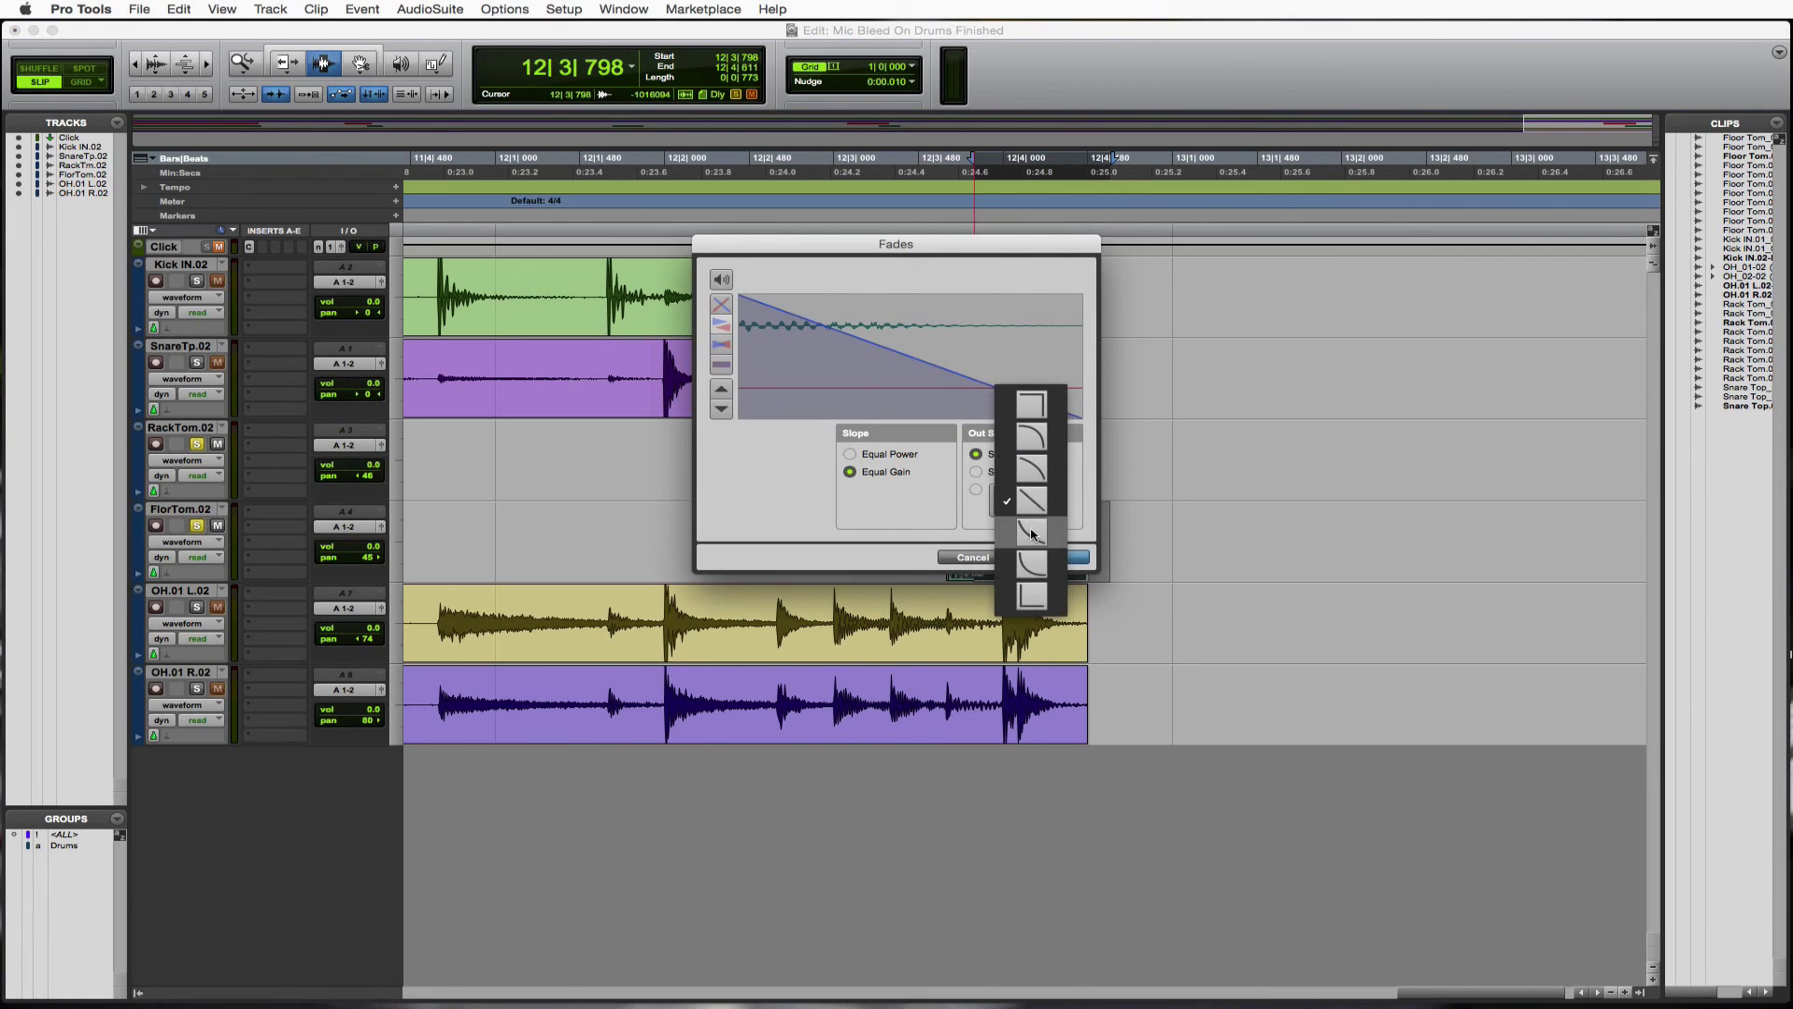
pyautogui.click(1032, 532)
pyautogui.press('Return')
# Audition the final tom fill from 12|1|780 and save the session.
pyautogui.click(632, 467)
pyautogui.press('space')
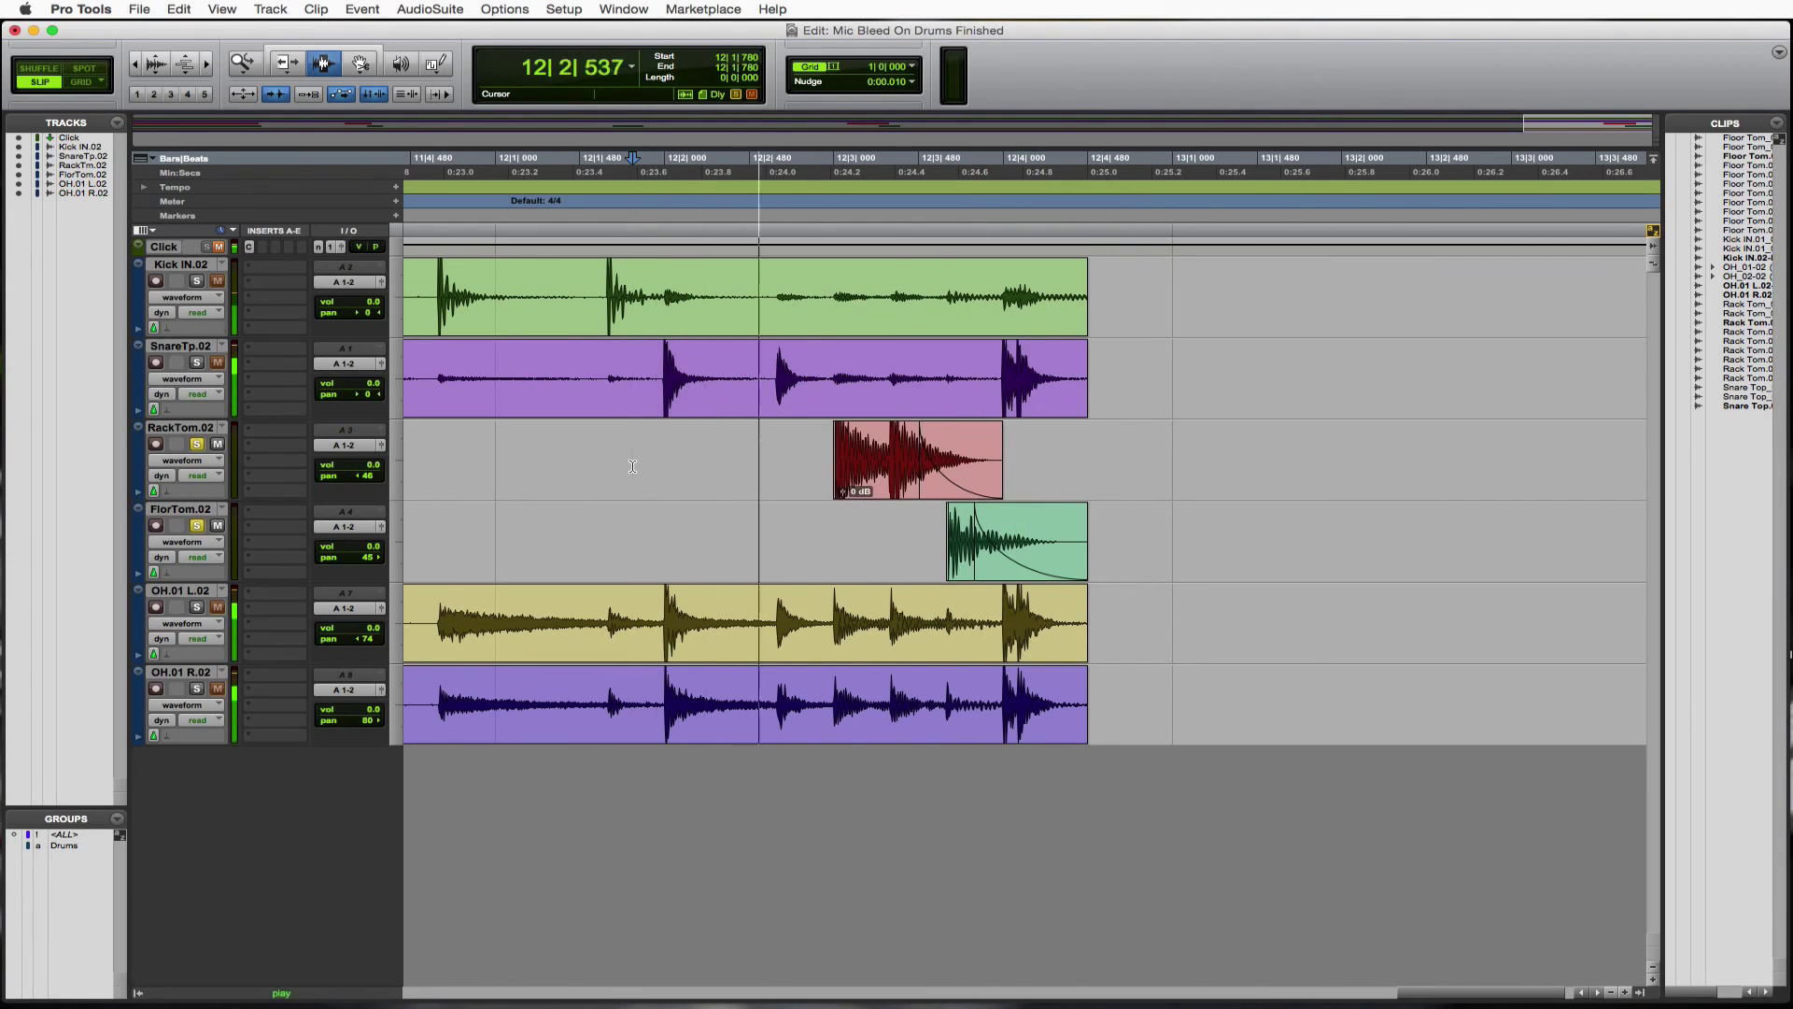
pyautogui.press('space')
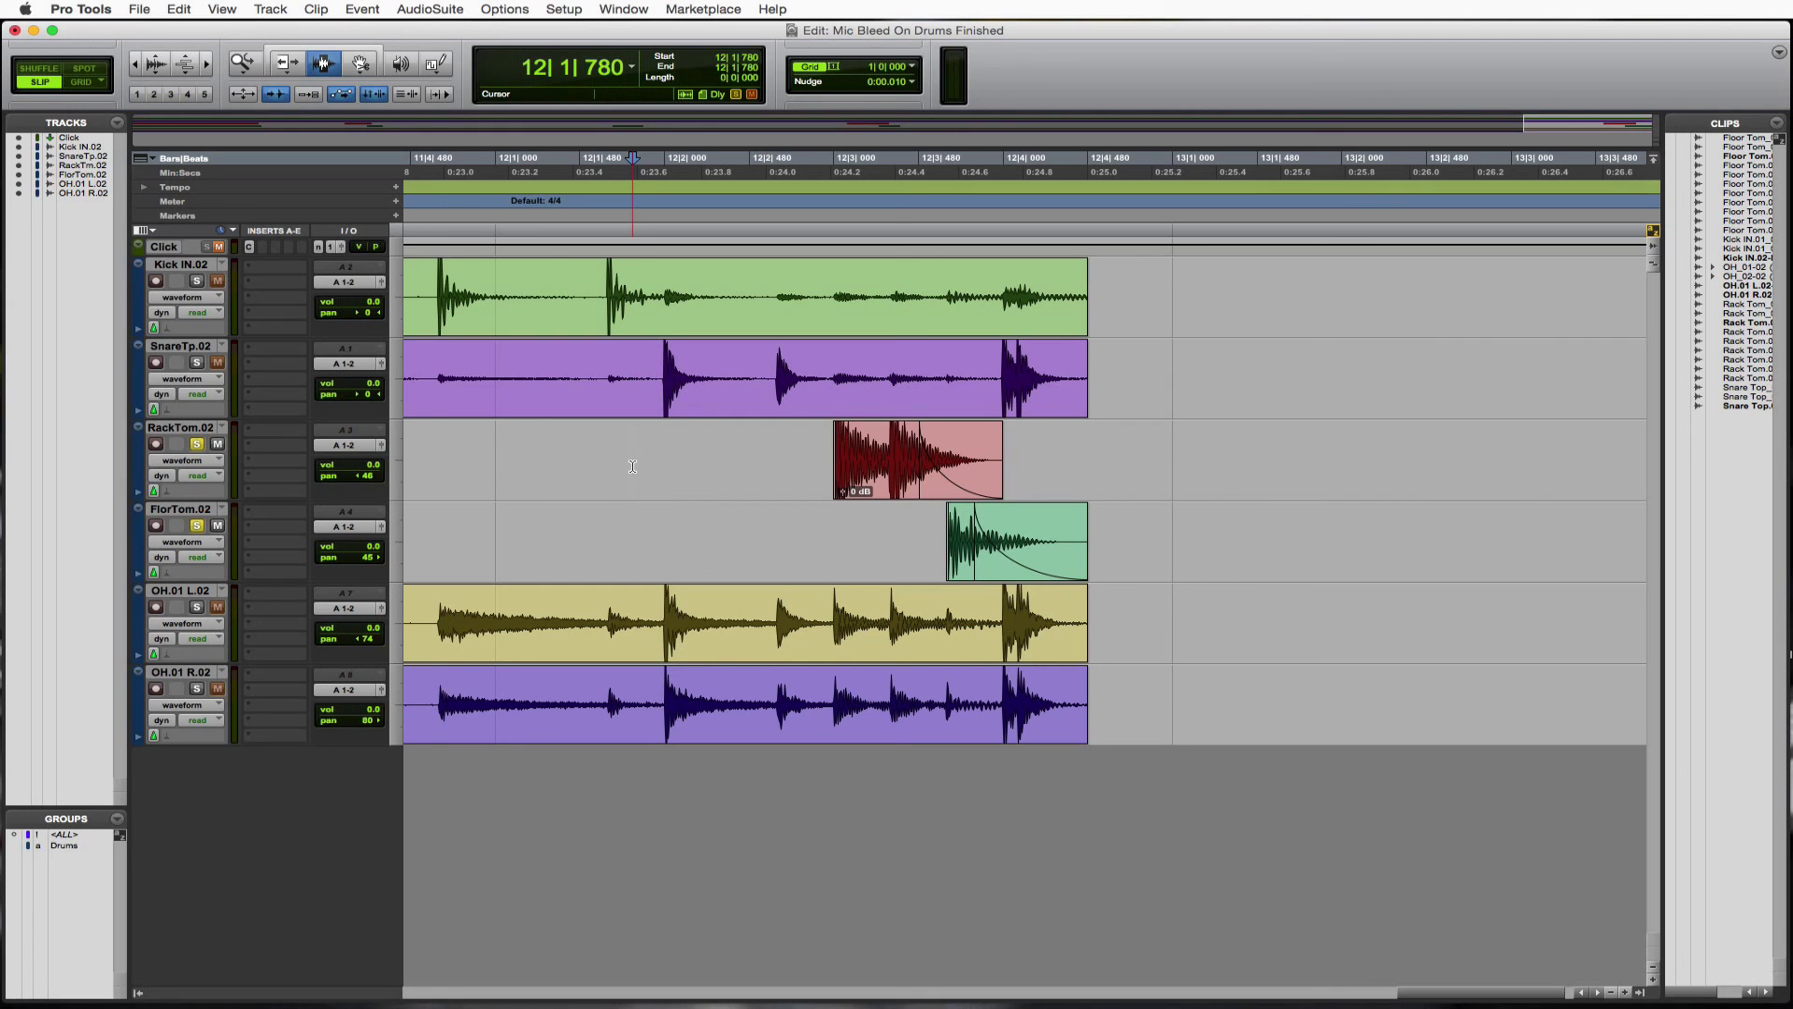
pyautogui.press('super+s')
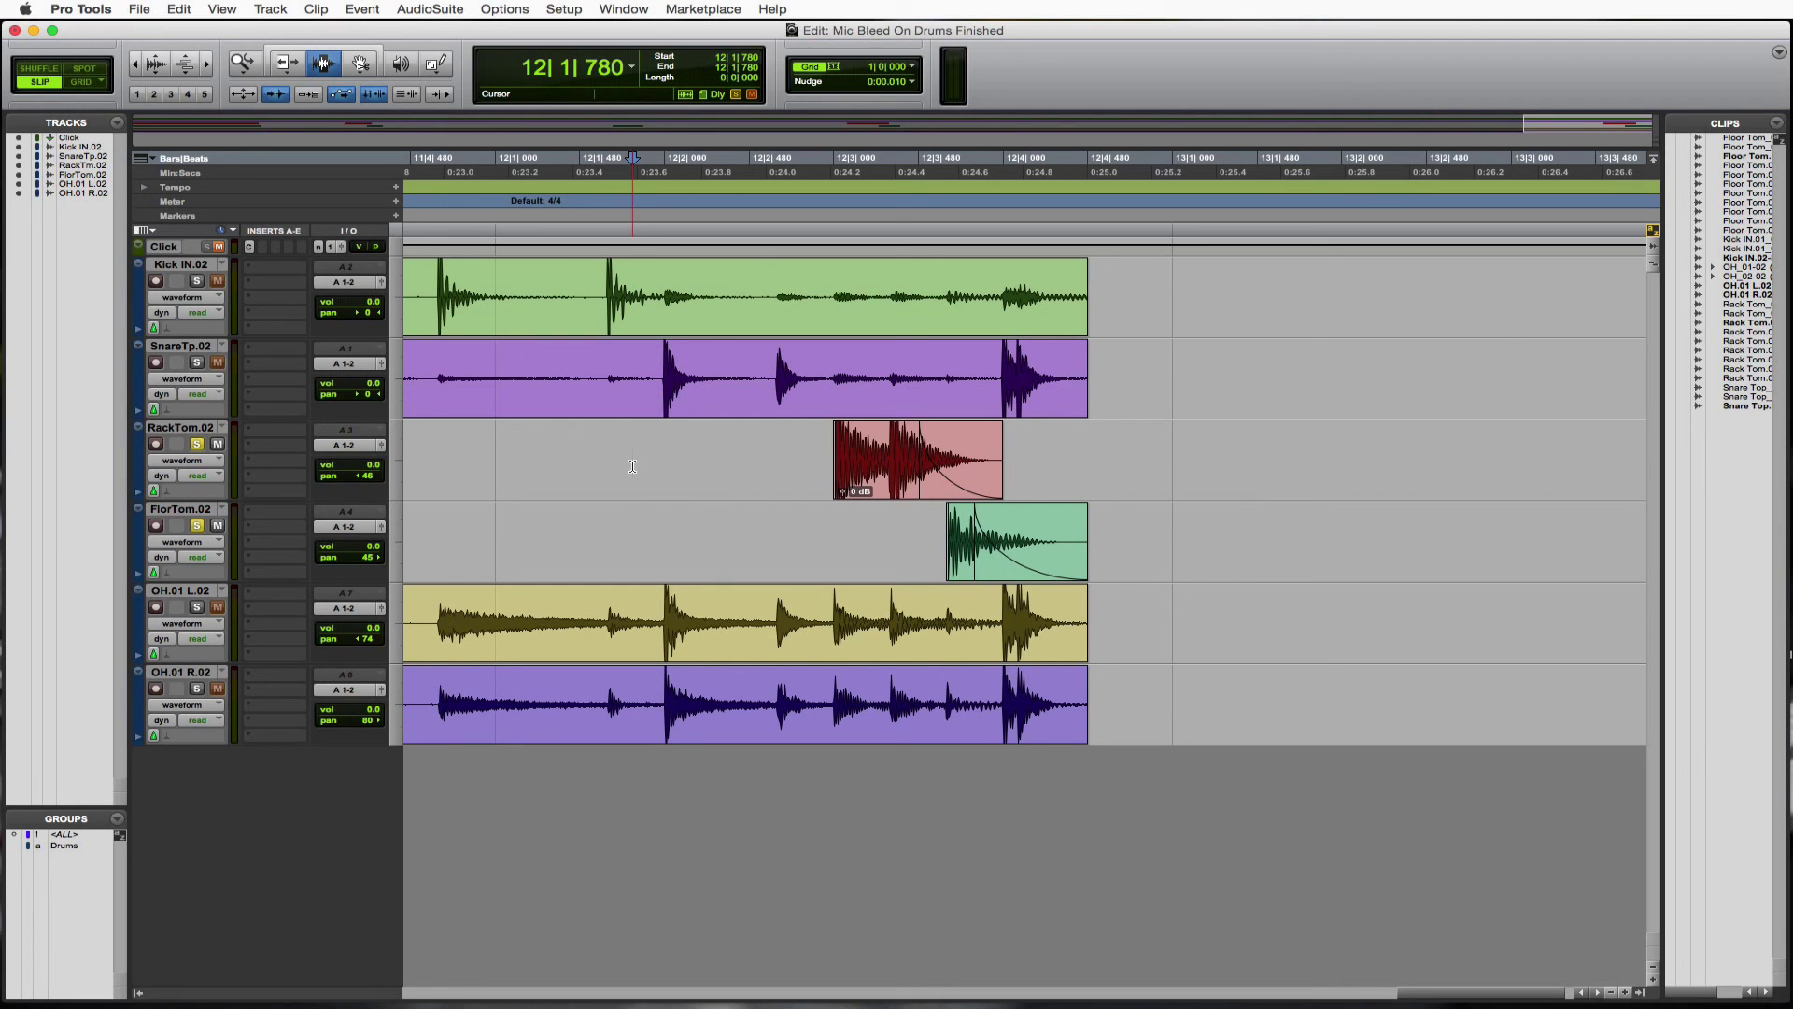